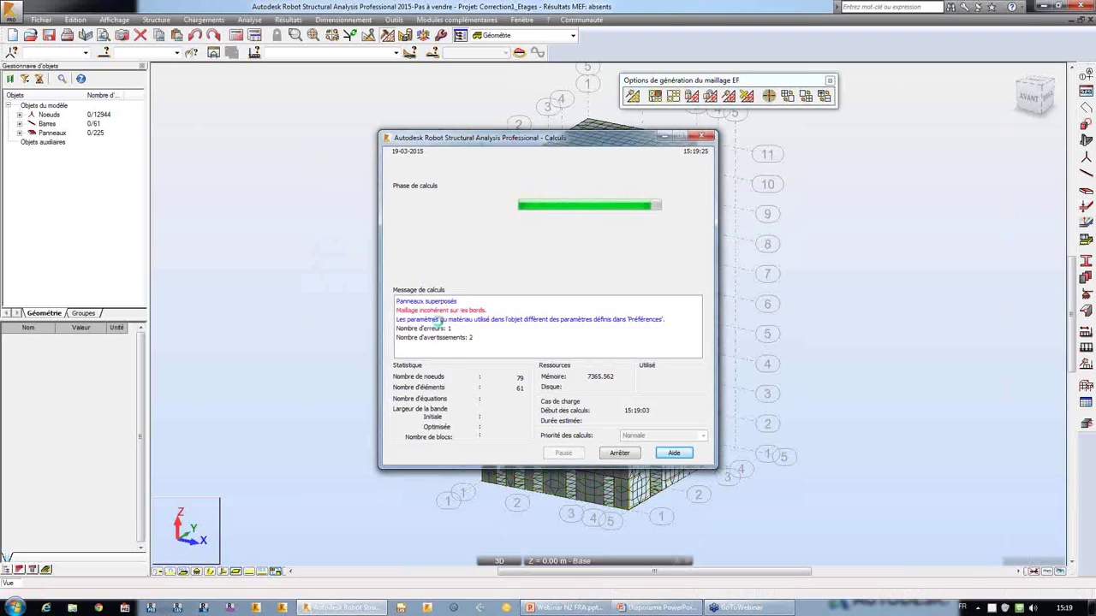
Decline the iterative mesh adjustment and move the calculation messages clear of the building model
left_click_drag(586, 257, 420, 246)
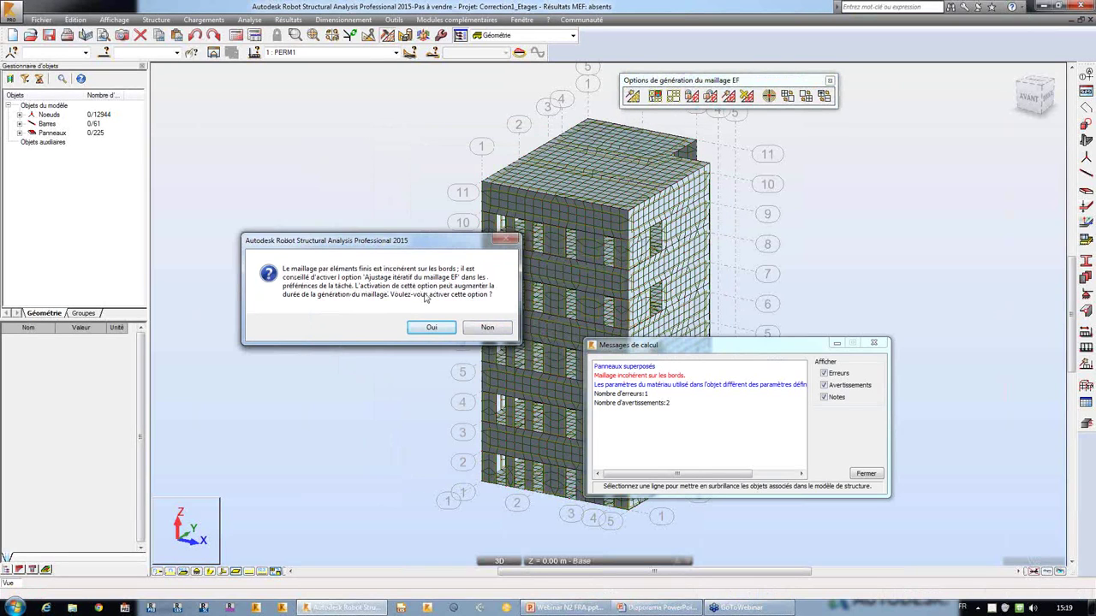
left_click(486, 327)
left_click_drag(620, 336, 713, 312)
middle_click_drag(749, 283, 602, 279)
left_click_drag(754, 320, 718, 317)
Highlight the panels behind the "Panneaux superposés" message and inspect them isolated from the rest of the structure
left_click(706, 339)
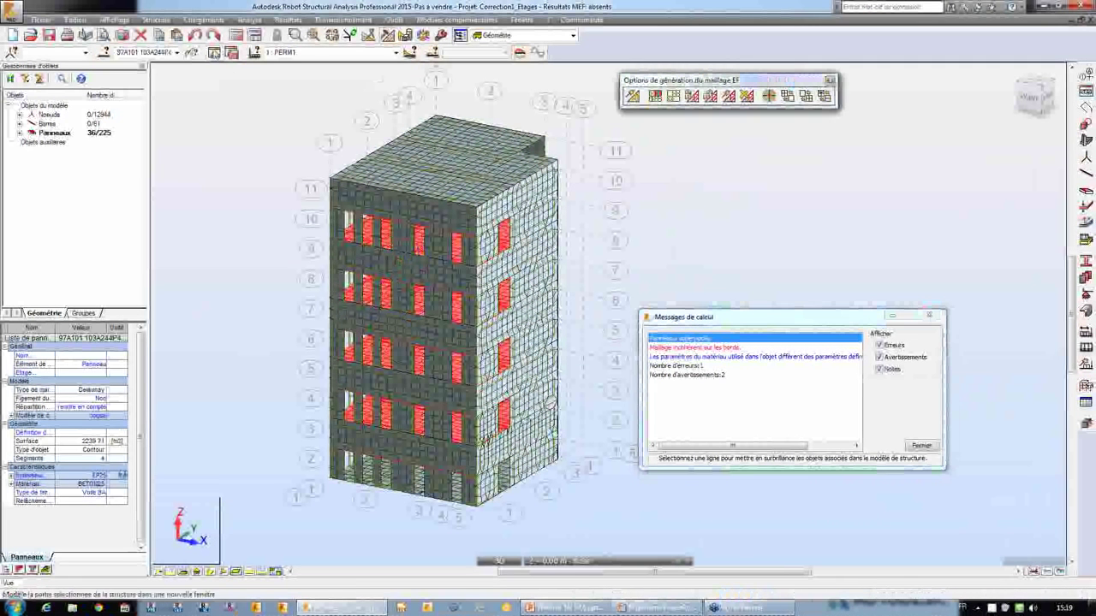
left_click(290, 571)
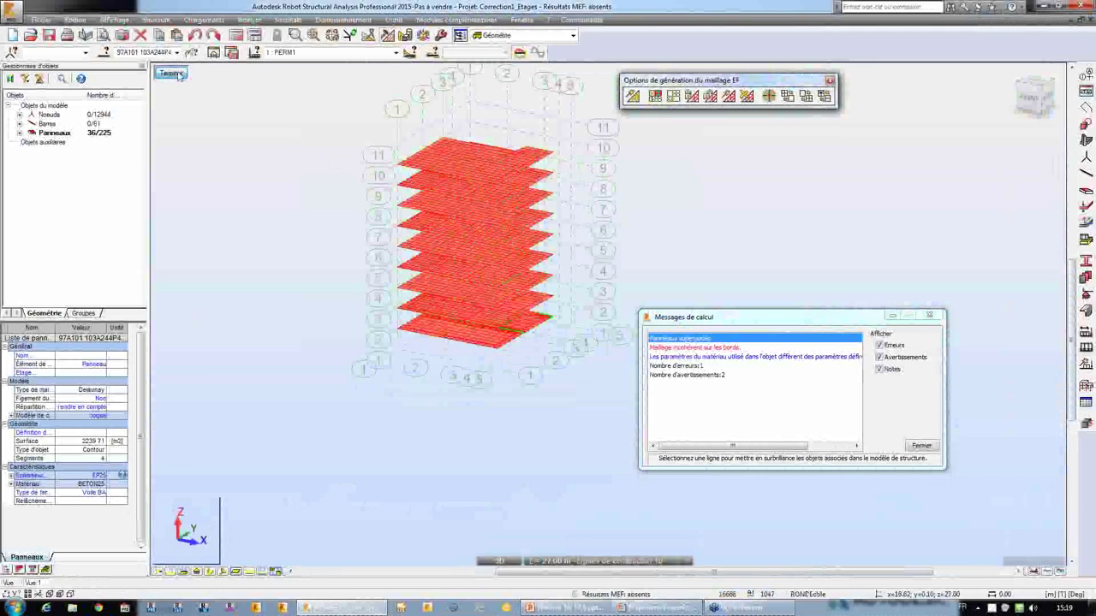
left_click(174, 74)
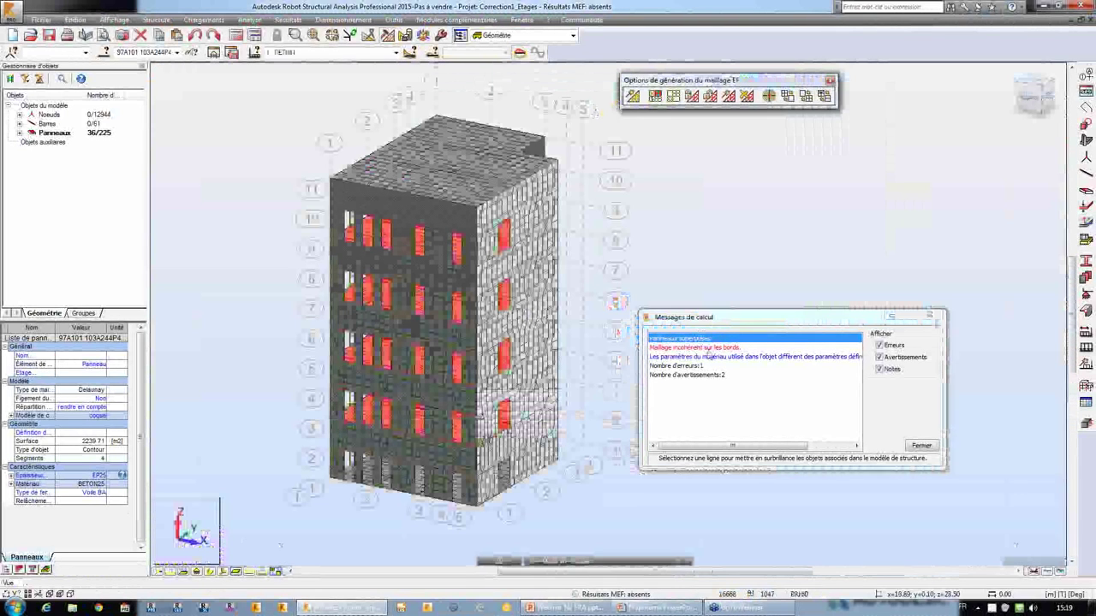
Highlight the elements behind the "Maillage incohérent sur les bords" message and enable attribute display for selected objects only
left_click(706, 348)
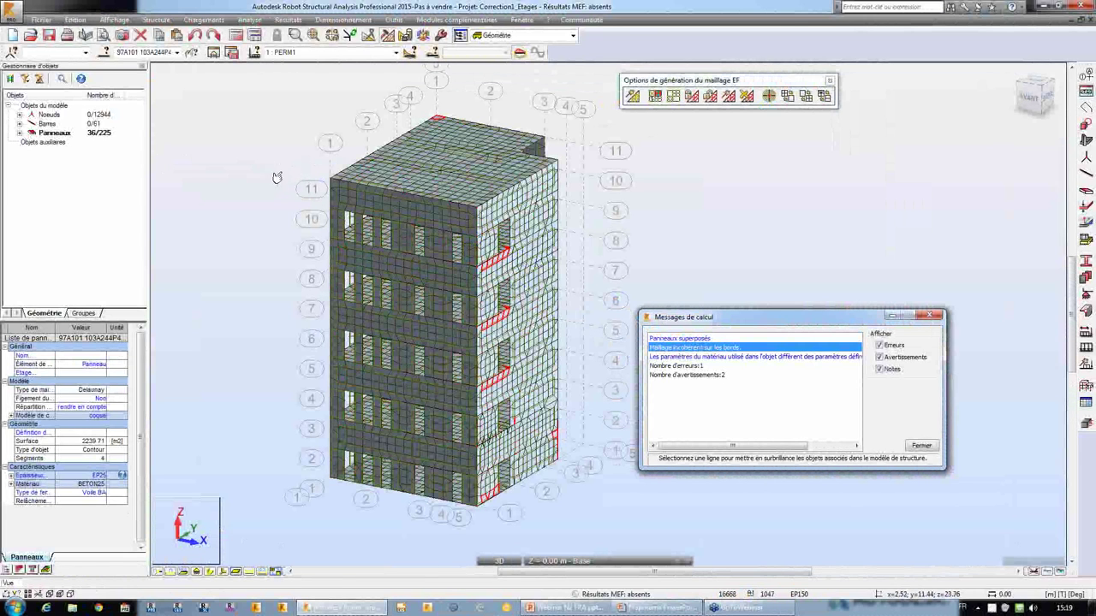
right_click(210, 161)
left_click(208, 276)
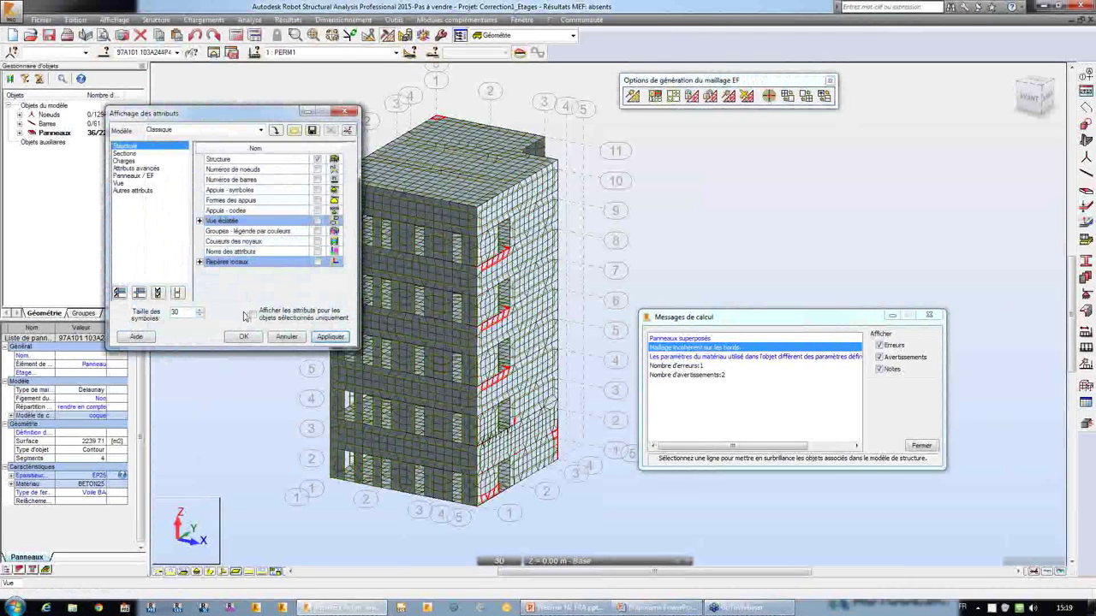
left_click(253, 316)
left_click_drag(256, 114, 239, 136)
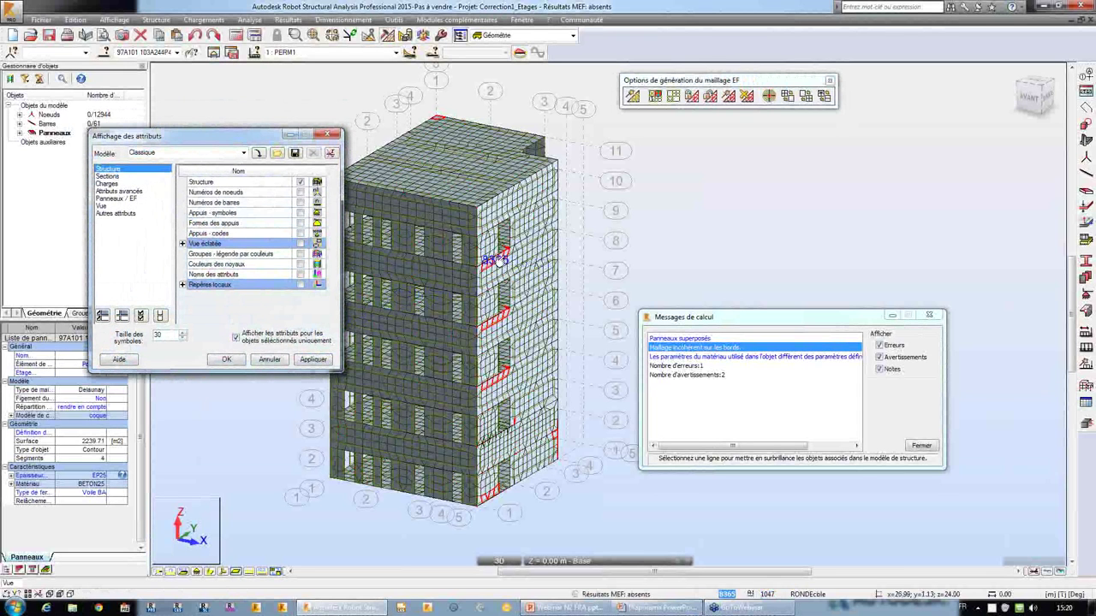
middle_click_drag(263, 402, 505, 231, "shift")
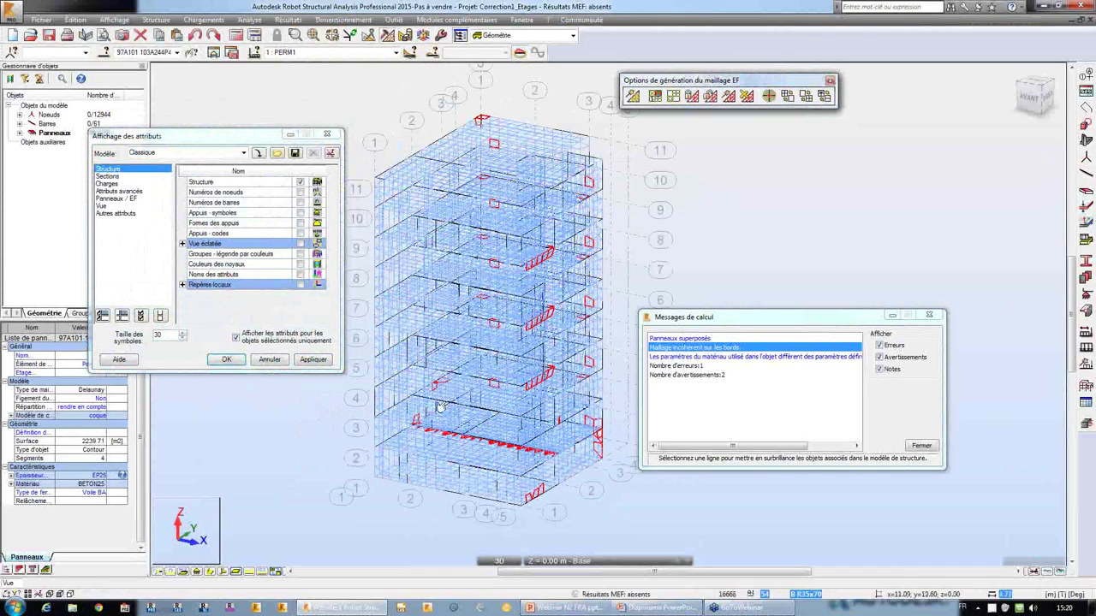
Disable attribute display limited to selected objects, apply it and close the display settings
left_click(236, 338)
left_click(313, 359)
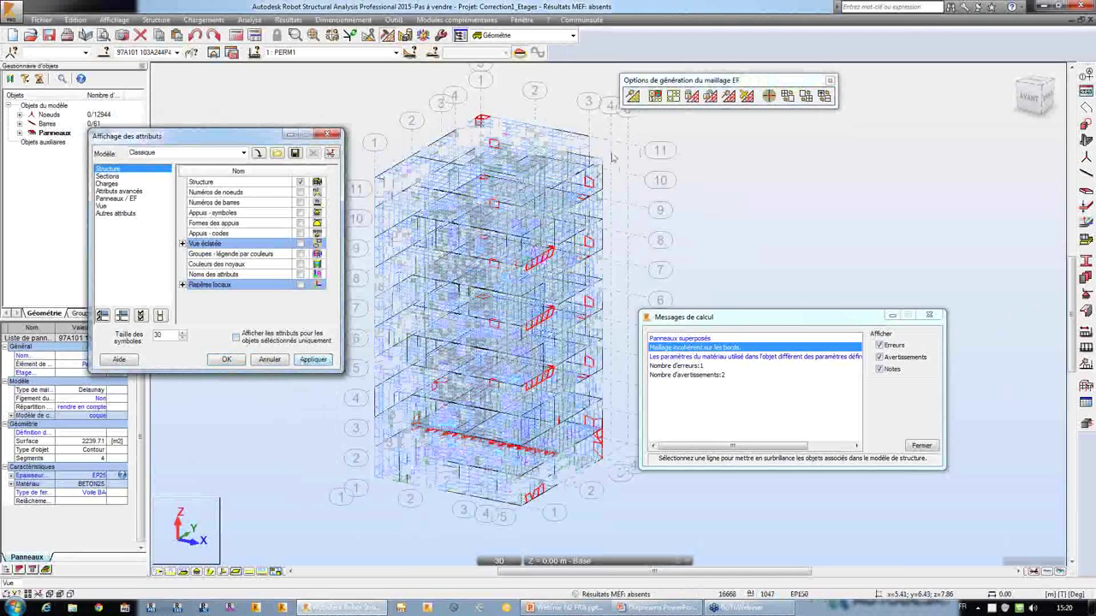
left_click(335, 136)
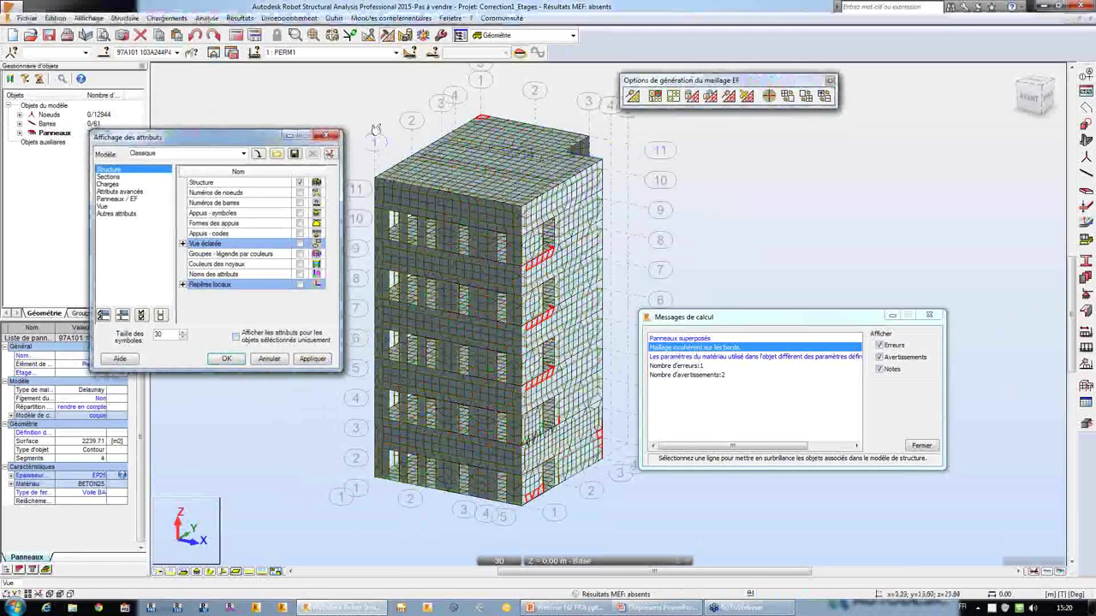
Delete the finite element mesh of all panels and close the calculation messages
left_click(731, 97)
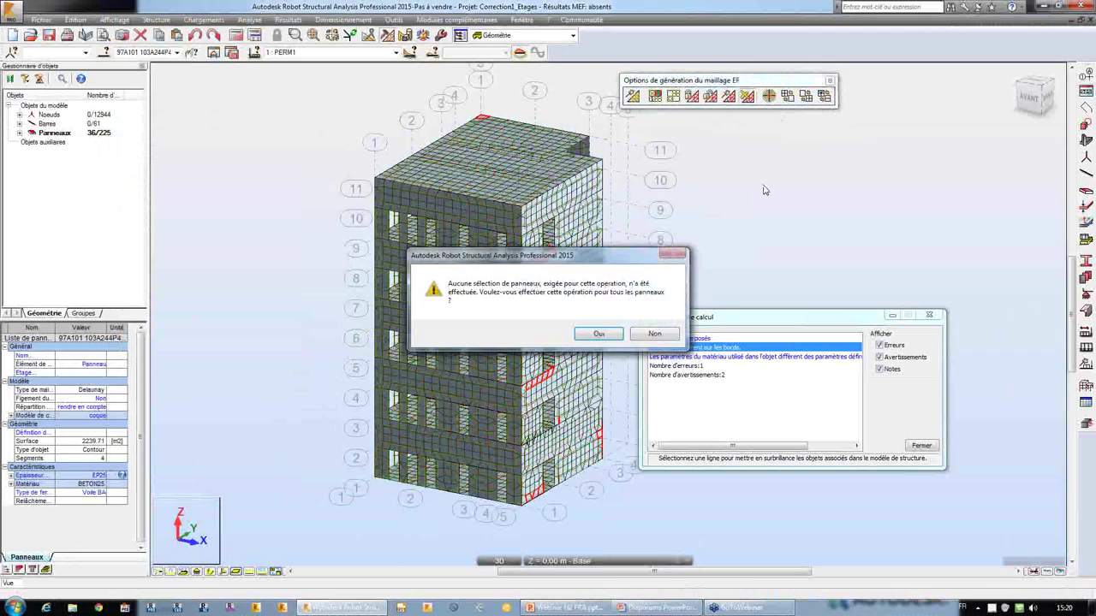
left_click(598, 334)
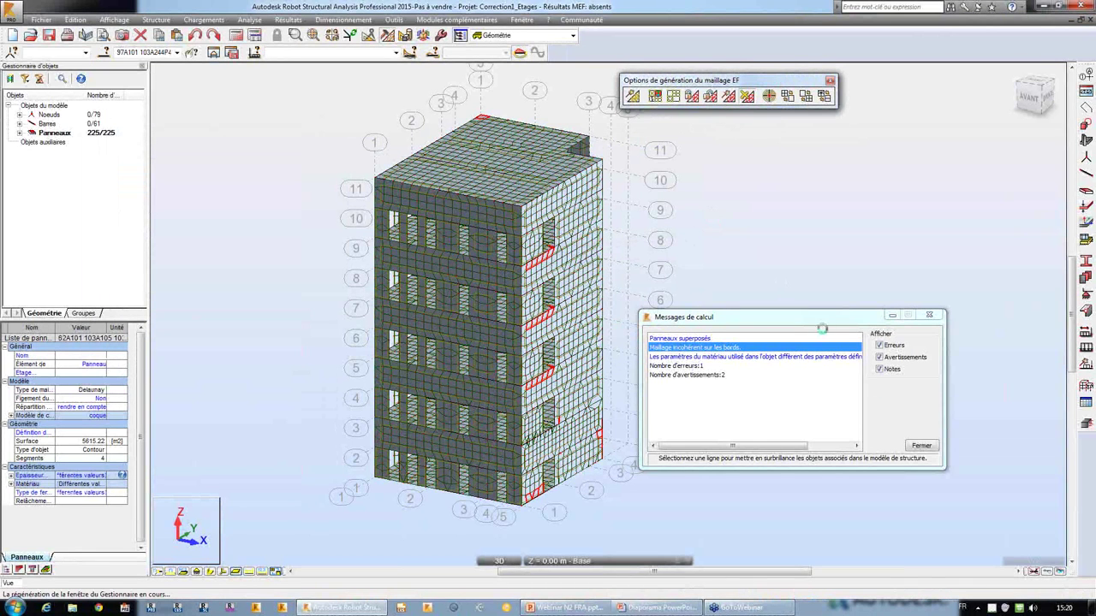
left_click(922, 446)
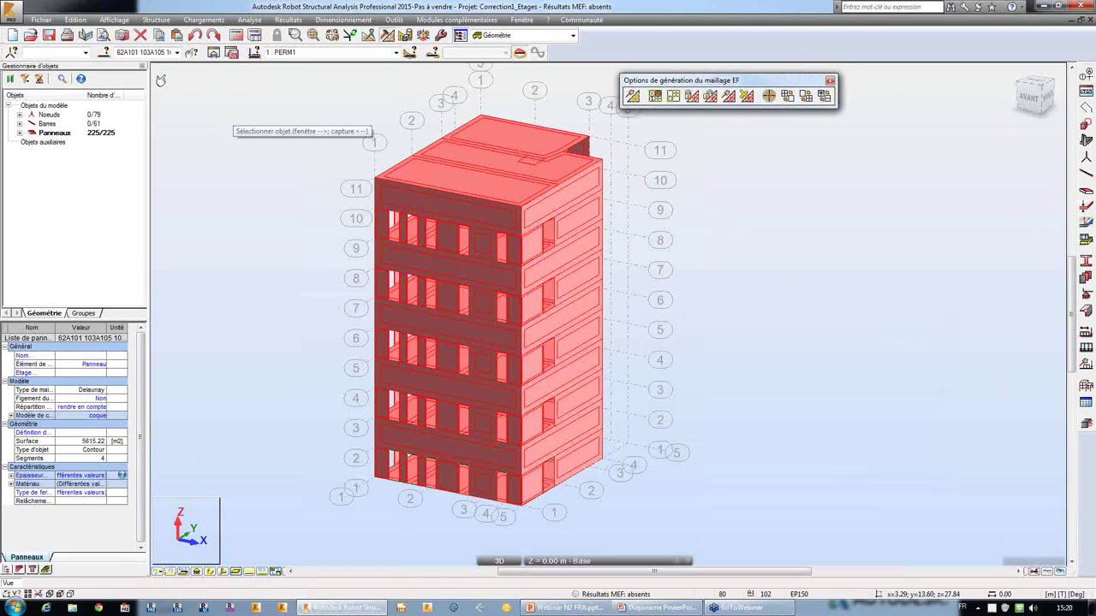
Start a detailed structure correction (Correction détaillée) that adjusts objects to the construction lines
left_click(76, 19)
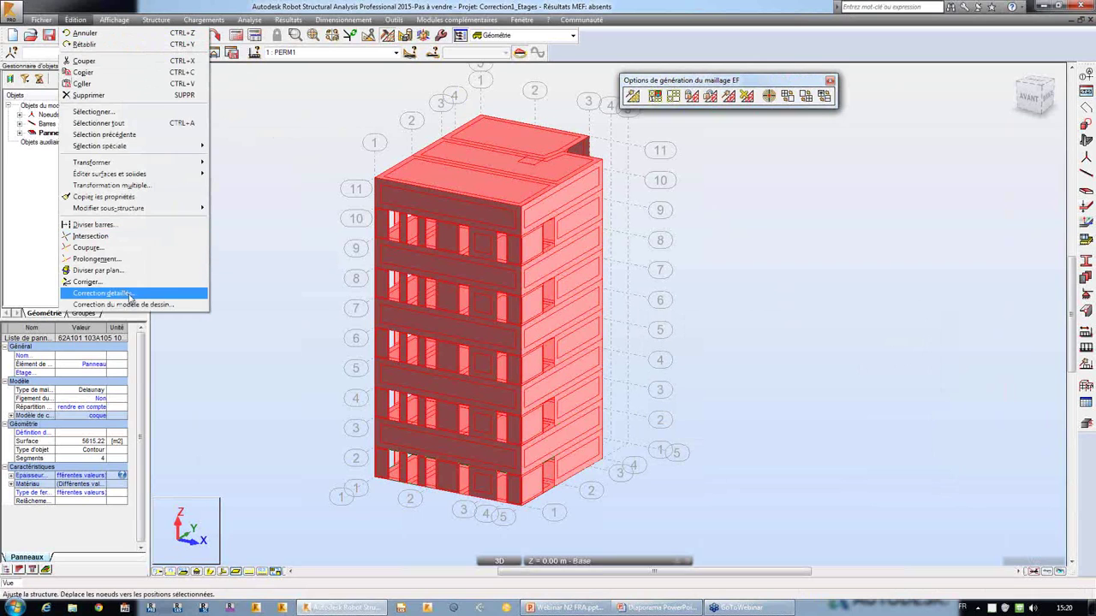
left_click(133, 293)
left_click_drag(875, 79, 177, 165)
left_click(138, 229)
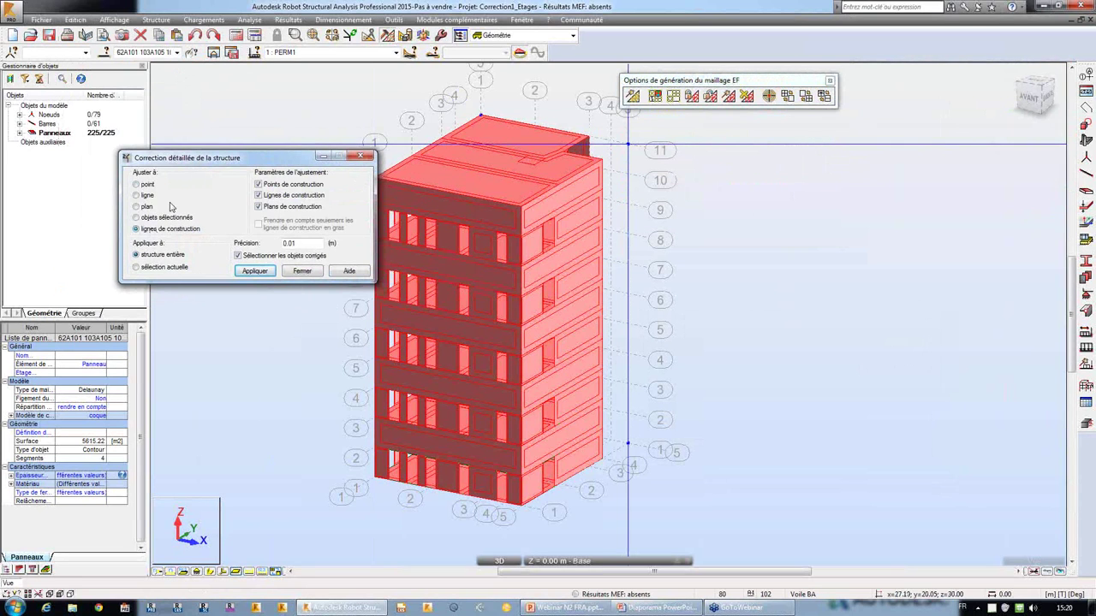
left_click_drag(206, 164, 170, 174)
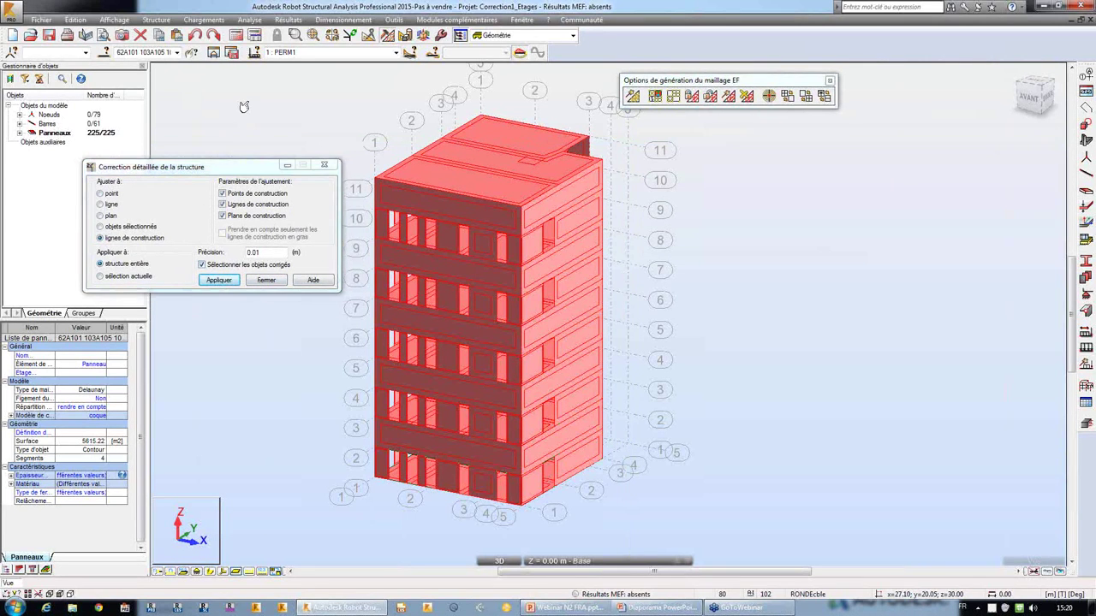
Clear the selection and apply the construction-line correction to the entire structure with a precision of 0.12 m
left_click(245, 105)
left_click(238, 168)
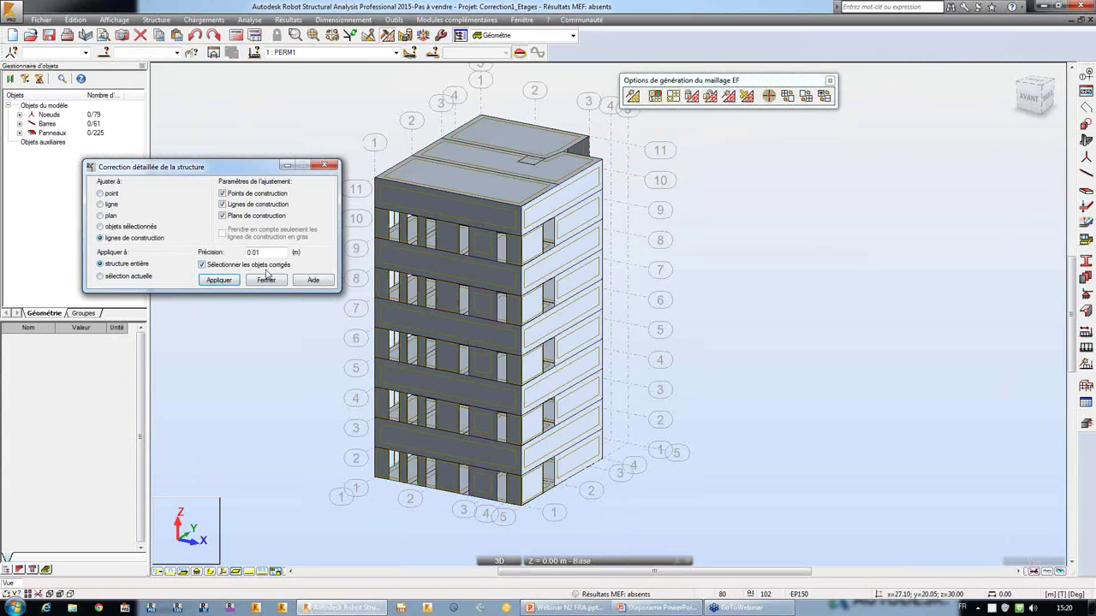
left_click_drag(197, 168, 180, 191)
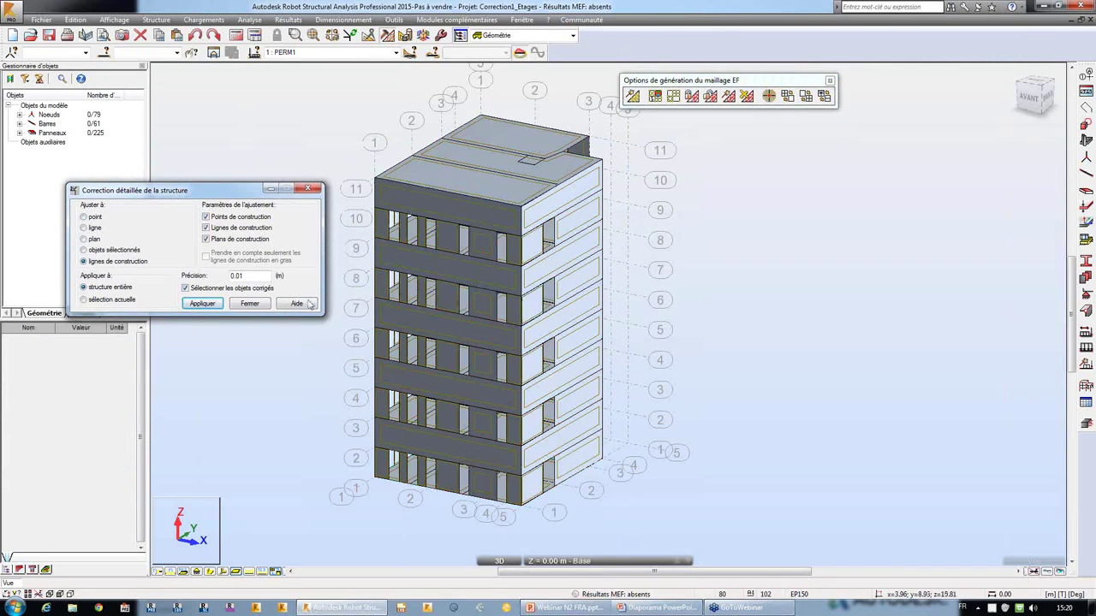
double_click(249, 277)
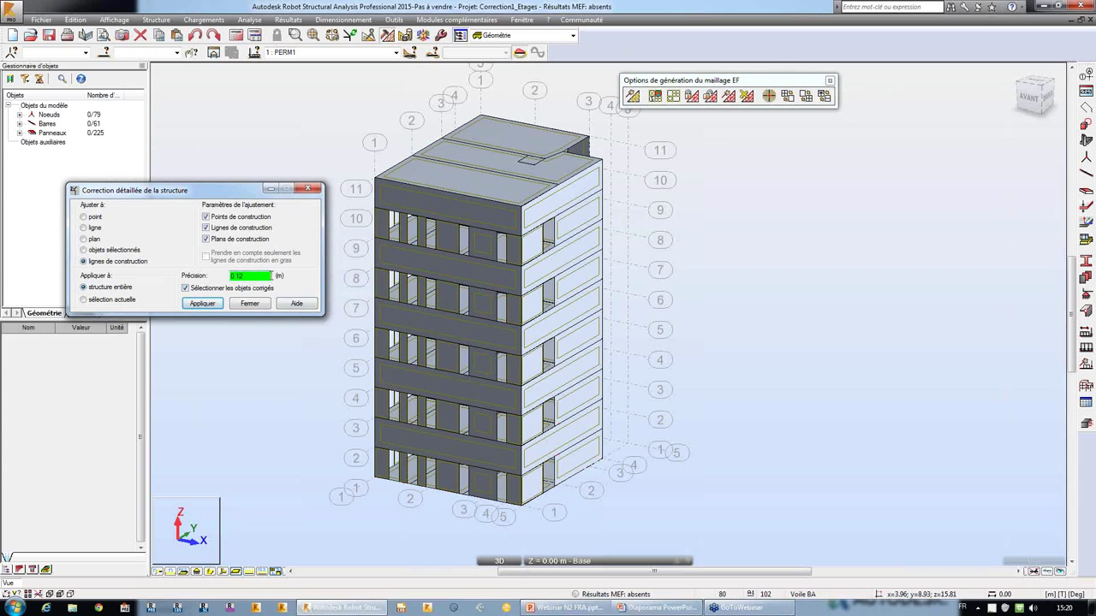
left_click(209, 308)
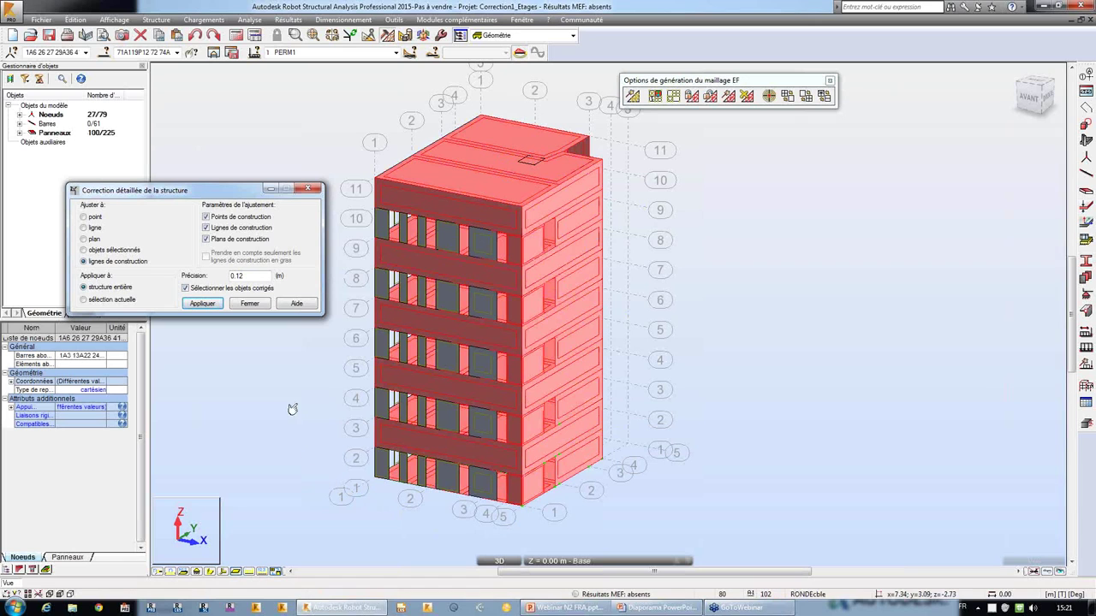
left_click(253, 303)
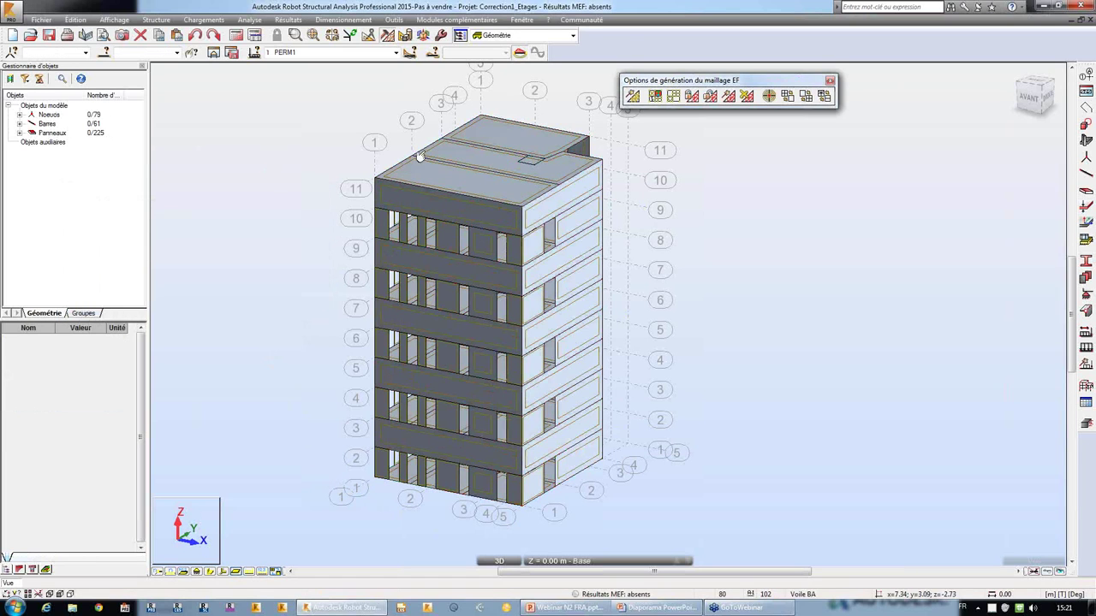
Generate the finite element mesh of the corrected building and move the calculation messages clear of the model
left_click(632, 95)
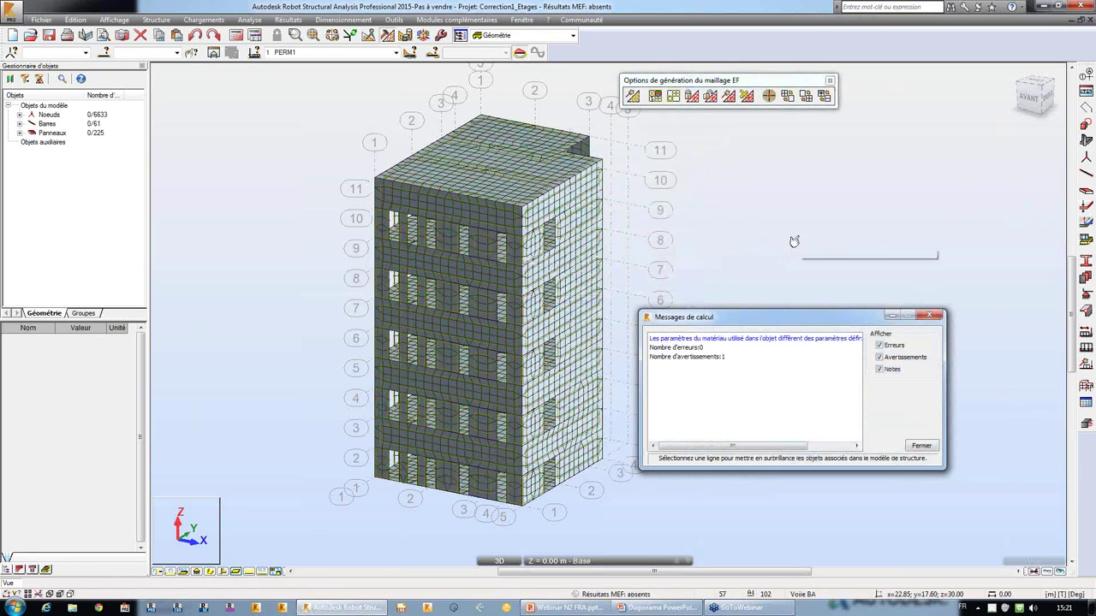
left_click_drag(801, 324, 860, 330)
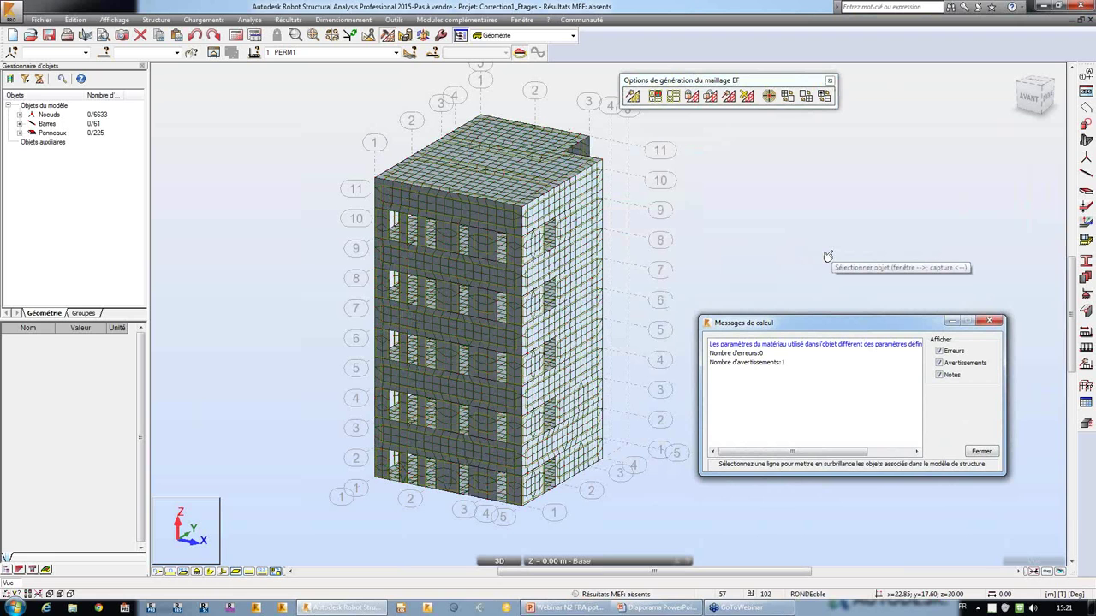
key("alt+Tab")
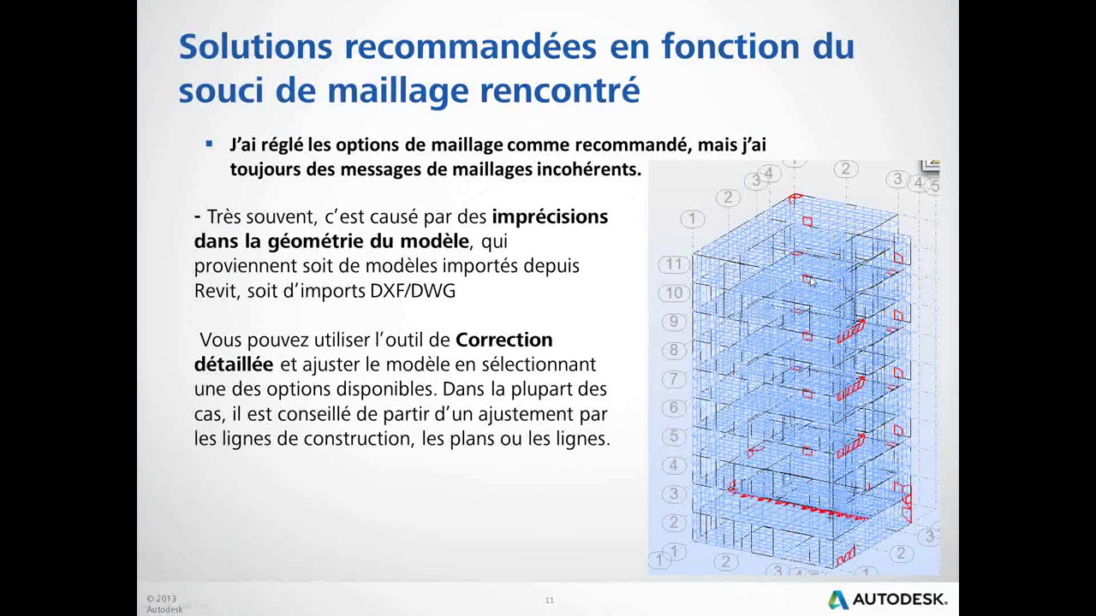
left_click(810, 280)
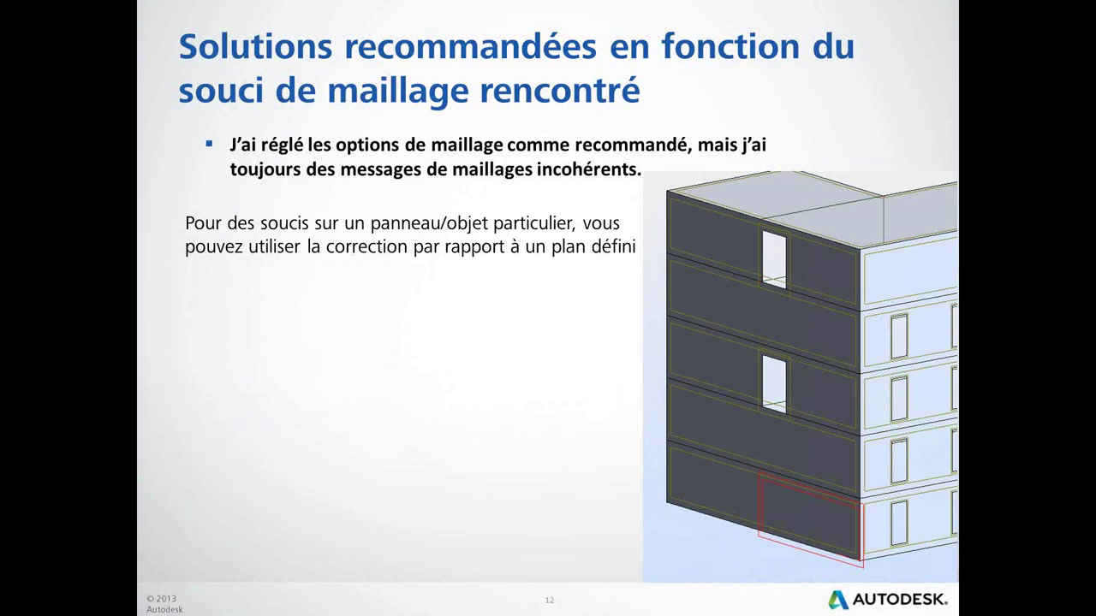
key("alt+Tab")
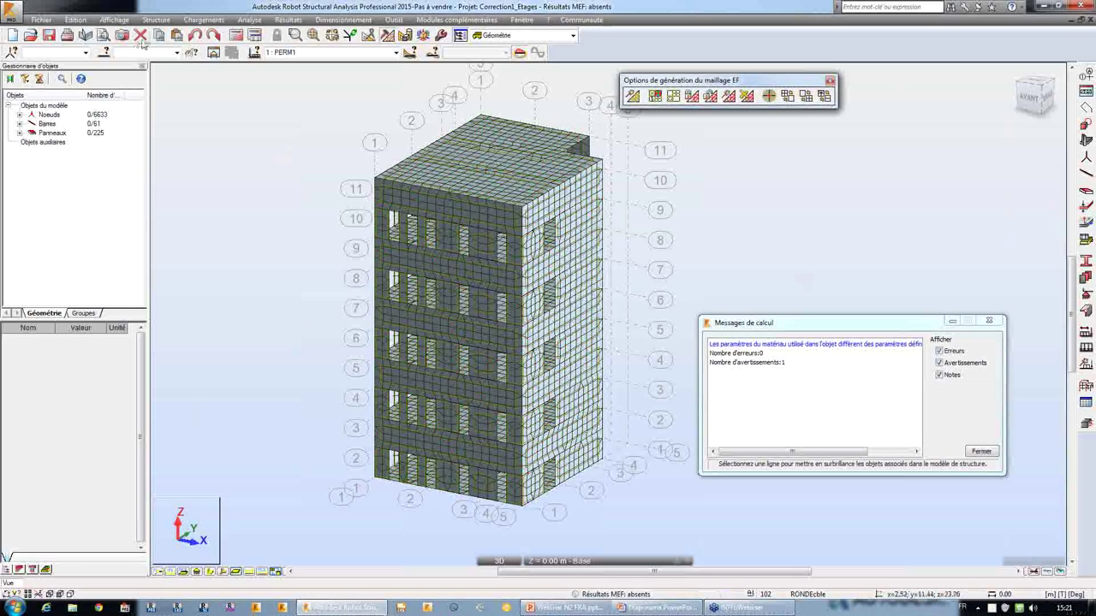
Open the project Correction2_OuverturePleine+Dalle.rtd without saving the changes to Correction1_Etages.rtd
left_click(31, 37)
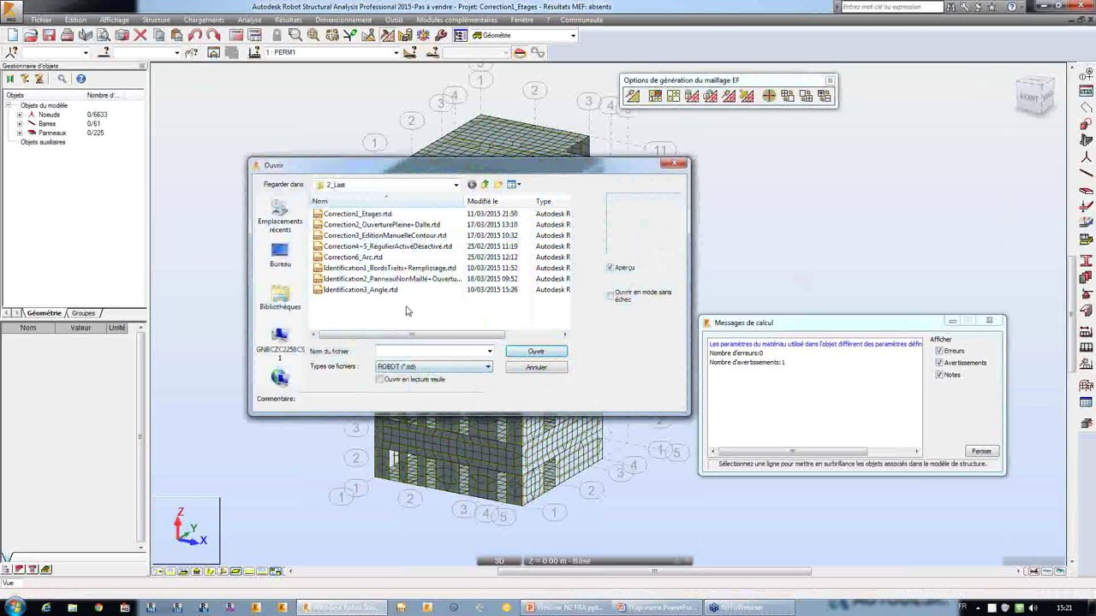
left_click(394, 224)
left_click(536, 352)
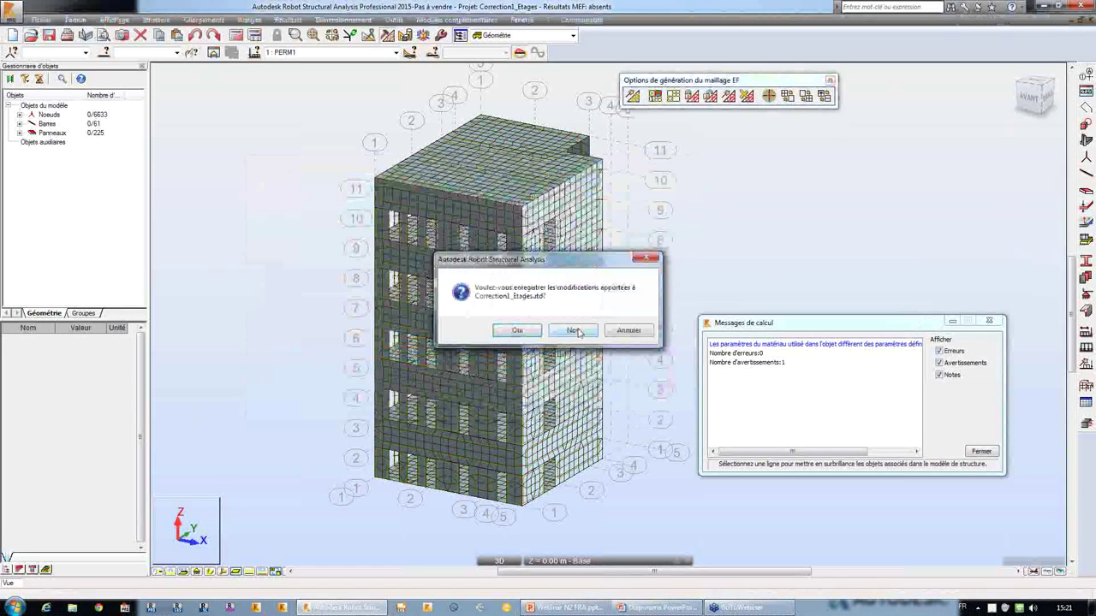
left_click(576, 331)
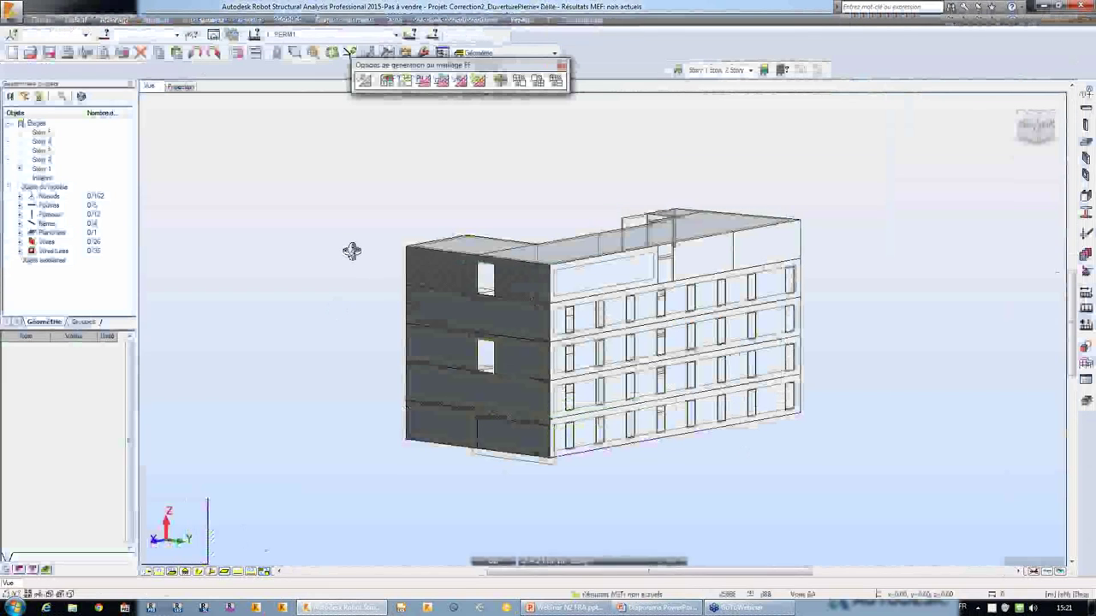
Examine the large opening at the lower corner of the dark facade, moving the mesh options clear of the building
middle_click_drag(352, 250, 359, 283)
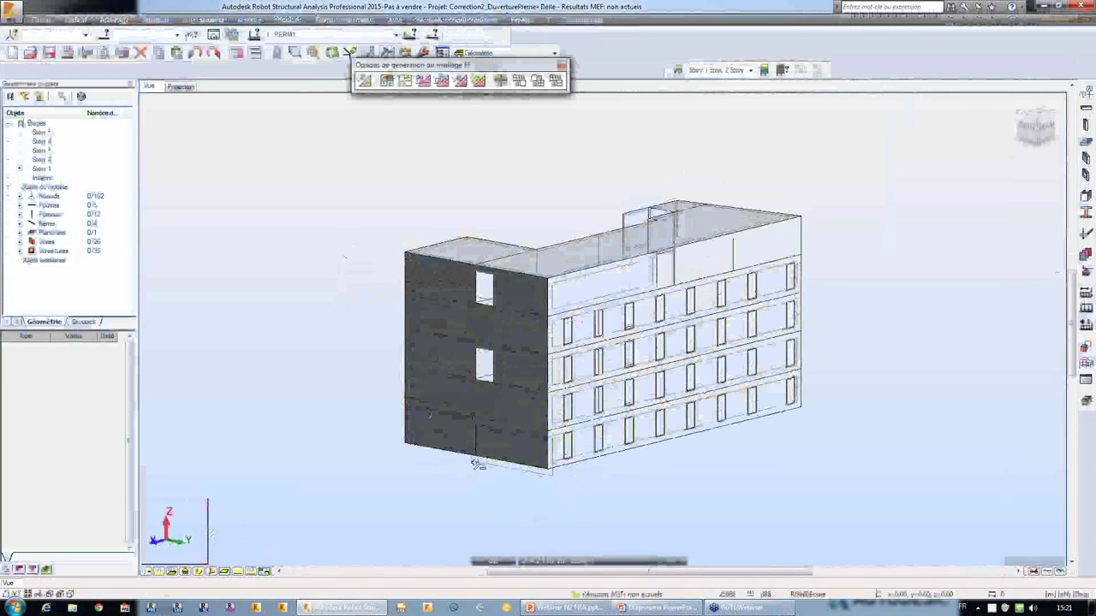
scroll(484, 335, "up", 3)
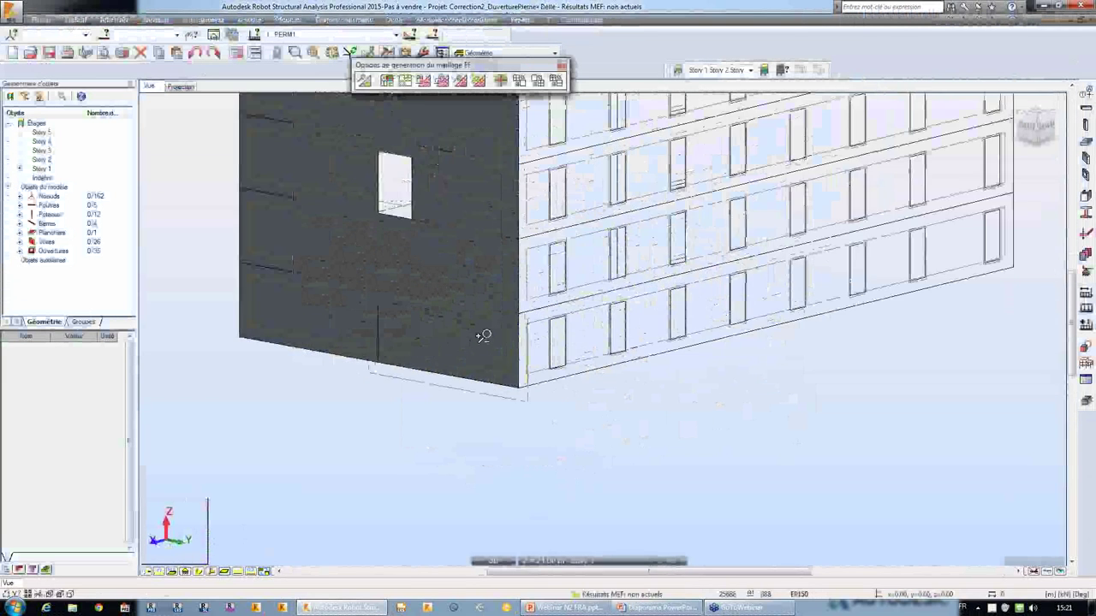
scroll(451, 322, "up", 2)
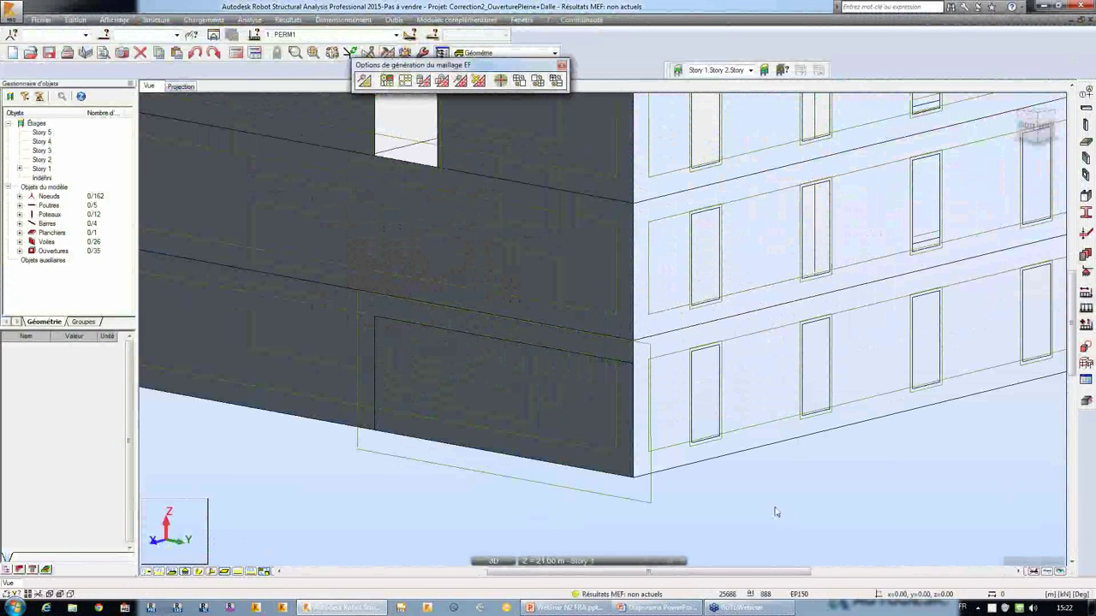
left_click_drag(387, 65, 776, 512)
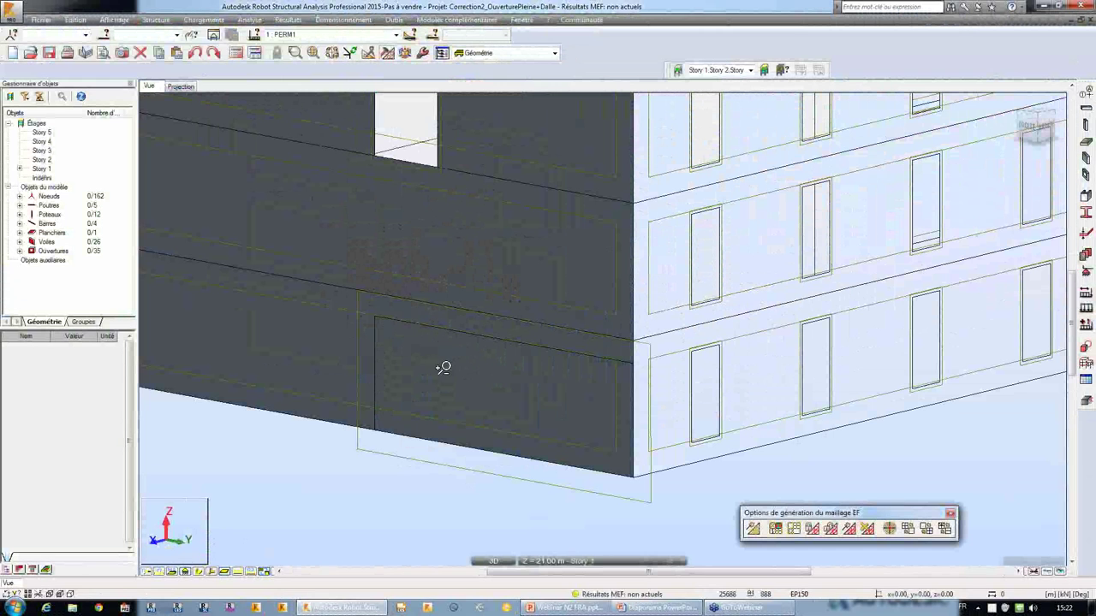
scroll(434, 291, "down", 3)
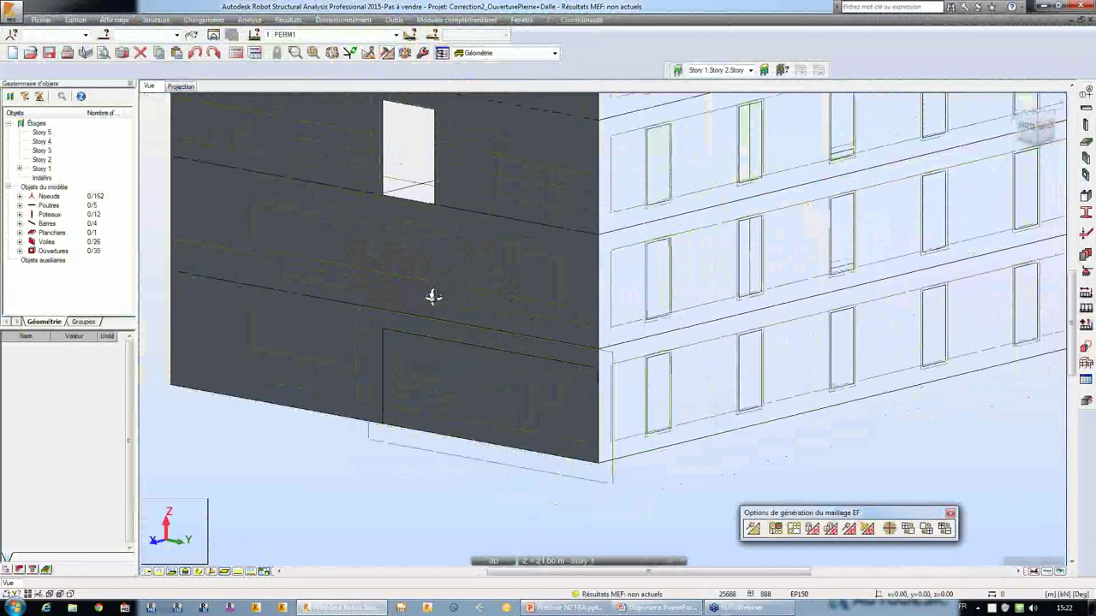
scroll(424, 265, "up", 3)
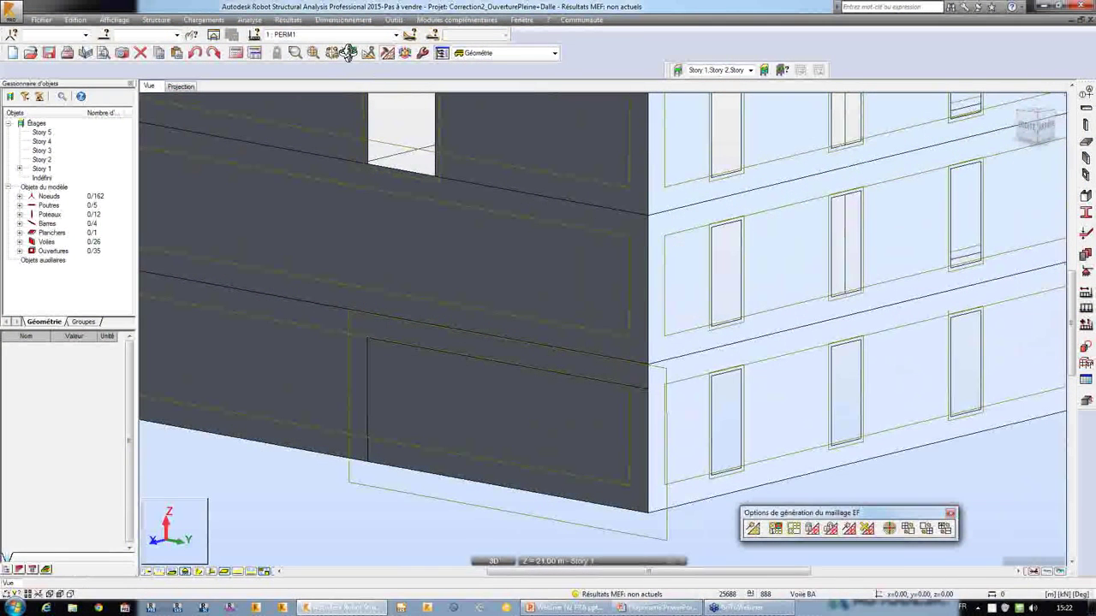
Select the large opening in the dark facade's lower corner and set the detailed correction to adjust to a plane, for the current selection only
scroll(509, 368, "up", 2)
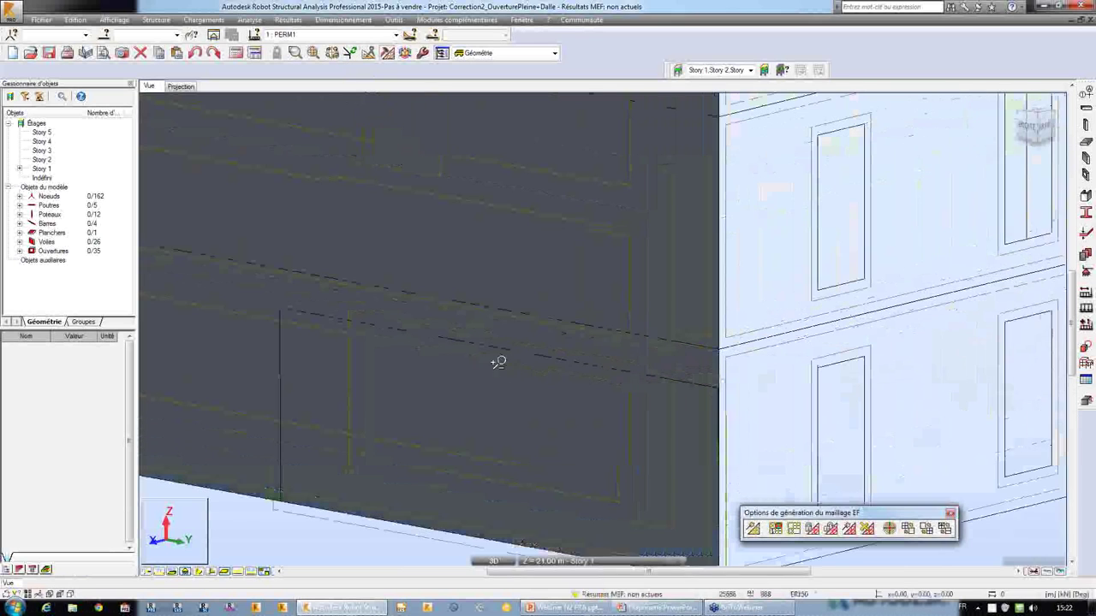
right_click(497, 365)
left_click(496, 377)
left_click(489, 436)
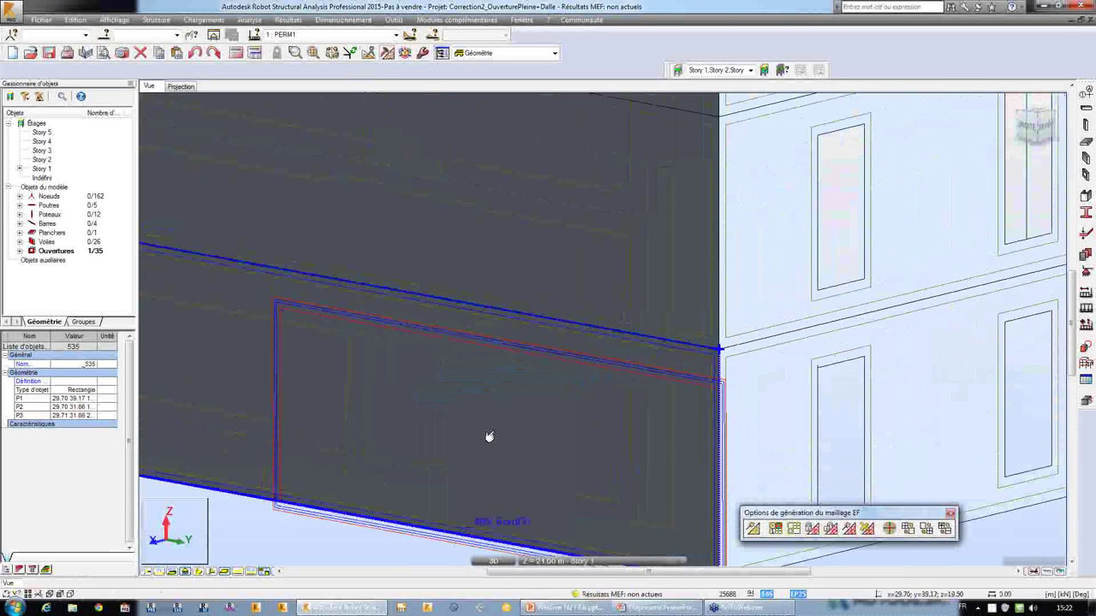
scroll(490, 435, "down", 2)
scroll(490, 434, "down", 3)
middle_click_drag(335, 240, 313, 244, "shift")
left_click(77, 21)
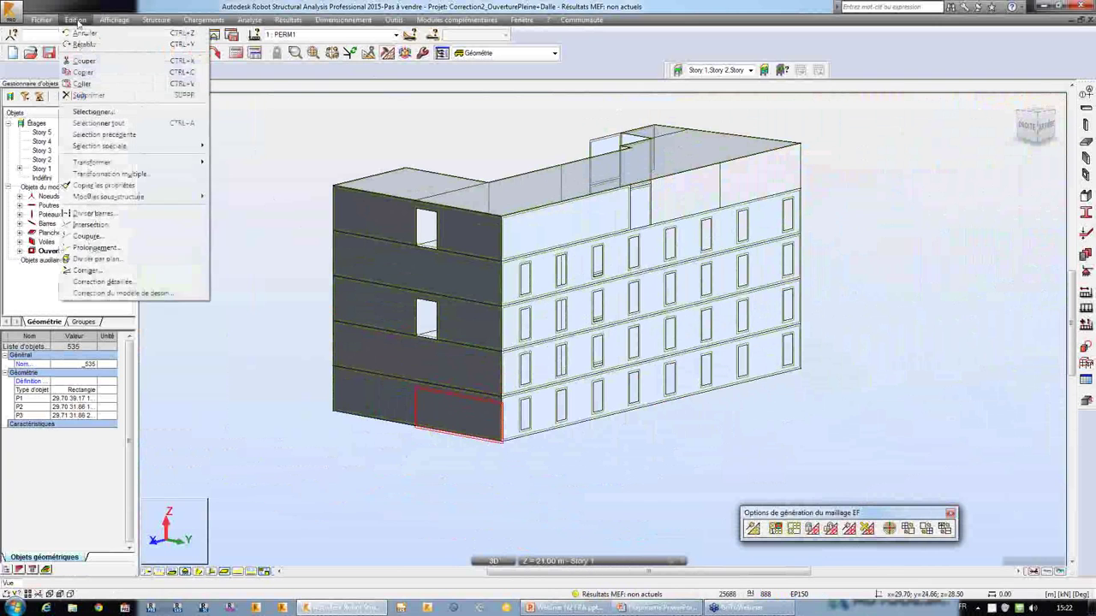
left_click(129, 284)
left_click_drag(929, 99, 161, 189)
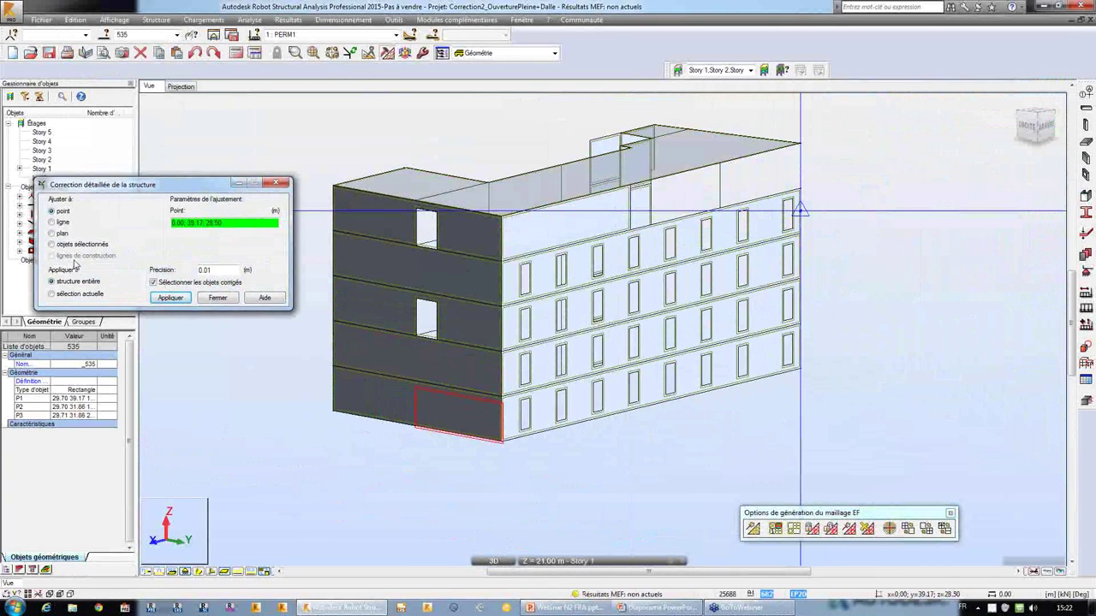
left_click(59, 235)
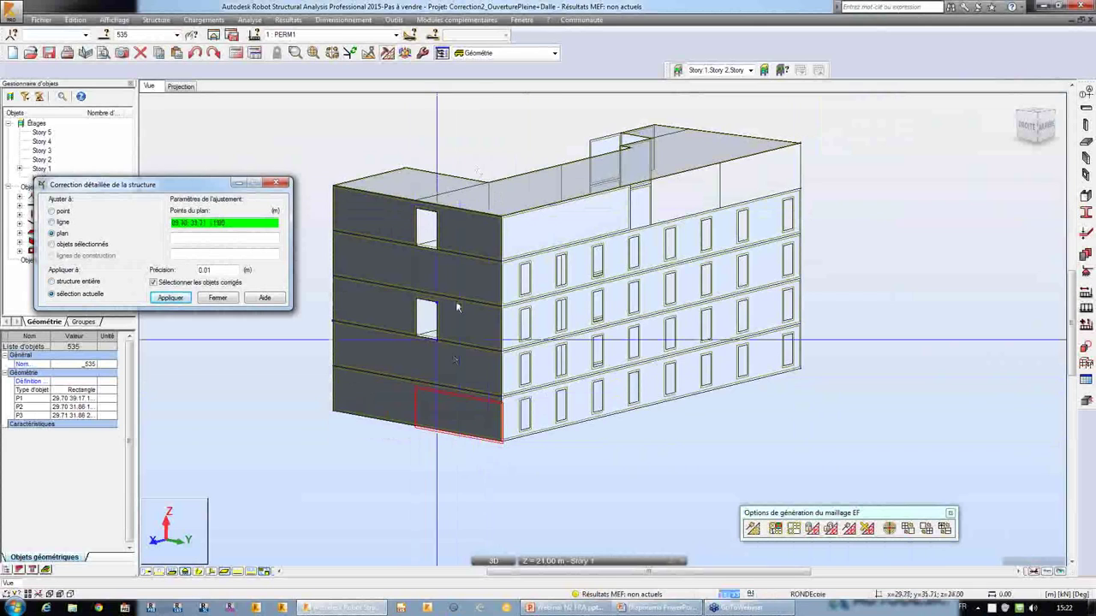
Define the adjustment plane through three dark facade corners: 29.70; 39.17; 18.00, 29.70; 24.66; 18.00 and 29.70; 24.66; 33.00
scroll(500, 534, "up", 5)
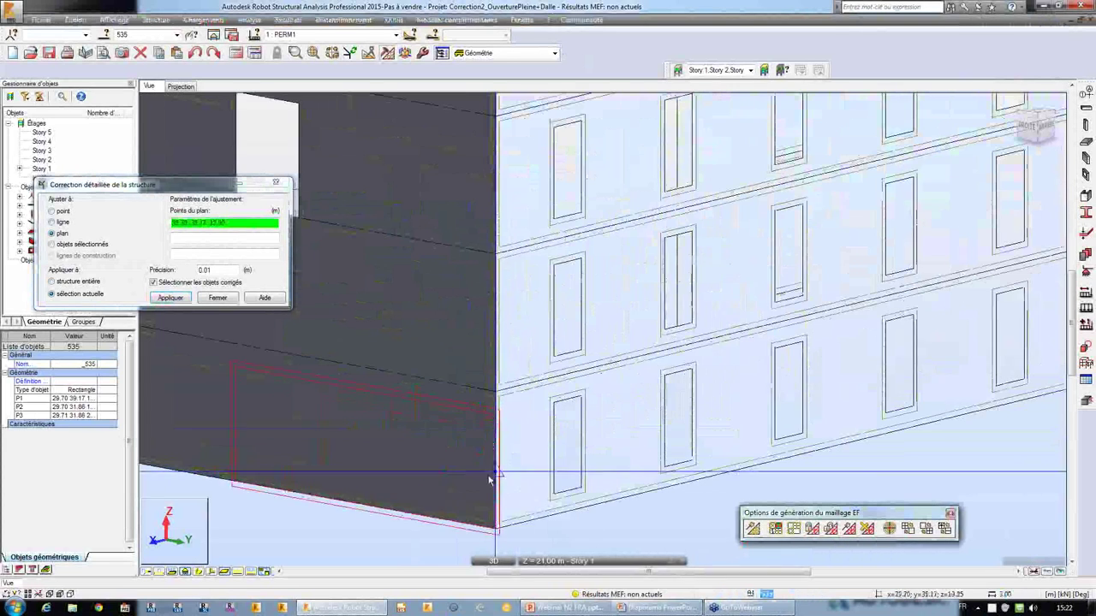
scroll(499, 534, "down", 5)
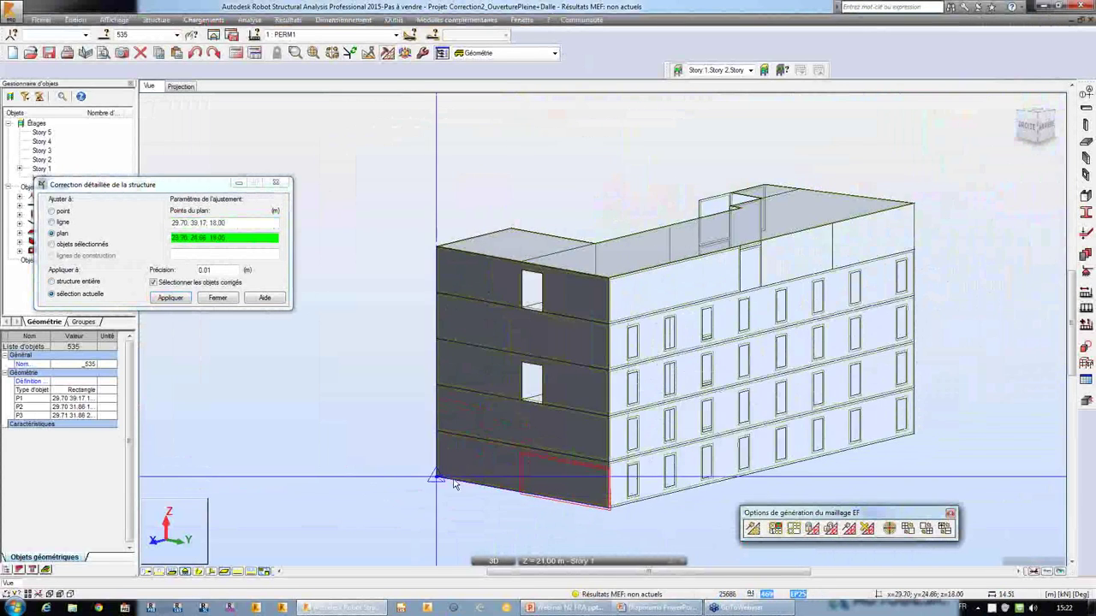
scroll(430, 469, "up", 5)
scroll(435, 488, "up", 2)
left_click(440, 507)
scroll(440, 507, "down", 5)
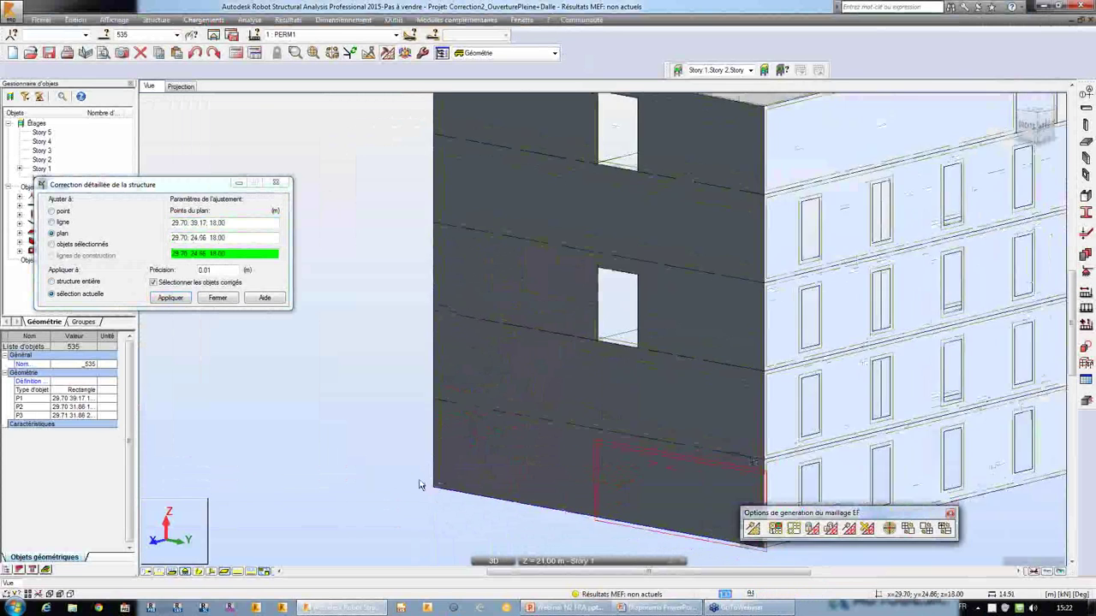
scroll(398, 291, "up", 5)
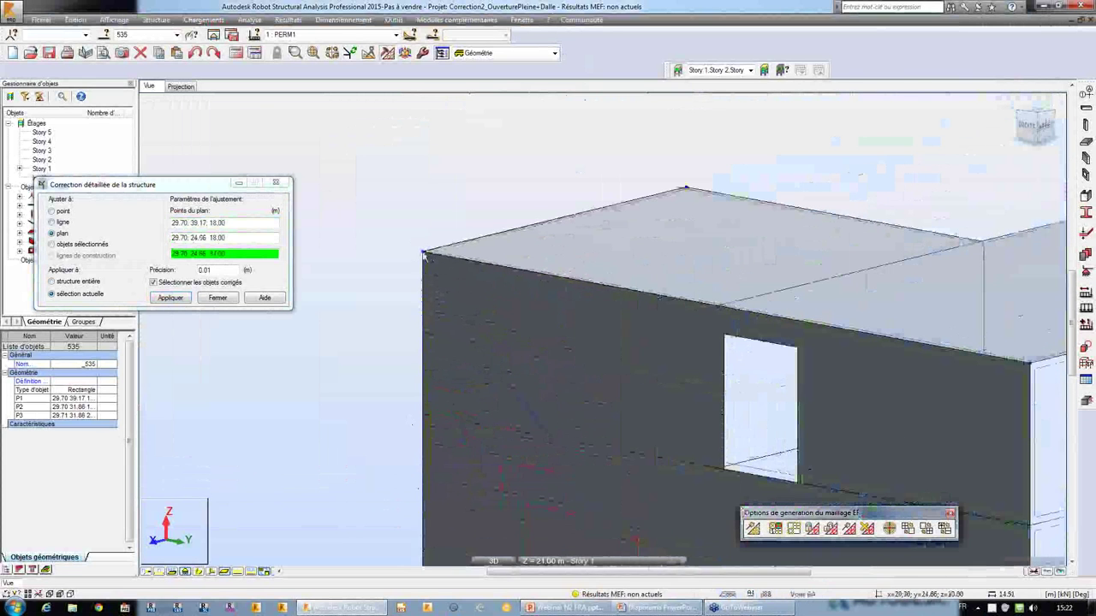
scroll(389, 269, "down", 5)
left_click(391, 234)
Set the correction precision to 0.02 m and apply the plane adjustment to the selected opening
left_click_drag(228, 191, 272, 213)
left_click(271, 290)
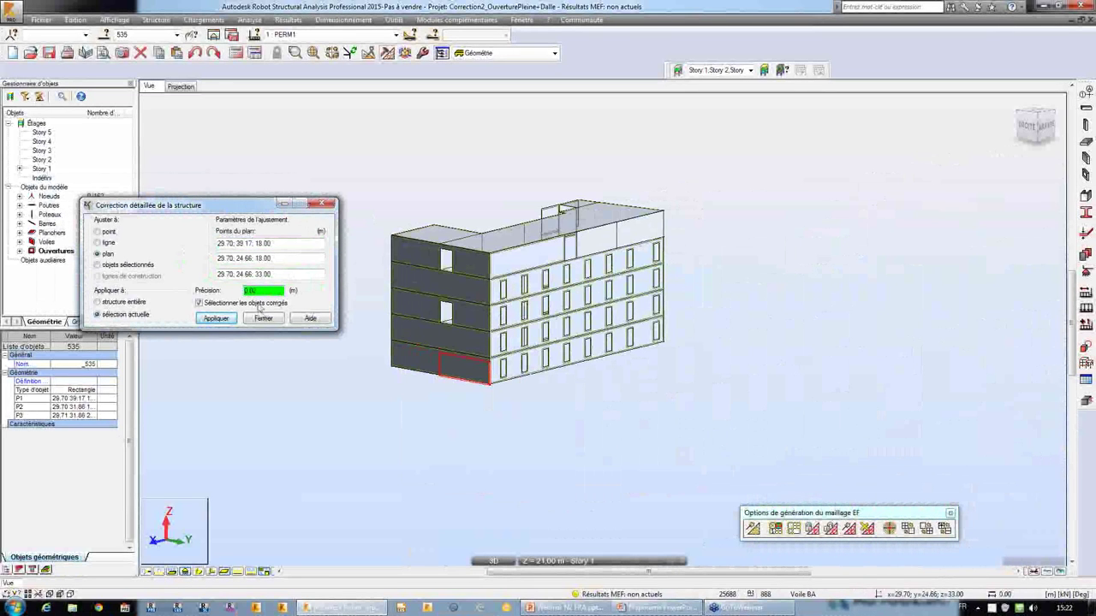
left_click(227, 243)
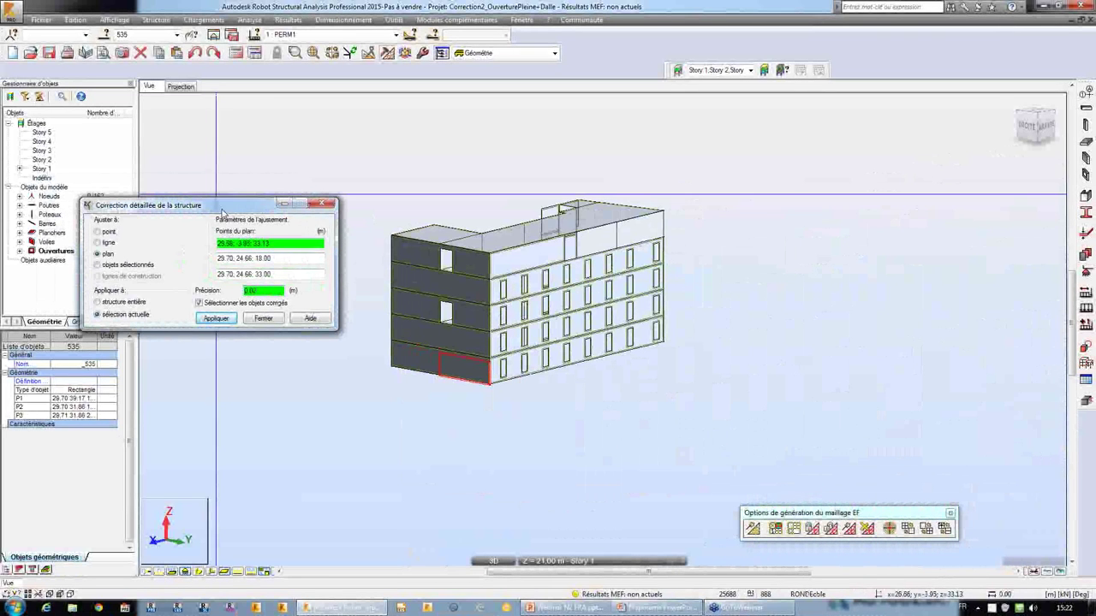
left_click(220, 320)
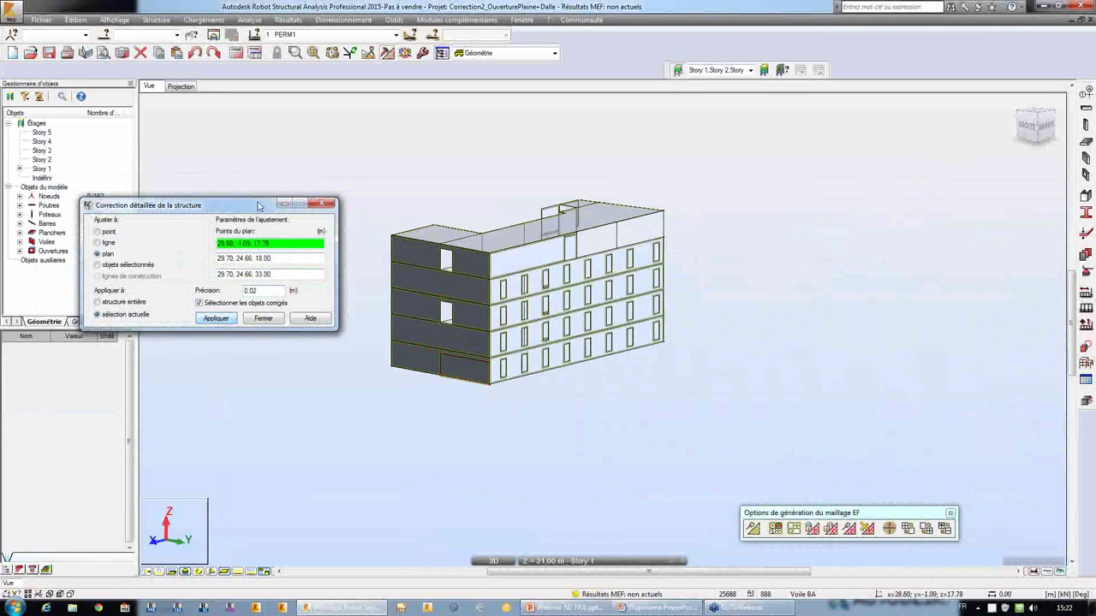
Examine the adjusted opening in the dark facade and the plane point settings, and close the detailed correction
left_click_drag(259, 207, 210, 219)
middle_click_drag(435, 322, 479, 334)
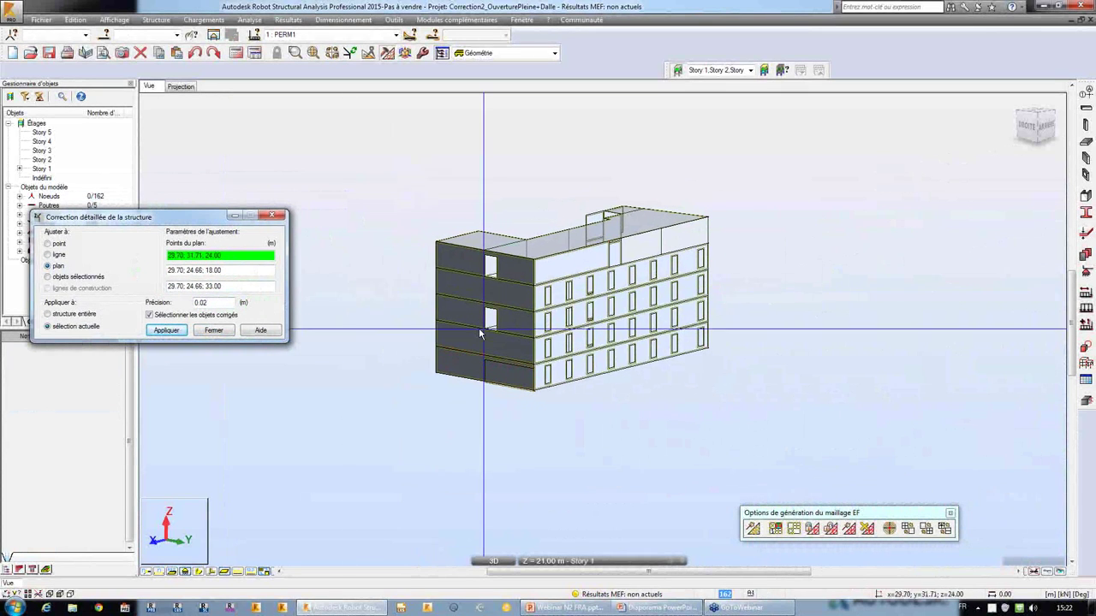
left_click_drag(193, 219, 232, 224)
middle_click_drag(438, 324, 346, 311)
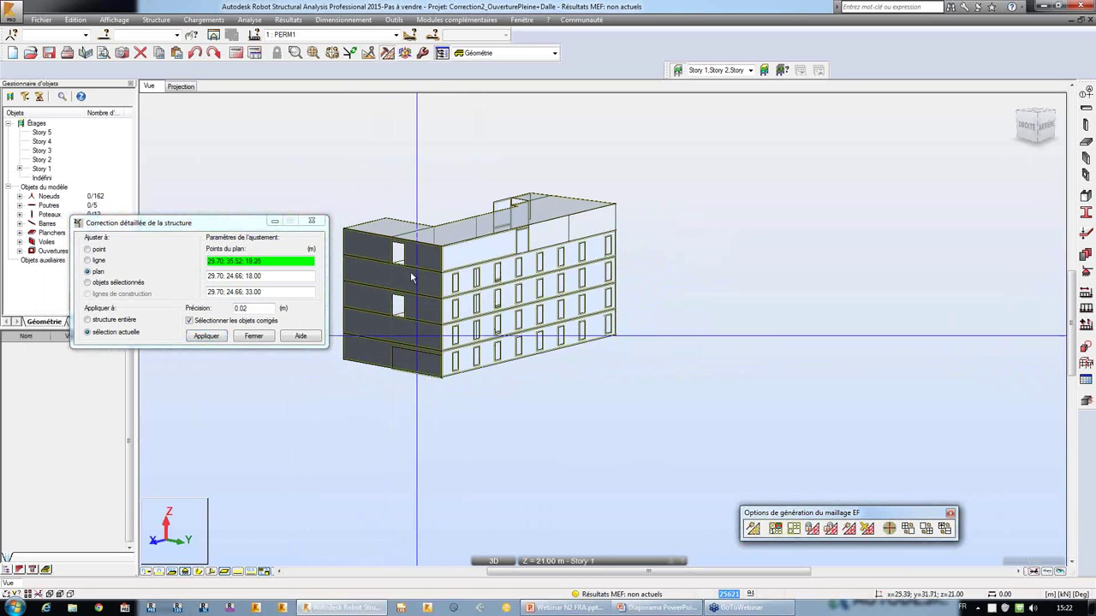
left_click(243, 227)
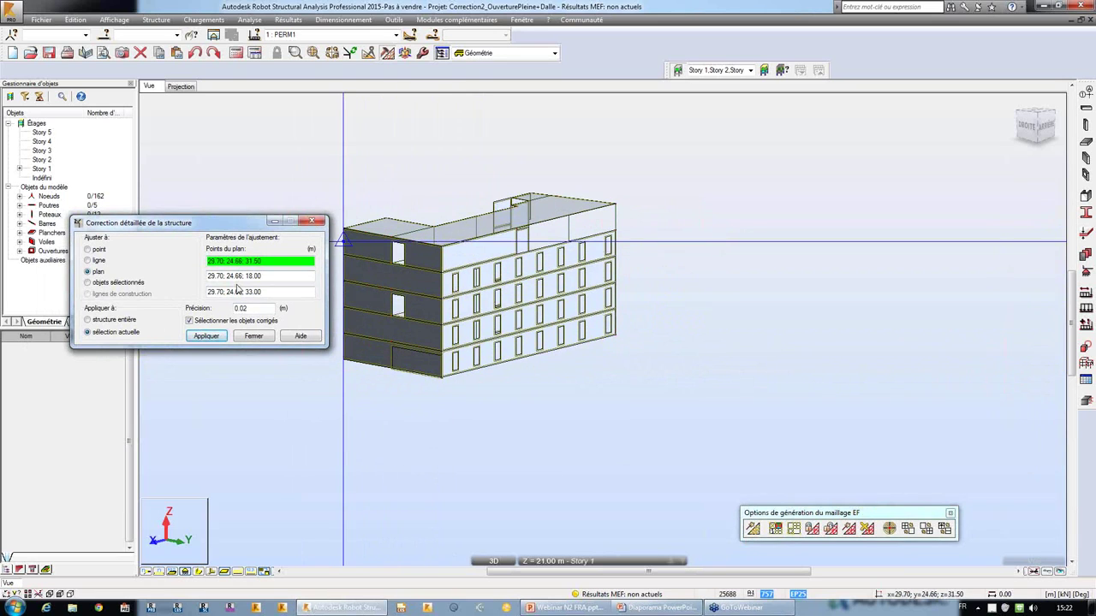
left_click(237, 276)
left_click(237, 261)
left_click_drag(229, 228, 209, 263)
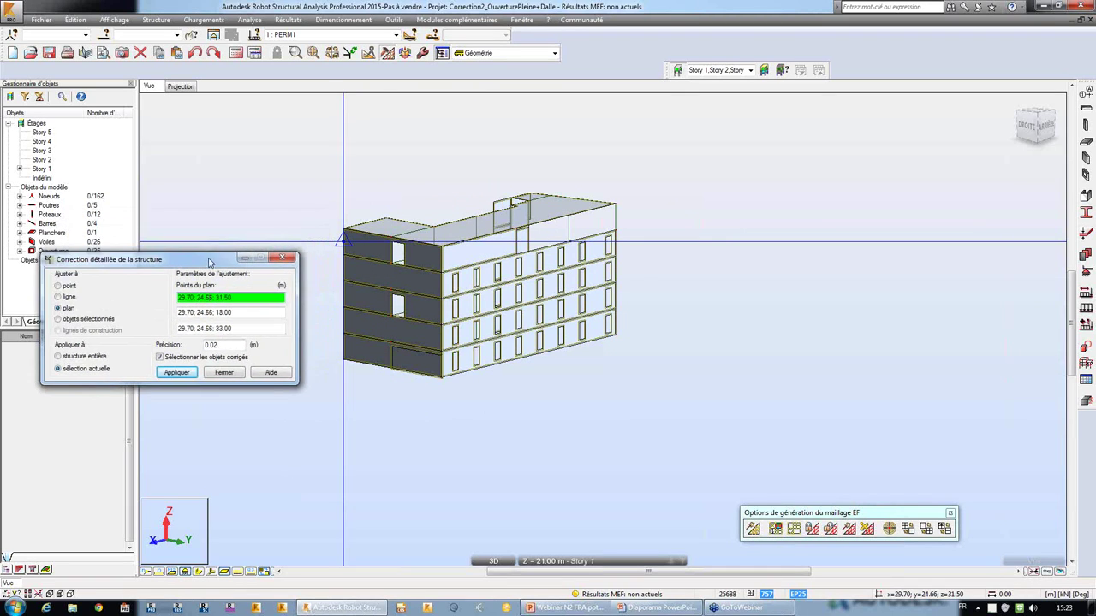
left_click(281, 259)
Select the roof slab and examine its contour from above, including the corner above the dark facade
middle_click_drag(355, 178, 383, 255, "shift")
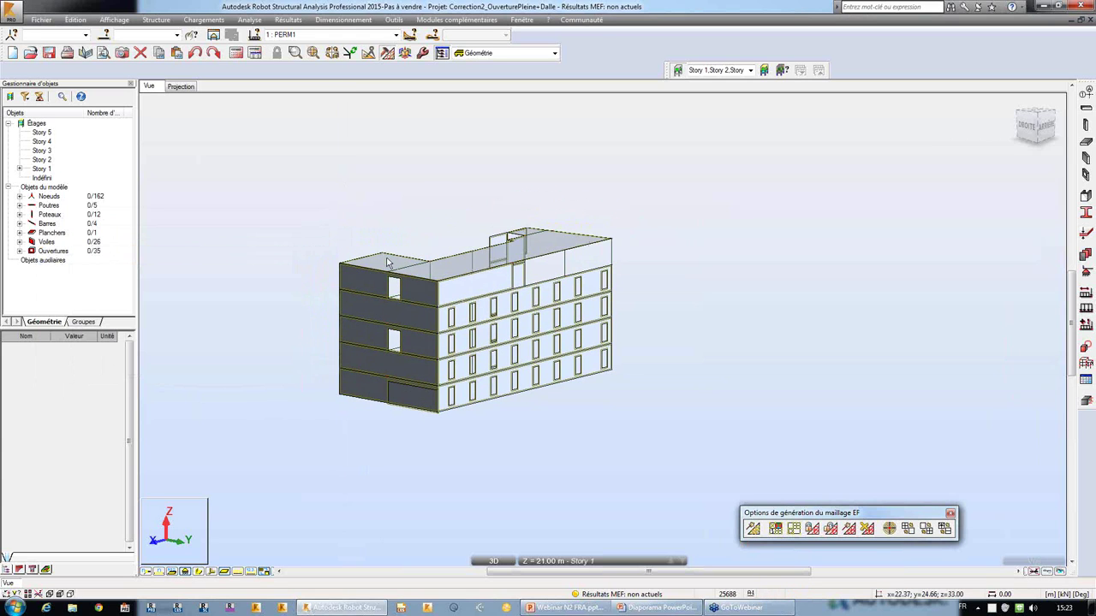
left_click(385, 260)
scroll(407, 195, "up", 3)
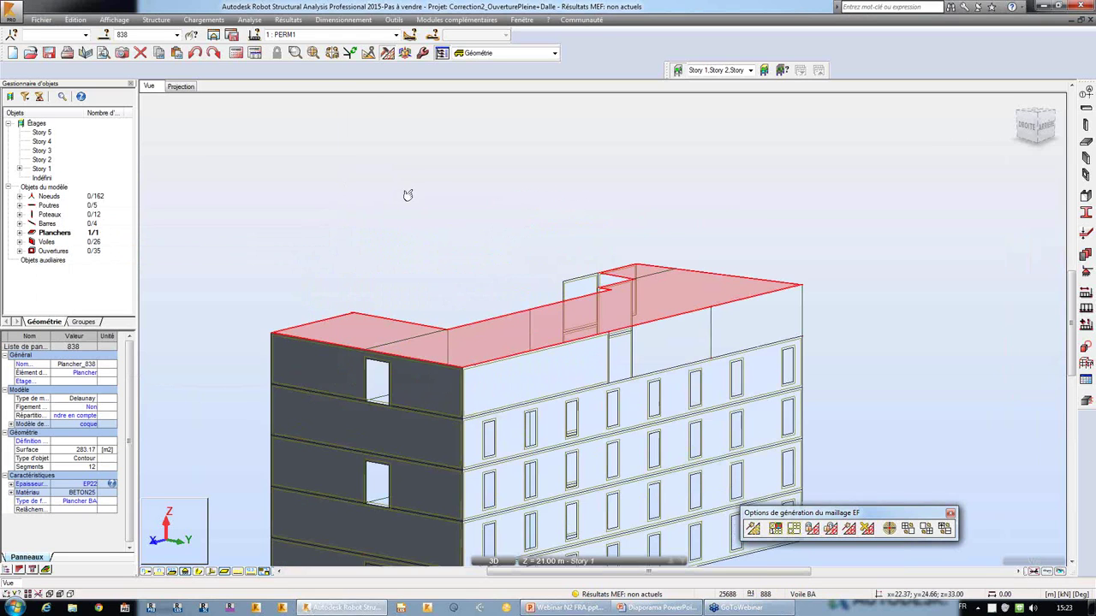
middle_click_drag(334, 147, 367, 149, "shift")
scroll(373, 159, "down", 3)
scroll(394, 197, "up", 3)
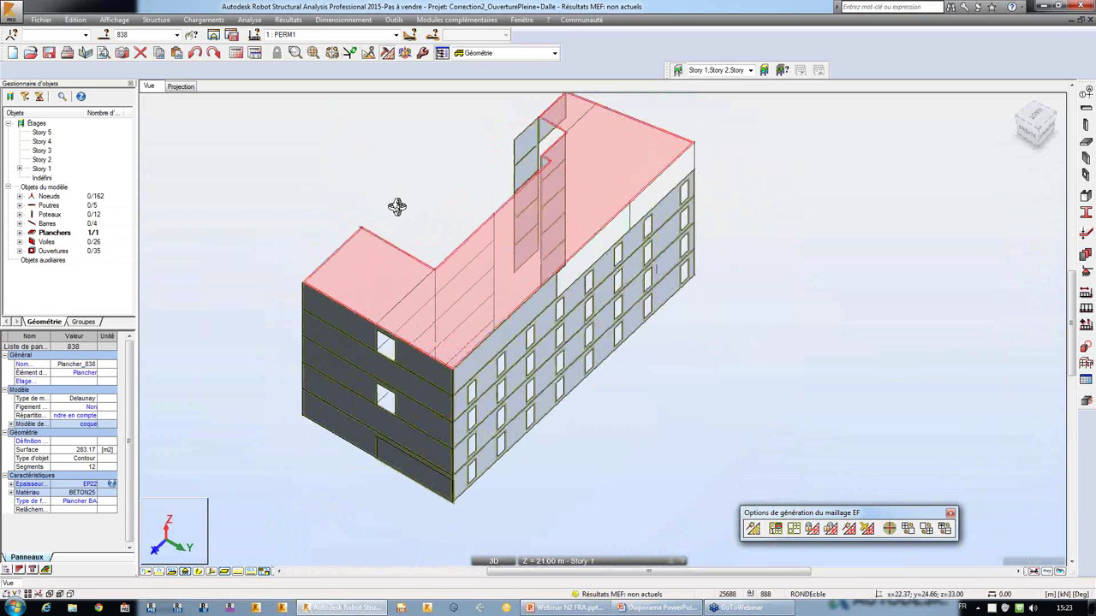
scroll(397, 206, "down", 5)
middle_click_drag(382, 179, 288, 219)
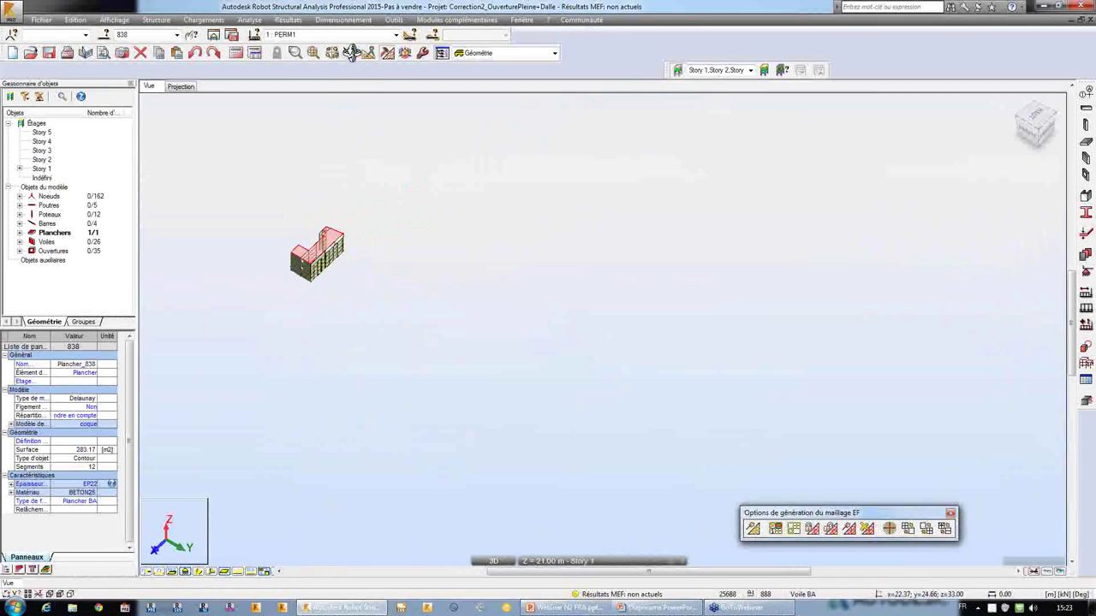
scroll(299, 237, "up", 5)
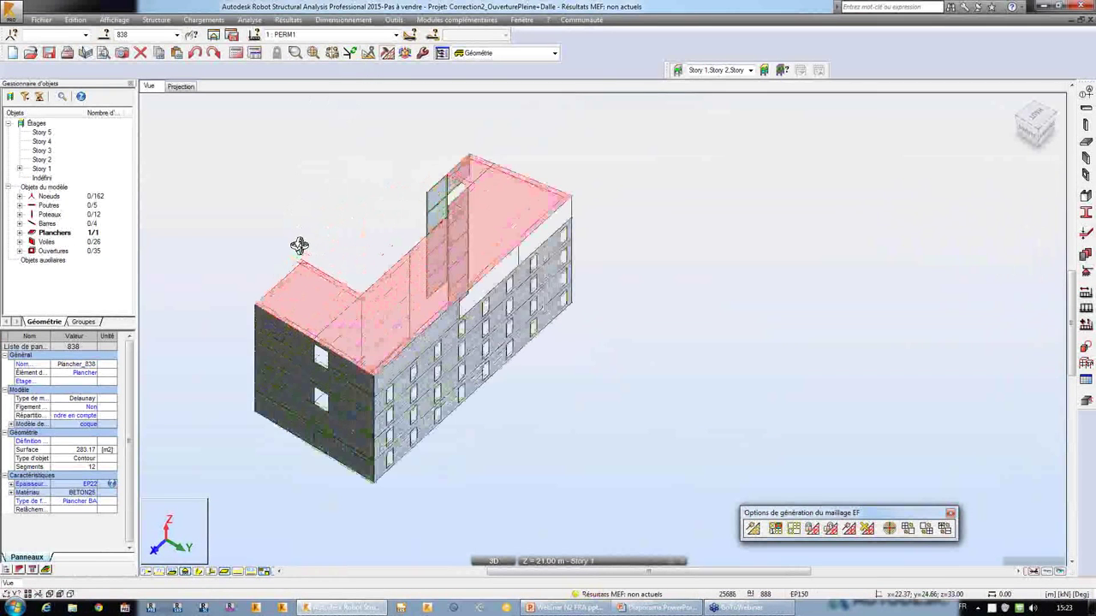
scroll(294, 249, "up", 5)
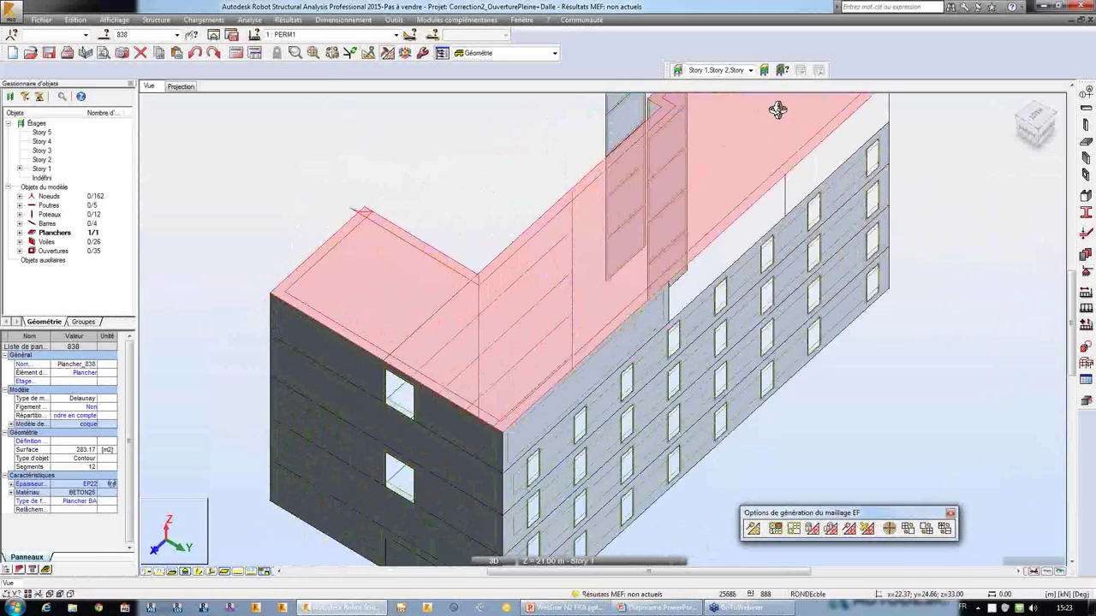
middle_click_drag(766, 133, 472, 294)
middle_click_drag(349, 317, 341, 197, "shift")
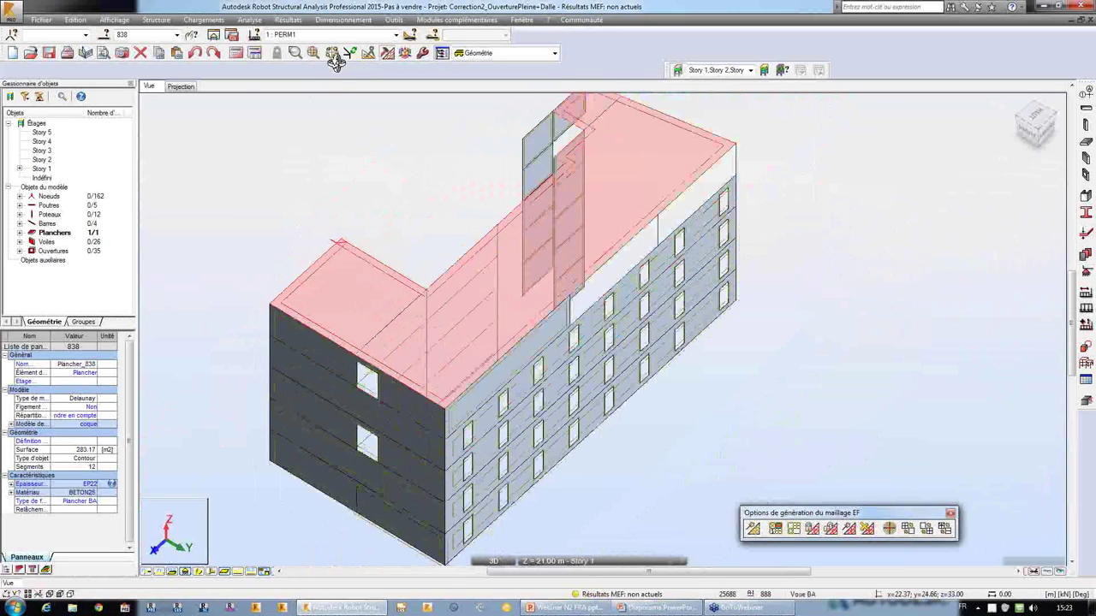
Isolate the selected roof slab for editing and show it in the XY plane
left_click(214, 35)
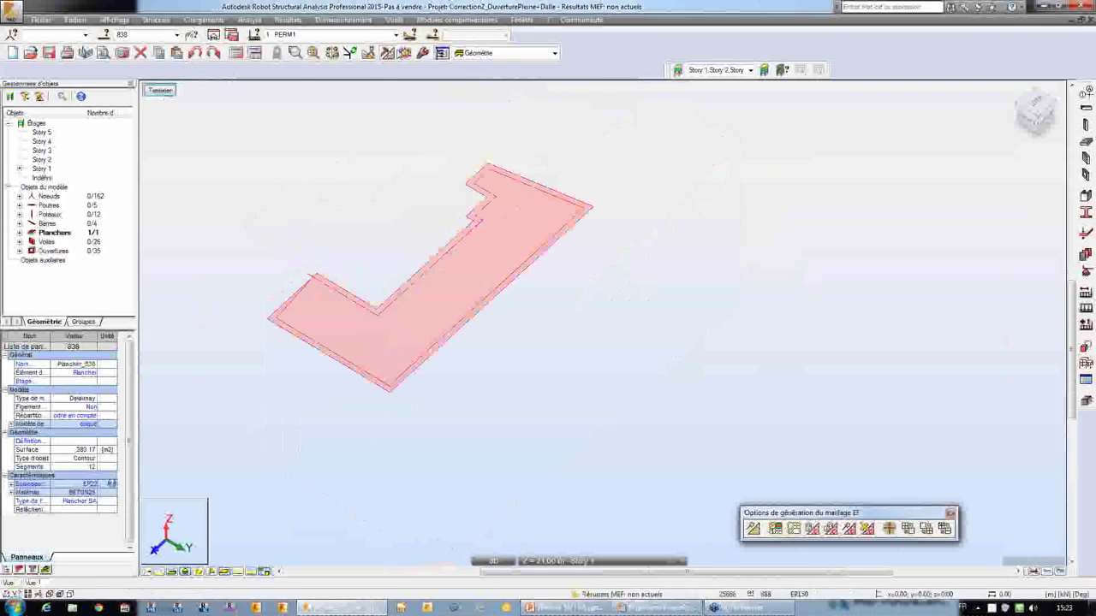
left_click(404, 53)
left_click(463, 83)
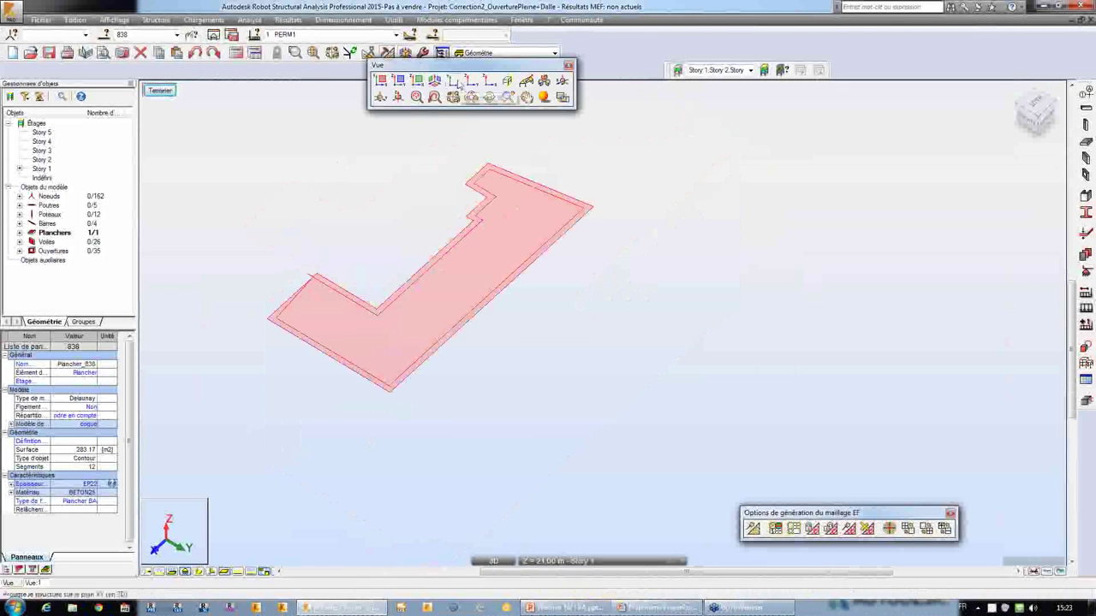
Graphically edit the slab contour, bringing the stray vertices beside the inner wing's end corner onto the corner at 22.44; 24.66; 33.00
scroll(509, 333, "up", 3)
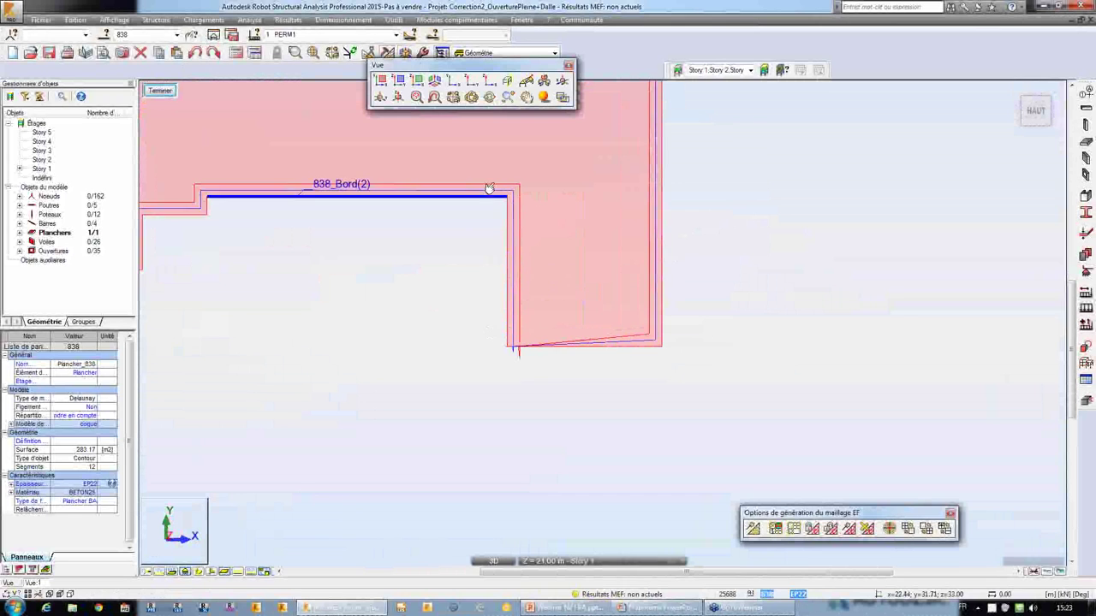
middle_click_drag(697, 281, 666, 364)
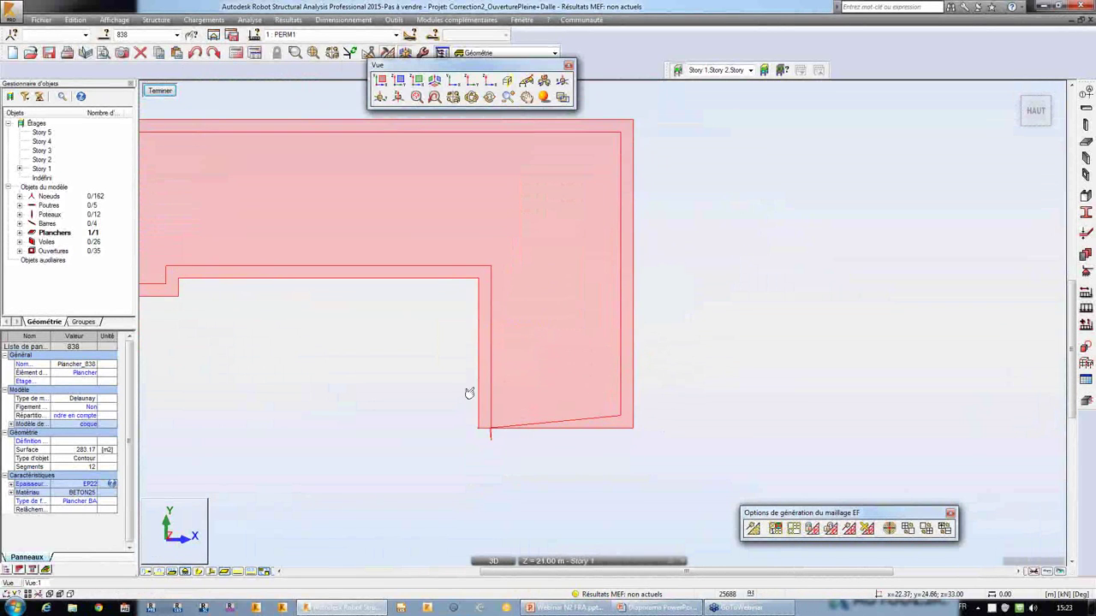
scroll(480, 415, "up", 2)
scroll(479, 414, "up", 2)
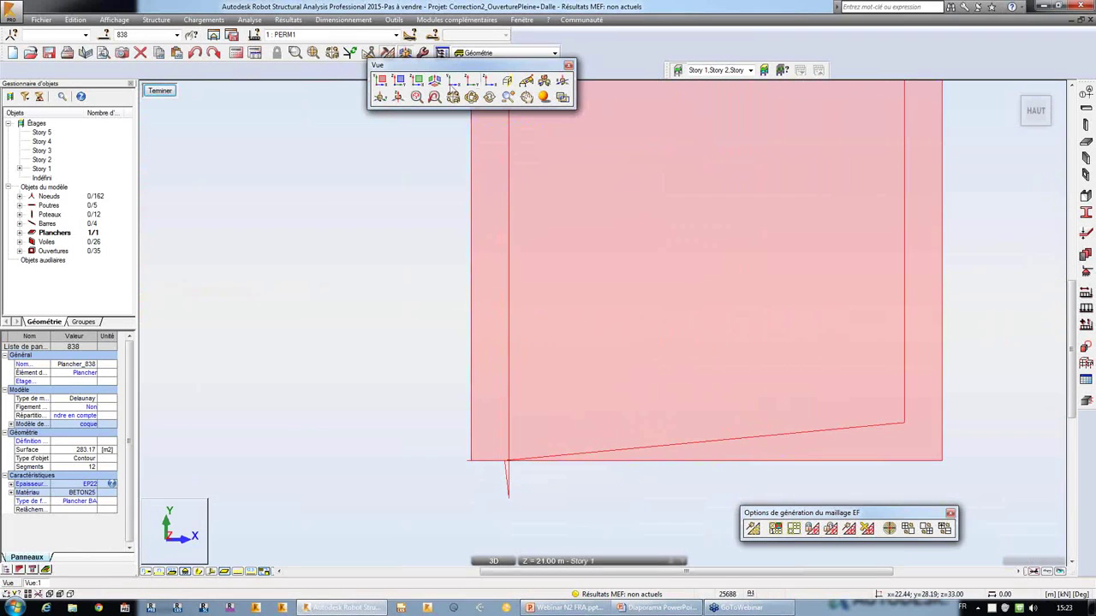
scroll(448, 384, "up", 2)
middle_click_drag(447, 384, 344, 241)
scroll(465, 296, "up", 2)
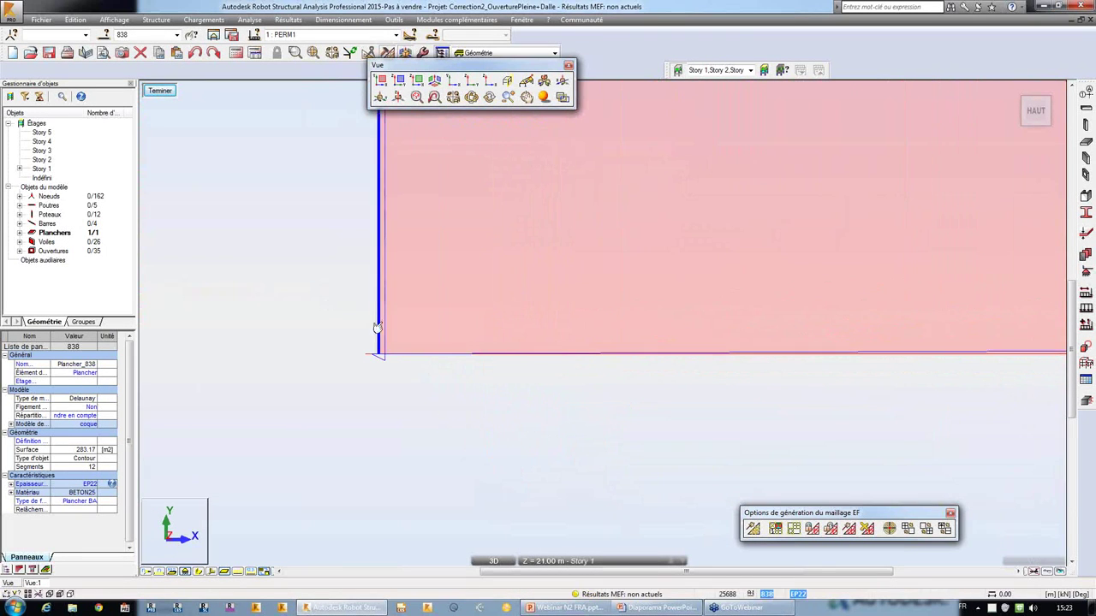
scroll(364, 358, "up", 2)
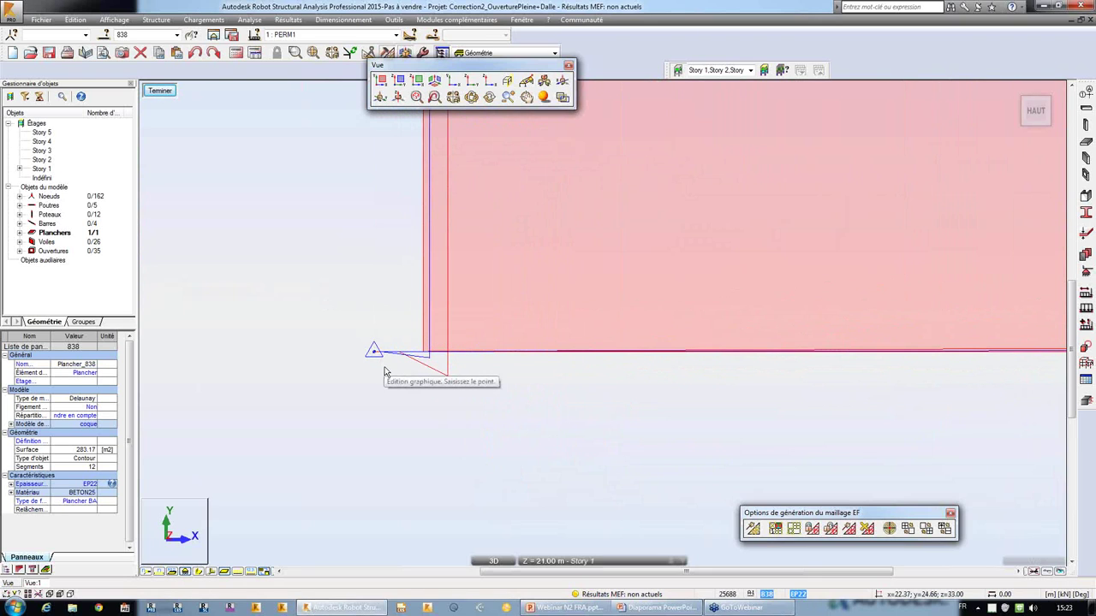
left_click(428, 365)
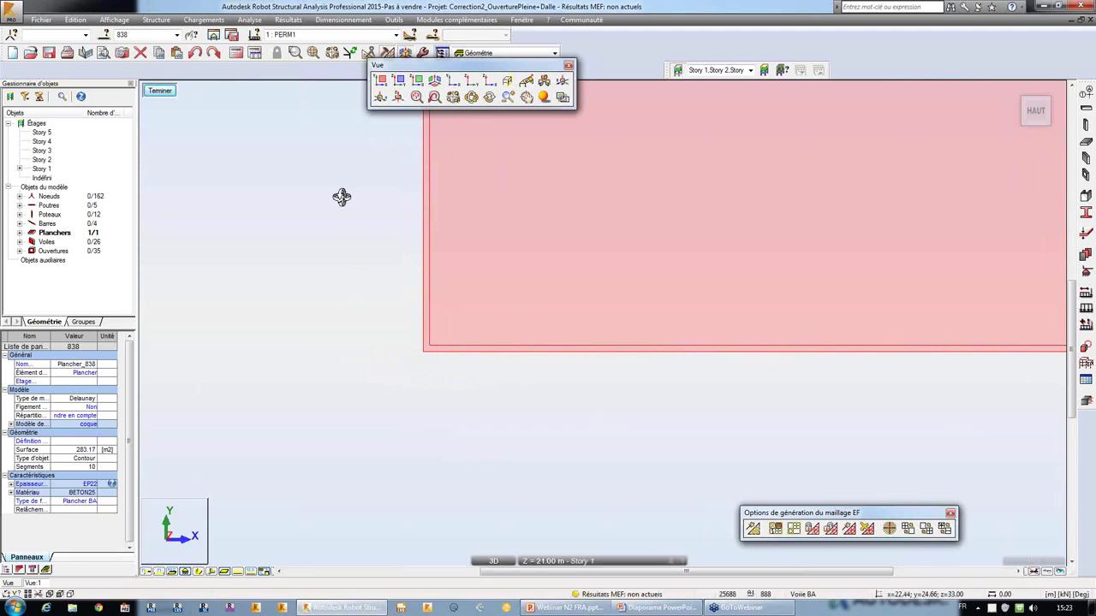
Check the cleaned slab contour, end the isolated editing and generate the finite element mesh of the selected roof slab
left_click_drag(337, 200, 234, 406)
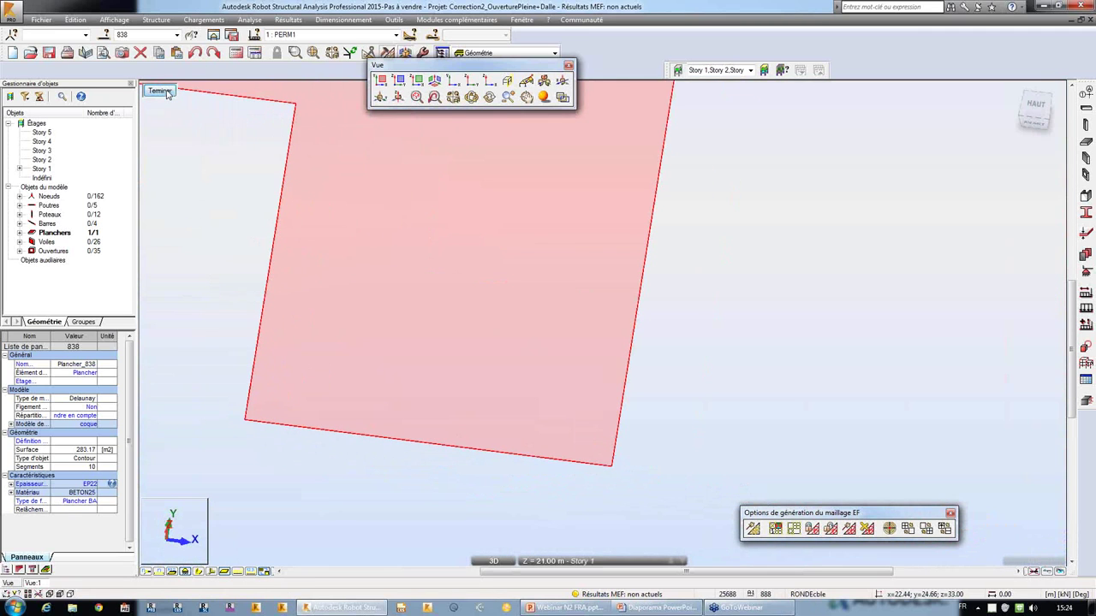
left_click(161, 91)
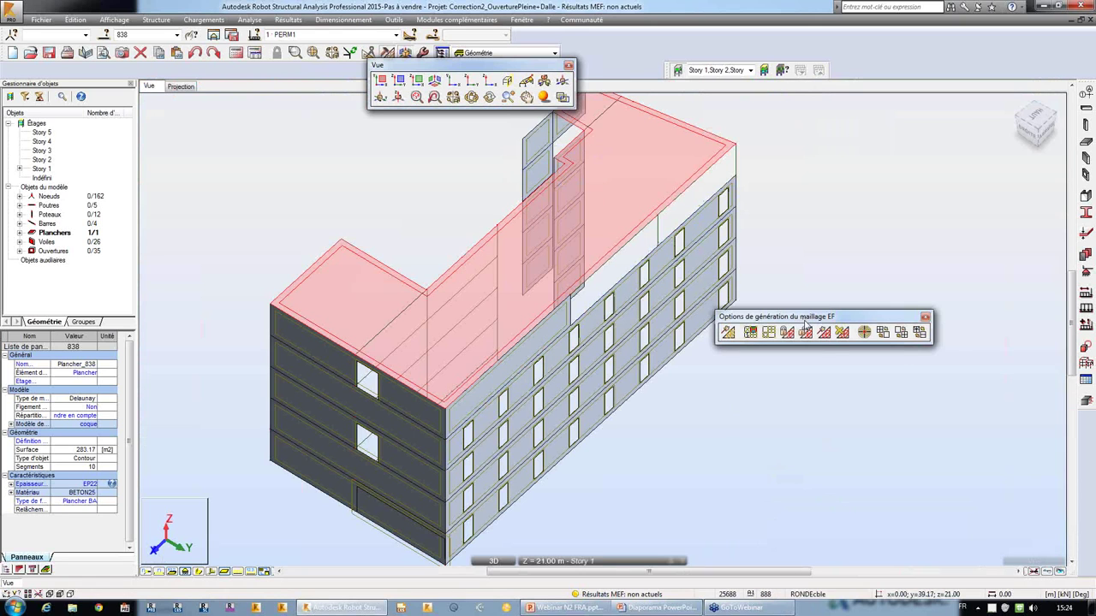
left_click(826, 336)
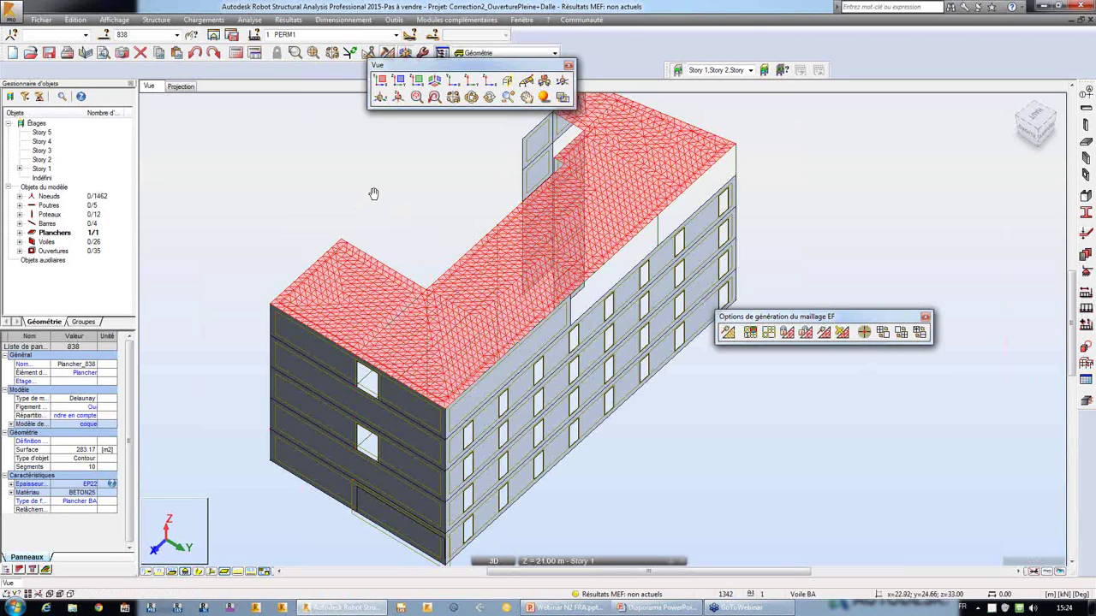
scroll(326, 215, "down", 1)
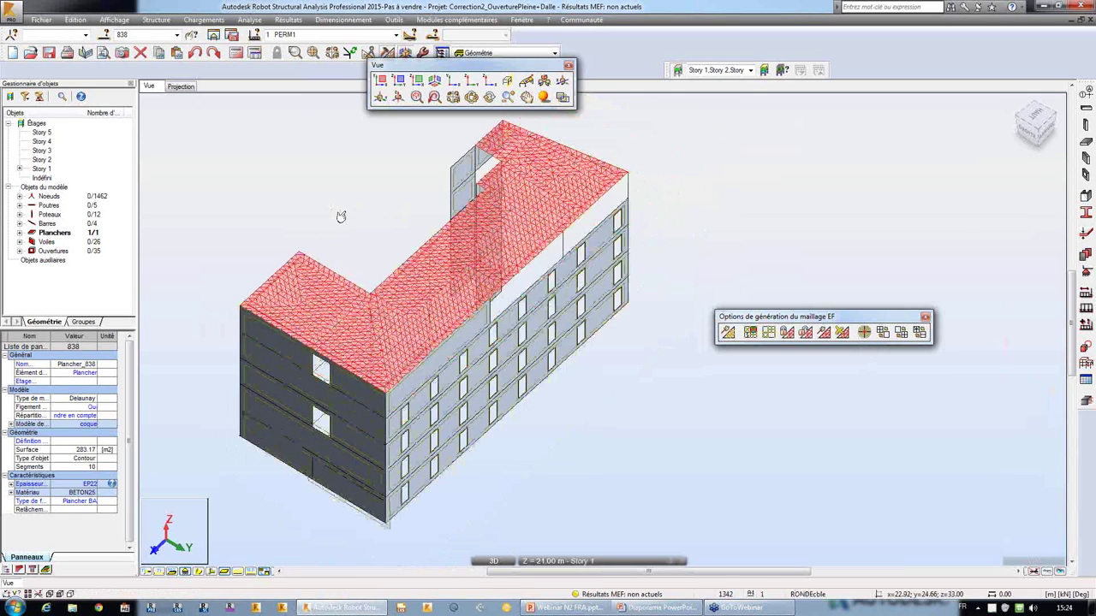
Switch to the PowerPoint slideshow and advance to the slide on manually correcting a single panel's contour
scroll(341, 216, "up", 2)
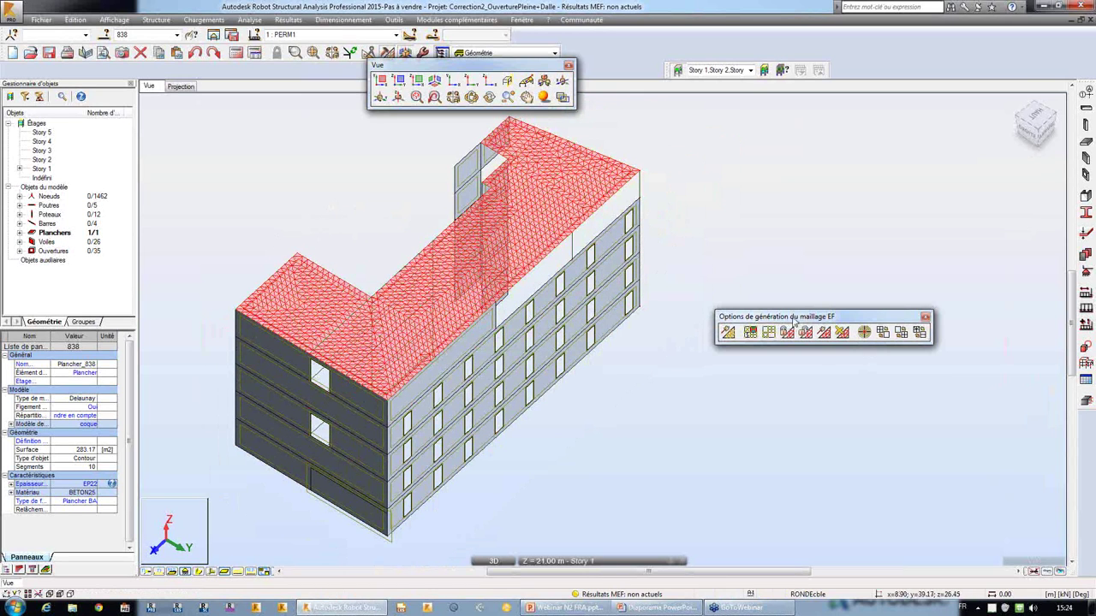
left_click_drag(758, 316, 720, 348)
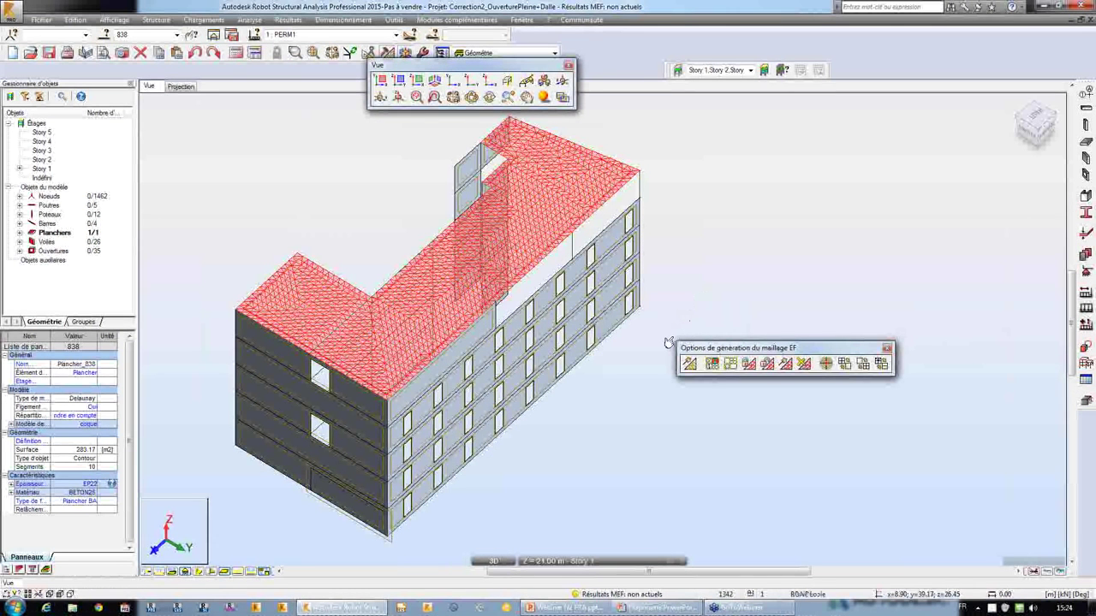
key("alt+Tab")
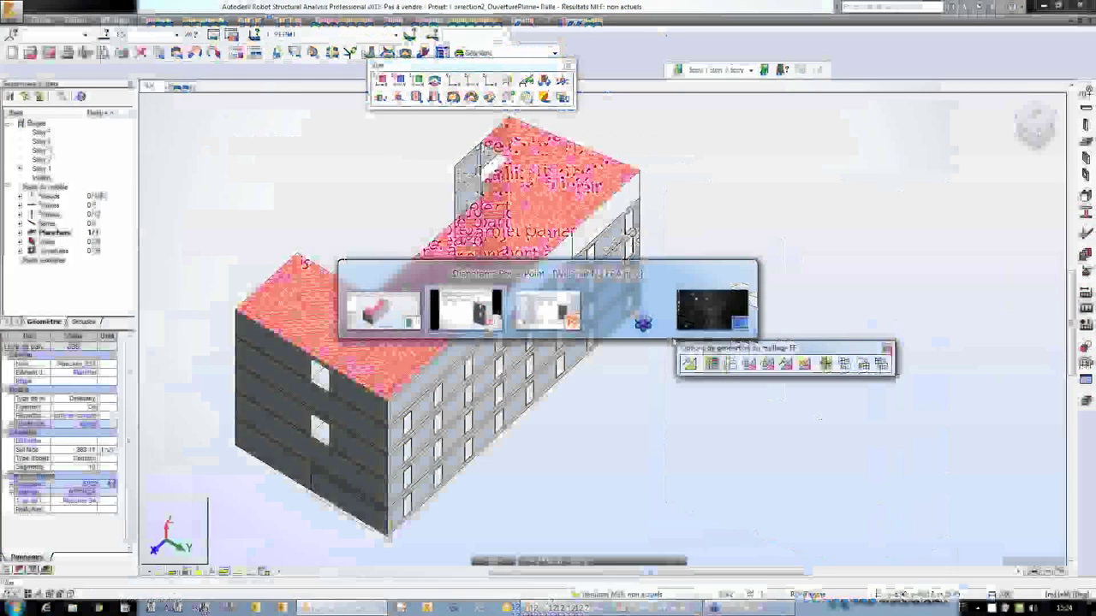
key("Right")
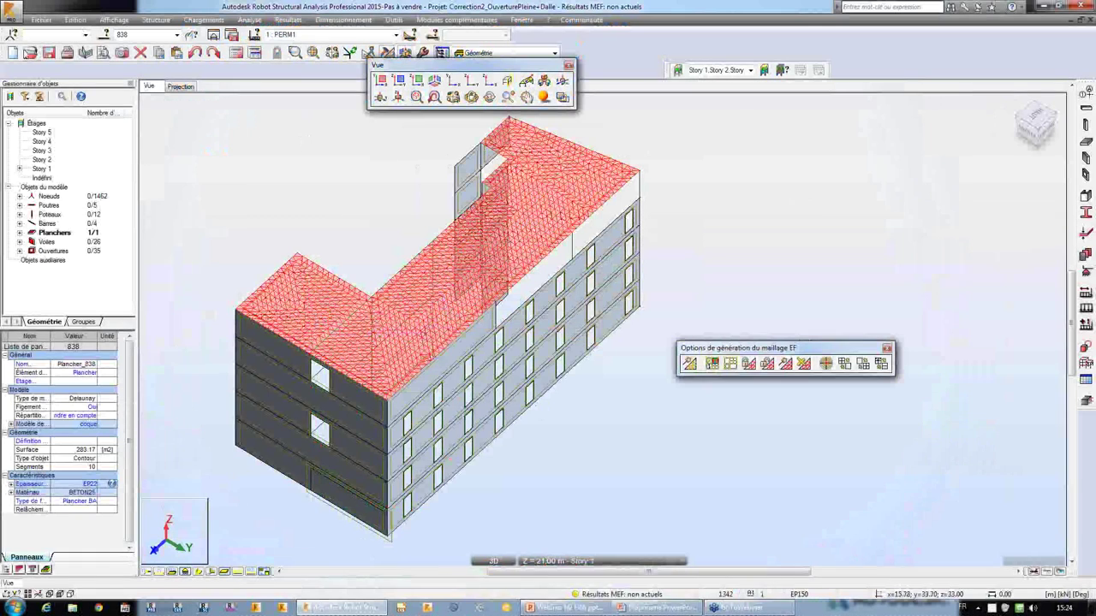
Open the project Correction3_EditionManuelleContour.rtd from the 2_Last folder without saving the changes to the current project
left_click(30, 53)
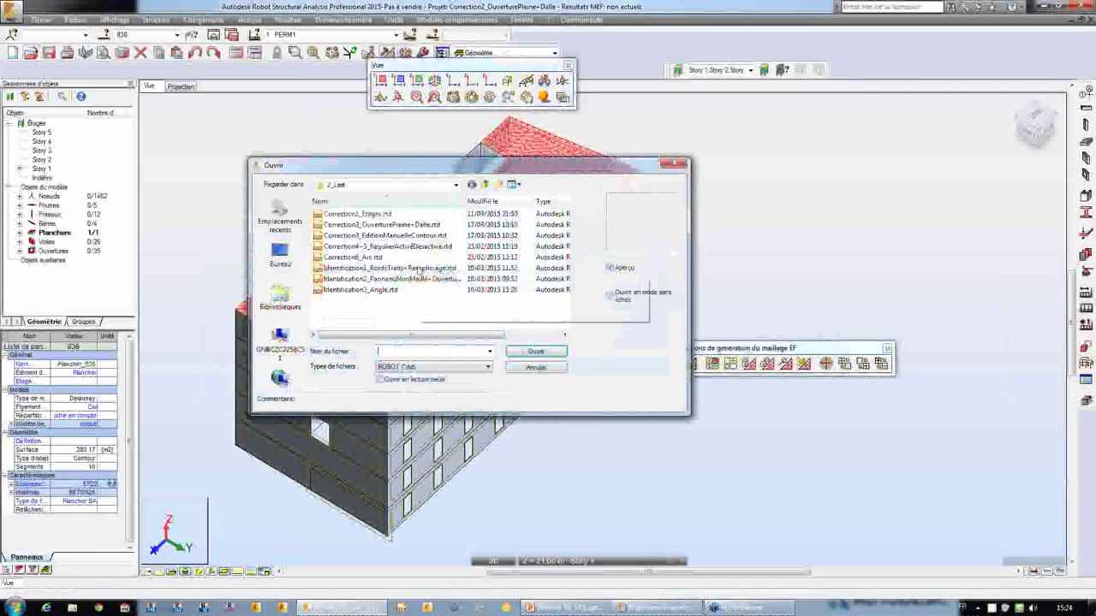
left_click(411, 236)
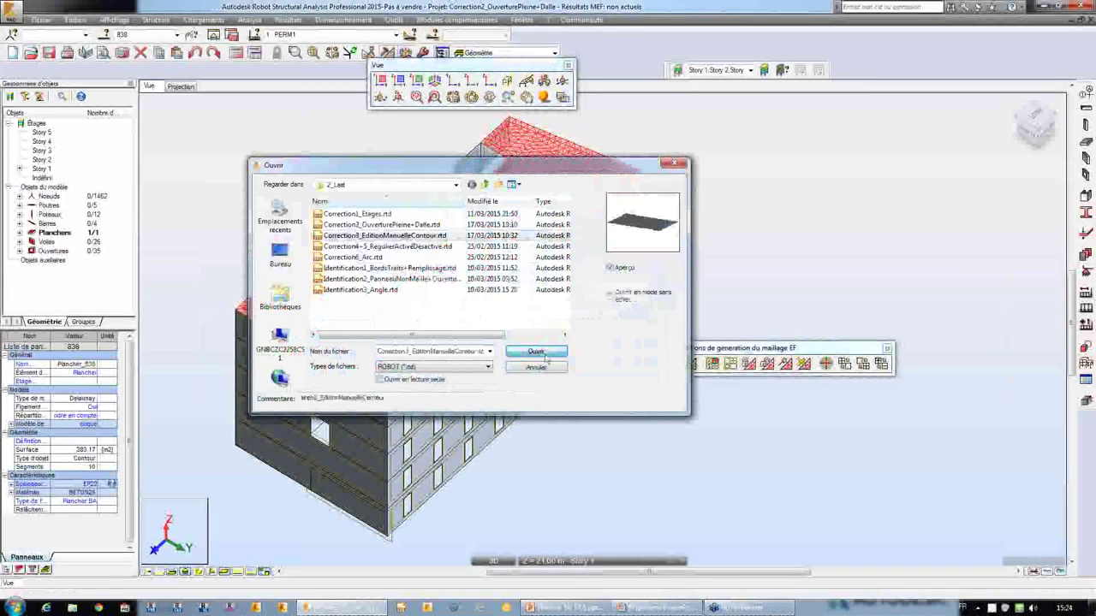
left_click(523, 352)
left_click(574, 330)
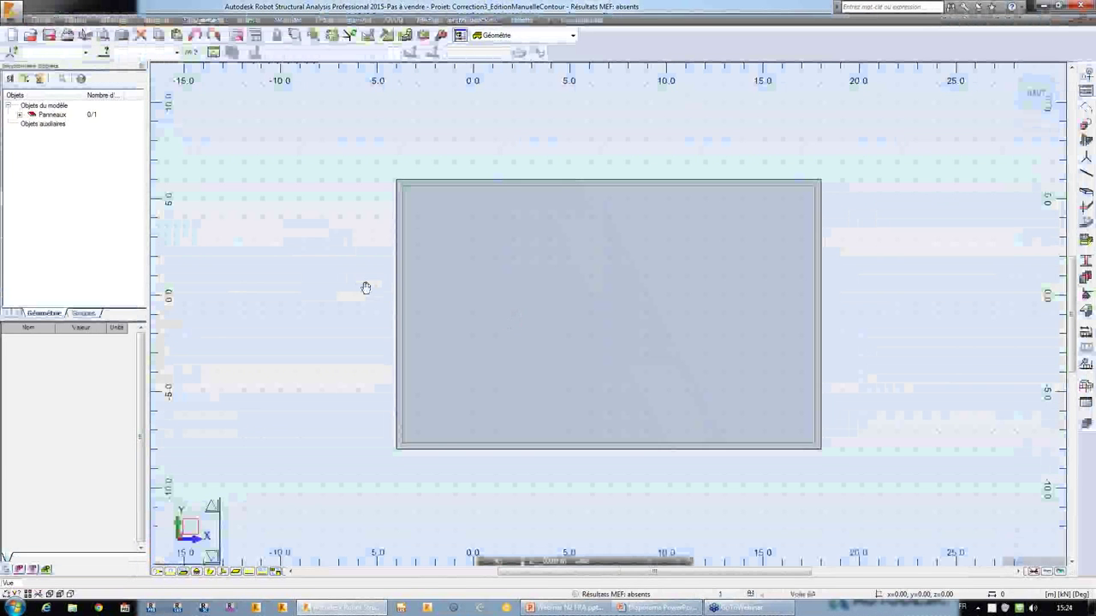
Turn on the display of the panels' characteristic points in the Panneaux / EF display attributes
scroll(362, 286, "up", 1)
middle_click_drag(362, 286, 340, 267)
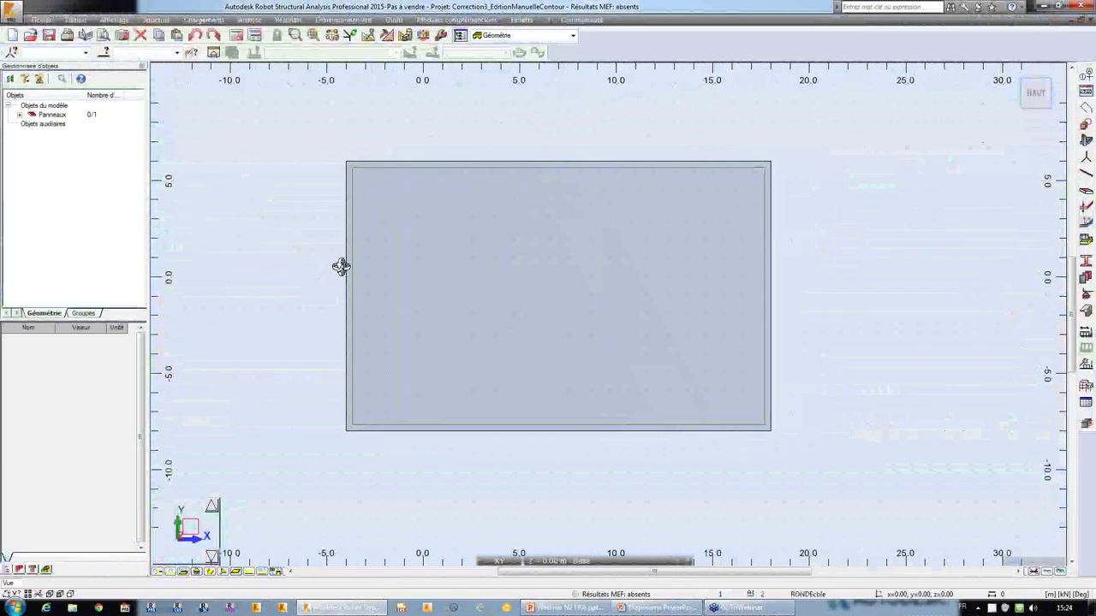
right_click(150, 215)
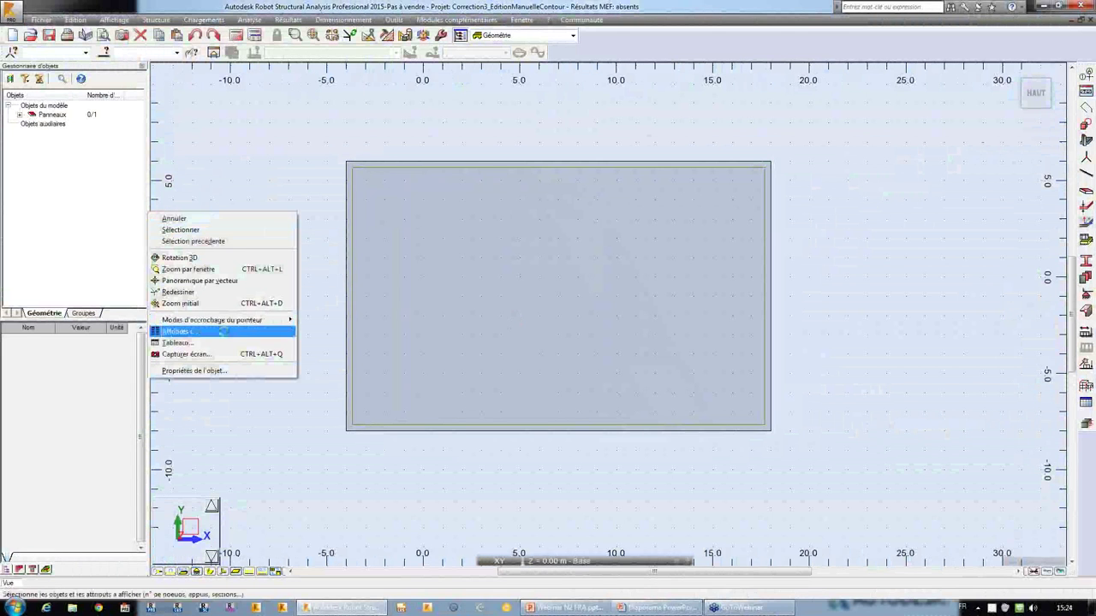
left_click(225, 332)
left_click_drag(275, 165, 217, 188)
left_click(96, 247)
left_click(274, 303)
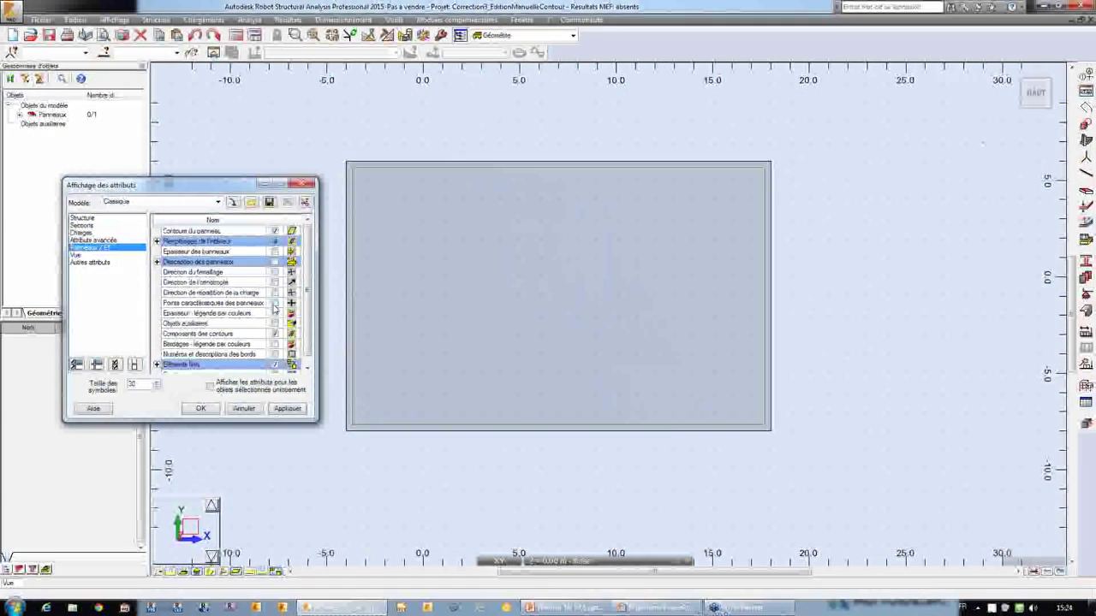
left_click(288, 409)
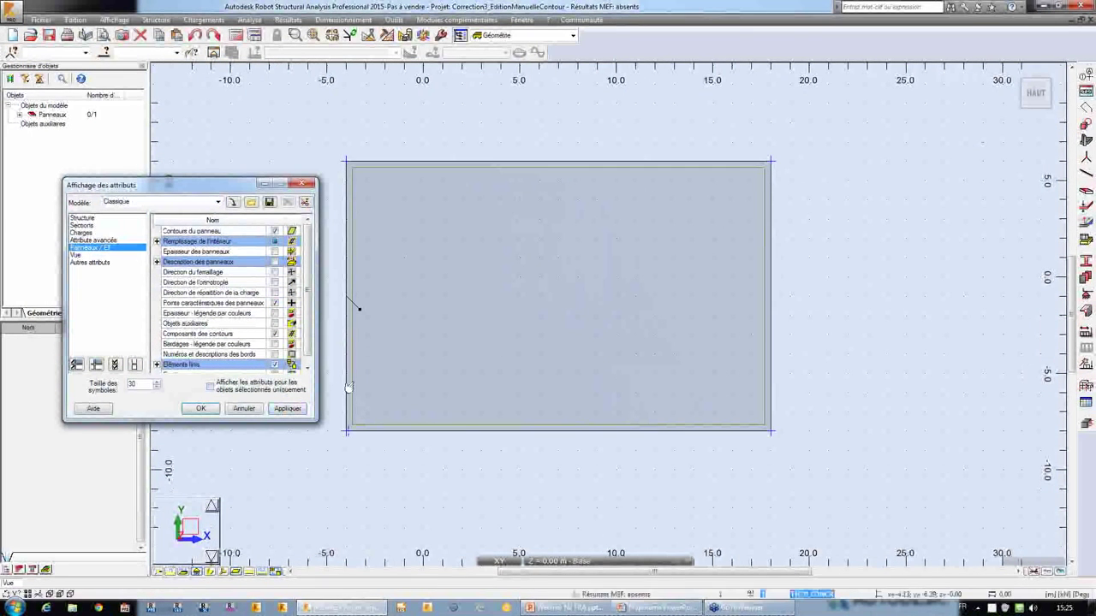
Examine the characteristic points at the rectangular panel's corners, especially the lower-left one, and close the display attributes
middle_click_drag(371, 371, 542, 326)
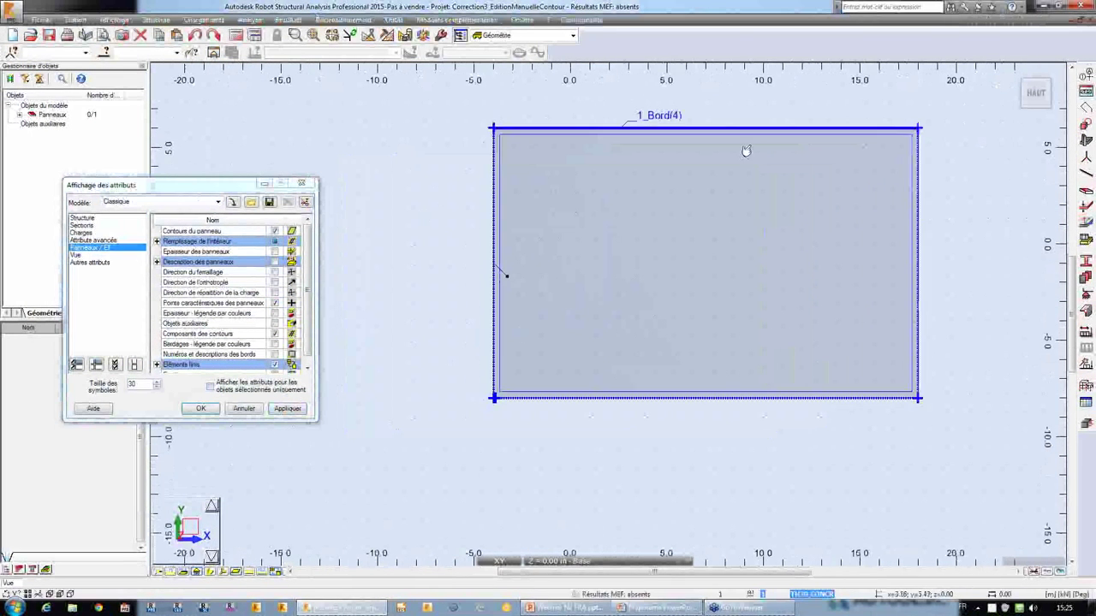
scroll(550, 359, "up", 1)
scroll(550, 360, "up", 2)
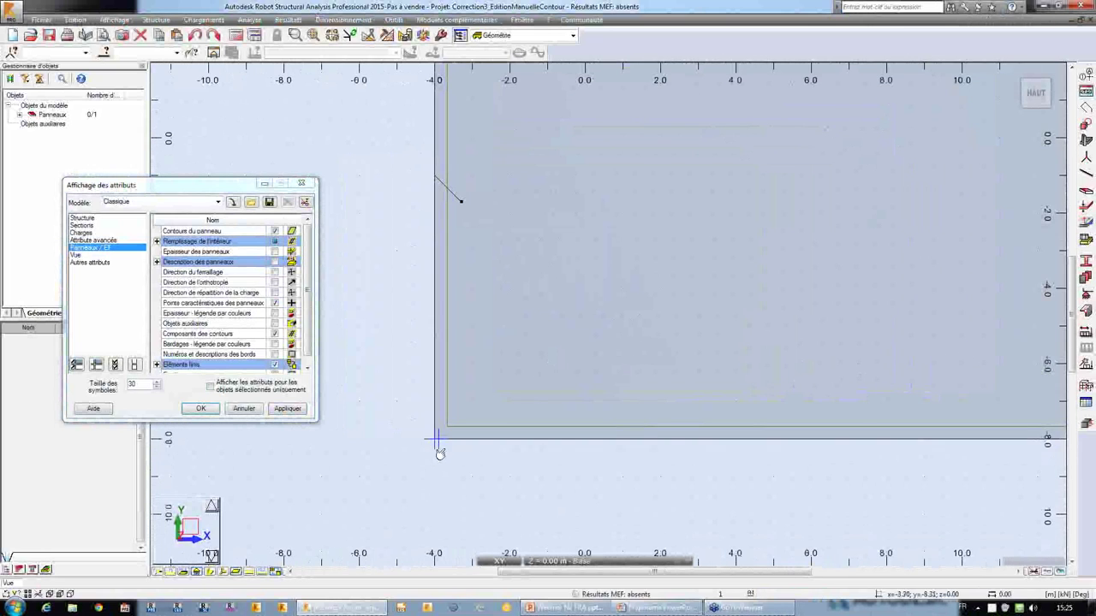
middle_click_drag(398, 401, 357, 443)
scroll(357, 442, "down", 3)
middle_click_drag(465, 384, 495, 323)
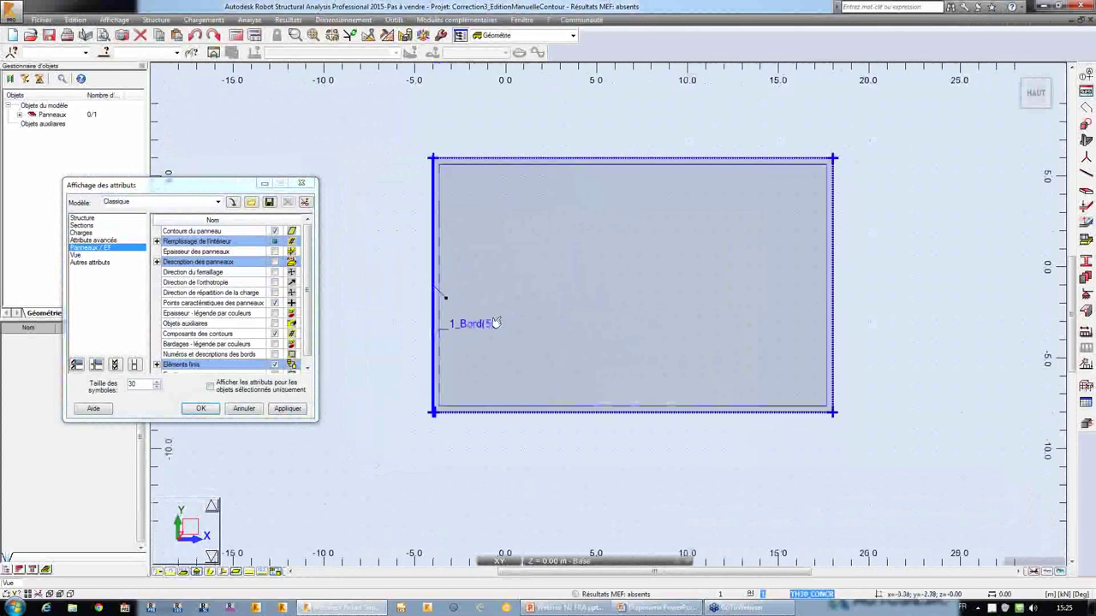
scroll(495, 323, "up", 1)
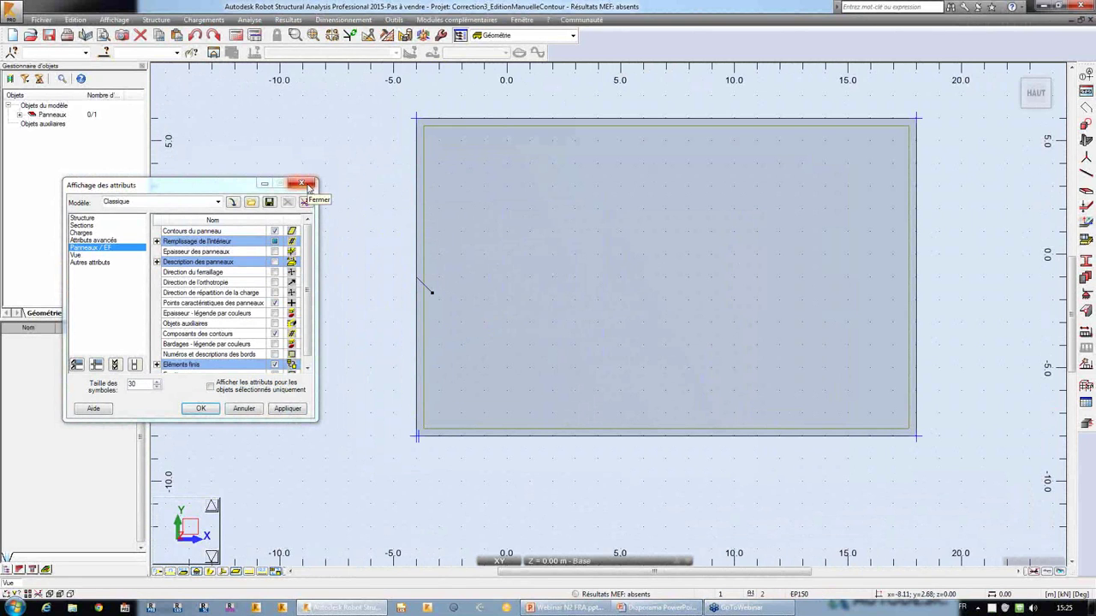
left_click(310, 184)
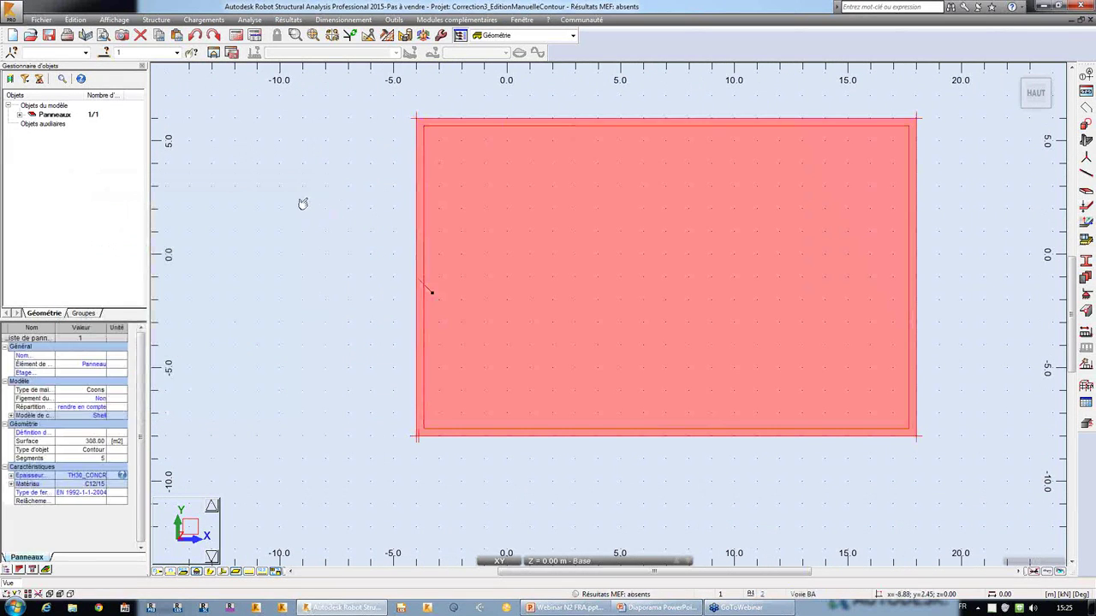
Open the contour definition of the rectangular panel from its object properties and show its list of points
right_click(463, 185)
left_click(457, 412)
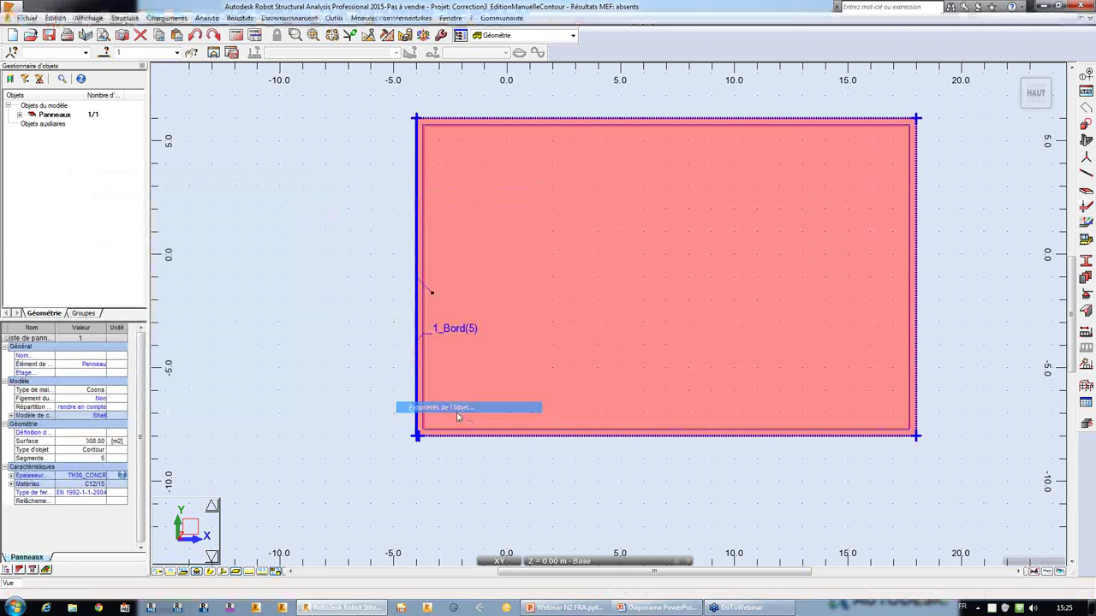
left_click(715, 415)
left_click(502, 158)
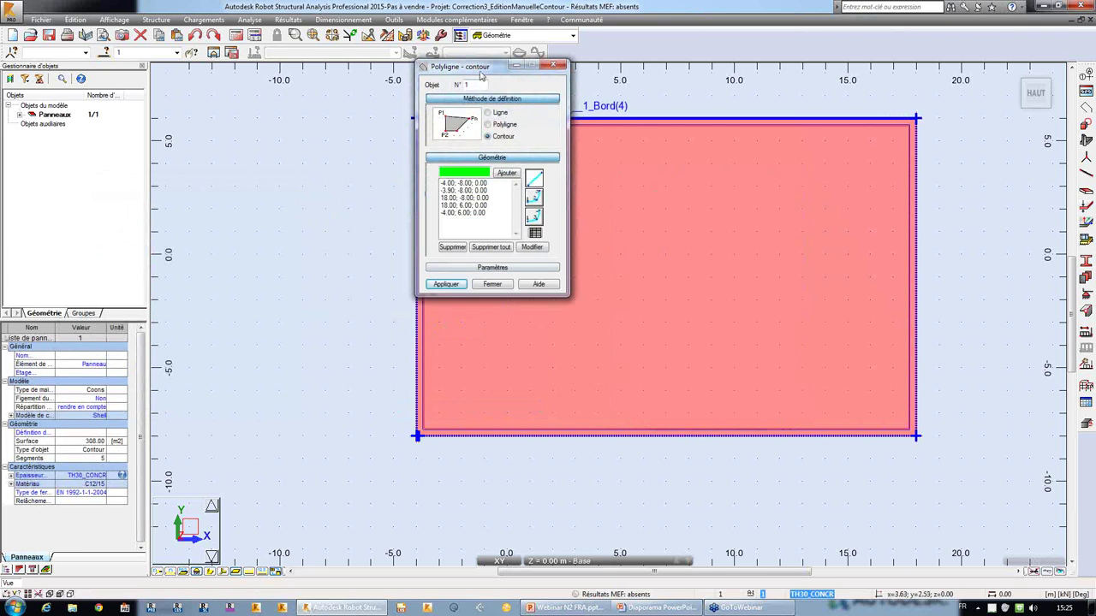
left_click_drag(482, 71, 277, 125)
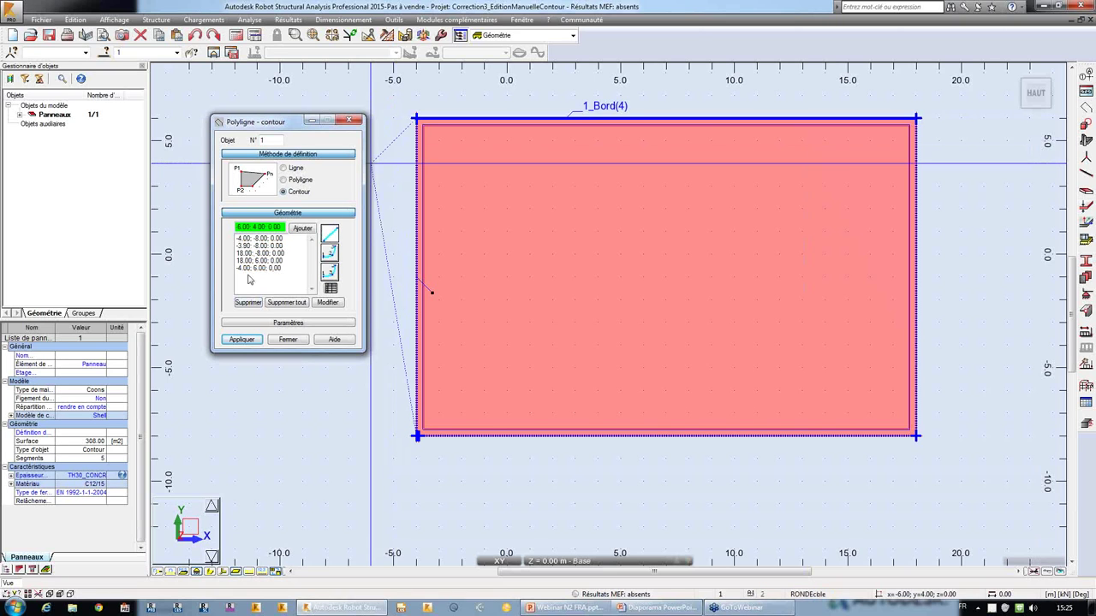
Delete the surplus point -3.90; -8.00; 0.00 from the panel's contour, apply the change and close the contour definition
left_click(256, 246)
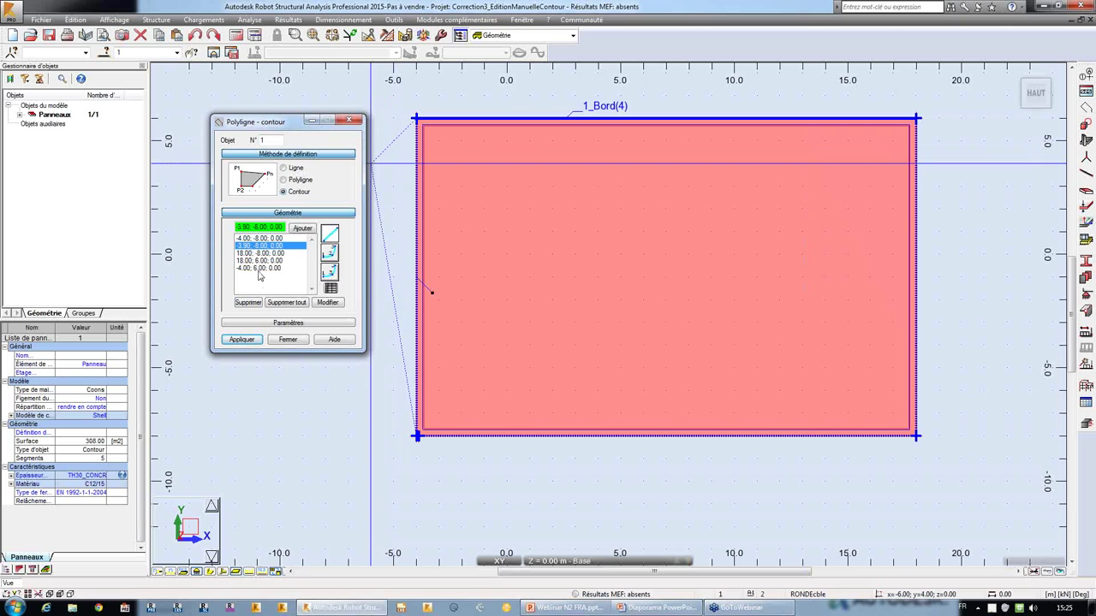
left_click(248, 303)
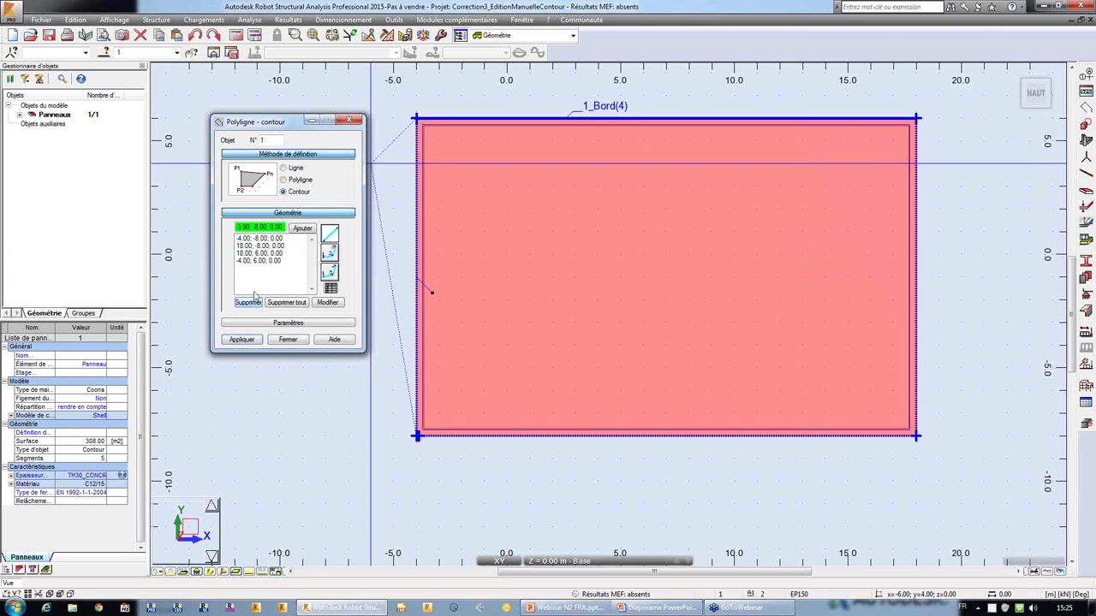
left_click(250, 342)
left_click(561, 332)
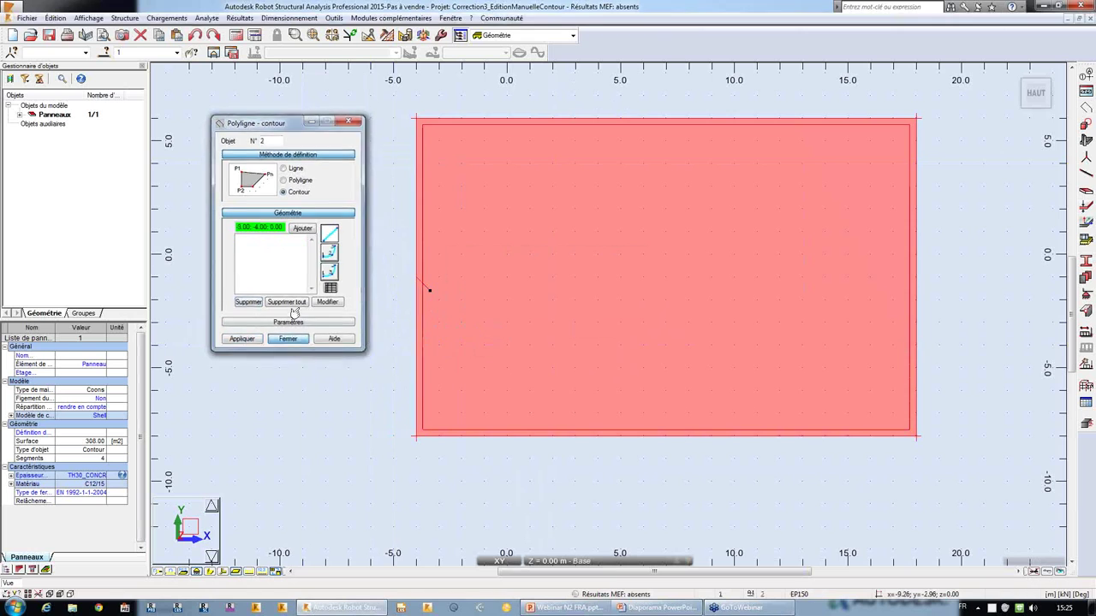
left_click(287, 339)
Generate the finite element mesh of the selected rectangular panel
left_click(387, 35)
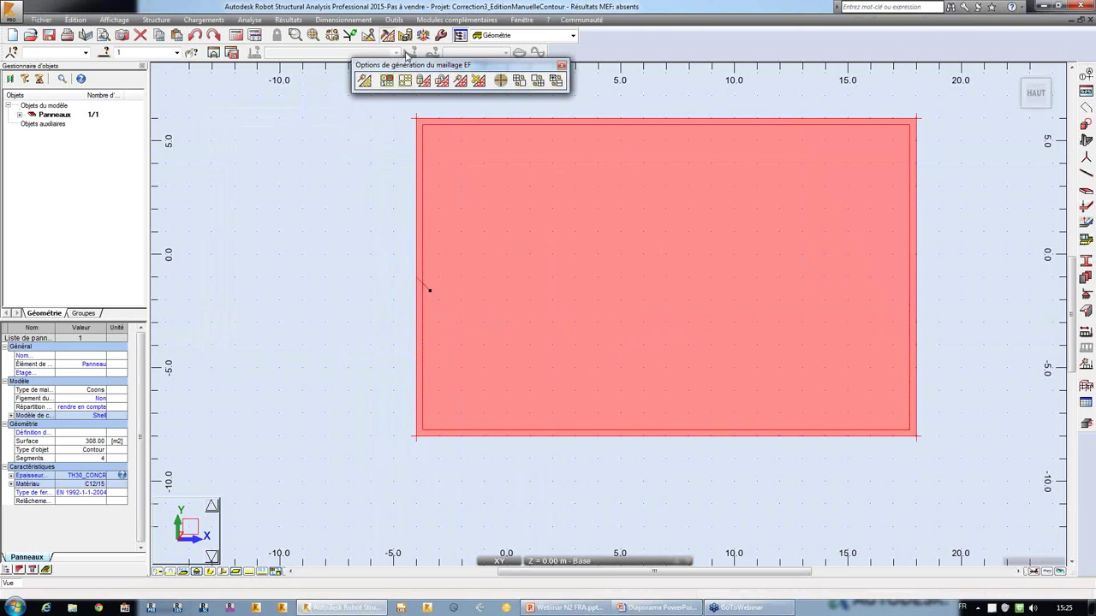
left_click(462, 81)
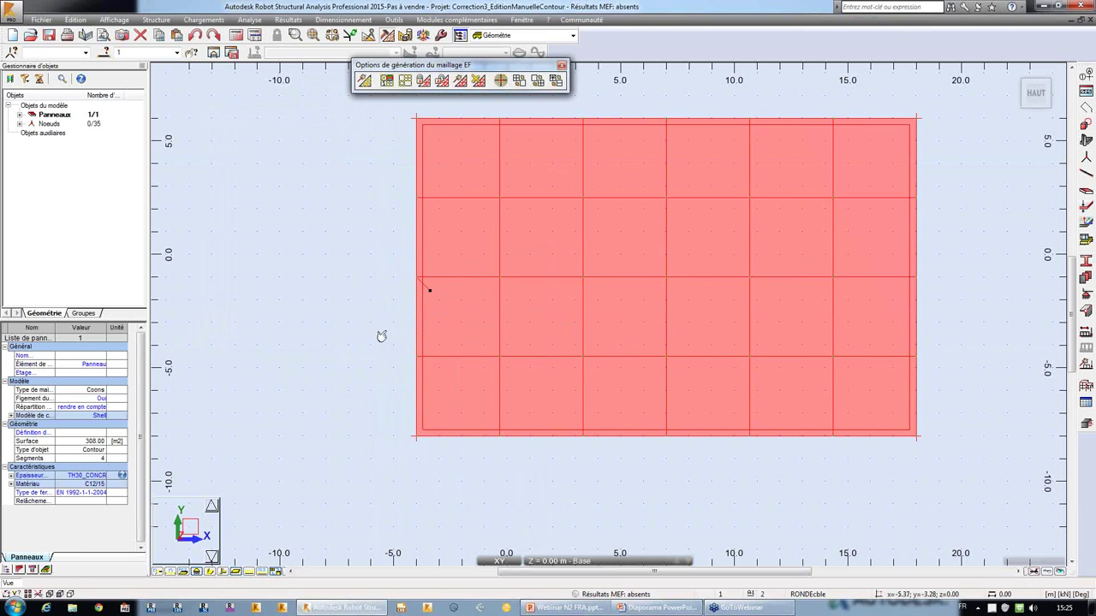
middle_click_drag(329, 383, 316, 393)
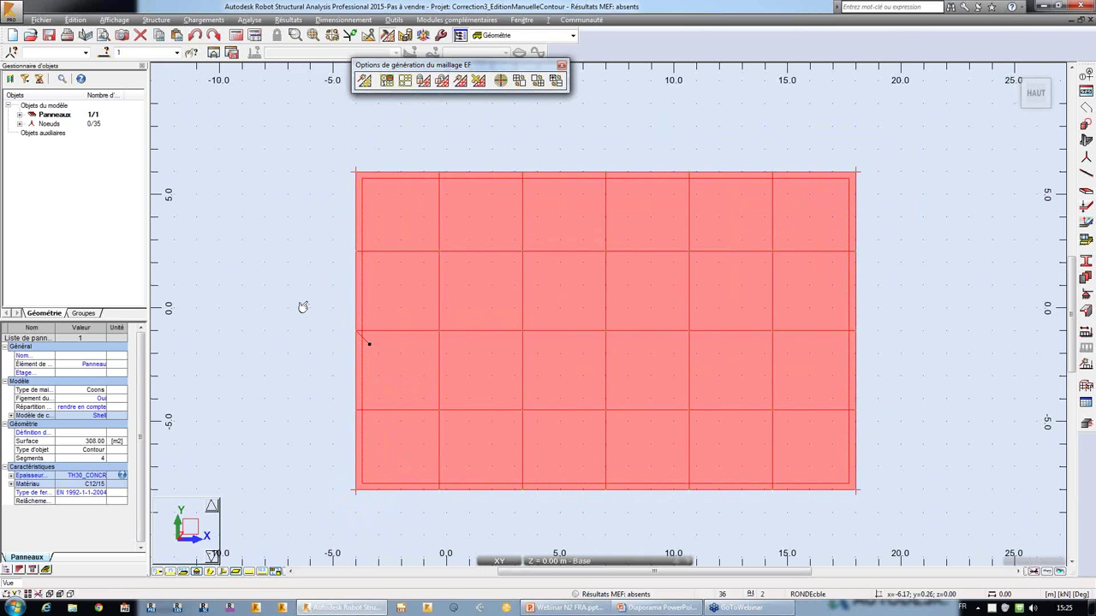
Switch to the PowerPoint slideshow, advance to the slide on forcing or disabling regular meshing, and return to Robot
key("alt+Tab")
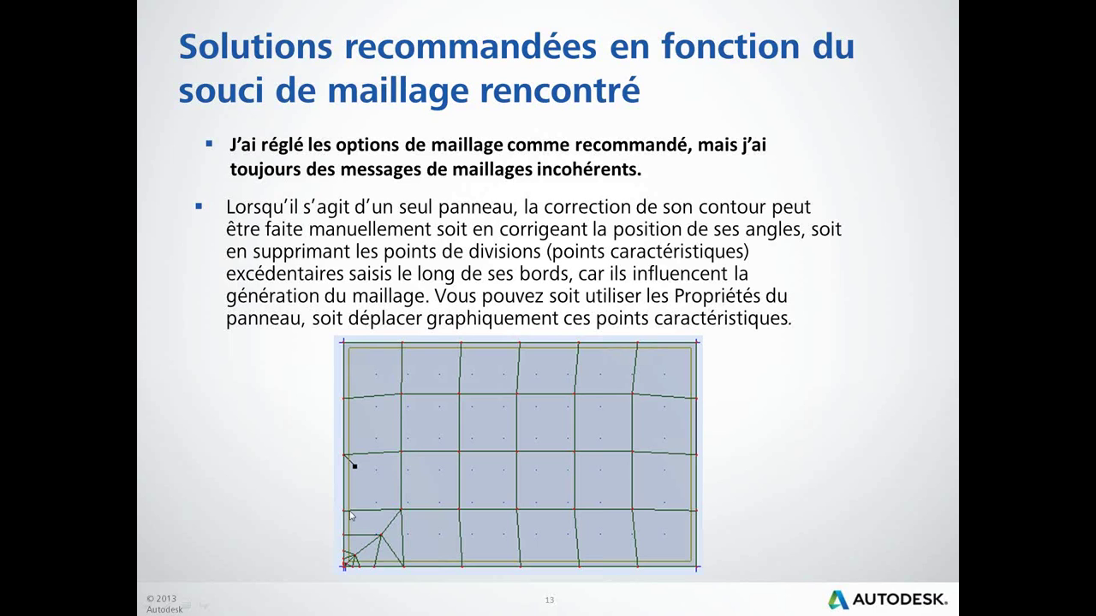
left_click(596, 389)
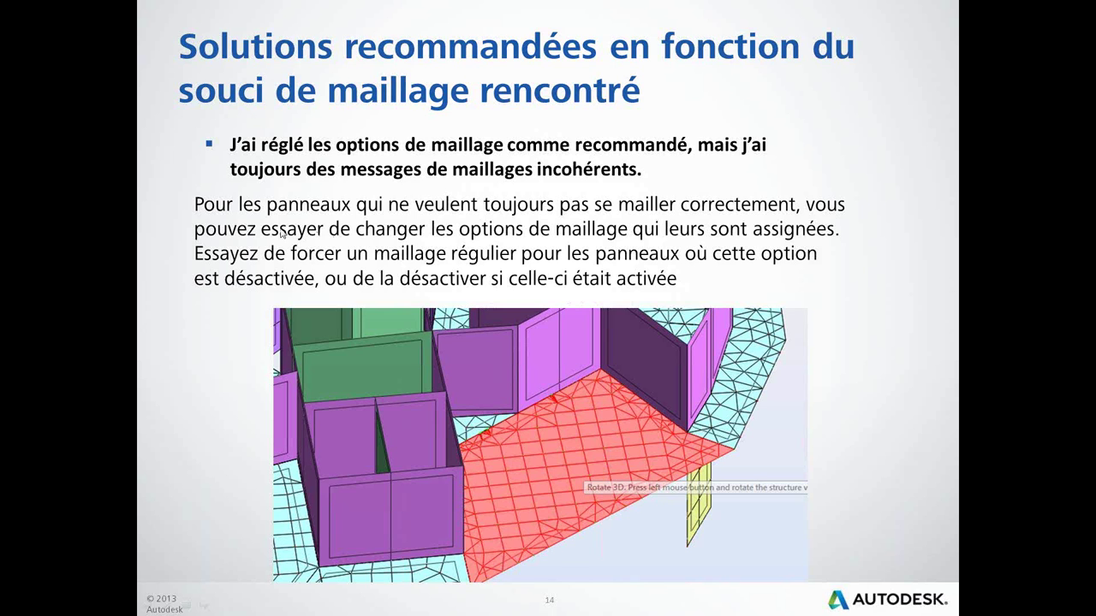
key("alt+Tab")
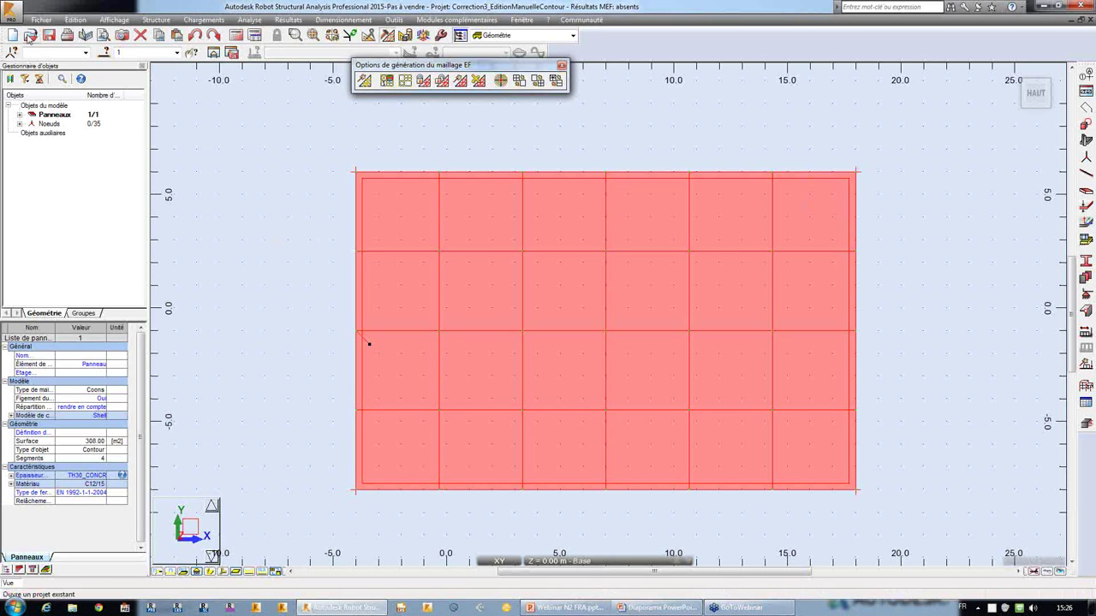
Open the project Correction4+5_RégulierActivéDésactivé.rtd without saving the changes to Correction3_EditionManuelleContour.rtd
left_click(30, 36)
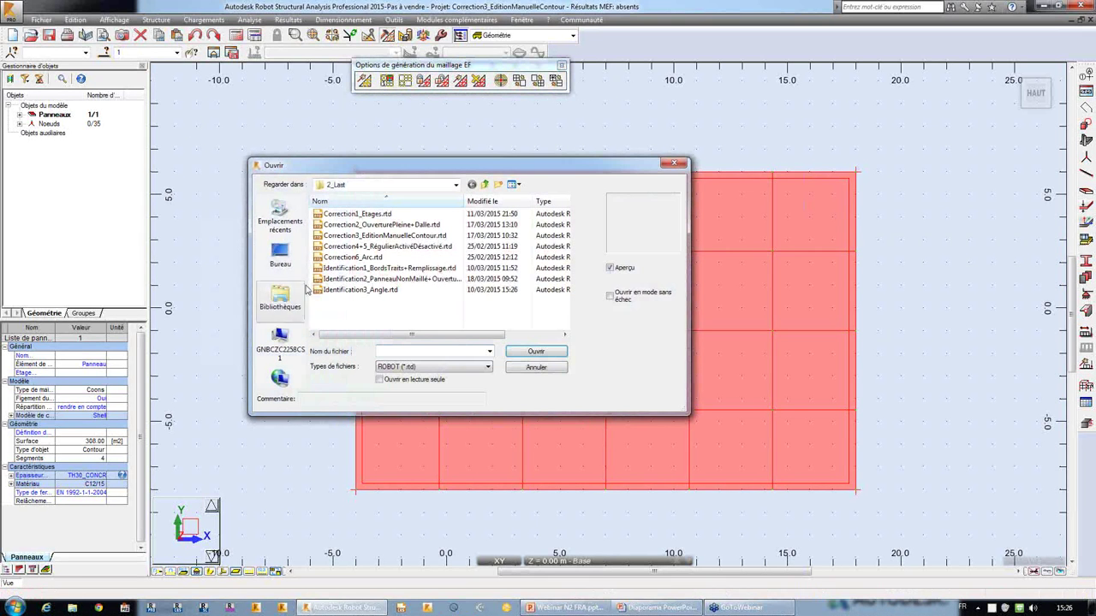
left_click(411, 246)
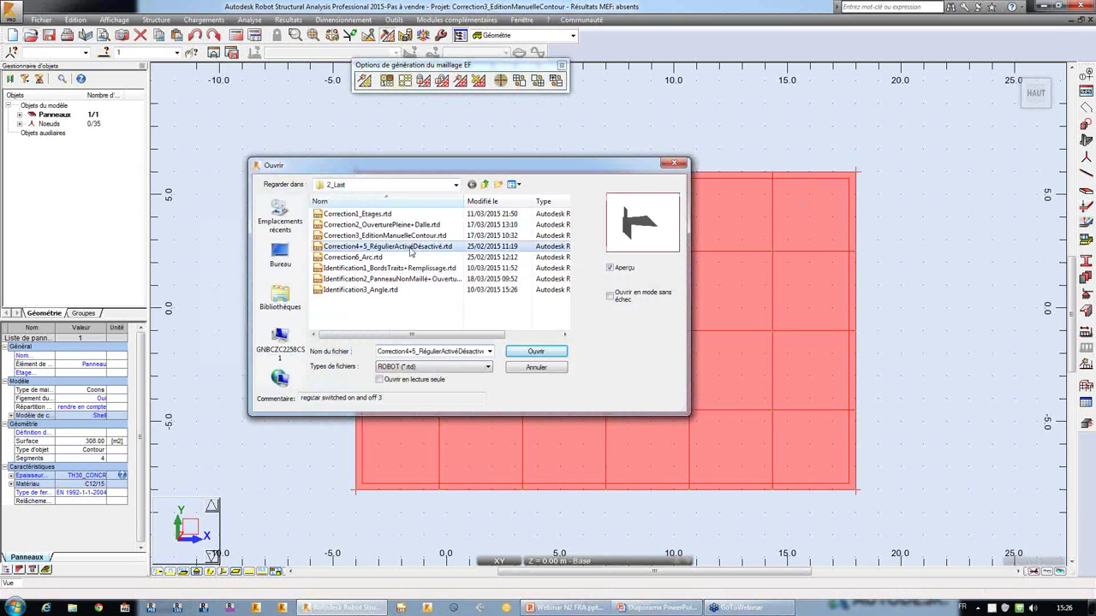
left_click(535, 352)
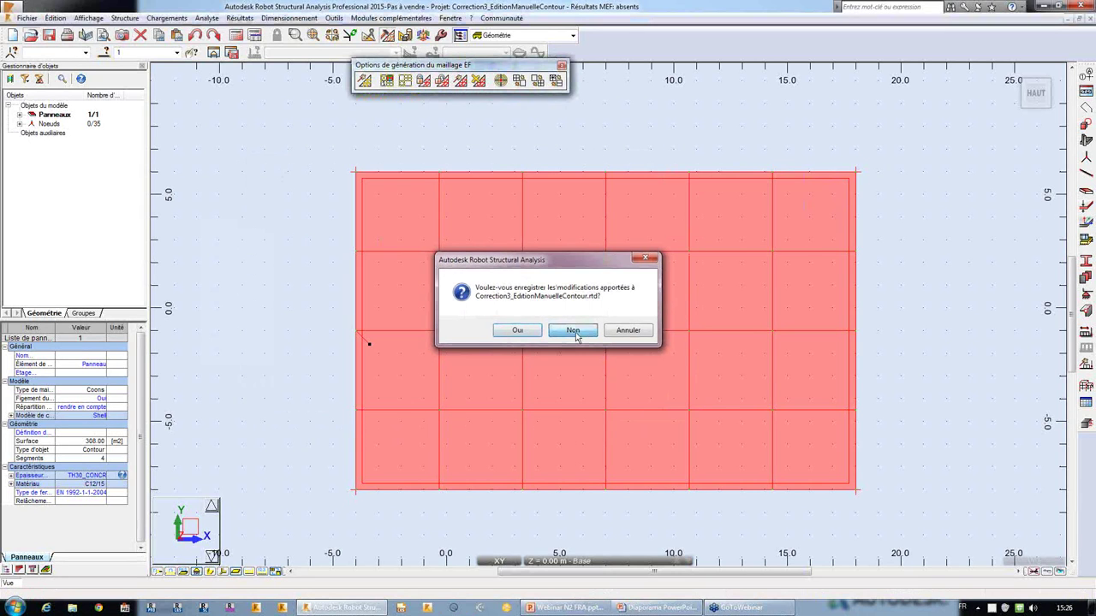
left_click(573, 332)
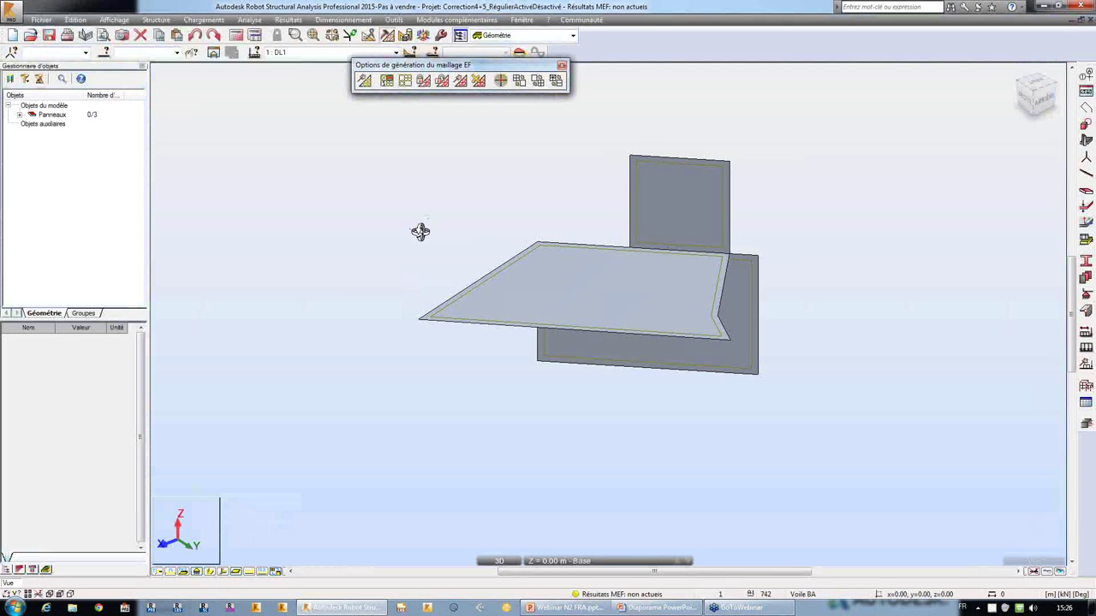
Generate the finite element mesh of the three-panel model, declining the iterative mesh adjustment option
middle_click_drag(419, 232, 334, 232, "shift")
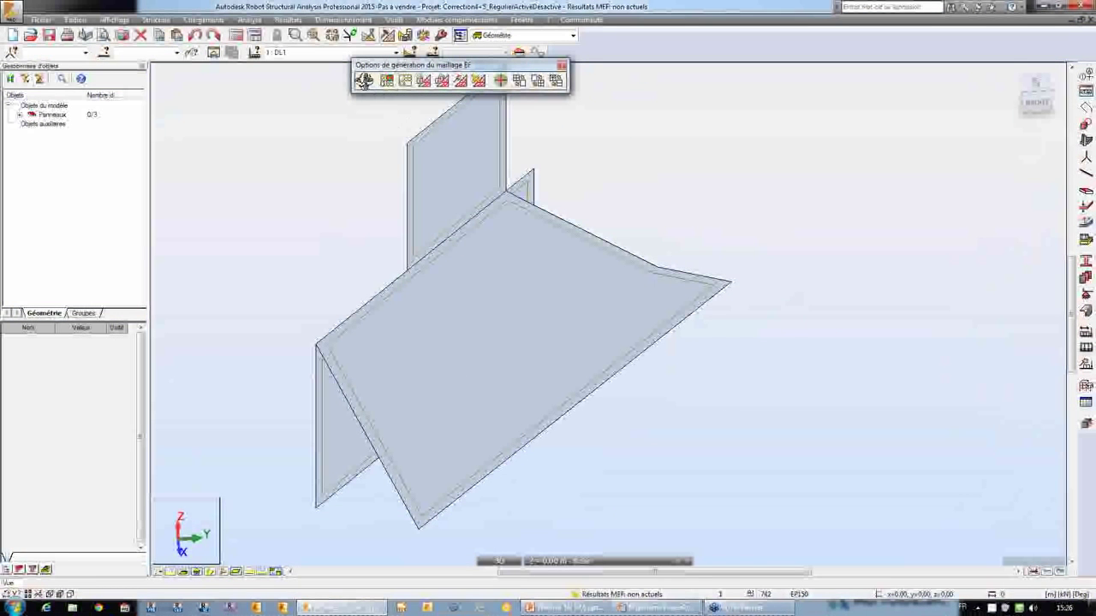
left_click(364, 80)
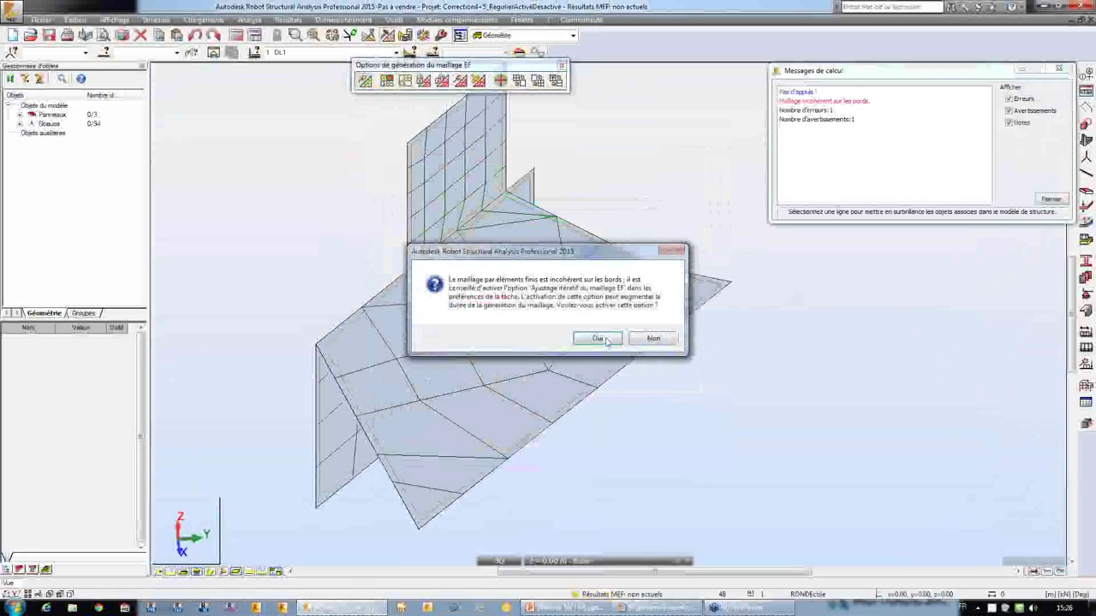
left_click(651, 339)
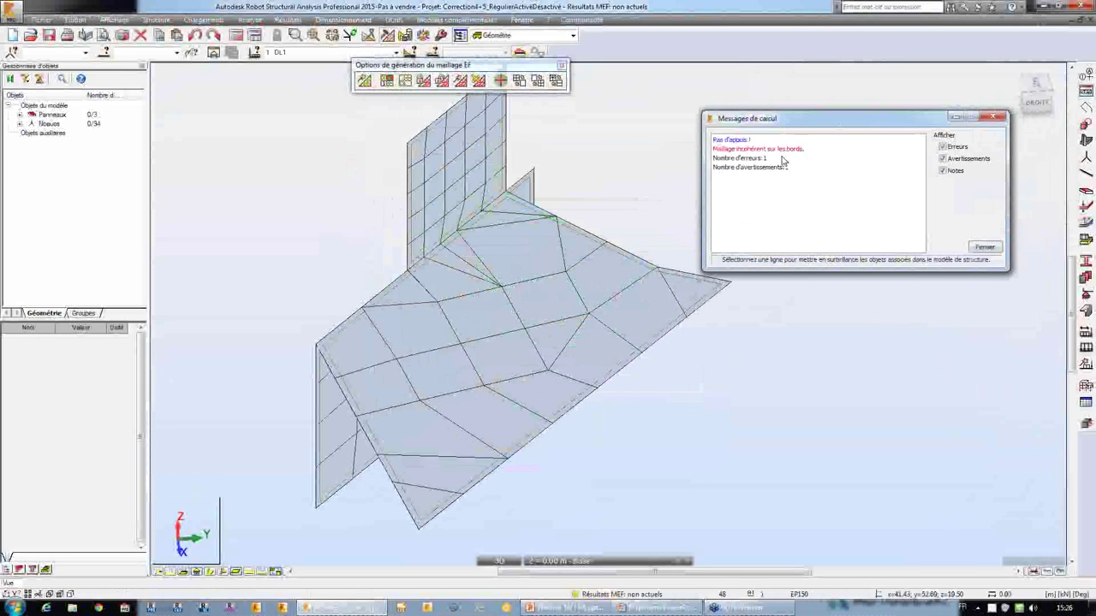
Highlight the incoherent edge mesh error in the model and examine the mesh where the upright panel meets the large panel
left_click(779, 149)
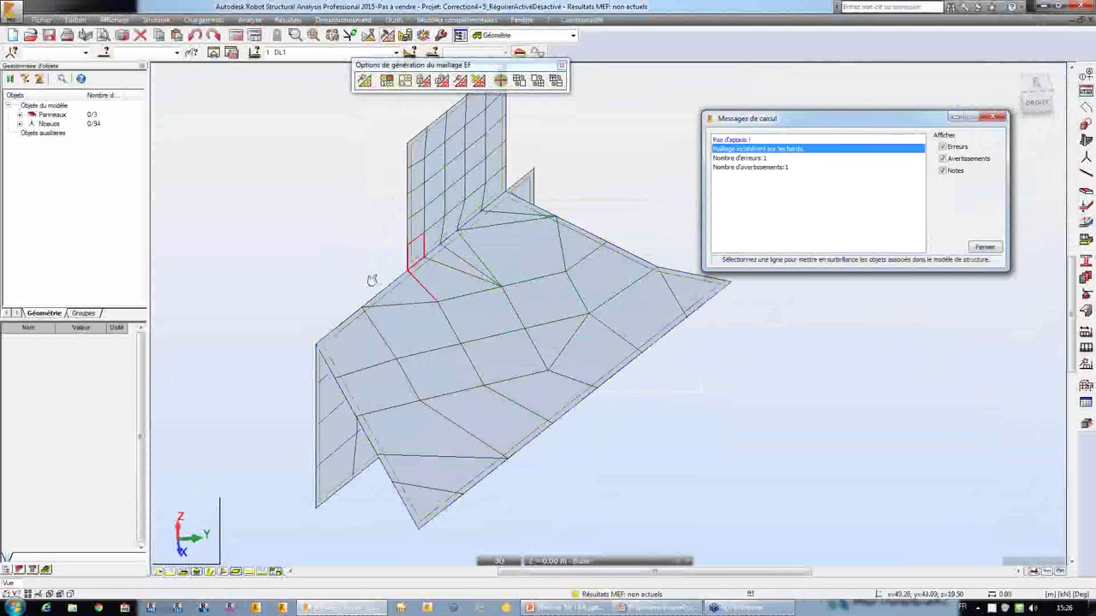
scroll(372, 281, "up", 5)
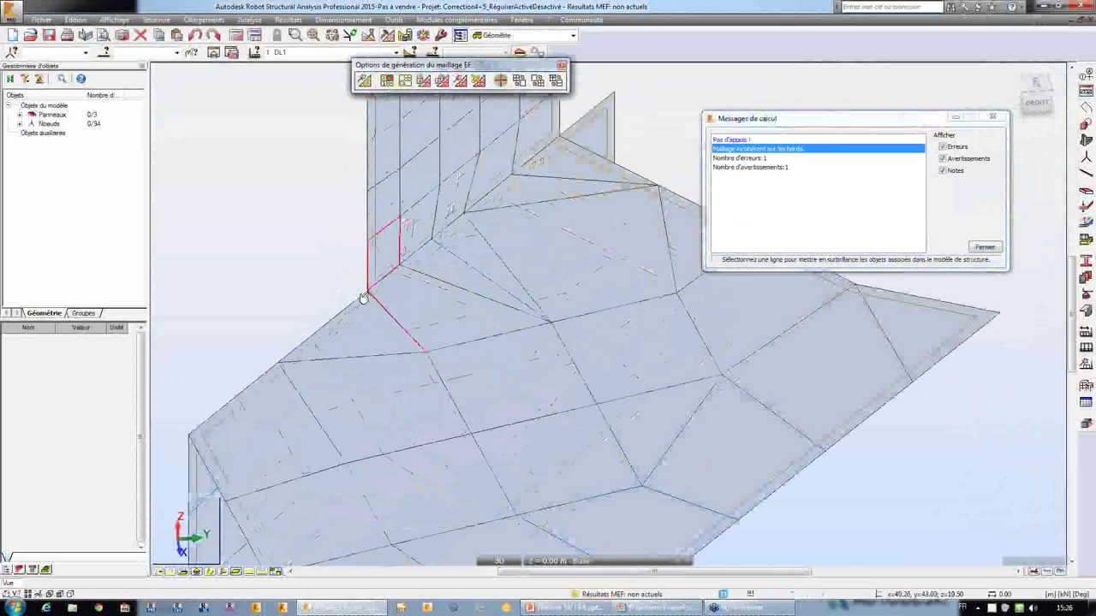
scroll(363, 297, "up", 8)
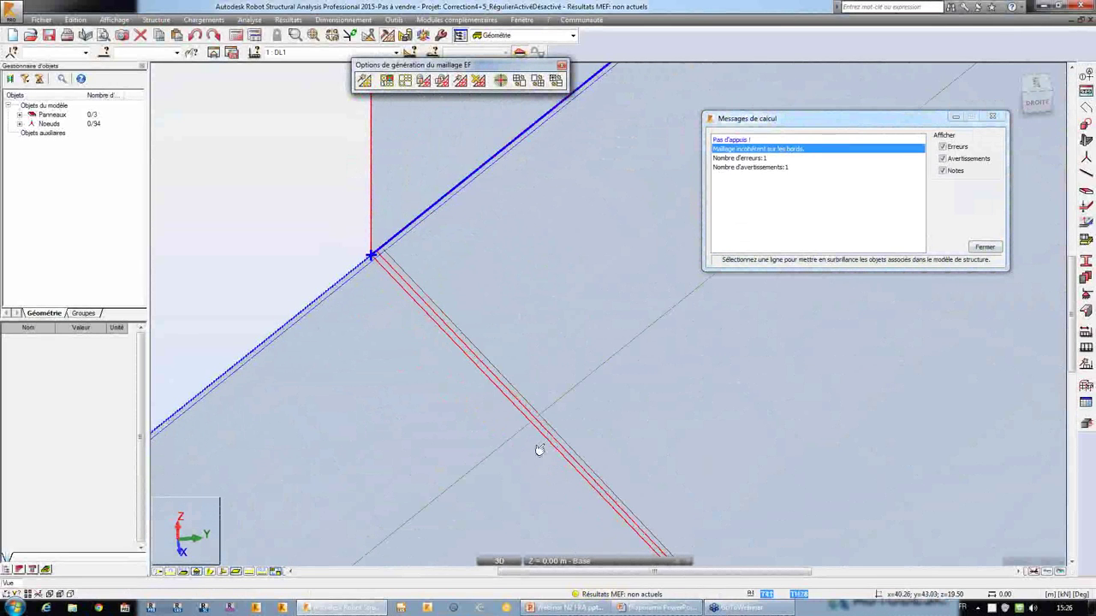
middle_click_drag(543, 448, 489, 367)
scroll(360, 248, "down", 4)
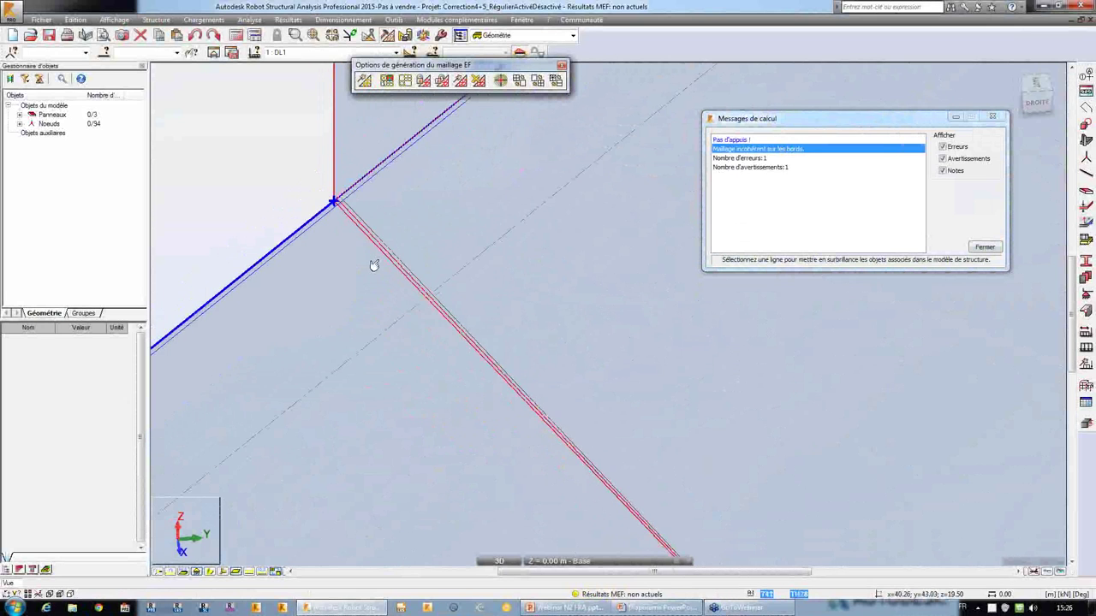
scroll(402, 272, "down", 5)
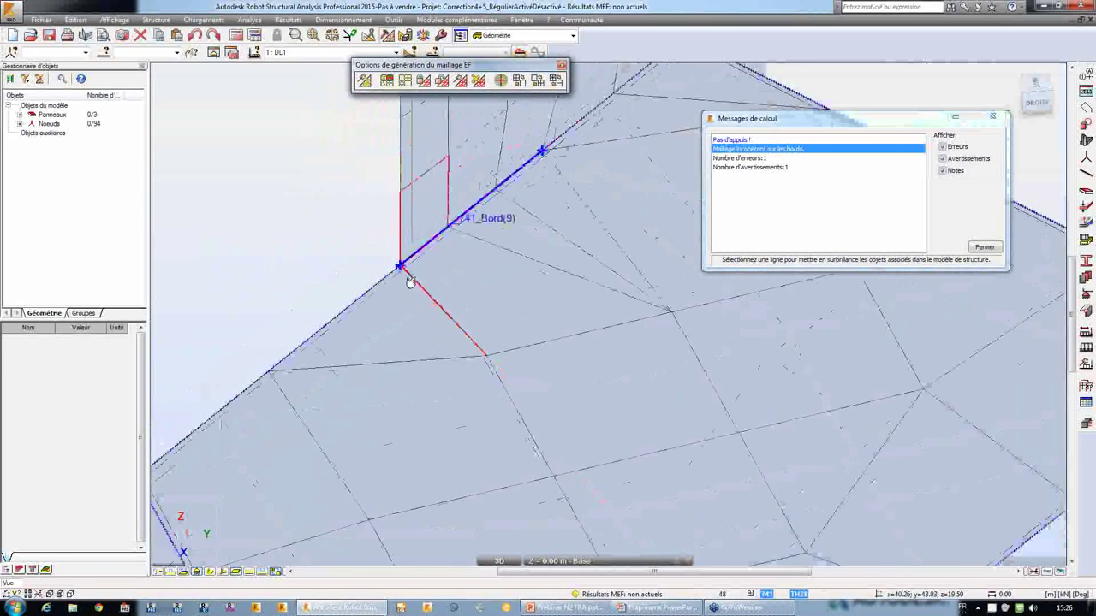
Close the calculation messages and delete the finite element mesh of all three panels
left_click(985, 246)
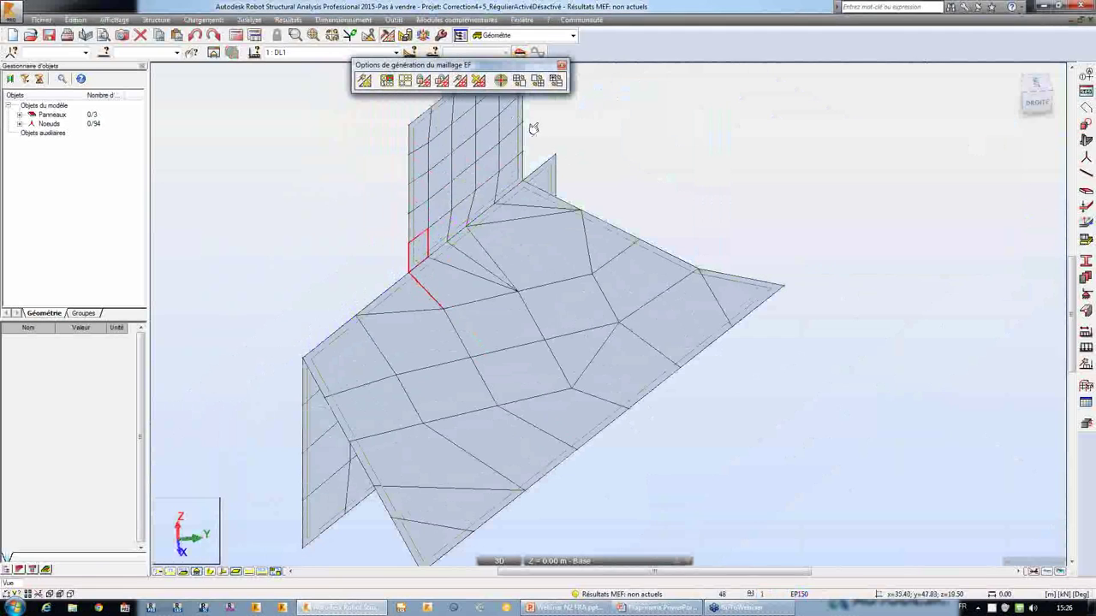
left_click(479, 80)
left_click(613, 334)
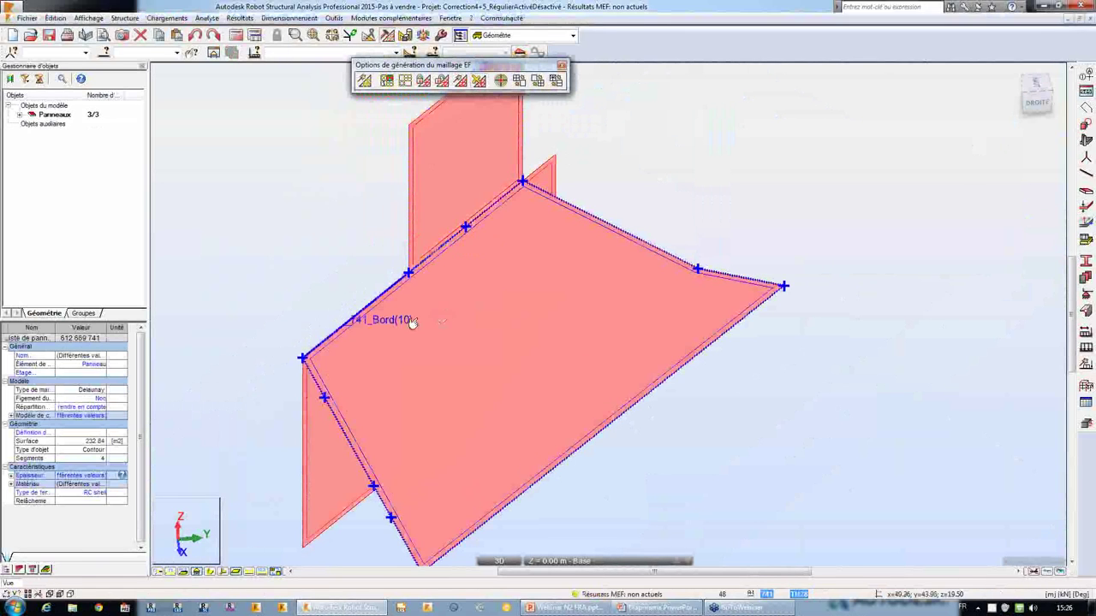
Disable regular meshing (Maillage régulier) in the advanced meshing options of the large panel with the irregular contour
left_click(627, 242)
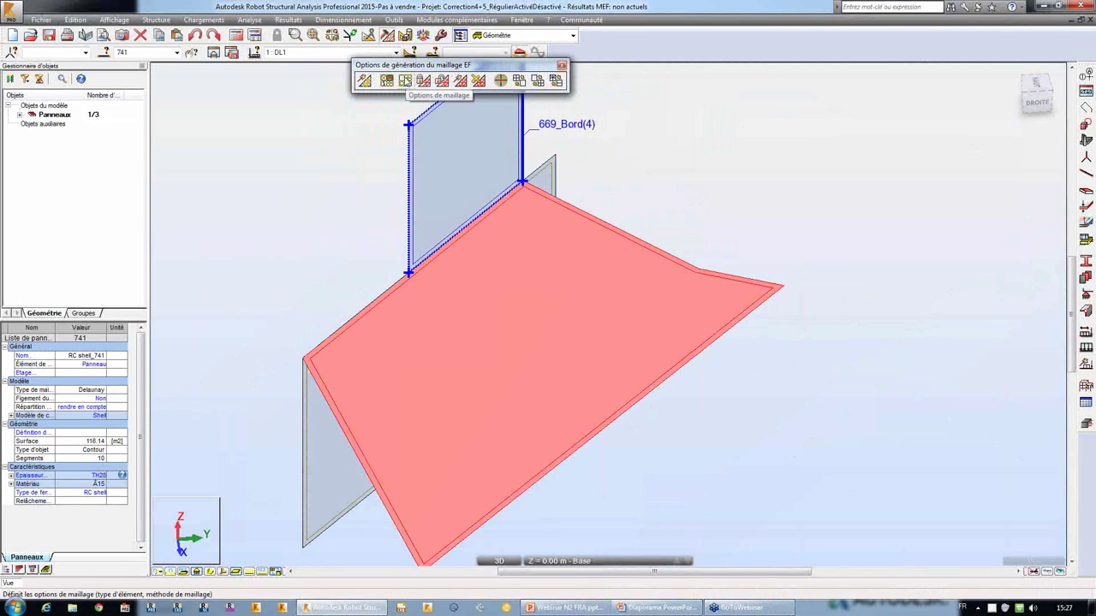
left_click_drag(221, 101, 220, 97)
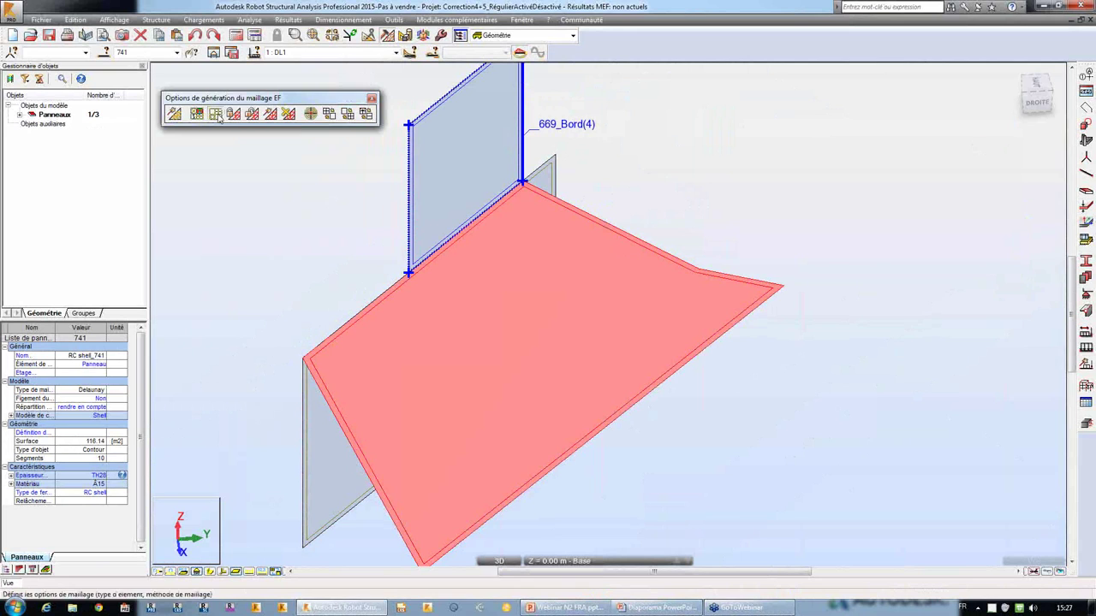
left_click(216, 114)
left_click_drag(681, 182, 753, 167)
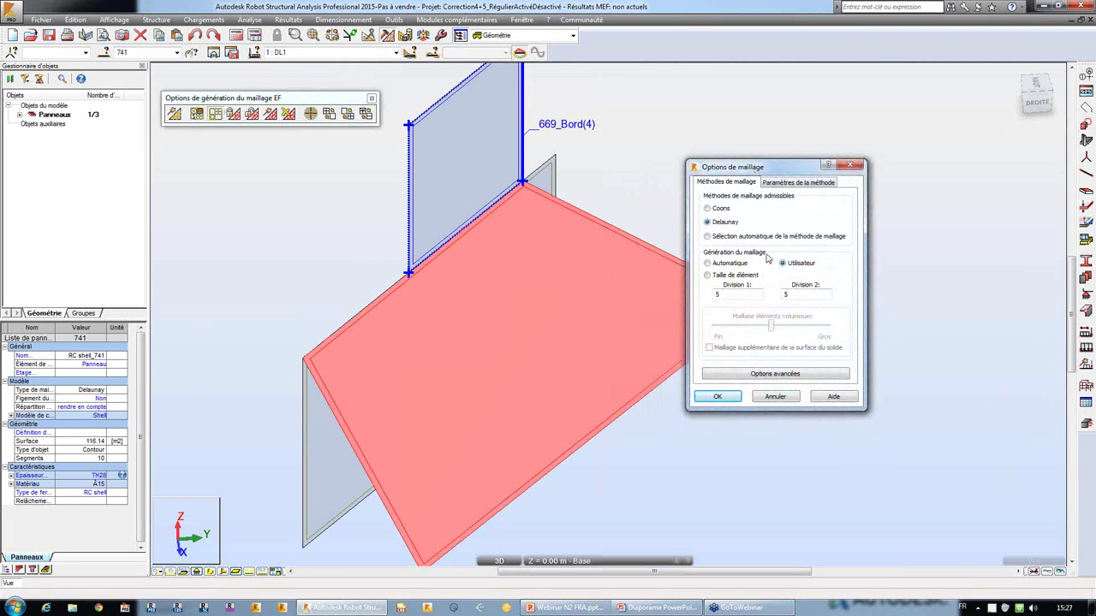
left_click(784, 374)
left_click_drag(655, 168, 870, 157)
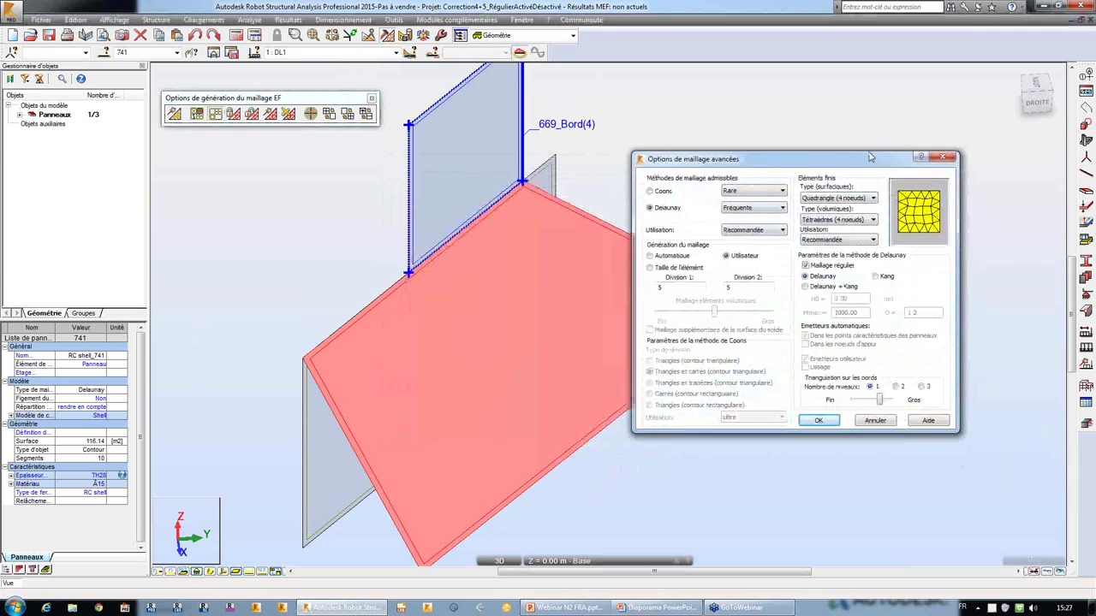
left_click(808, 268)
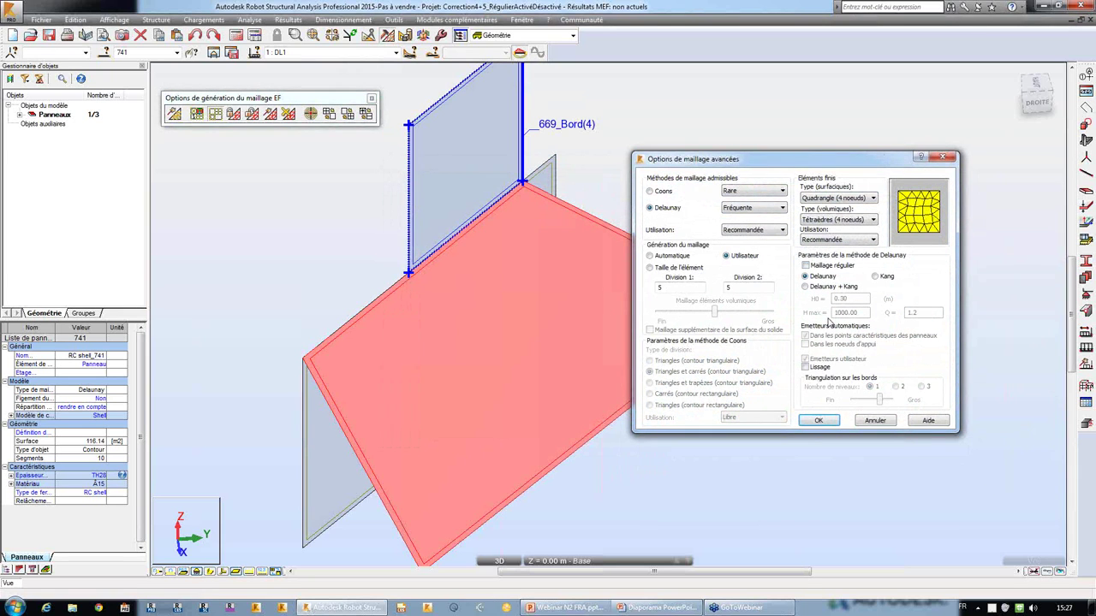
left_click(818, 421)
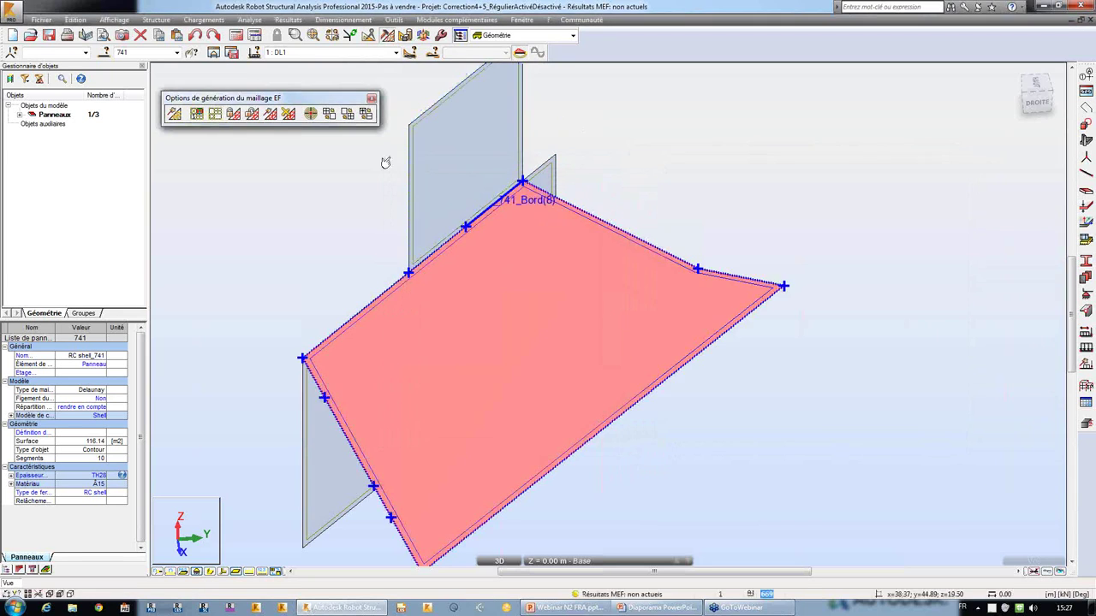
Clear the selection and regenerate the finite element mesh of the whole model with the changed panel options
left_click(289, 180)
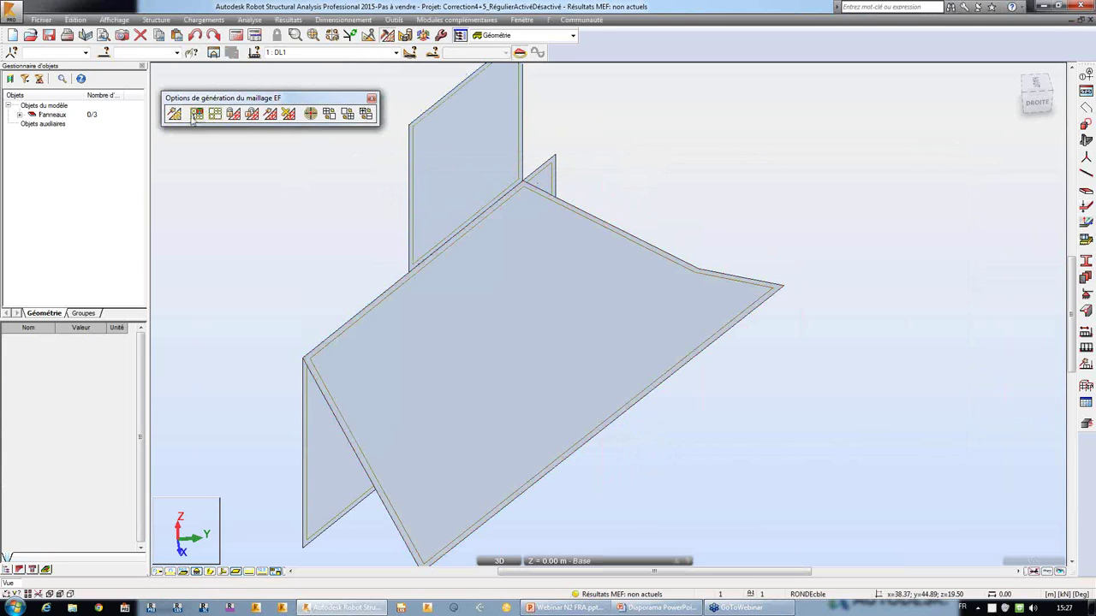
left_click(174, 115)
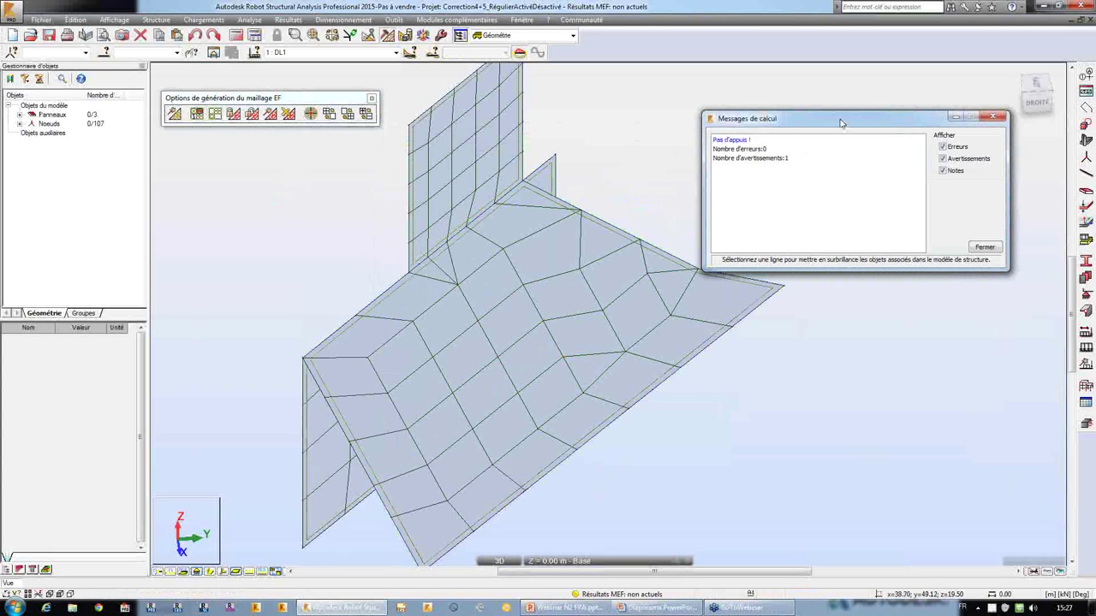
left_click_drag(841, 121, 795, 83)
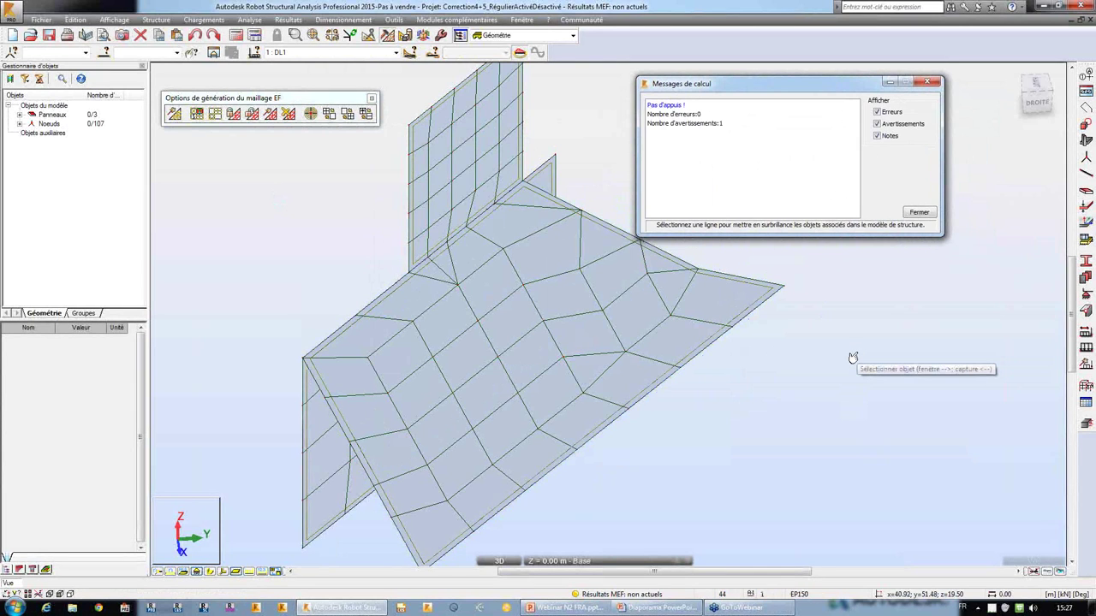
Switch to the PowerPoint slideshow, advance to the slide on manually moving a node, and return to Robot
key("alt+Tab")
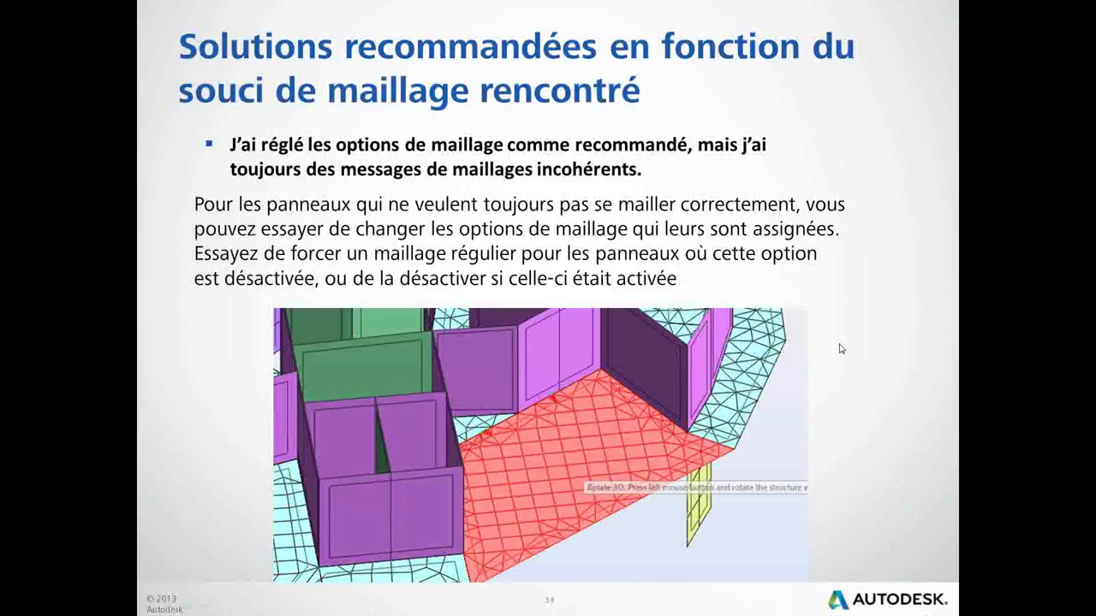
left_click(841, 349)
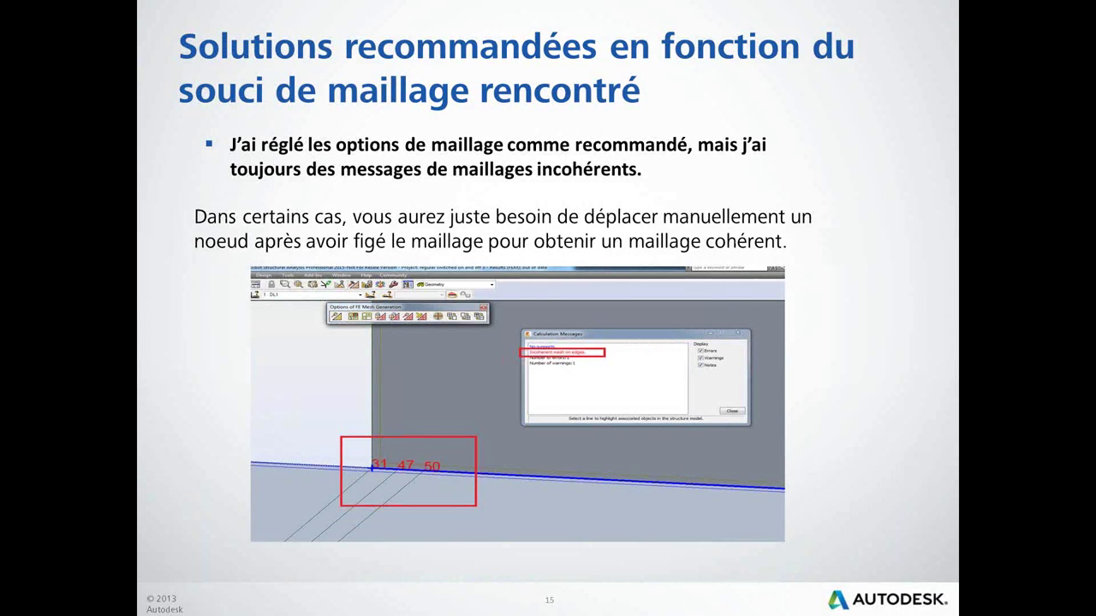
key("alt+Tab")
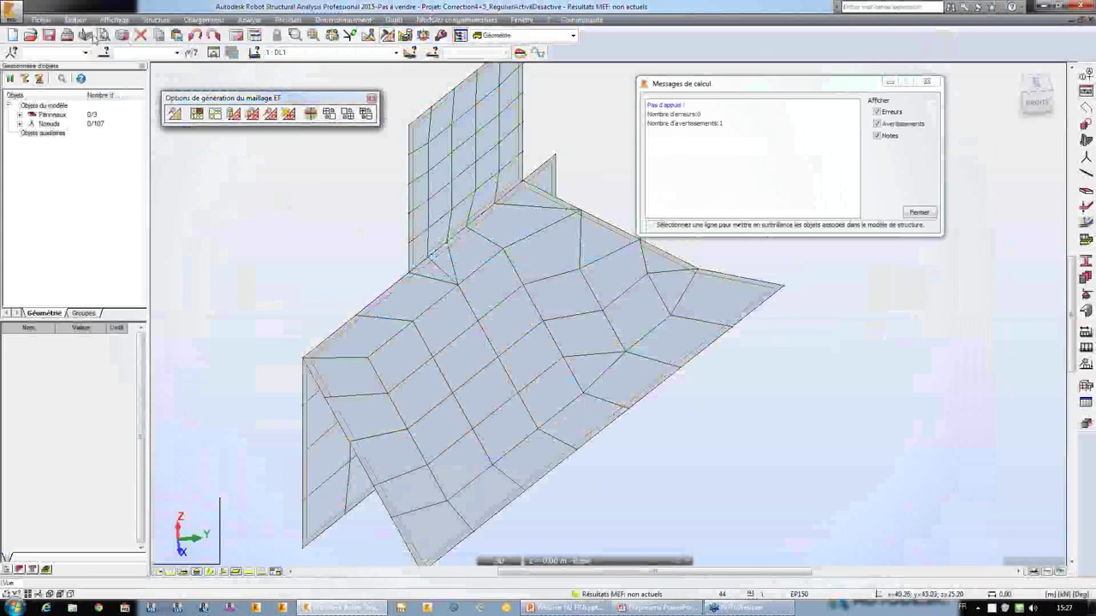
Reopen the project Correction4+5_RégulierActivéDésactivé.rtd without saving the changes made to it
left_click(40, 20)
left_click(81, 212)
left_click(573, 331)
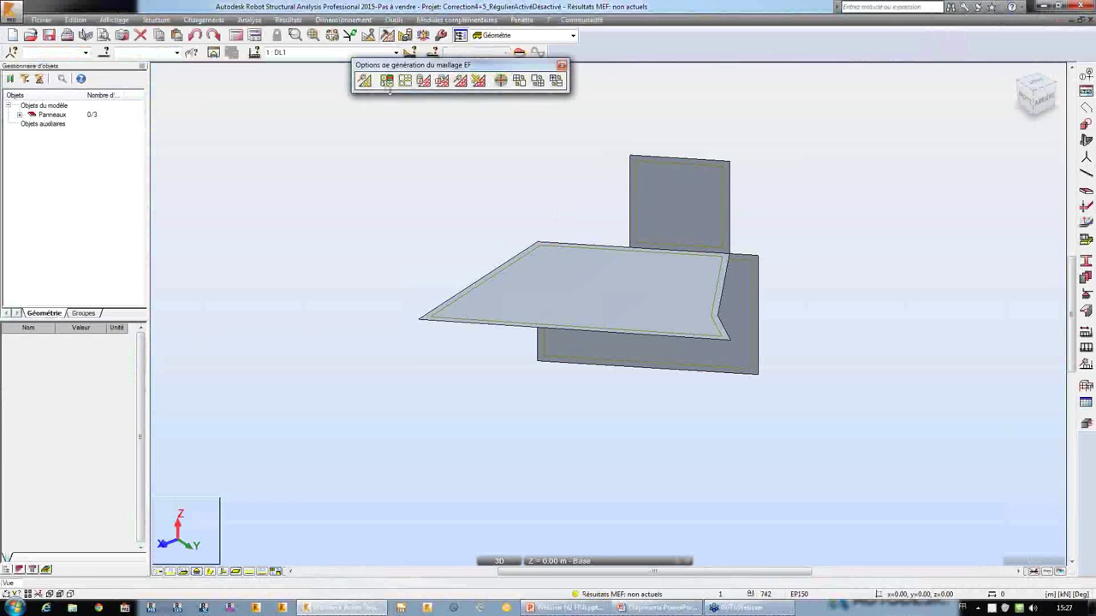
Generate the finite element mesh of the reopened project's three panels and close the calculation messages
left_click(364, 82)
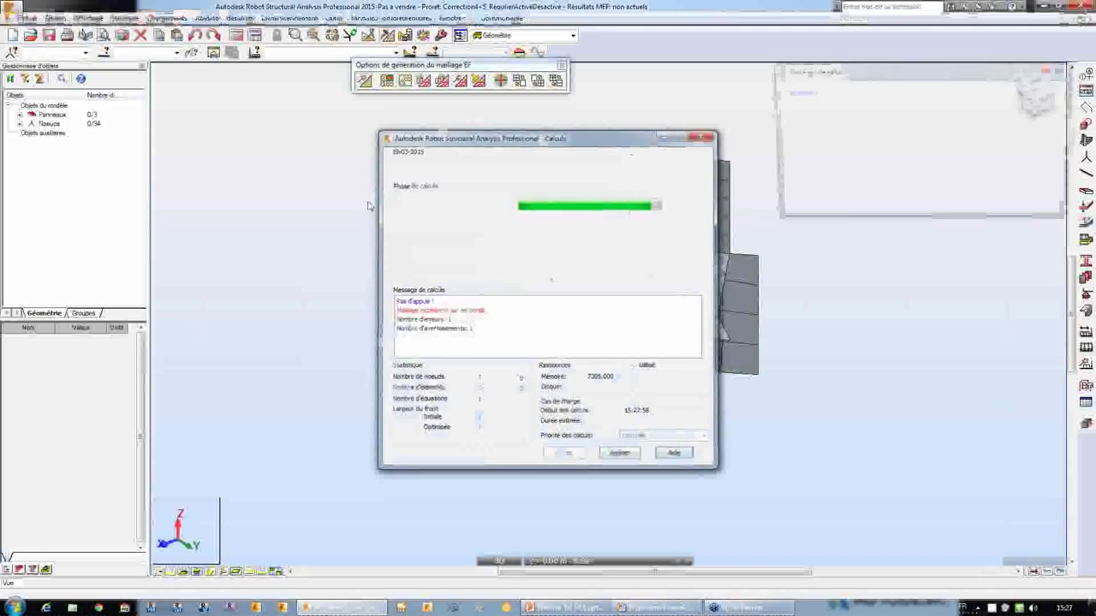
left_click(653, 339)
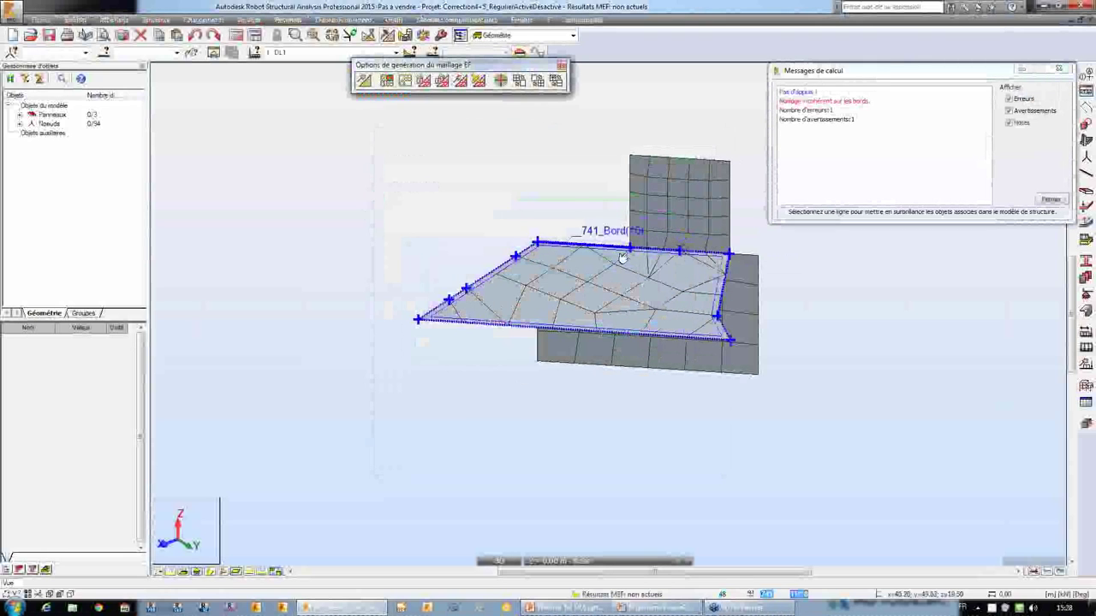
left_click(1048, 199)
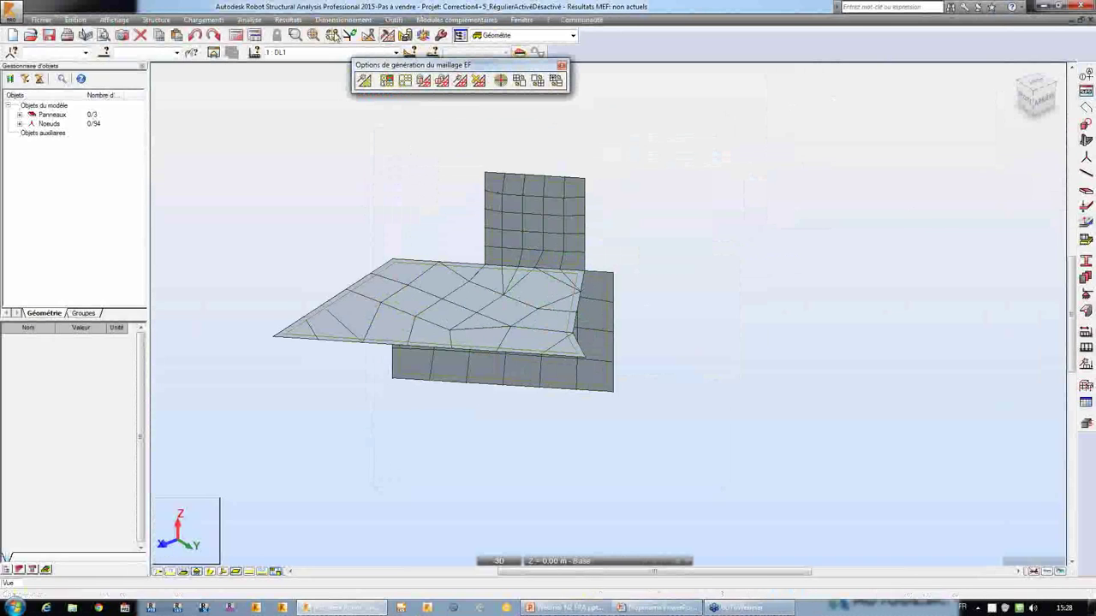
Display the node numbers at the corner where the upright panel meets the large panel's edge
left_click_drag(337, 142, 441, 276)
scroll(384, 257, "up", 10)
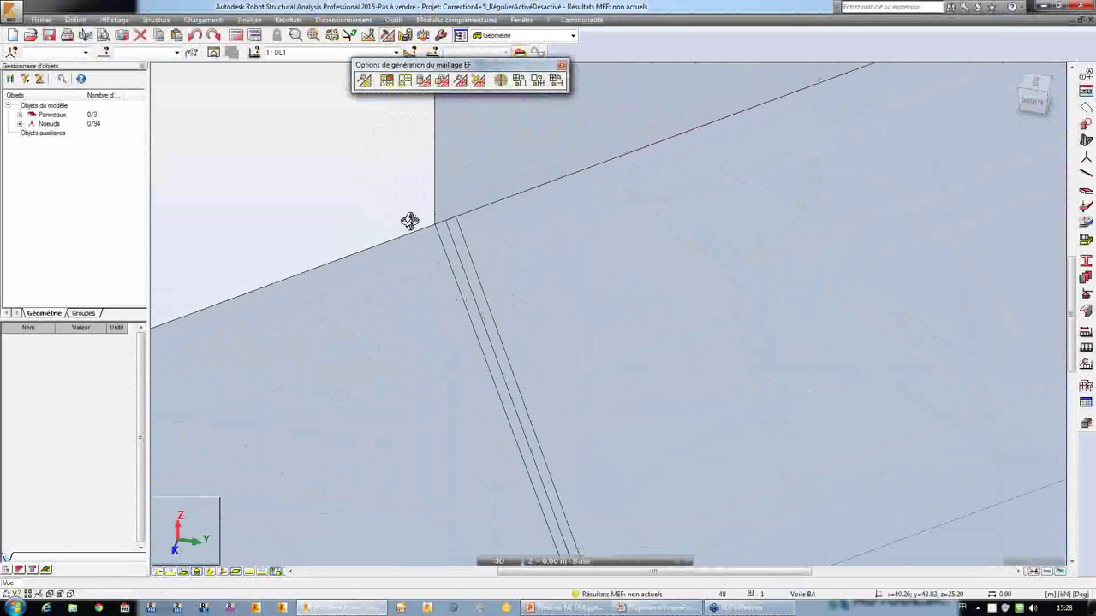
right_click(326, 179)
left_click(329, 183)
scroll(368, 183, "up", 3)
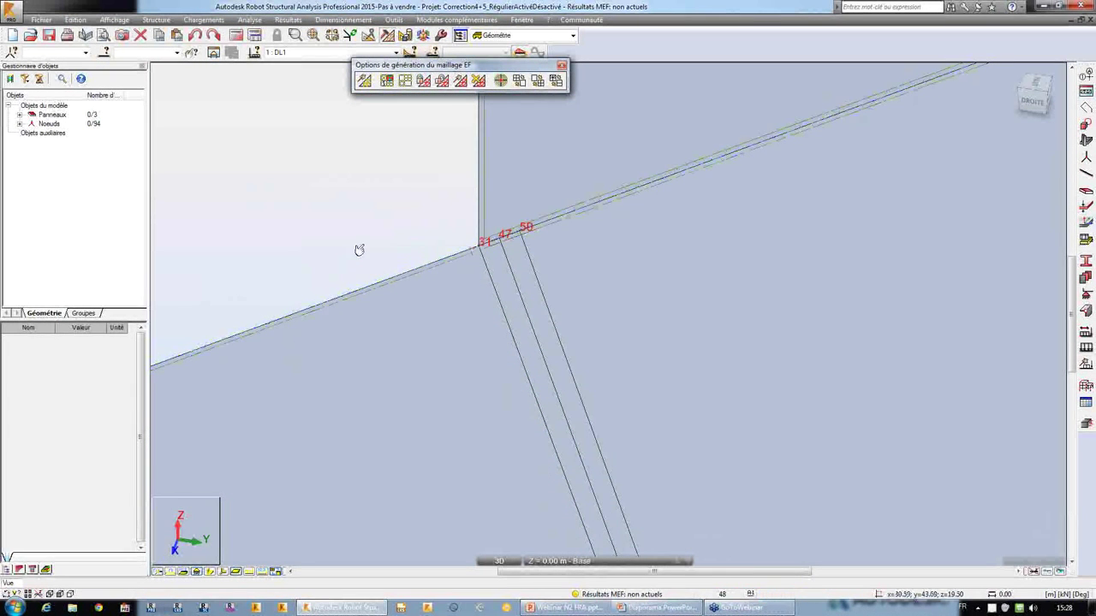
Move mesh node 47 onto node 31 at the upright panel's lower corner
scroll(389, 246, "up", 3)
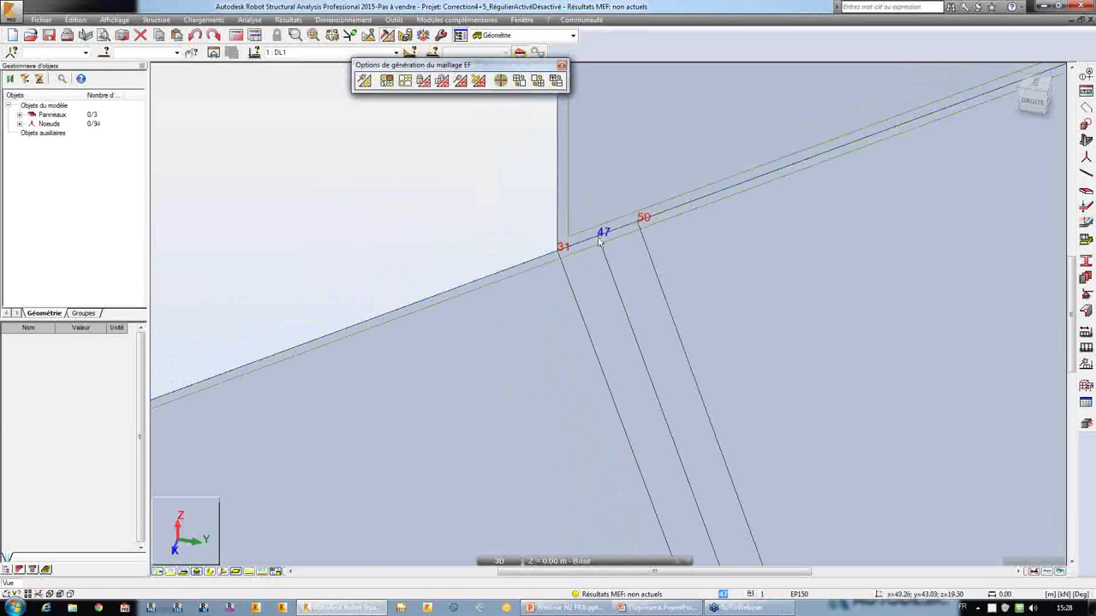
left_click(599, 240)
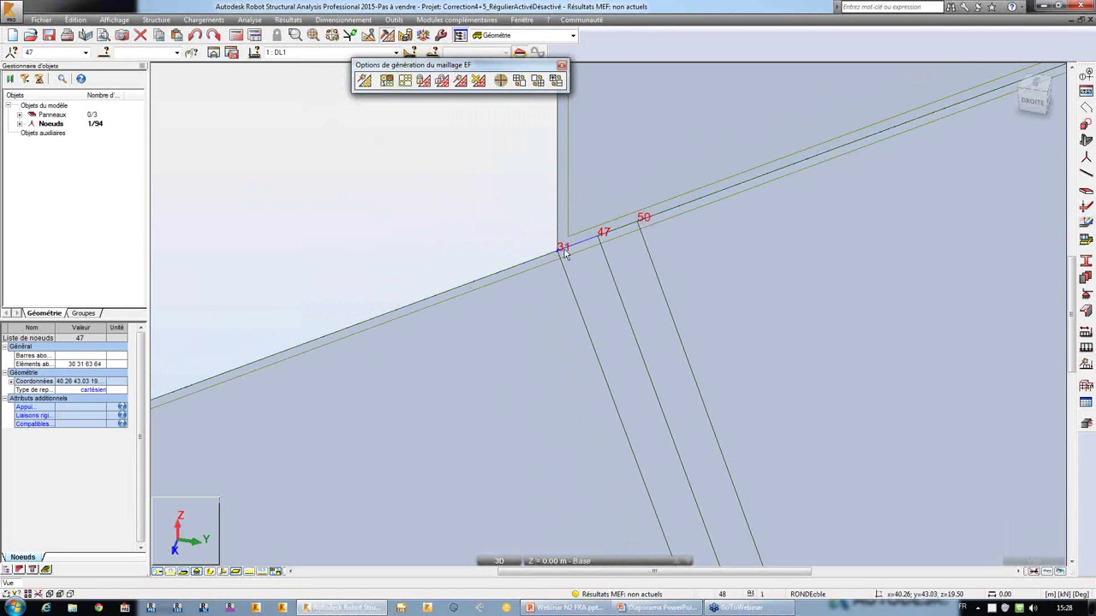
left_click(561, 250)
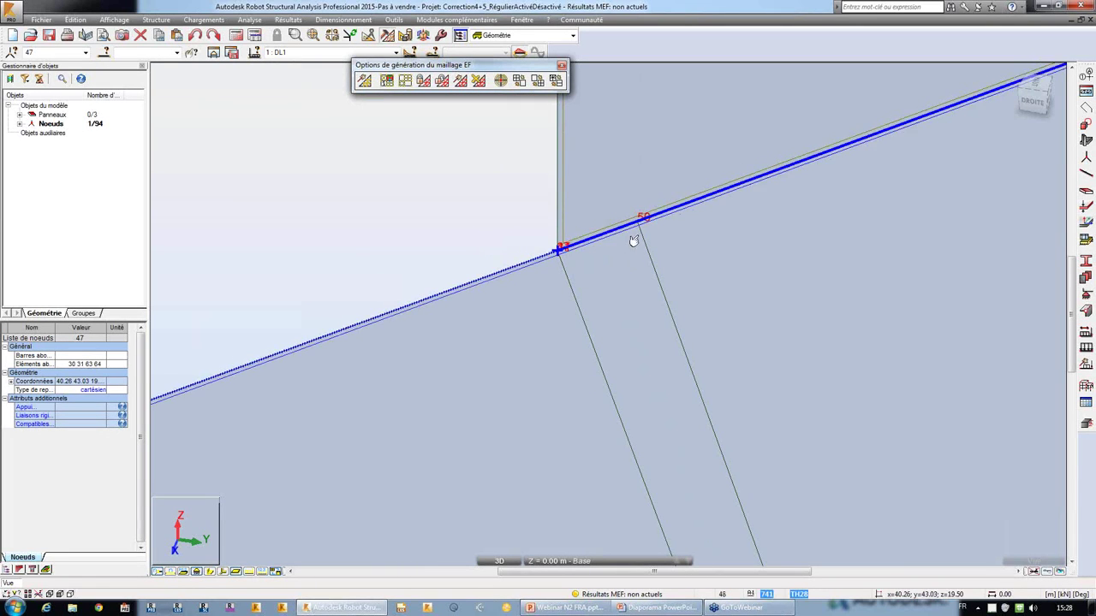
right_click(445, 179)
left_click(454, 197)
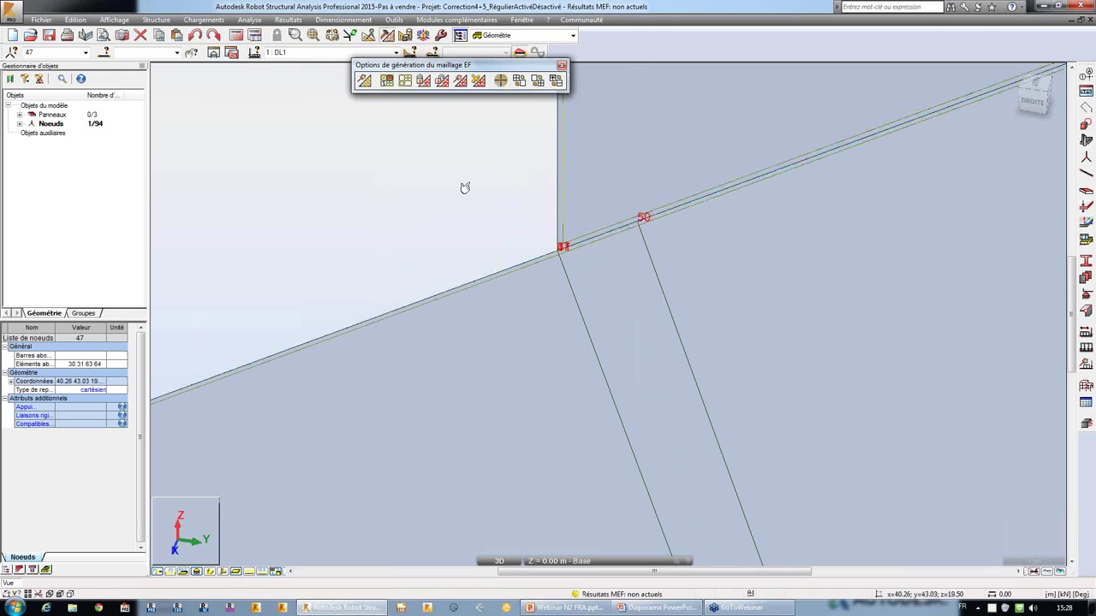
Move mesh node 50 along the shared edge onto the same corner point as nodes 31 and 47
scroll(465, 184, "up", 3)
middle_click_drag(848, 260, 523, 230)
scroll(522, 230, "up", 2)
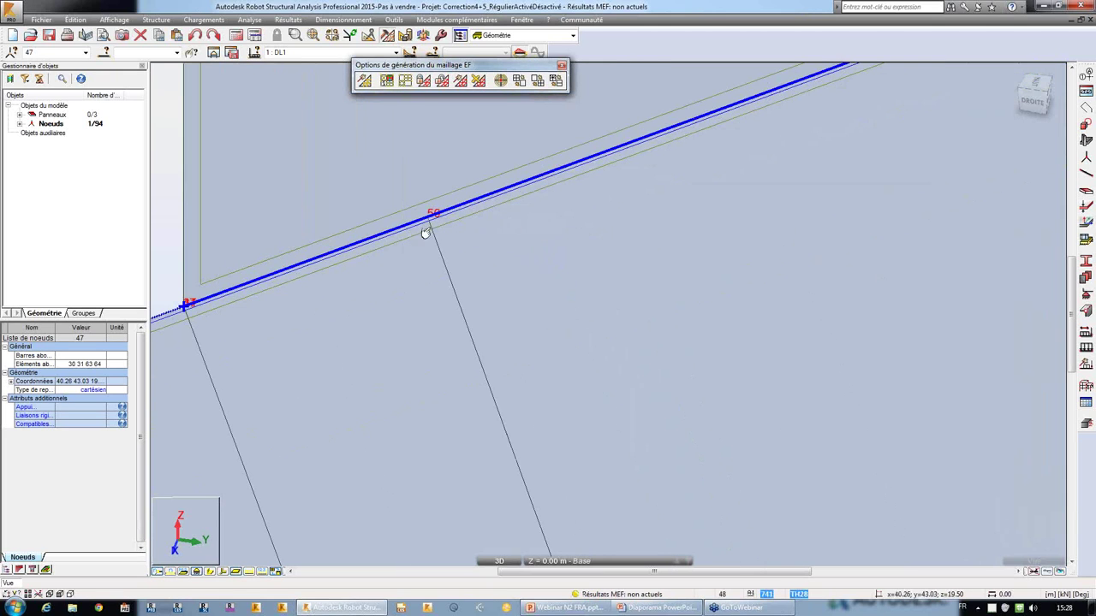
left_click(423, 224)
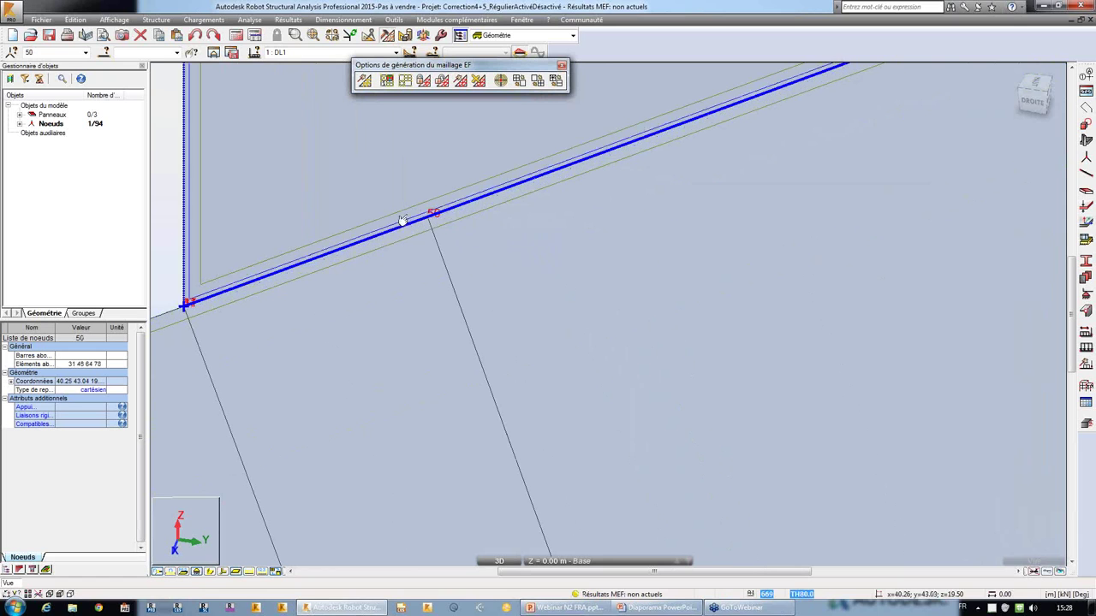
scroll(577, 269, "down", 2)
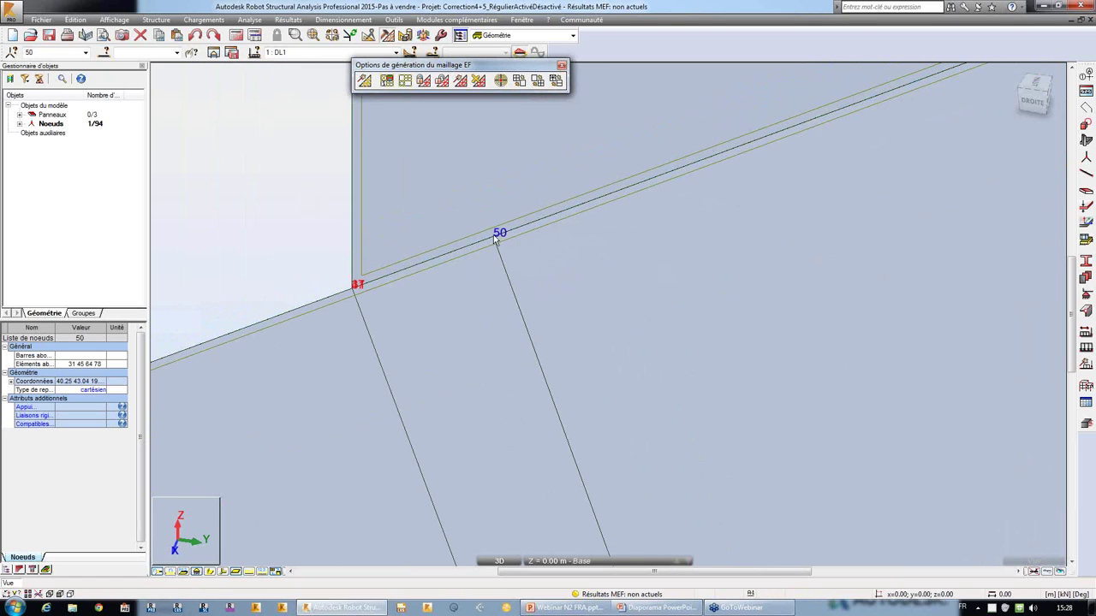
scroll(495, 236, "up", 3)
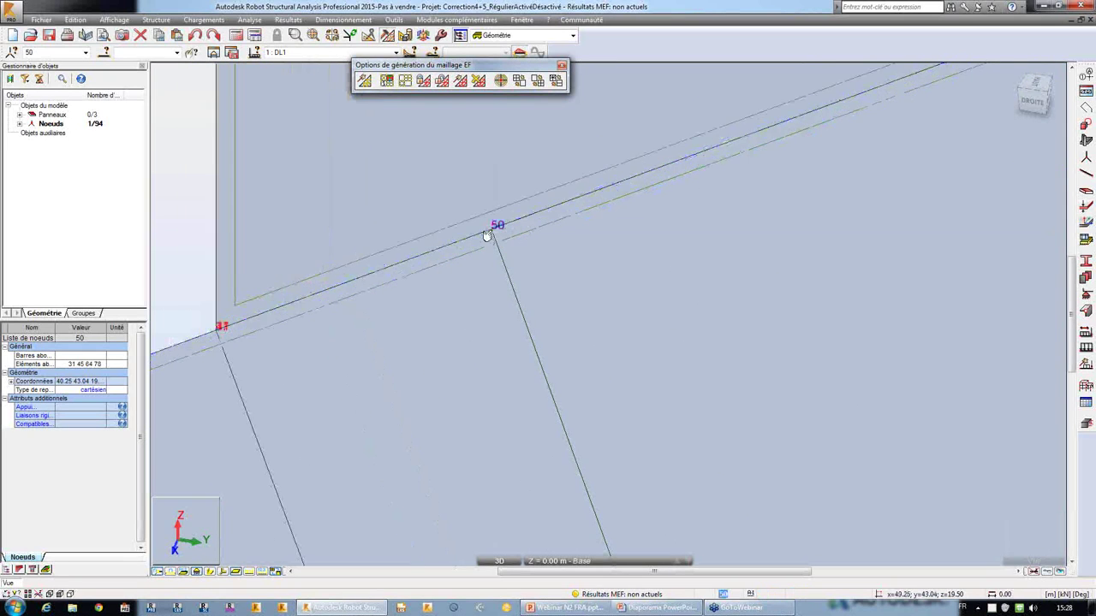
scroll(581, 246, "down", 3)
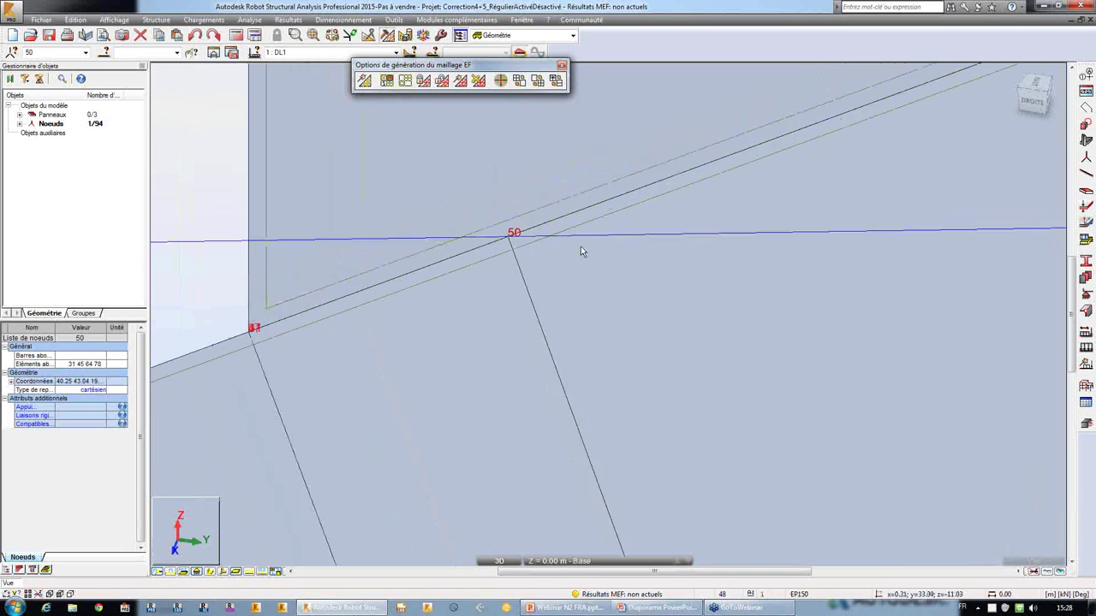
left_click(392, 293)
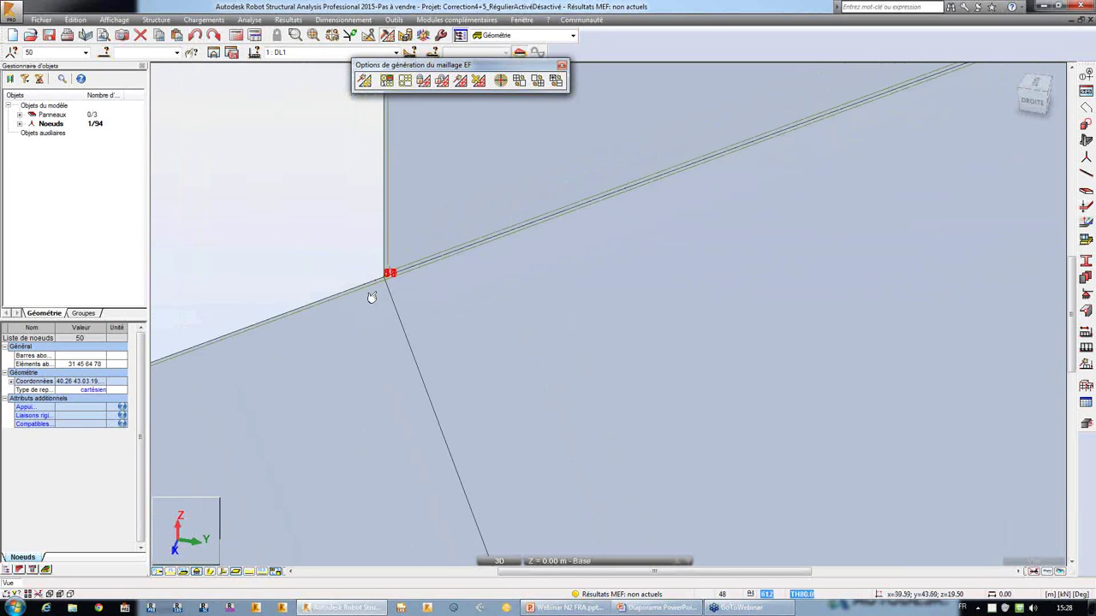
Merge the overlapping nodes 31, 47 and 50 with a detailed structure correction limited to the selection, at 0.01 m precision
left_click(313, 239)
left_click_drag(364, 264, 423, 312)
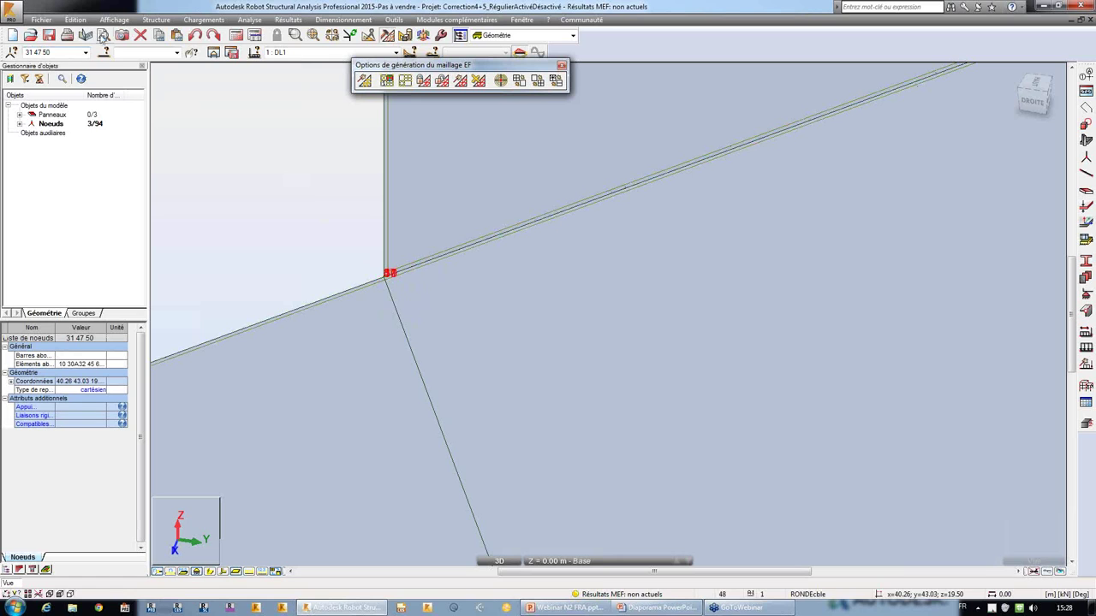
left_click(76, 19)
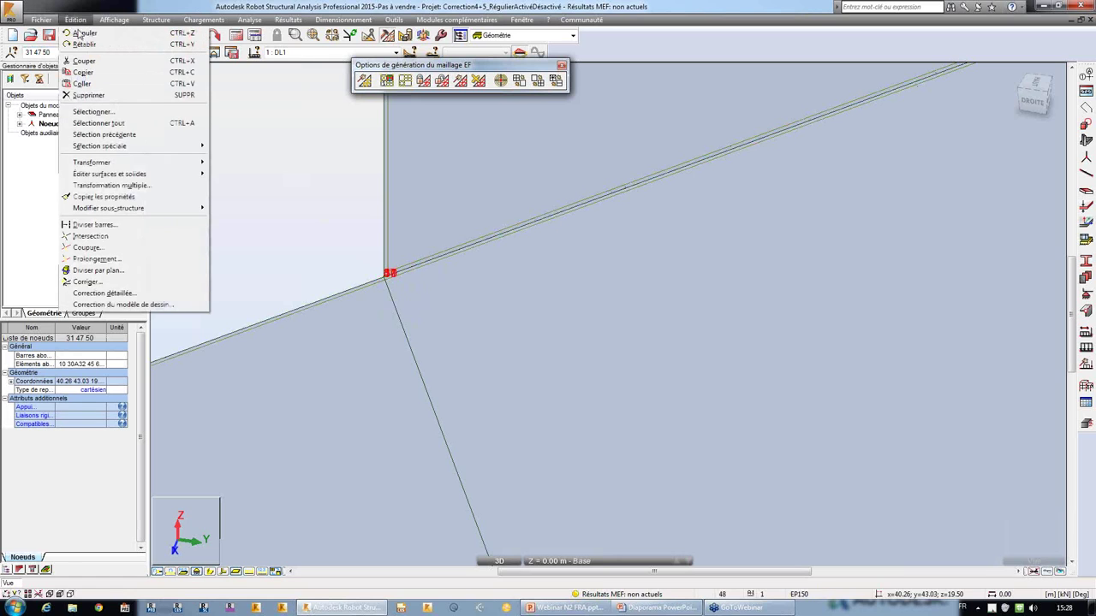
left_click(149, 292)
left_click(931, 90)
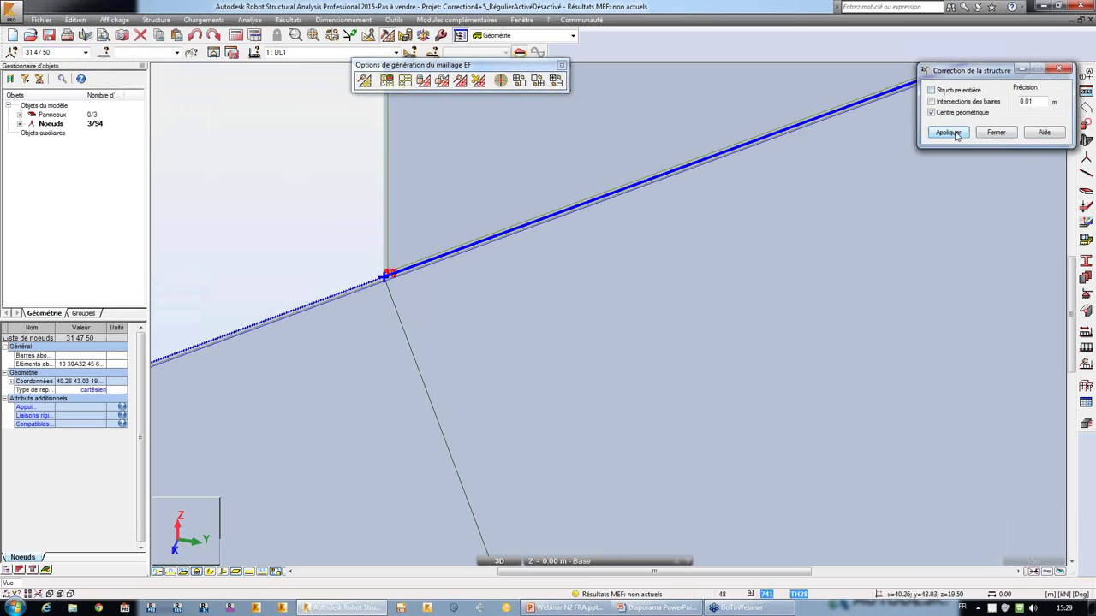
left_click(947, 133)
left_click(995, 132)
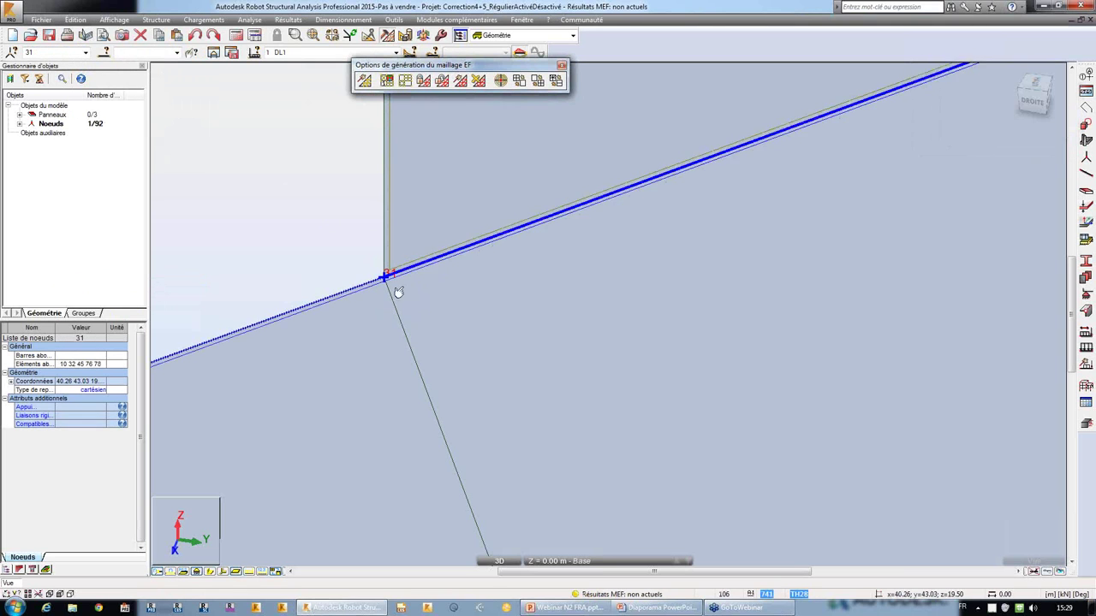
left_click_drag(341, 257, 316, 162)
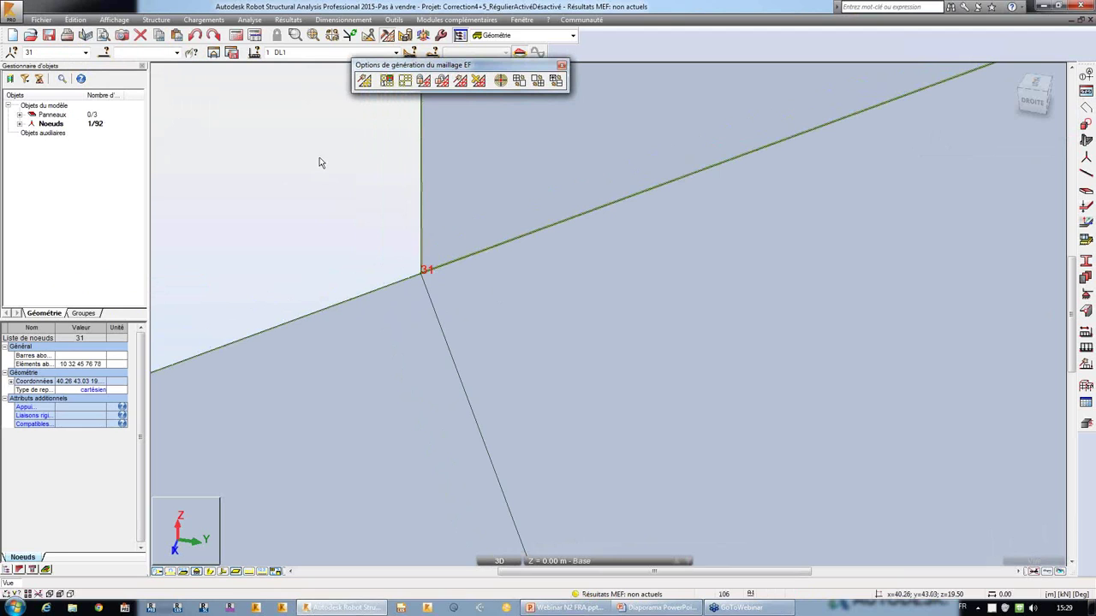
key("Escape")
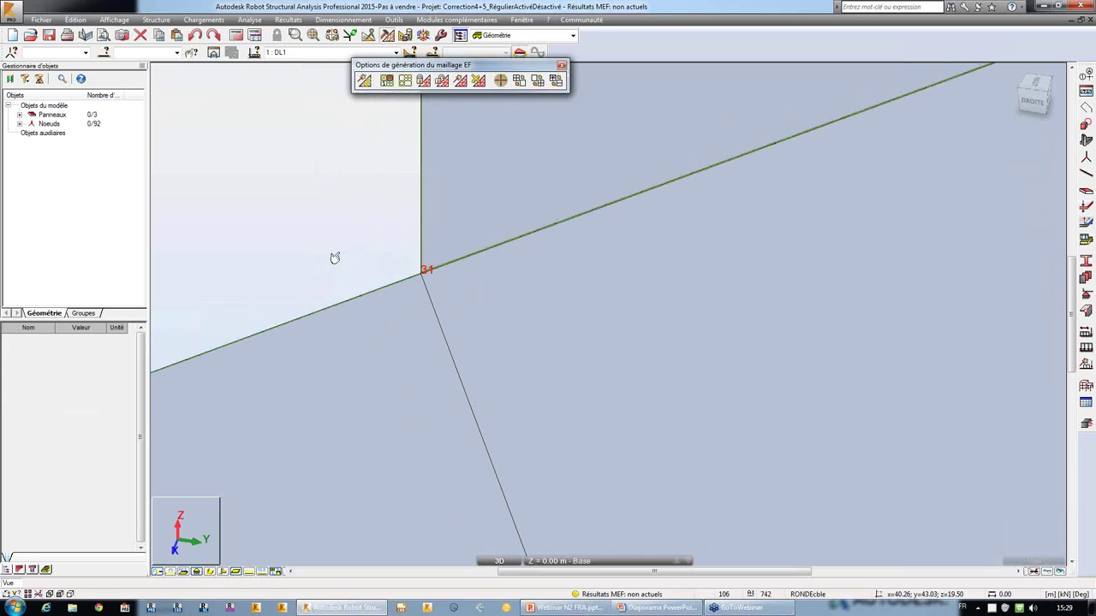
Select the large panel, hide the node and element numbers, and freeze the panel's mesh
left_click(365, 291)
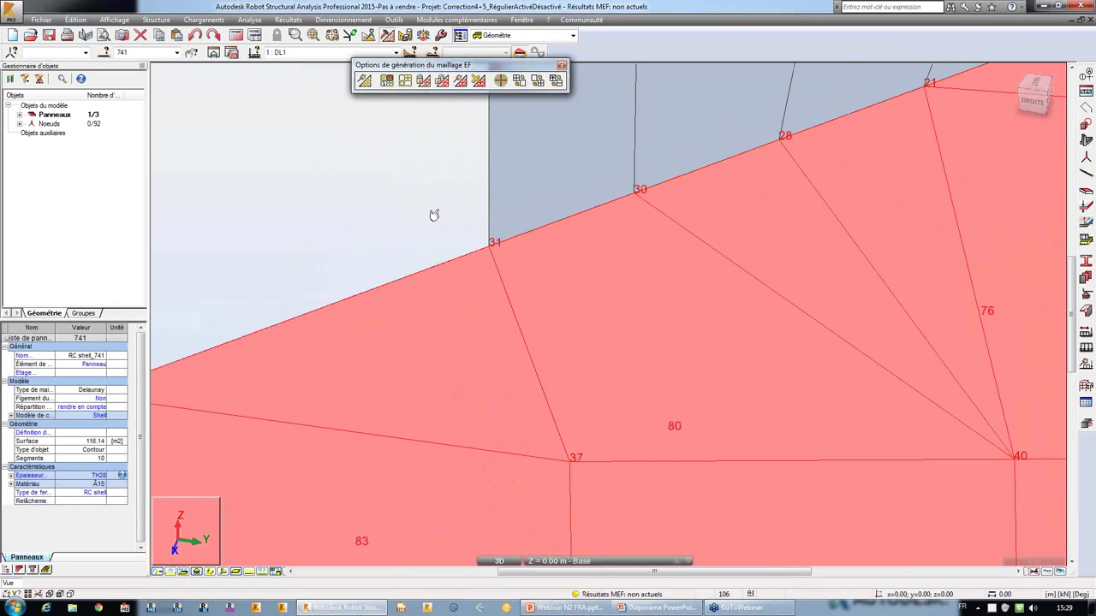
scroll(429, 201, "down", 3)
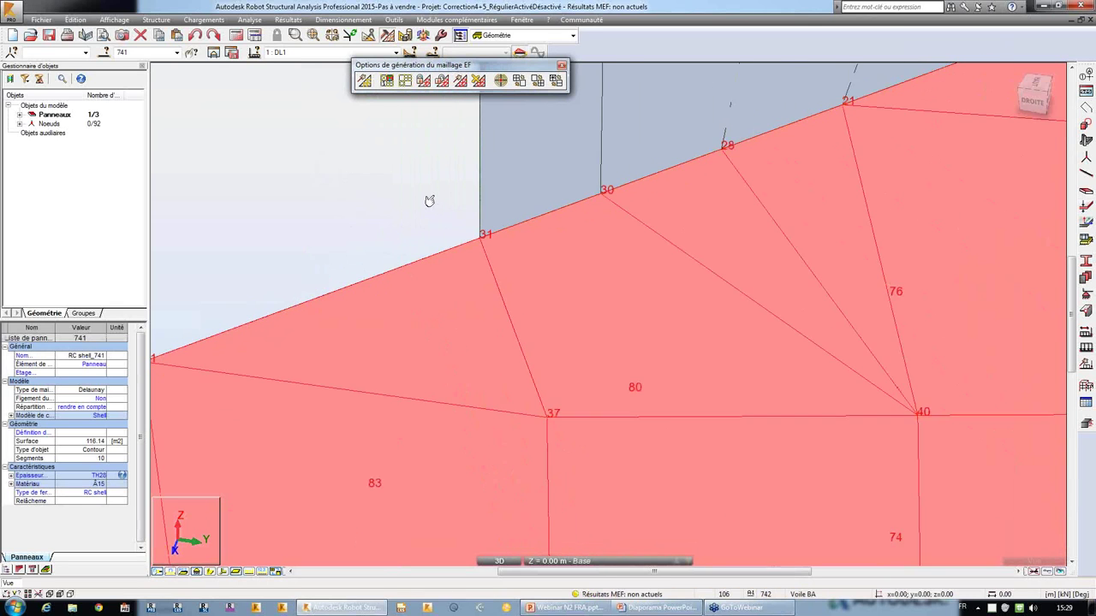
left_click(158, 573)
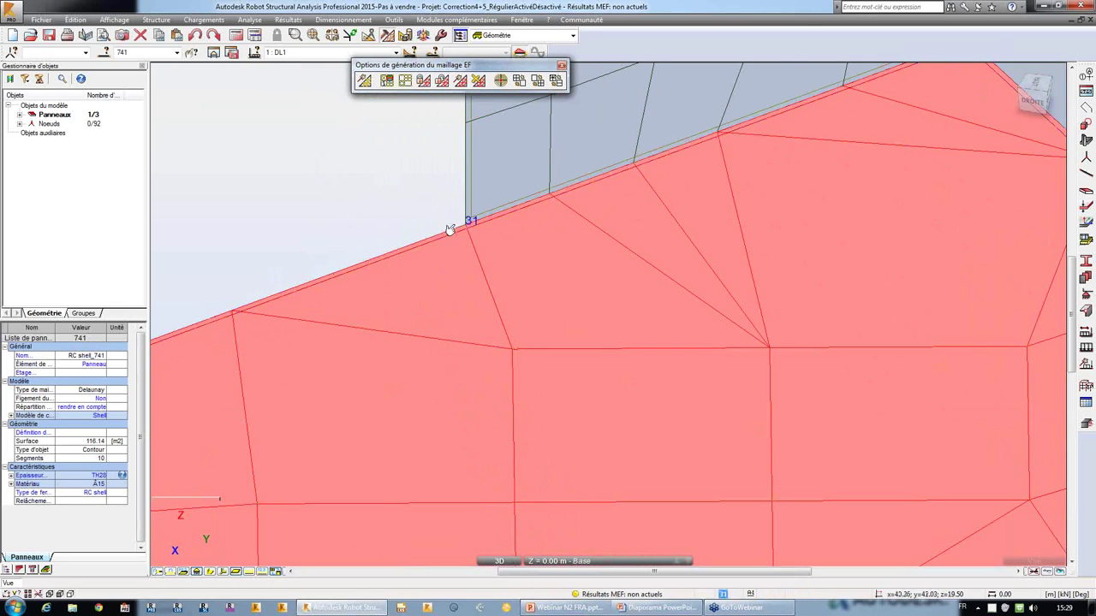
scroll(436, 199, "down", 2)
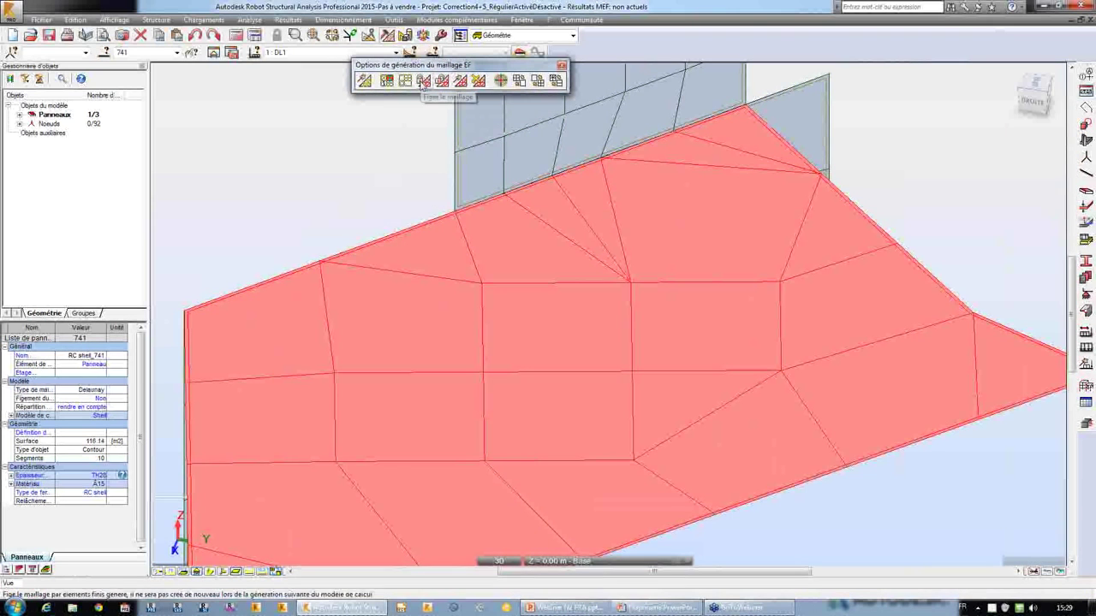
scroll(355, 178, "down", 3)
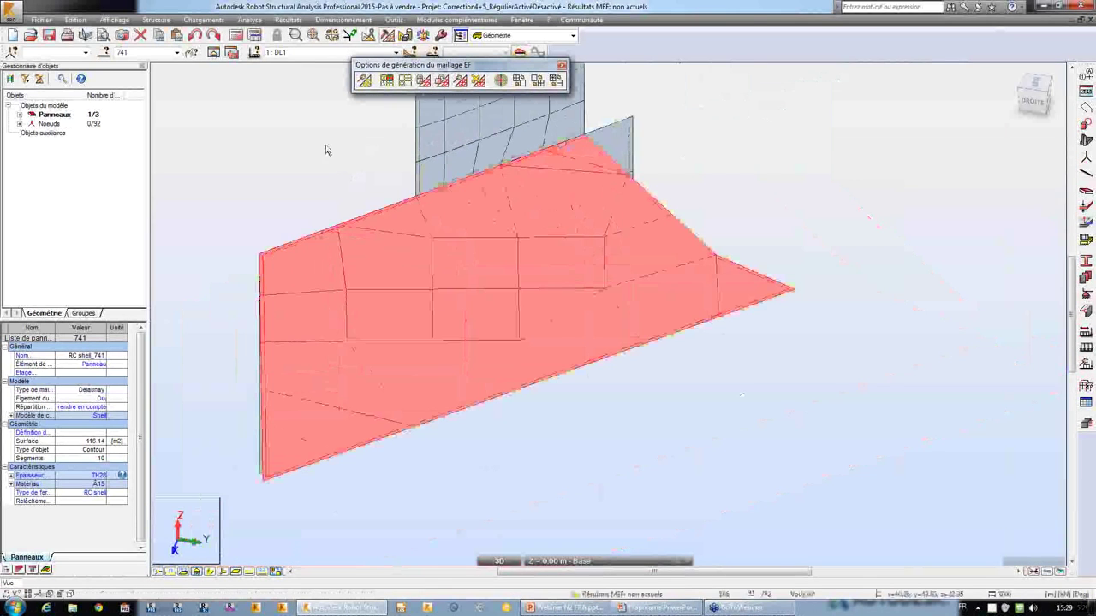
Clear the selection and regenerate the finite element mesh of the model's three panels
left_click(325, 147)
left_click(366, 82)
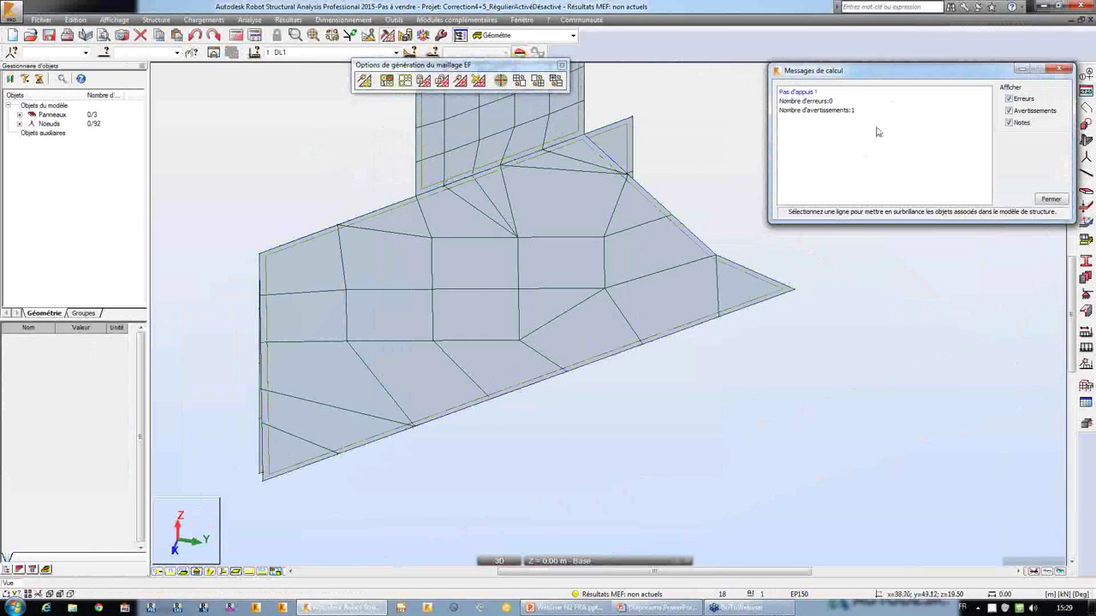
left_click_drag(903, 73, 899, 88)
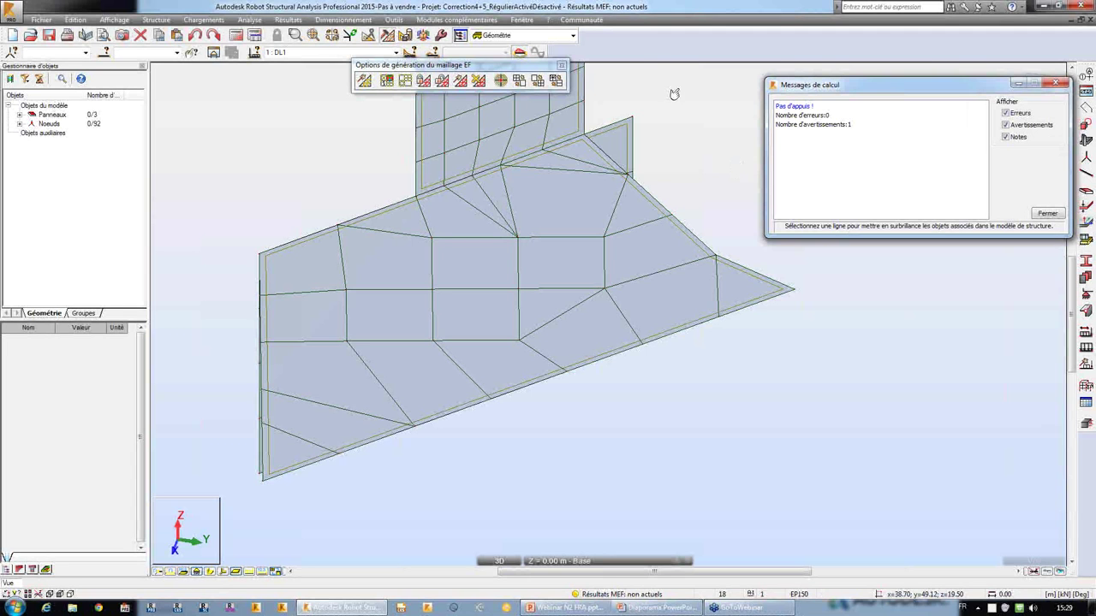
Switch to the PowerPoint slide show, view the slide on matching arc divisions with adjoining panels, and return to Robot
key("alt+Tab")
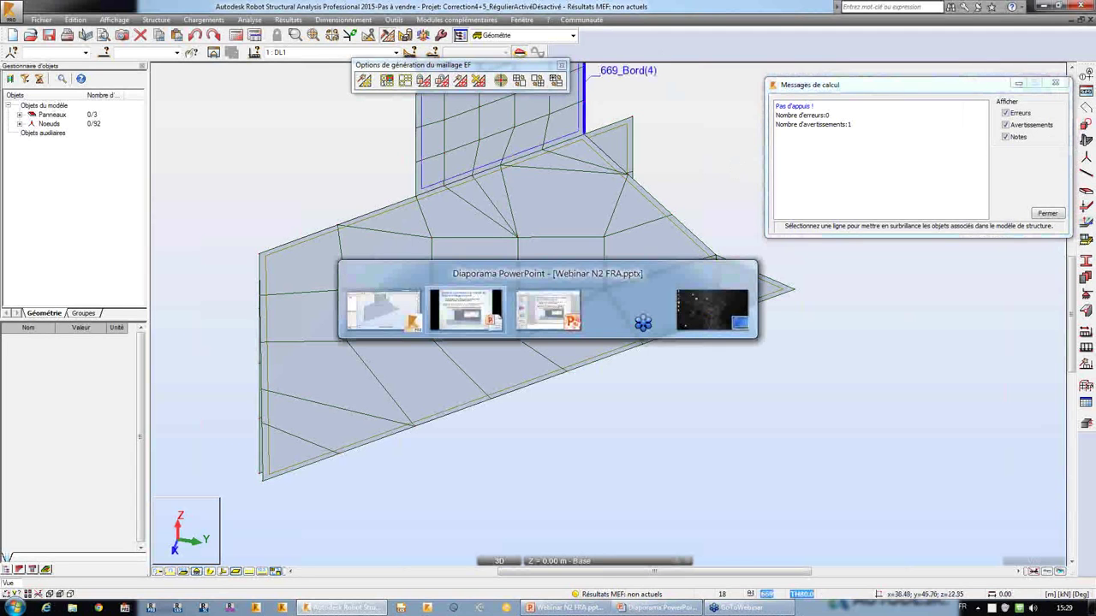
key("Right")
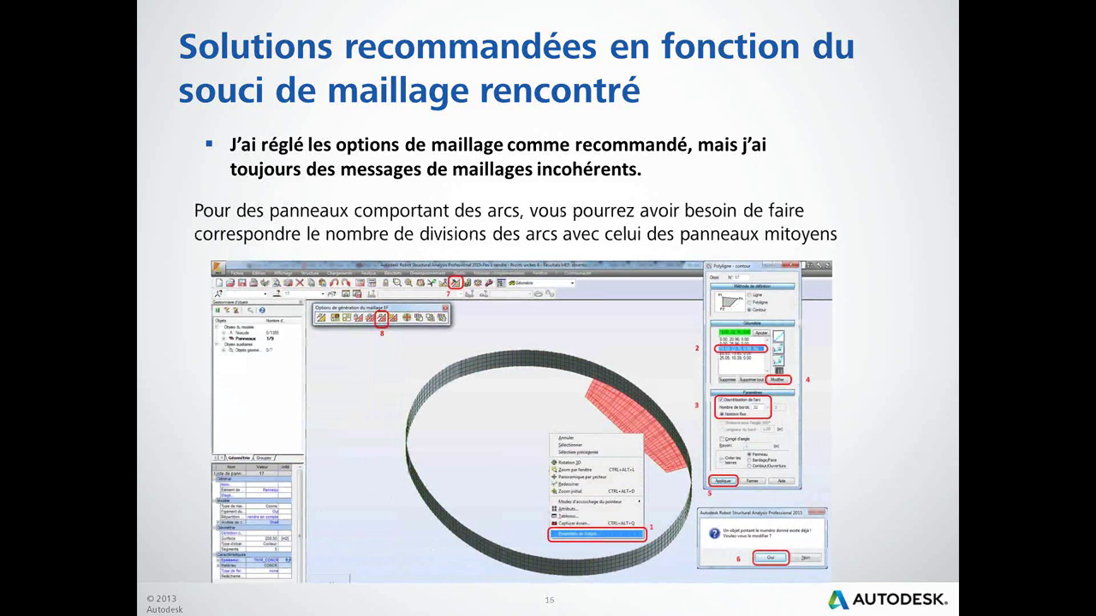
key("Right")
key("alt+Tab")
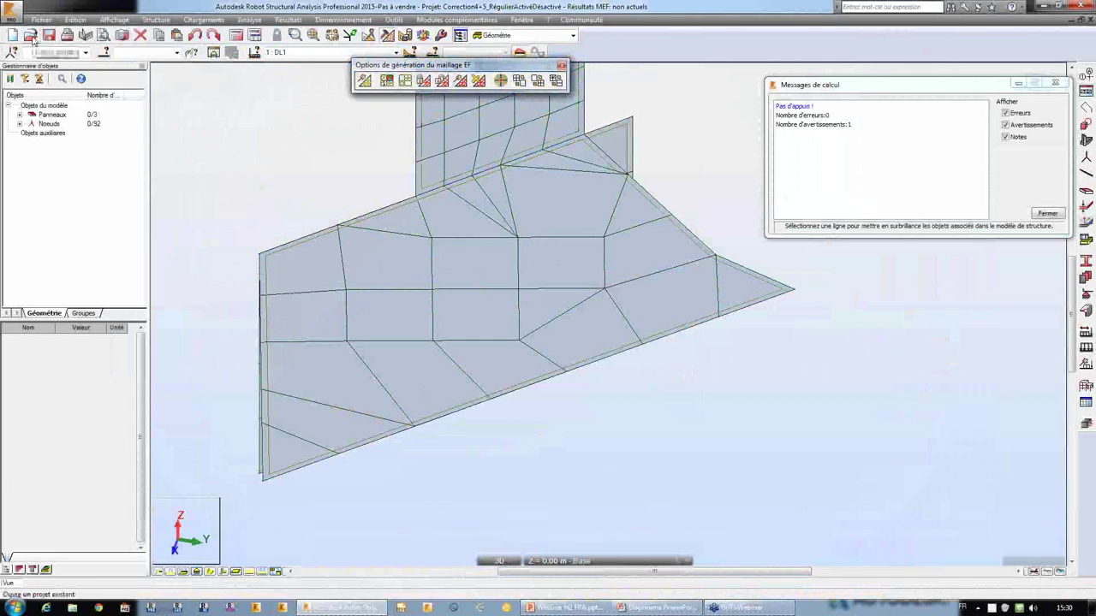
Open the project Correction6_Arc.rtd without saving the changes to the current project
left_click(30, 35)
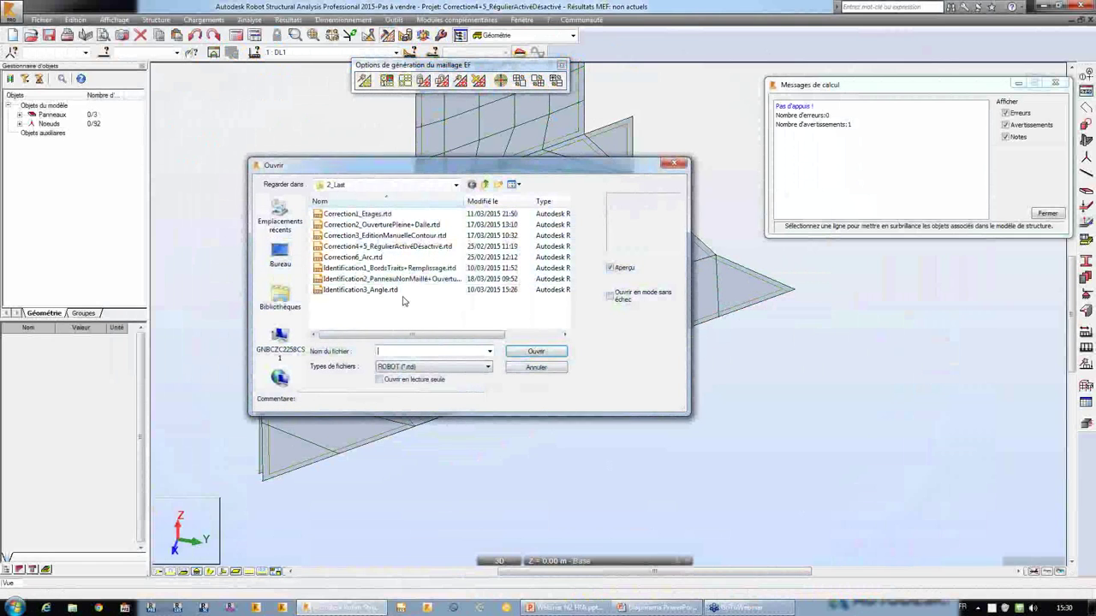
left_click(394, 257)
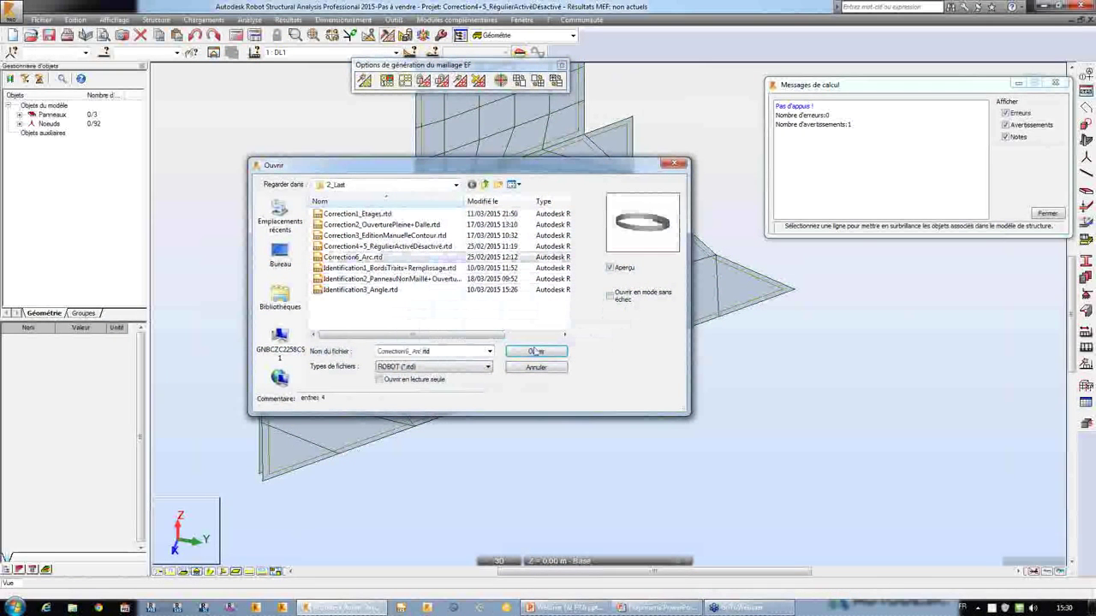
left_click(535, 351)
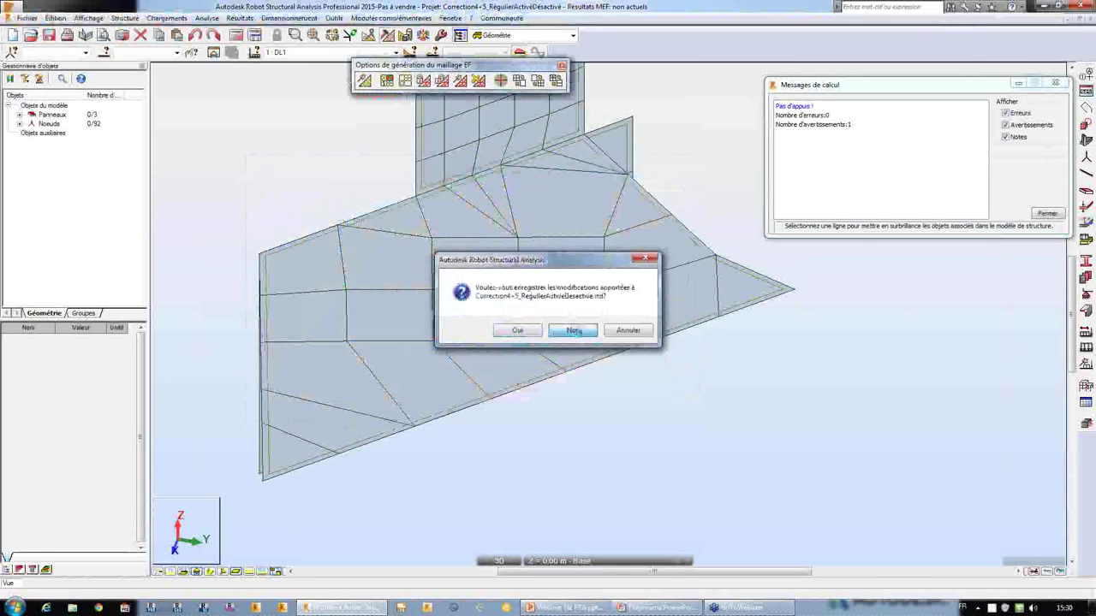
left_click(574, 331)
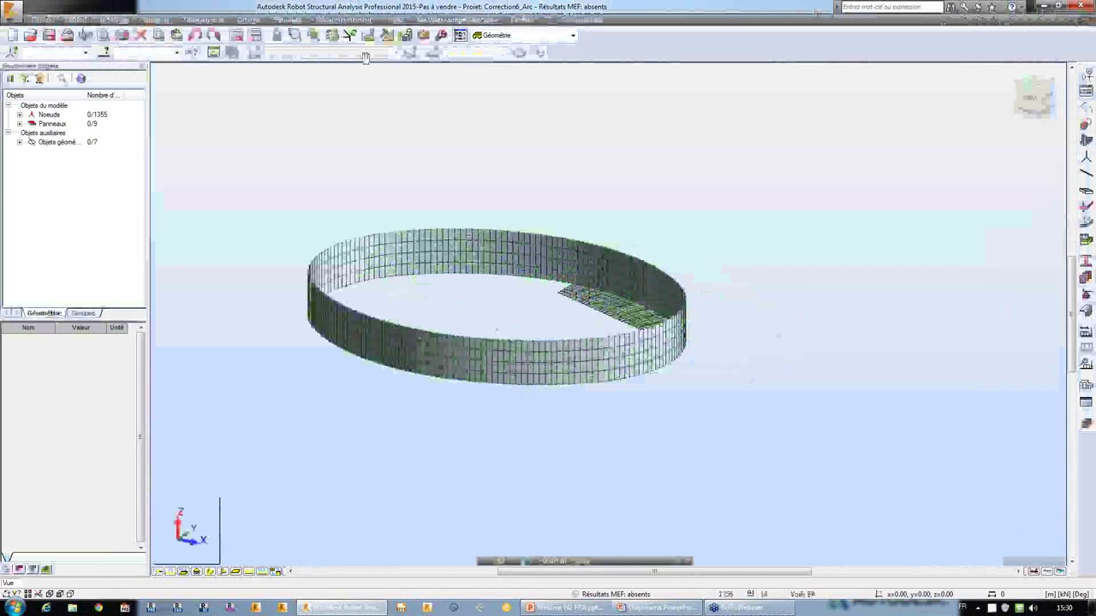
Display the mesh generation options and generate the finite element mesh of the circular wall and its inner slab
left_click(333, 36)
left_click_drag(354, 135, 367, 171)
scroll(607, 206, "up", 3)
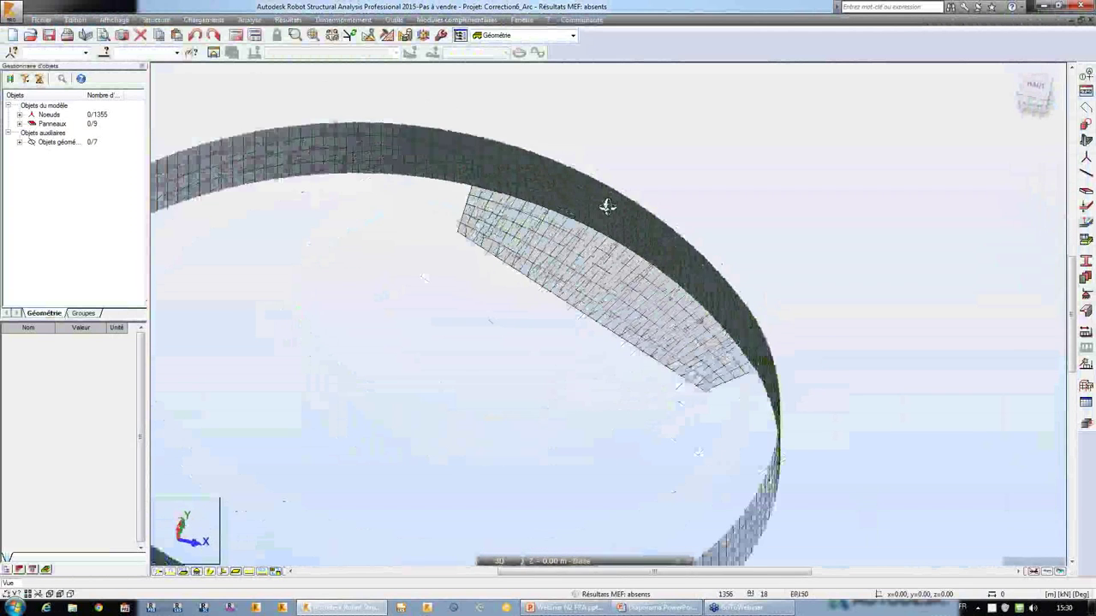
left_click_drag(607, 205, 573, 127)
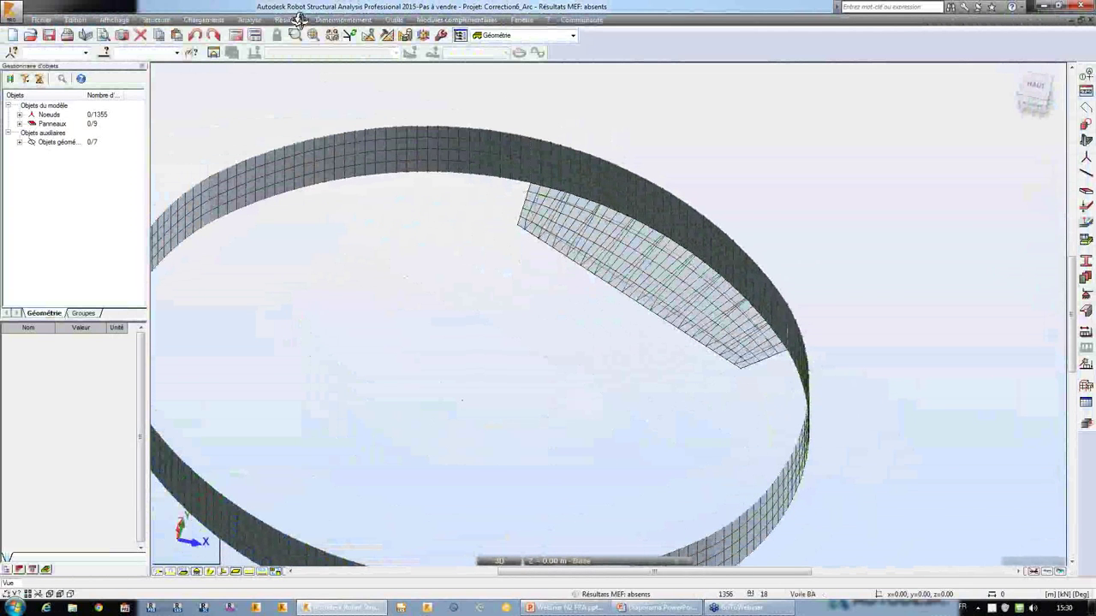
left_click(387, 35)
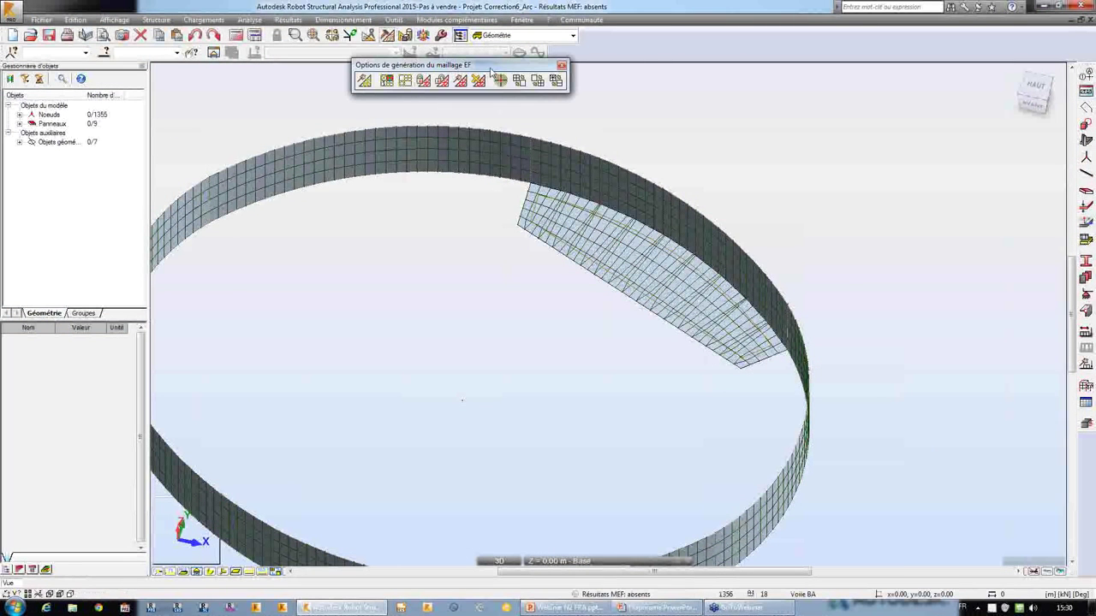
left_click_drag(462, 65, 400, 83)
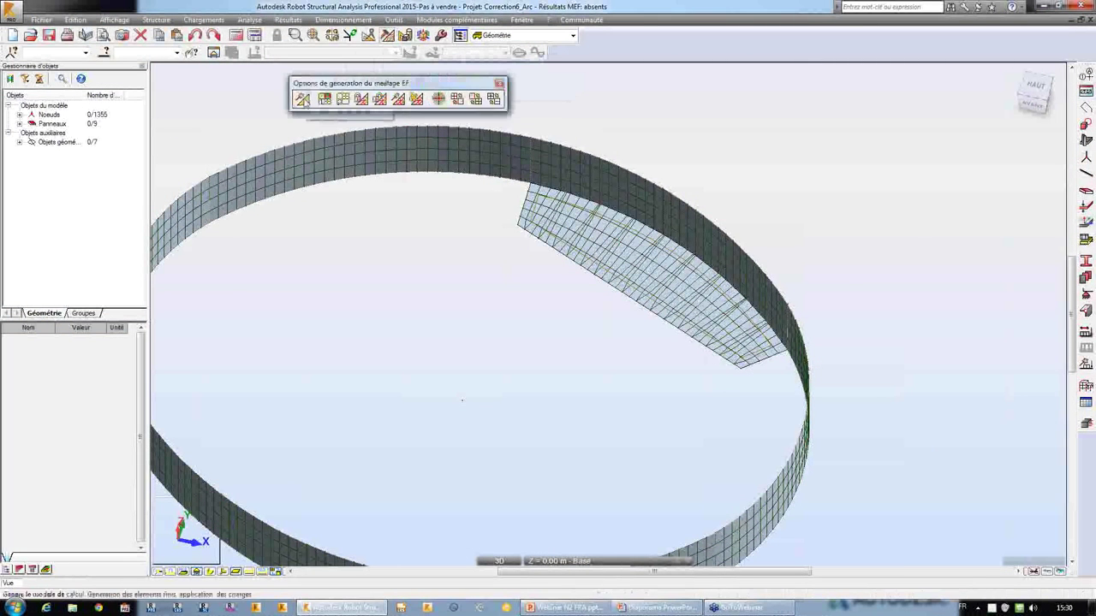
left_click(302, 100)
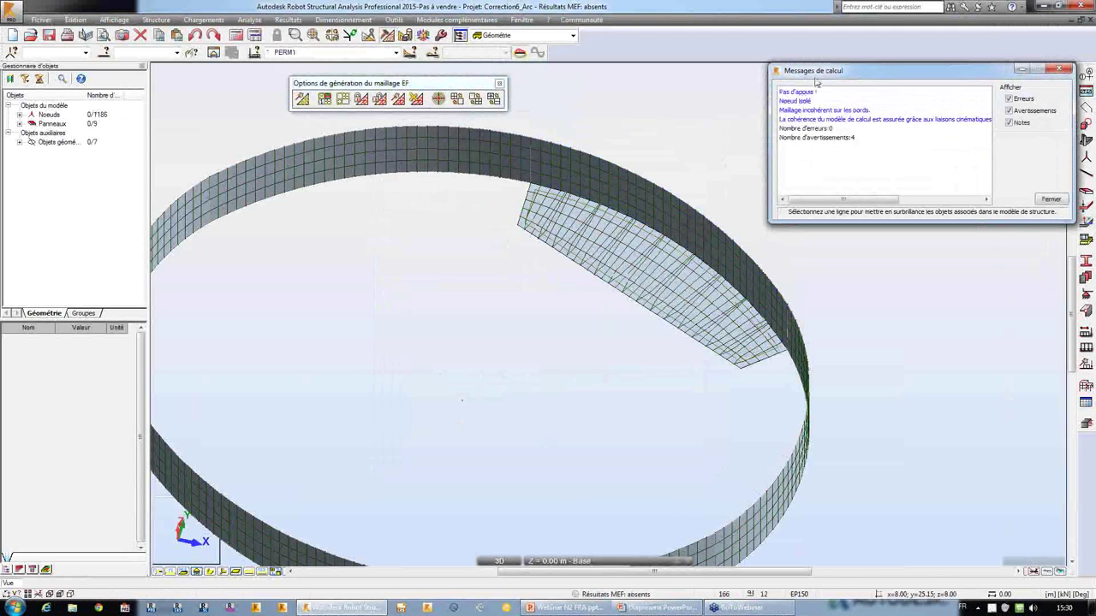
left_click_drag(816, 80, 807, 86)
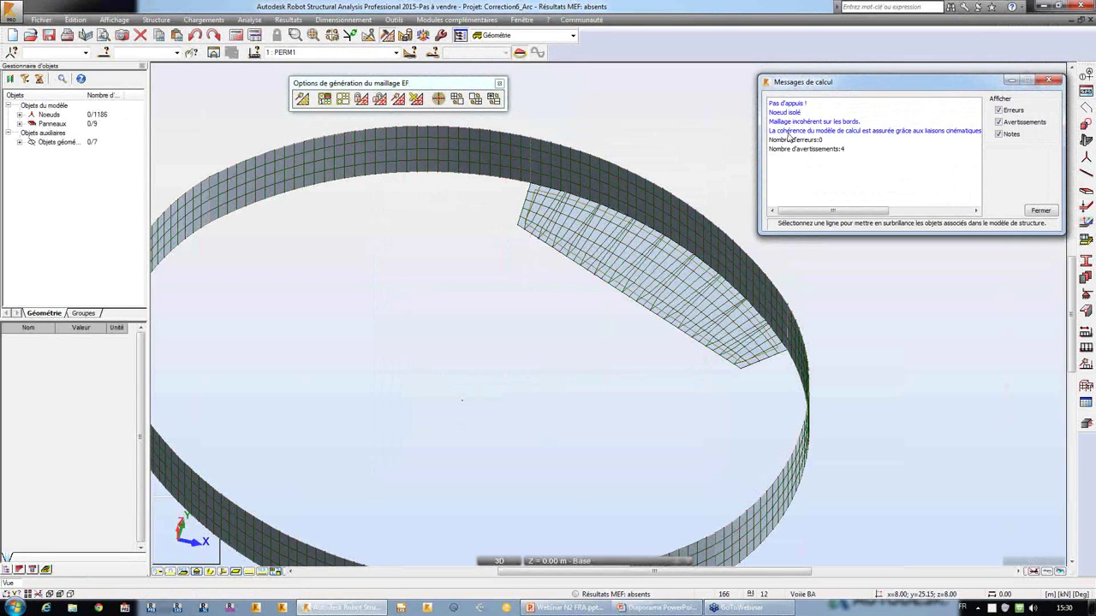
Highlight the elements behind the "Maillage incohérent sur les bords" message and examine the mesh where the slab meets the curved wall
mouse_move(850, 213)
left_mouse_down()
mouse_move(921, 213)
mouse_move(848, 213)
left_mouse_up()
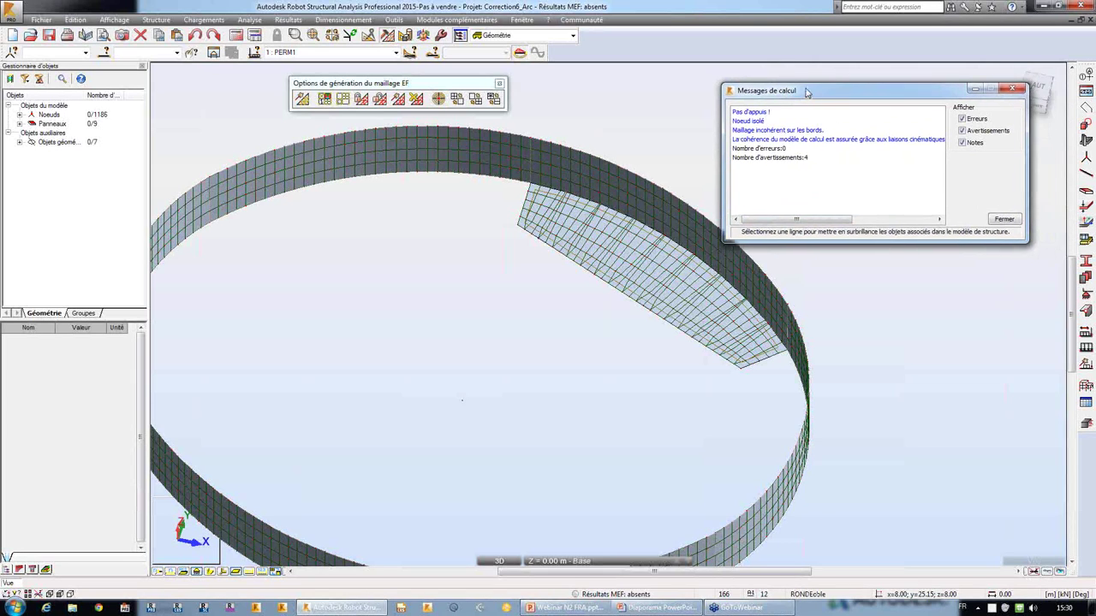
left_click(829, 121)
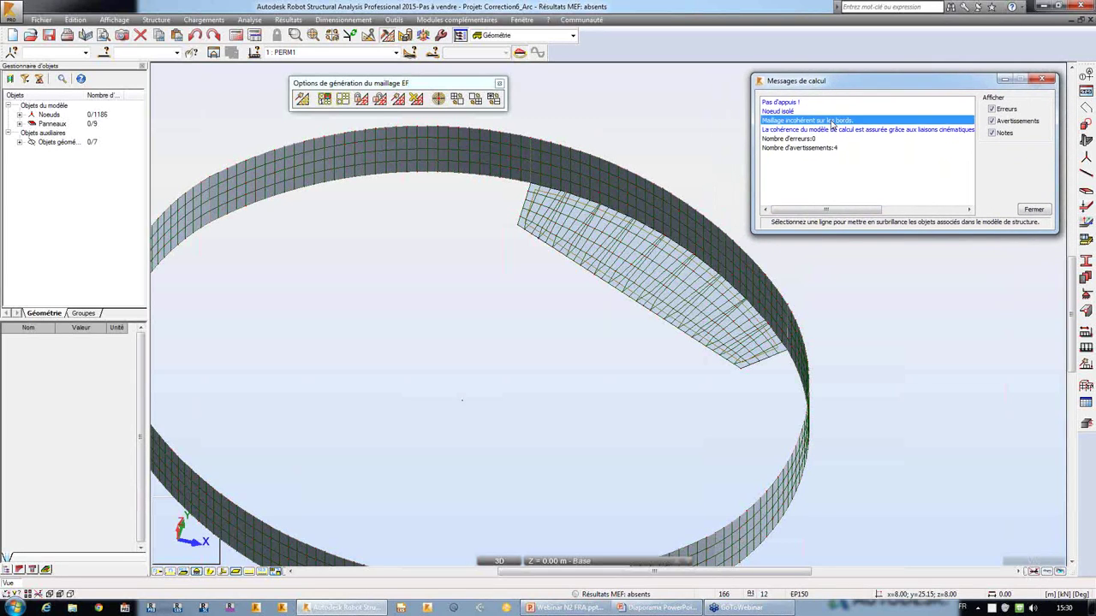
left_click_drag(821, 84, 817, 83)
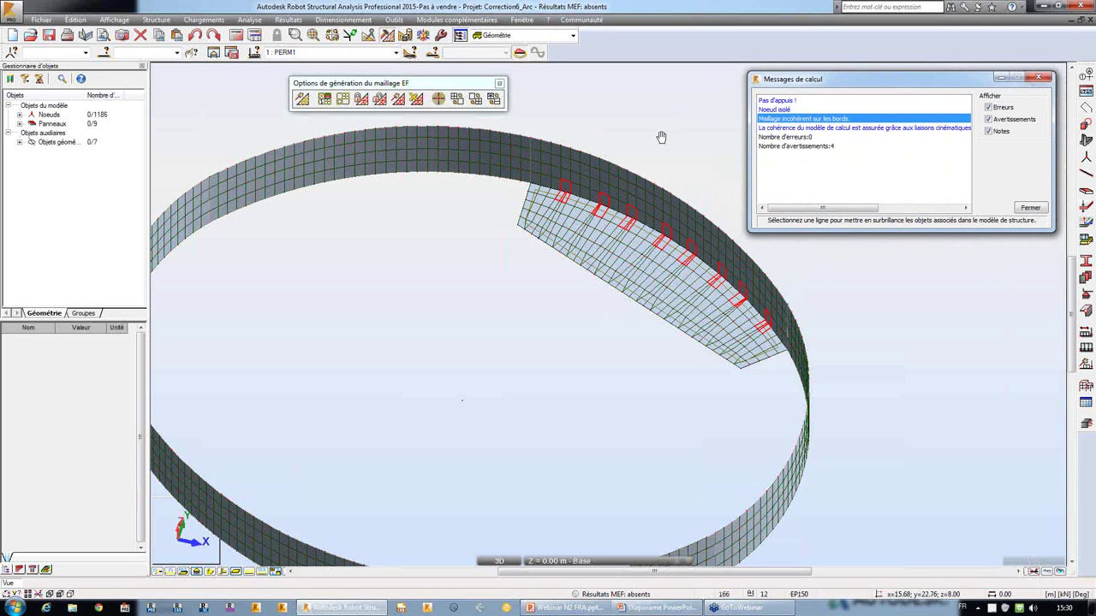
scroll(661, 137, "up", 3)
middle_click_drag(540, 196, 525, 163)
scroll(525, 163, "down", 1)
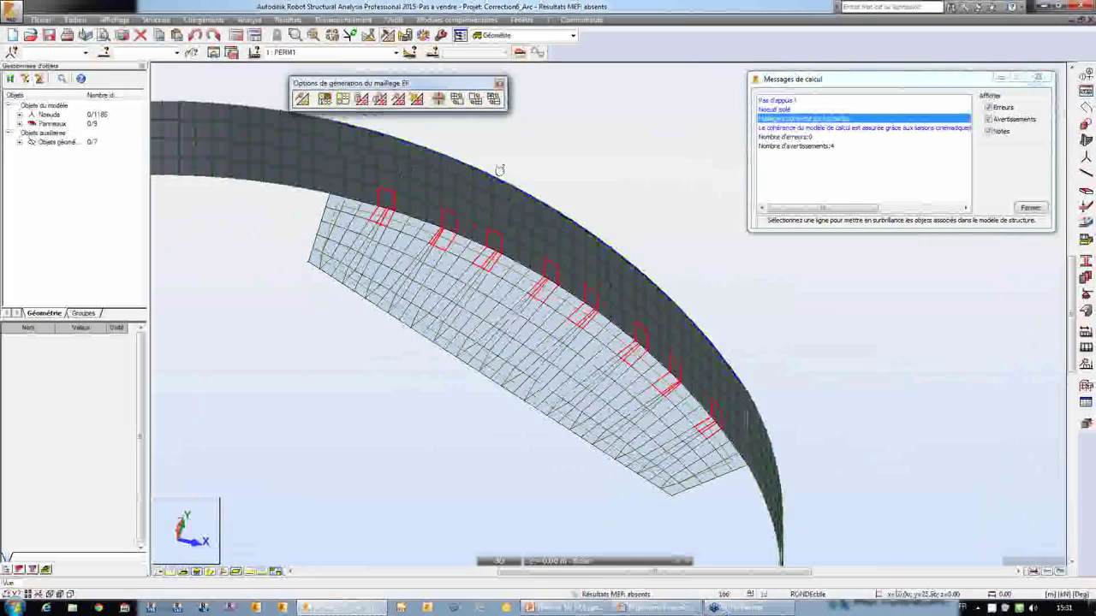
scroll(388, 160, "up", 5)
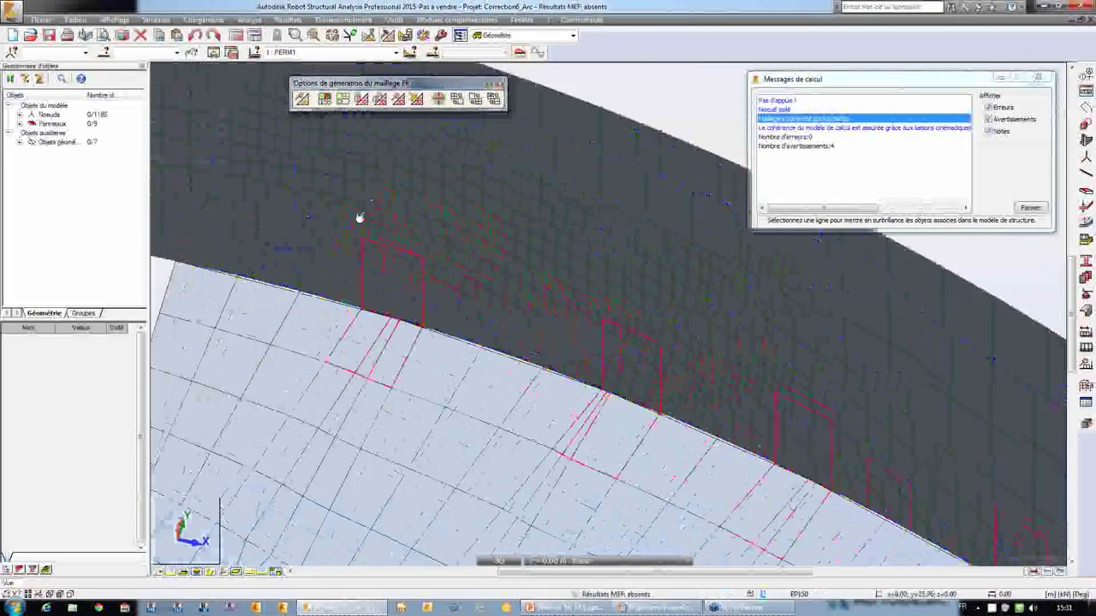
scroll(368, 248, "up", 2)
scroll(391, 362, "up", 2)
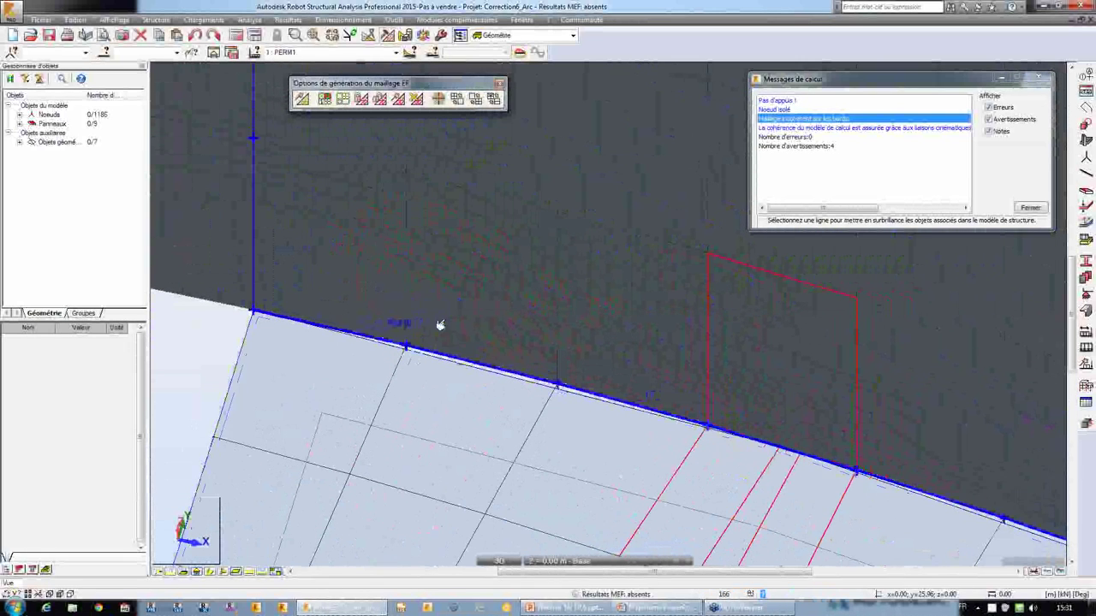
Open the curved wall's object properties, discard its meshing options, check the arc discretisation parameters and close the properties unchanged
left_click(461, 289)
right_click(460, 237)
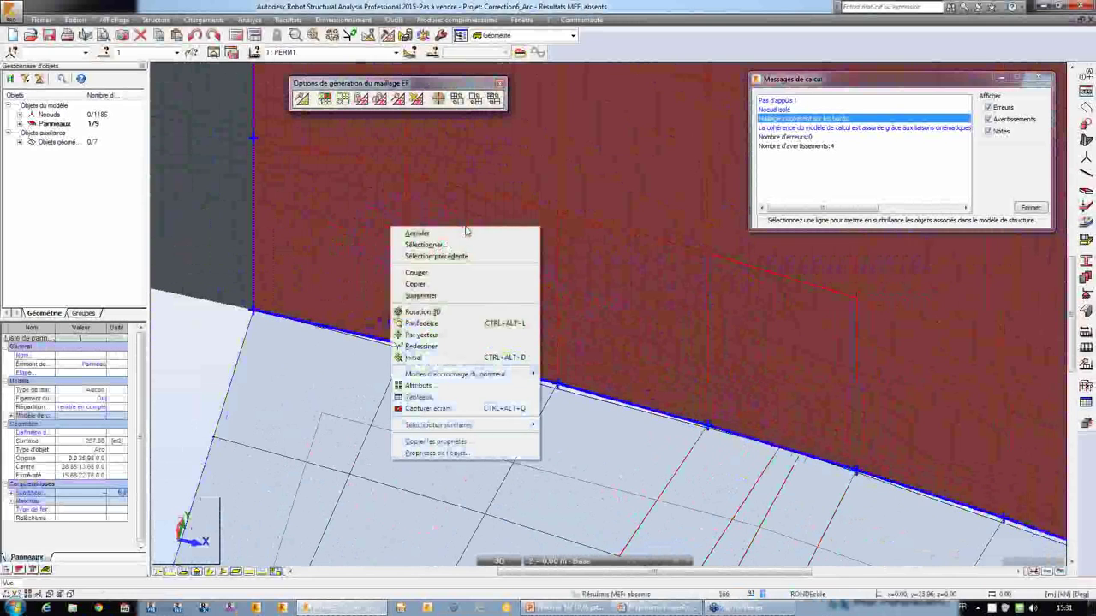
left_click(466, 453)
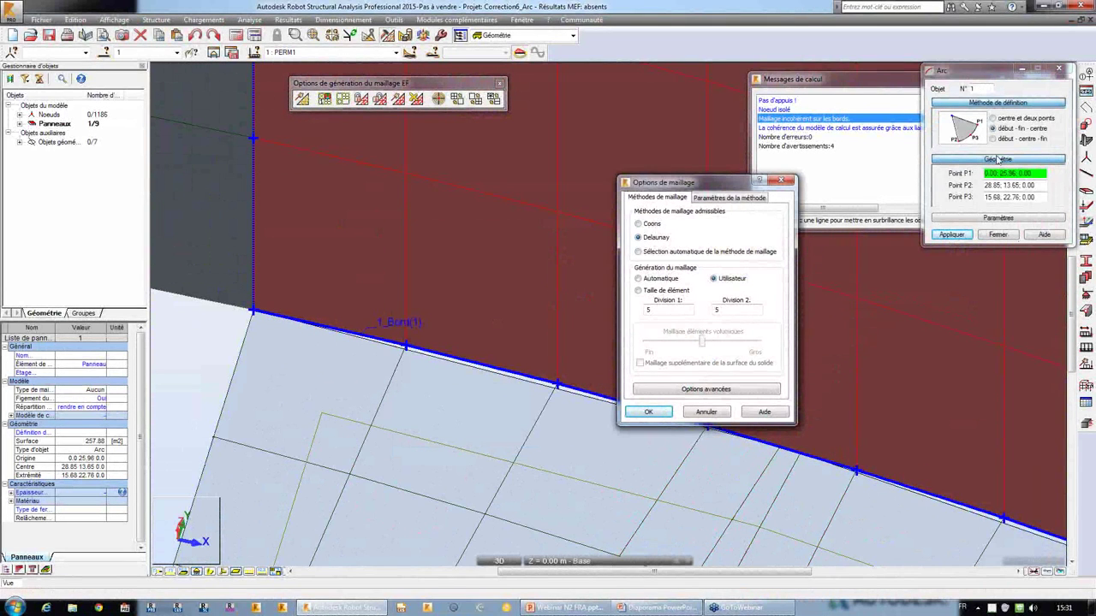
left_click(998, 159)
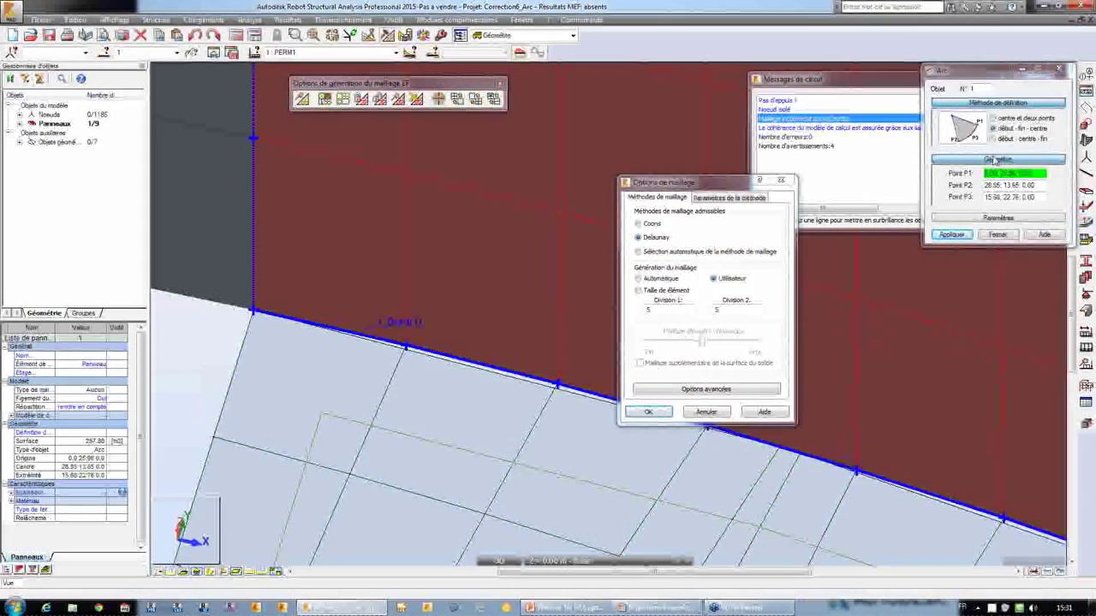
left_click(704, 413)
left_click_drag(984, 74, 500, 140)
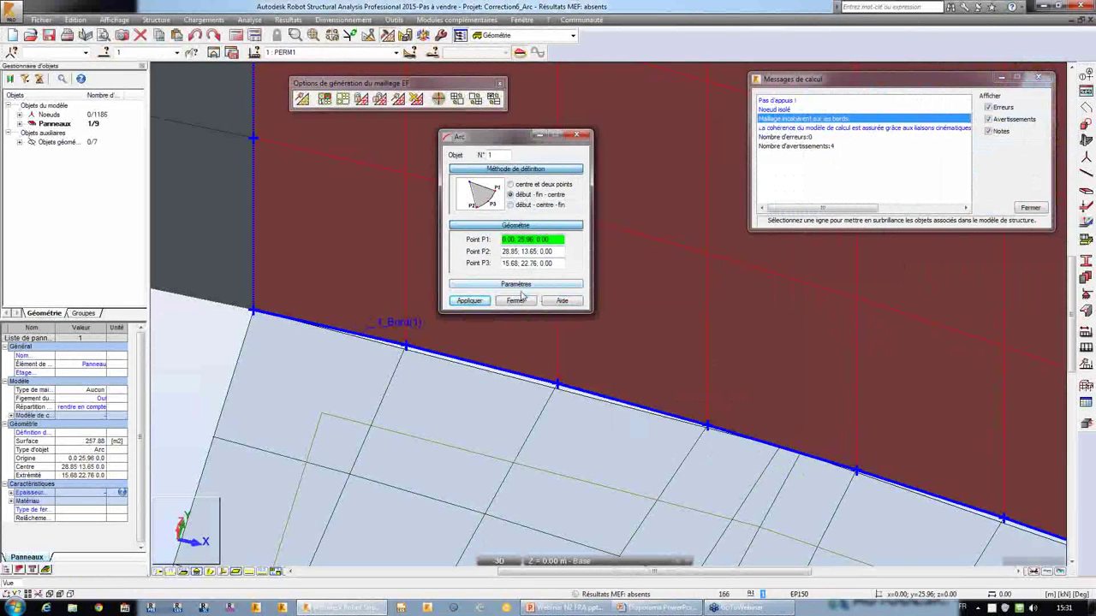
left_click(524, 284)
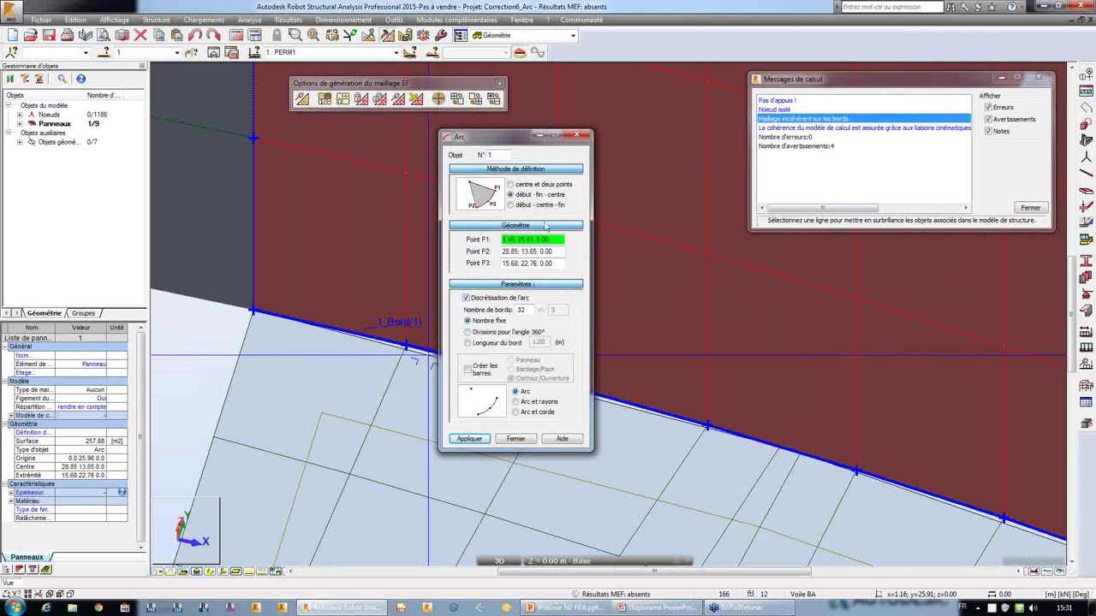
left_click(517, 440)
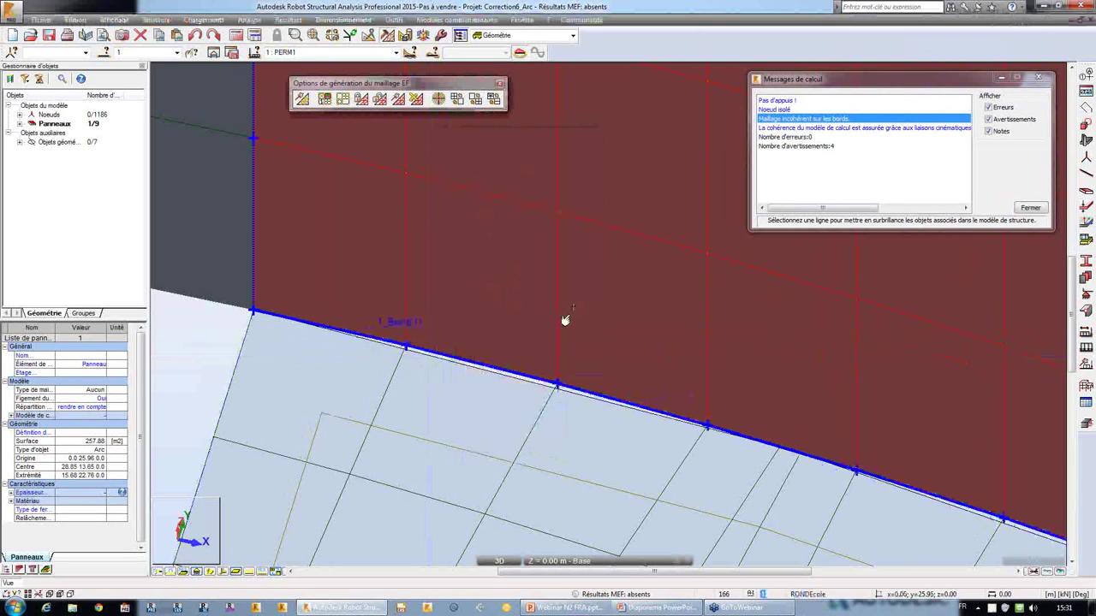
Open the object properties of the inner slab adjoining the curved wall and discard its meshing options
scroll(563, 321, "down", 3)
left_click(482, 347)
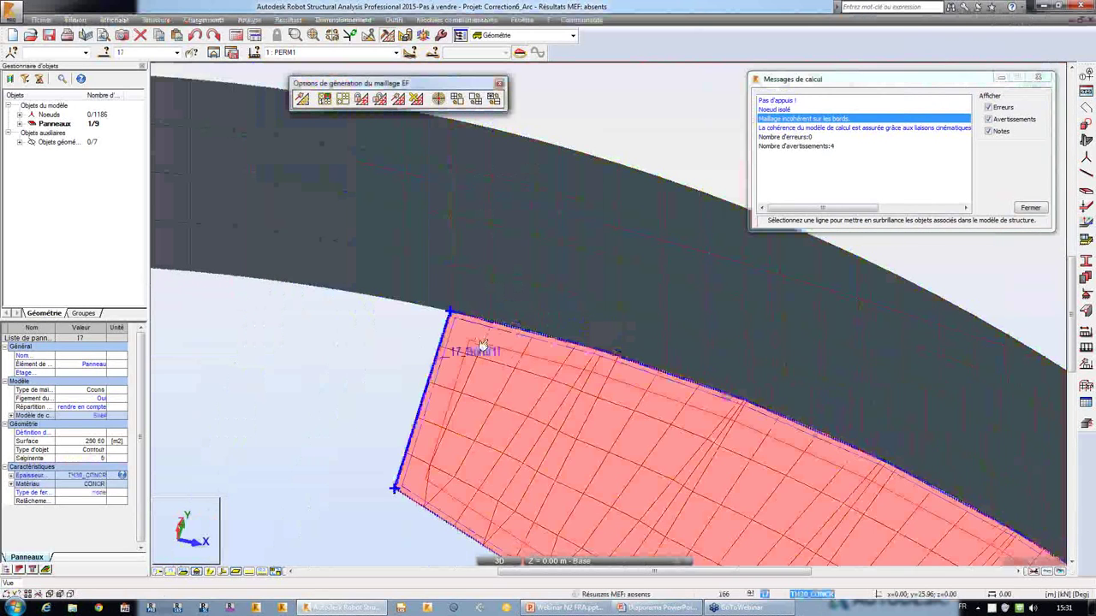
right_click(492, 345)
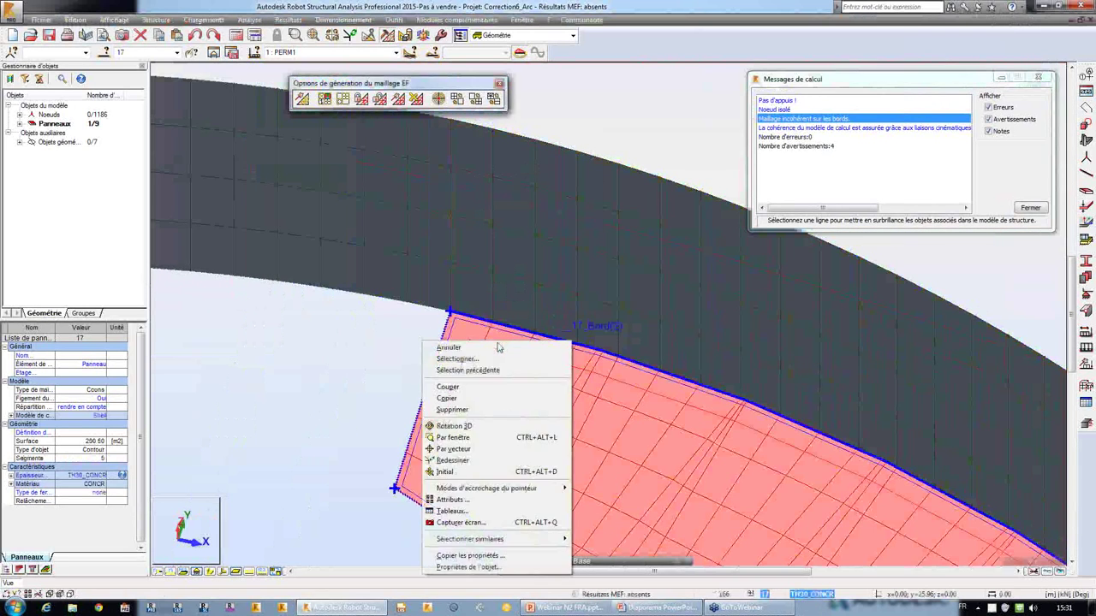
left_click(495, 567)
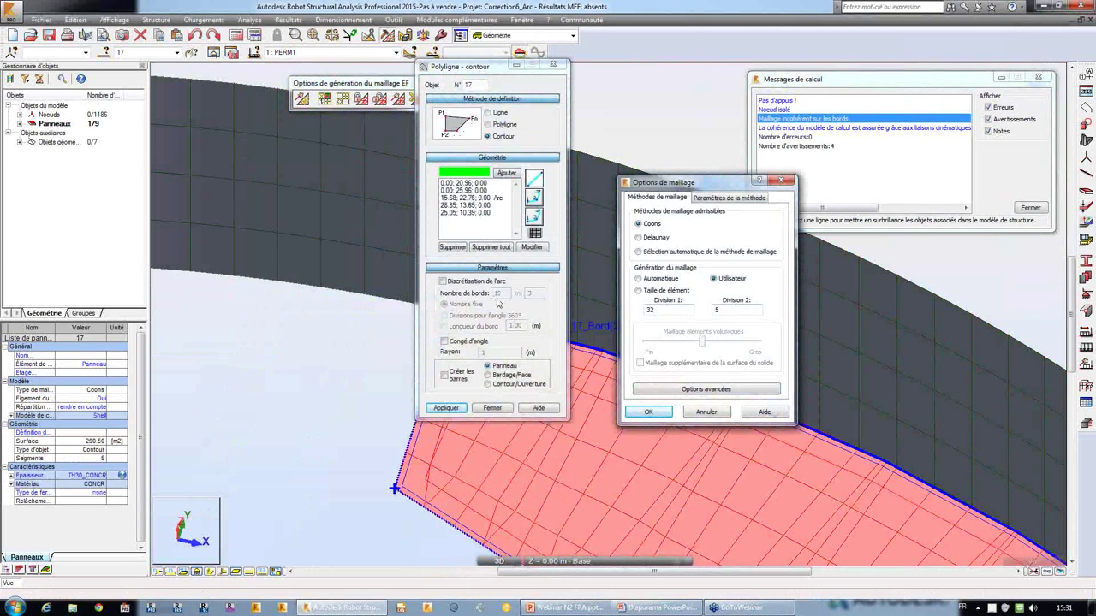
left_click(705, 412)
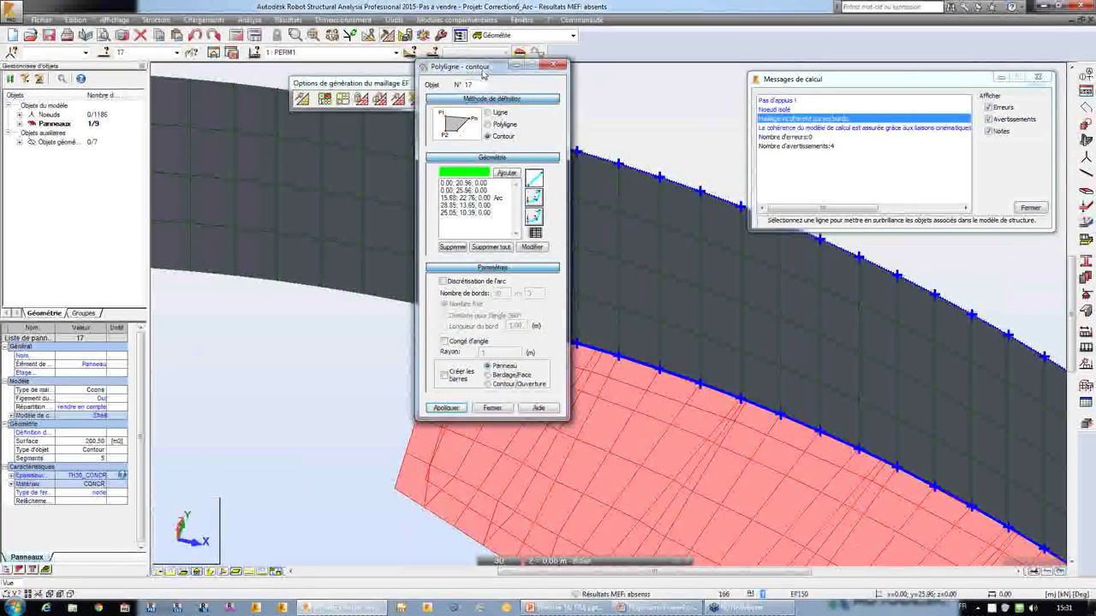
left_click_drag(484, 74, 309, 113)
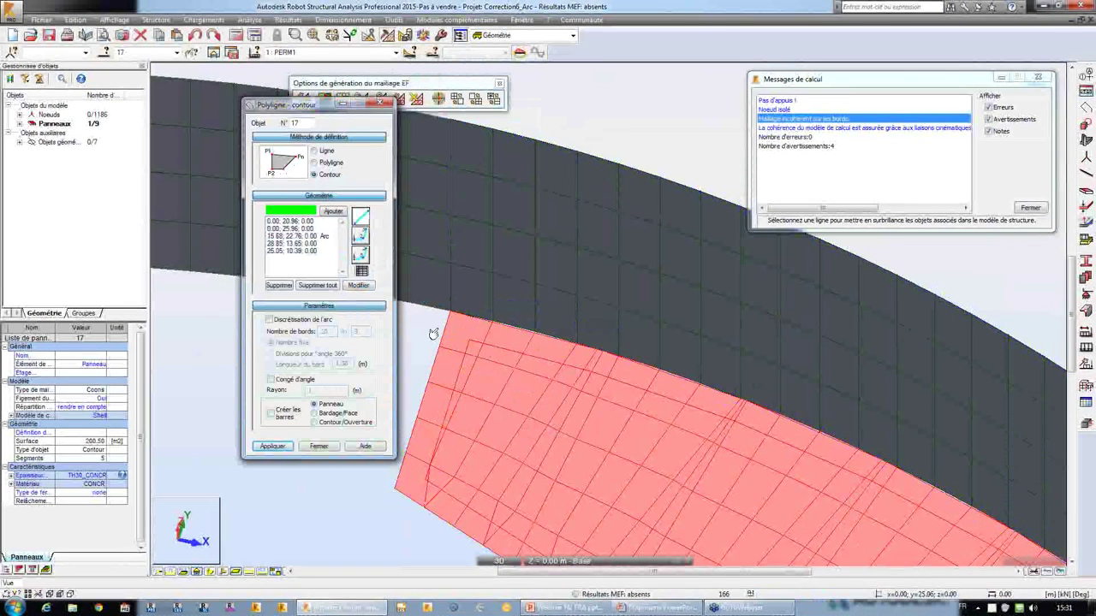
Discretise the arc segment of the slab's contour into a fixed number of 32 edges and apply the modification to the existing panel
left_click(324, 236)
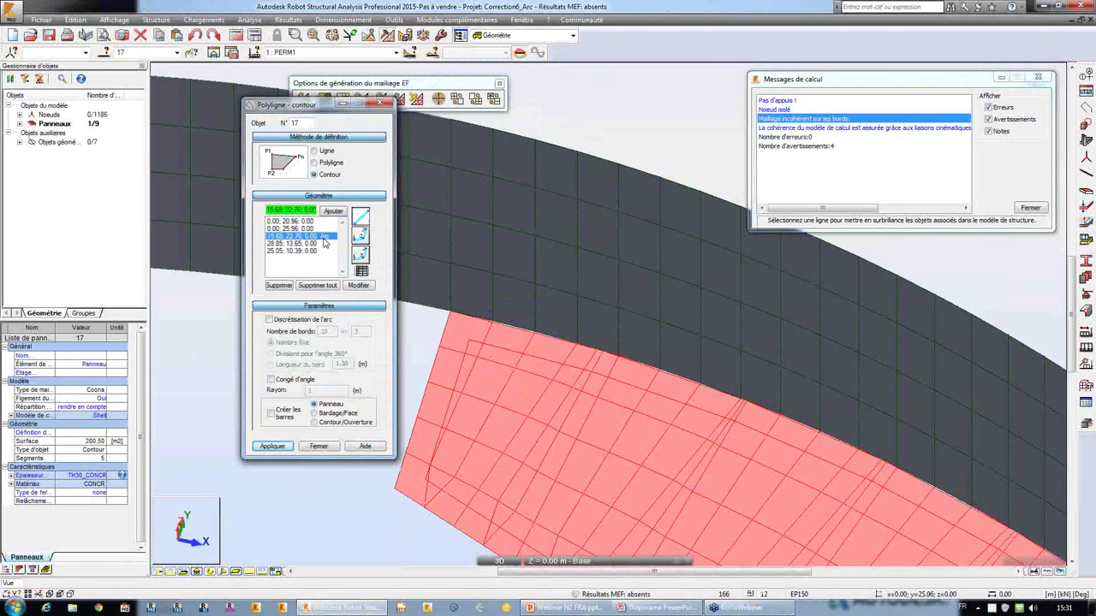
left_click(270, 319)
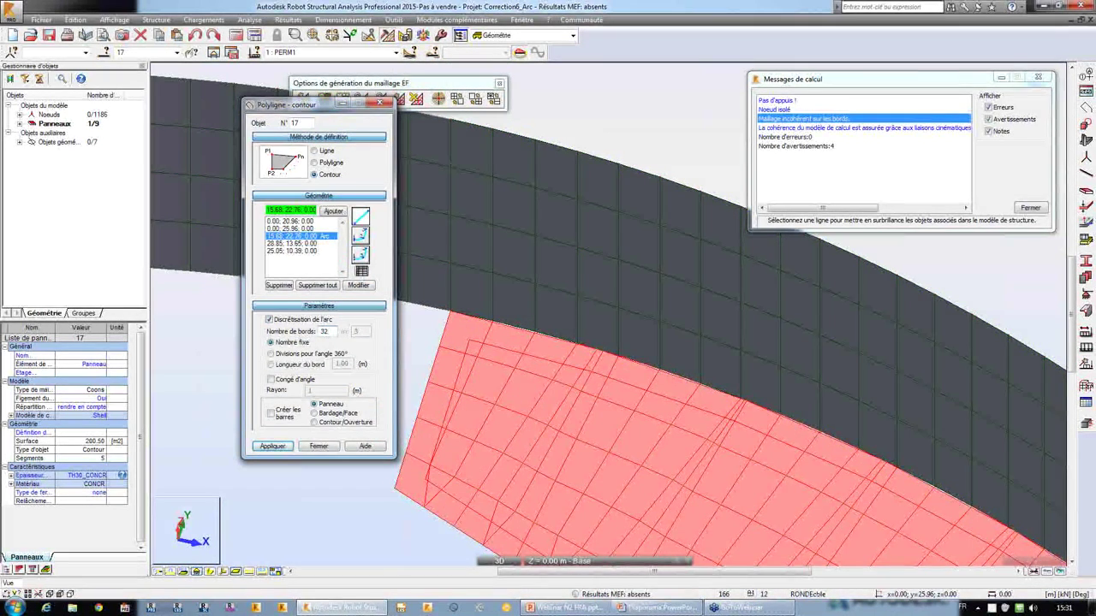
left_click(358, 287)
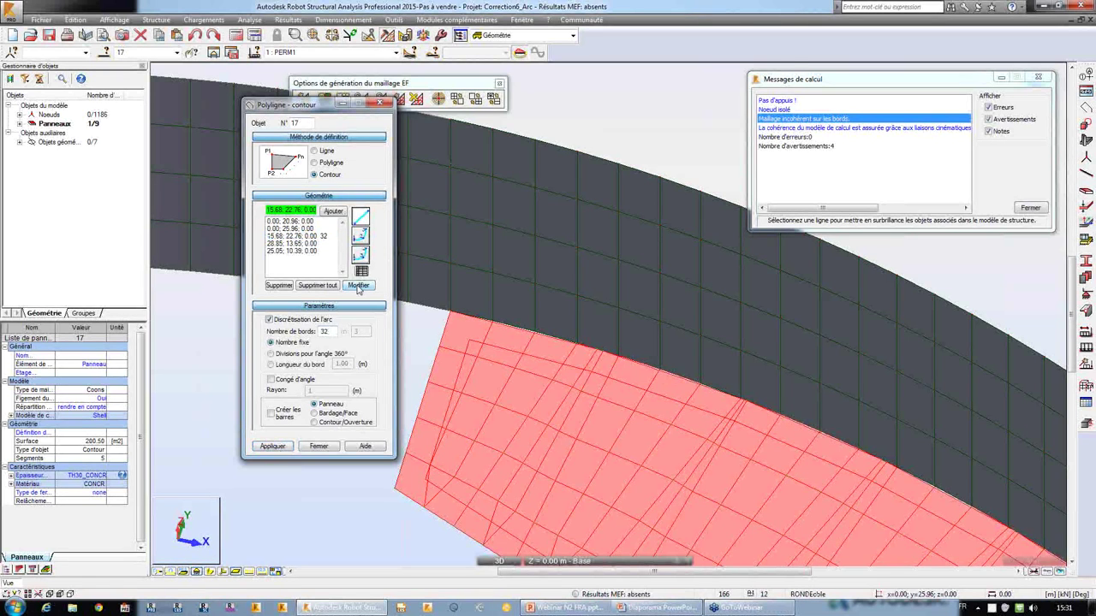
left_click(272, 447)
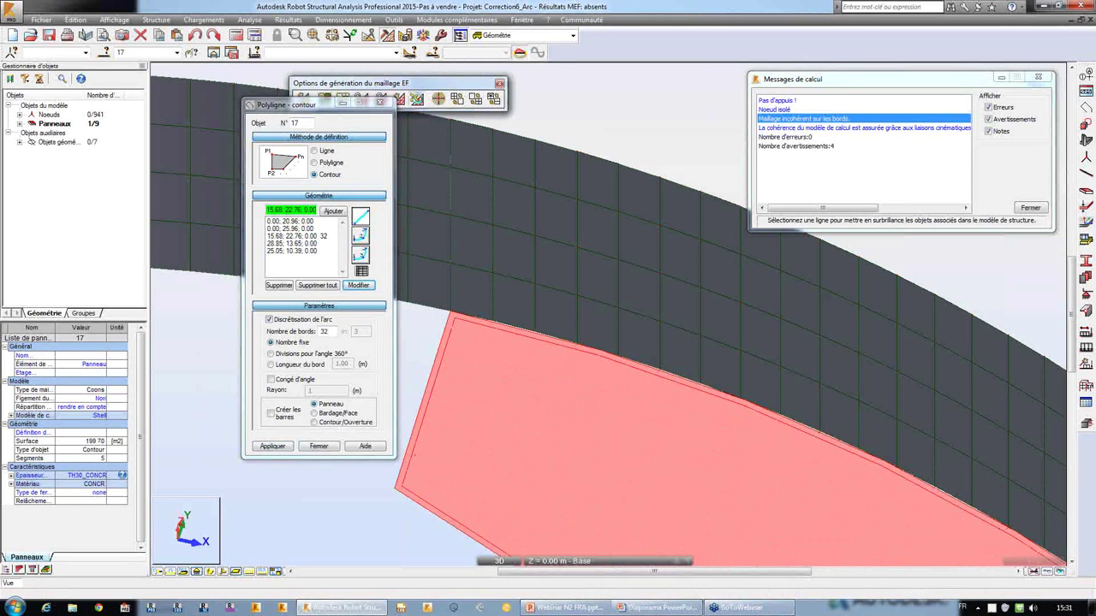
left_click(277, 449)
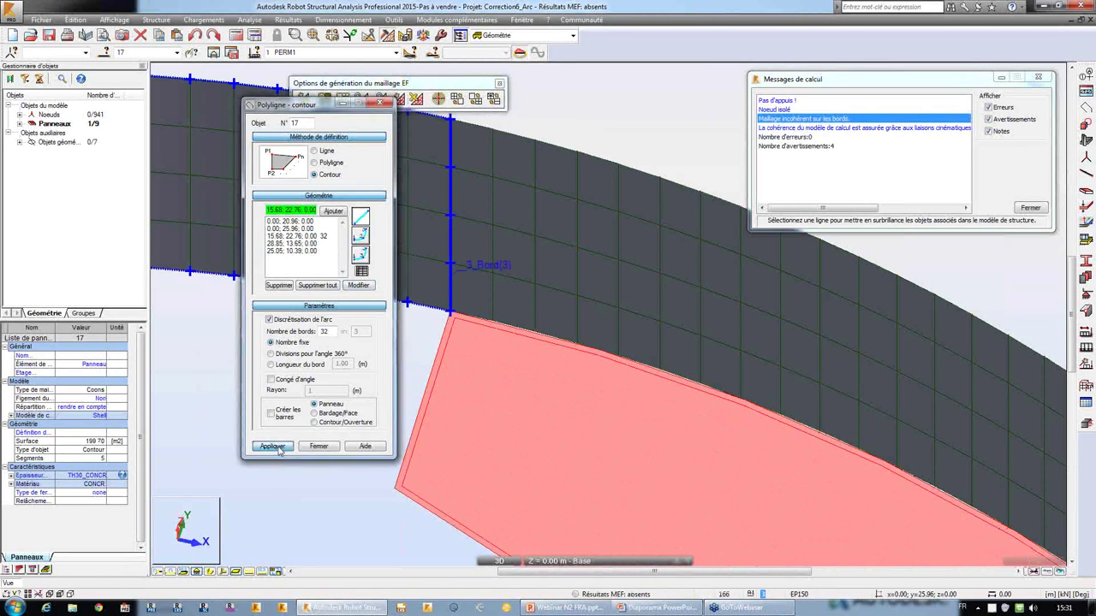
left_click(561, 332)
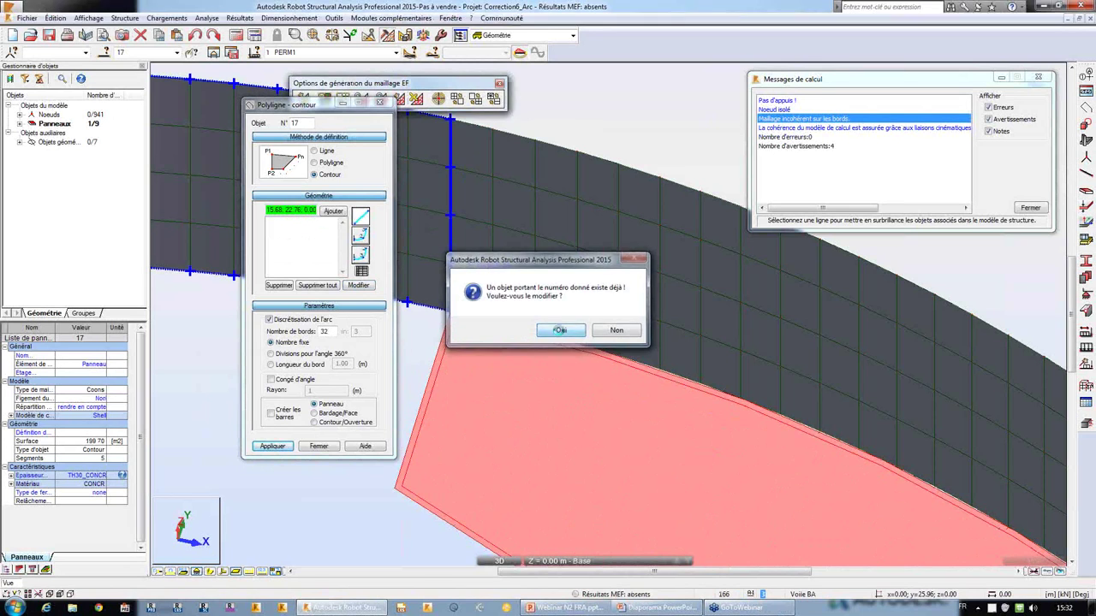
left_click(385, 104)
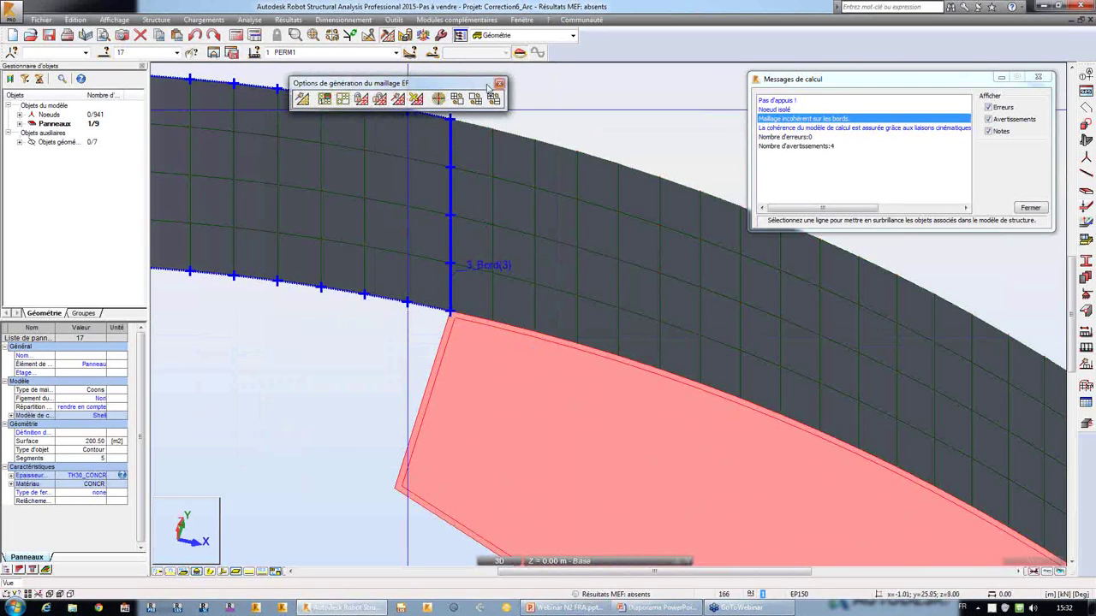
Regenerate the finite element mesh and examine it along the edge shared by the slab and the curved wall
left_click(302, 99)
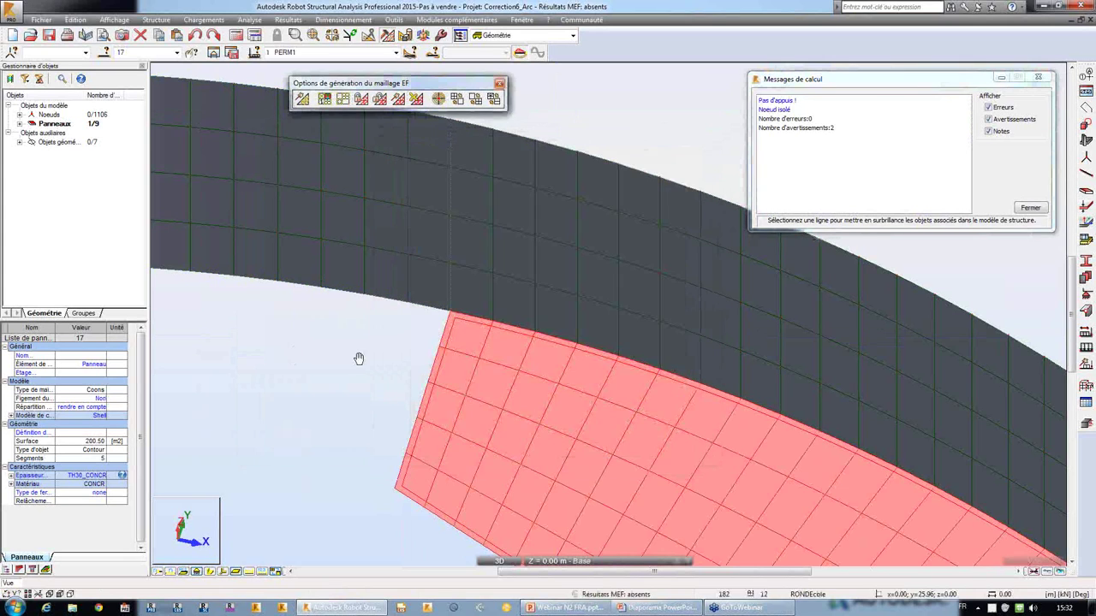
scroll(334, 353, "down", 5)
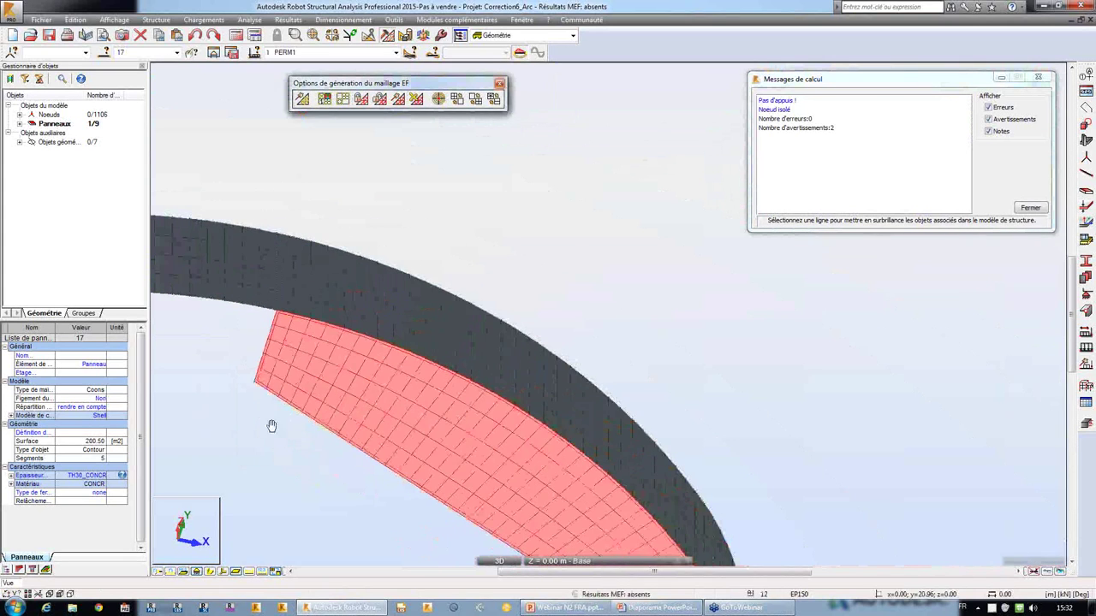
middle_click_drag(279, 340, 317, 353)
scroll(315, 358, "up", 2)
scroll(314, 360, "down", 1)
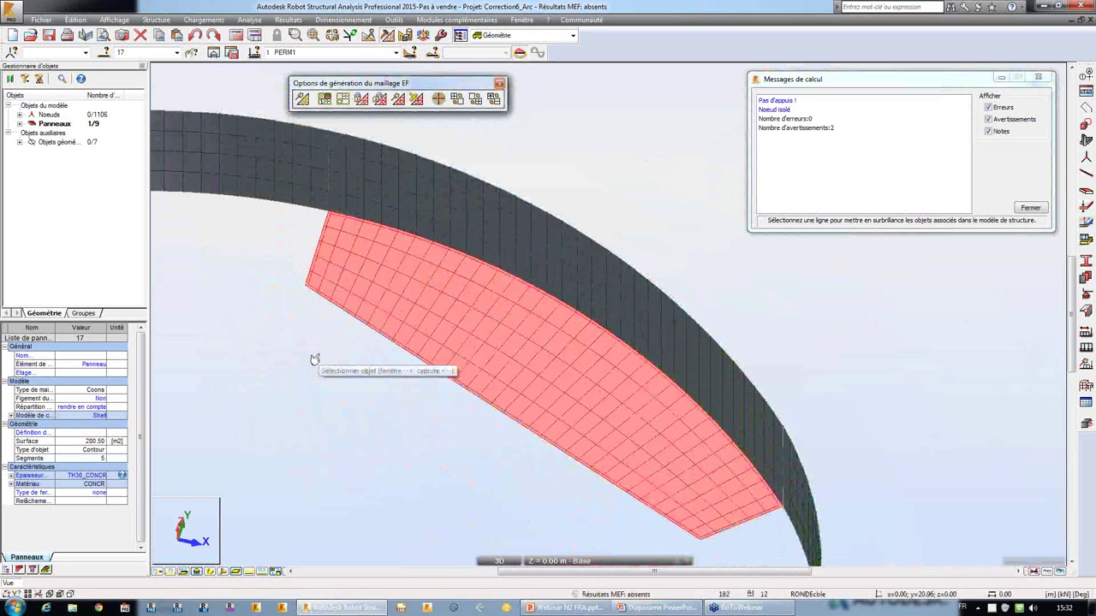
Switch to the PowerPoint slide show, view the slide on persistent incoherent mesh messages, and return to Robot
key("alt+Tab")
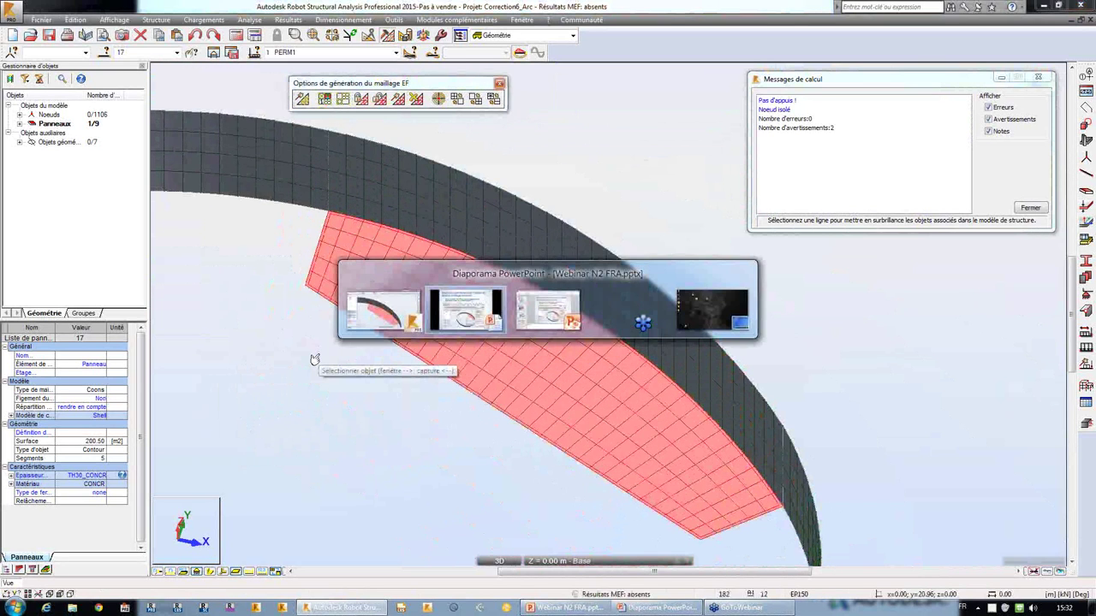
key("Right")
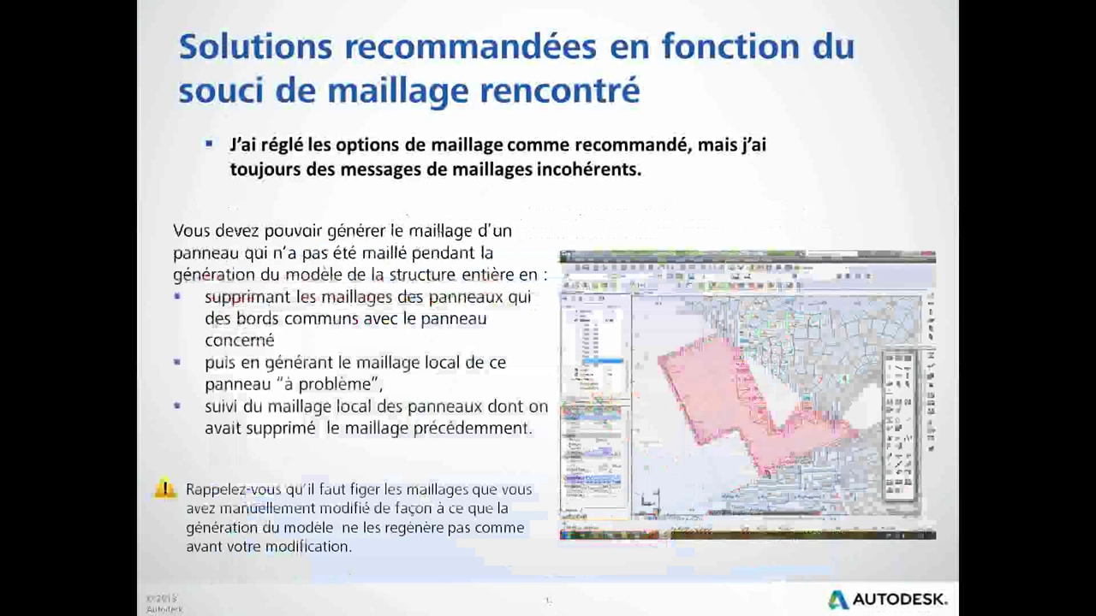
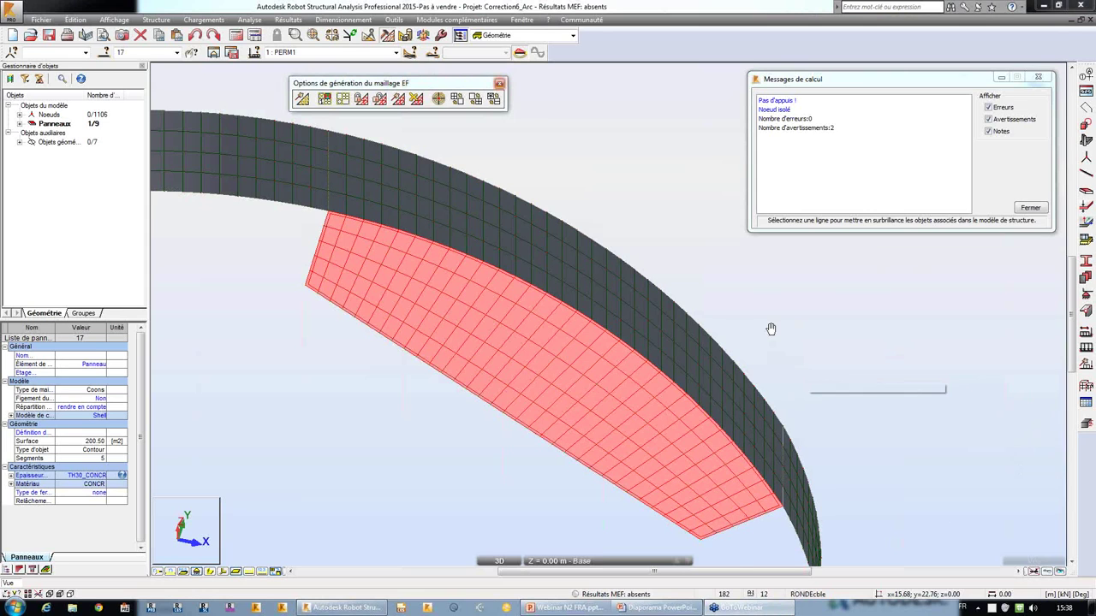
middle_click_drag(764, 325, 778, 362)
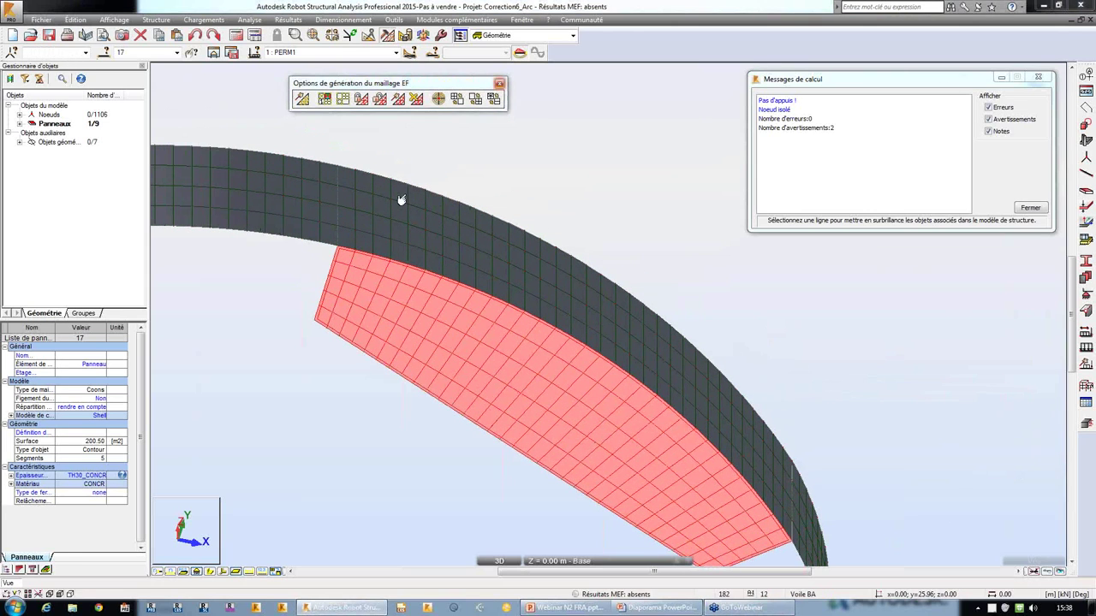
Open the project Correction2_OuverturePleine+Dalle.rtd without saving the changes to Correction6_Arc
left_click(30, 37)
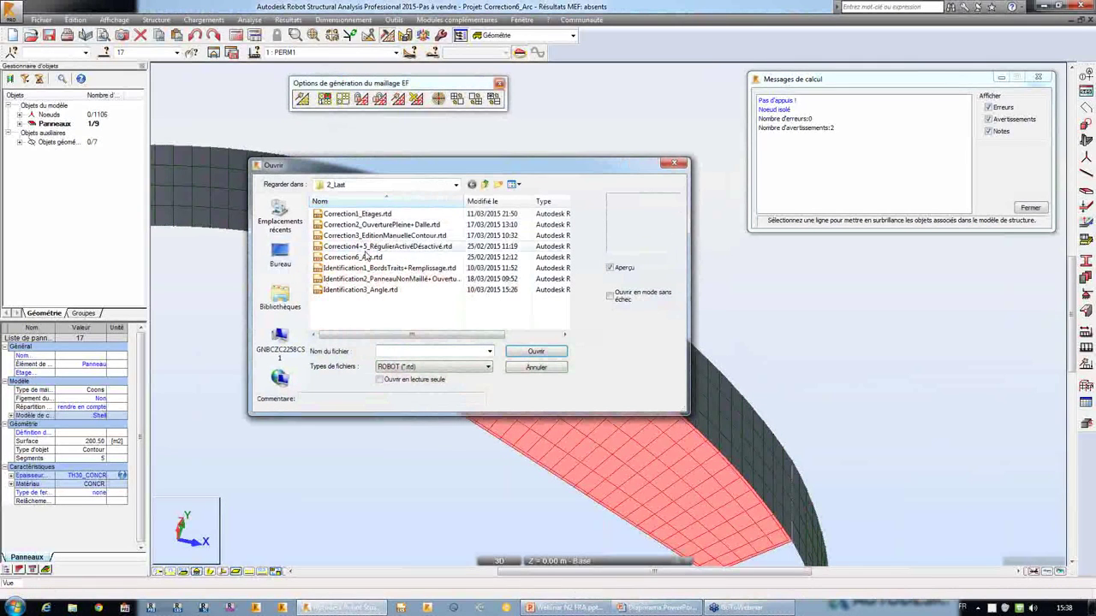
left_click(381, 224)
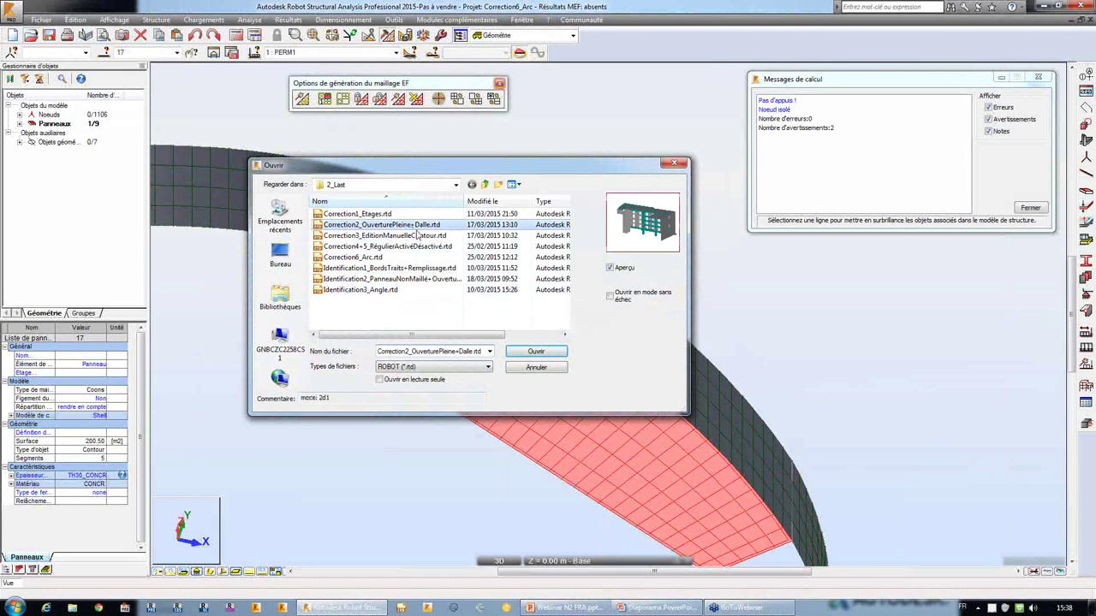
left_click(523, 353)
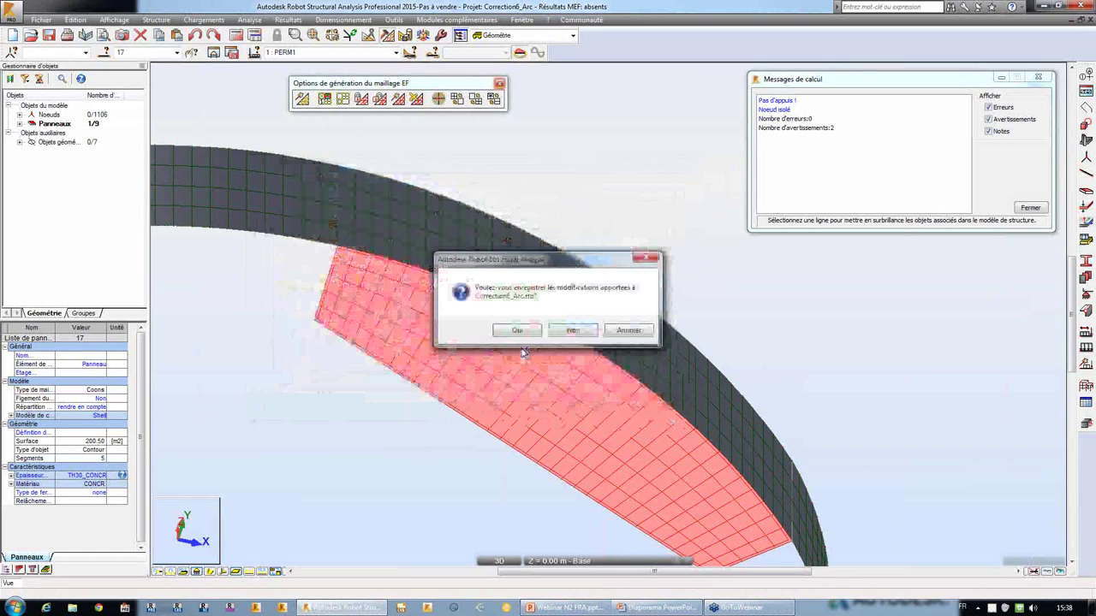
left_click(573, 332)
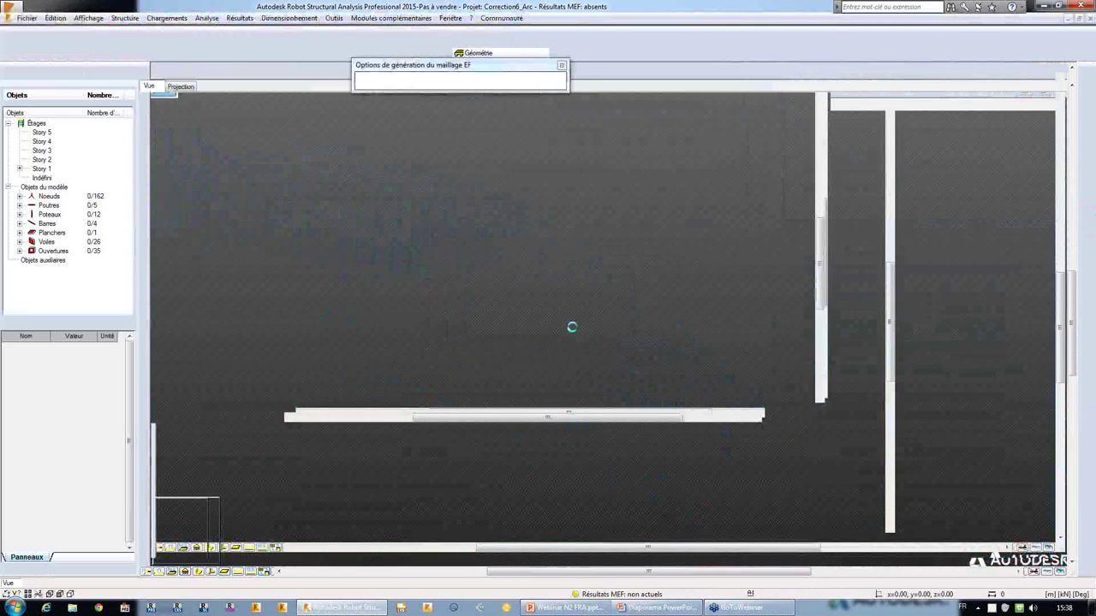
Examine the lower corner of the building's dark end wall and select the large opening extending past the lowest storey's wall edges
scroll(480, 363, "up", 5)
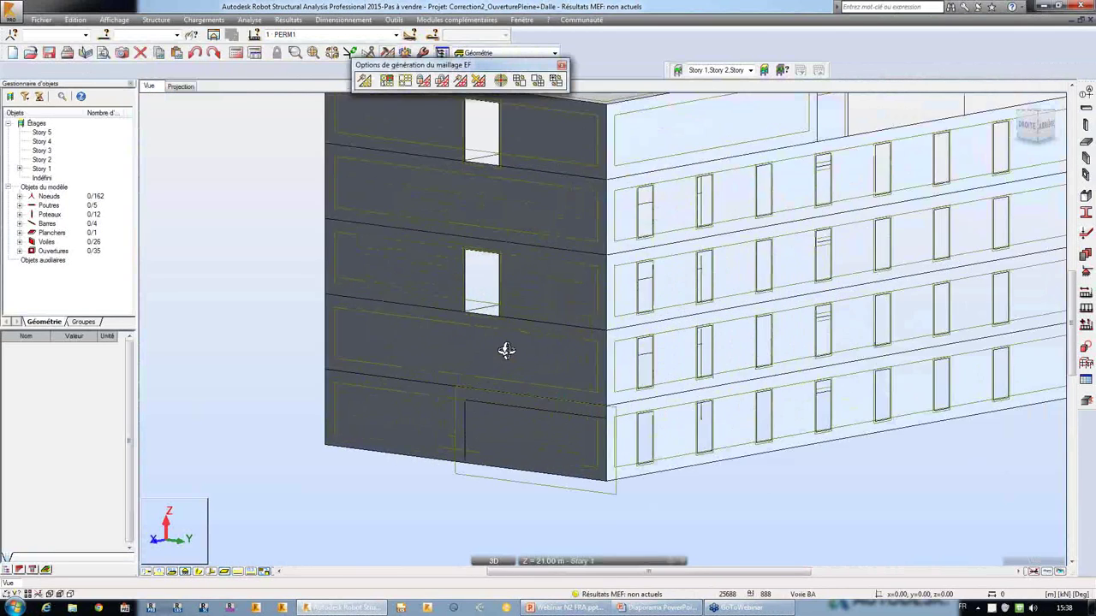
right_click(403, 314)
key("Escape")
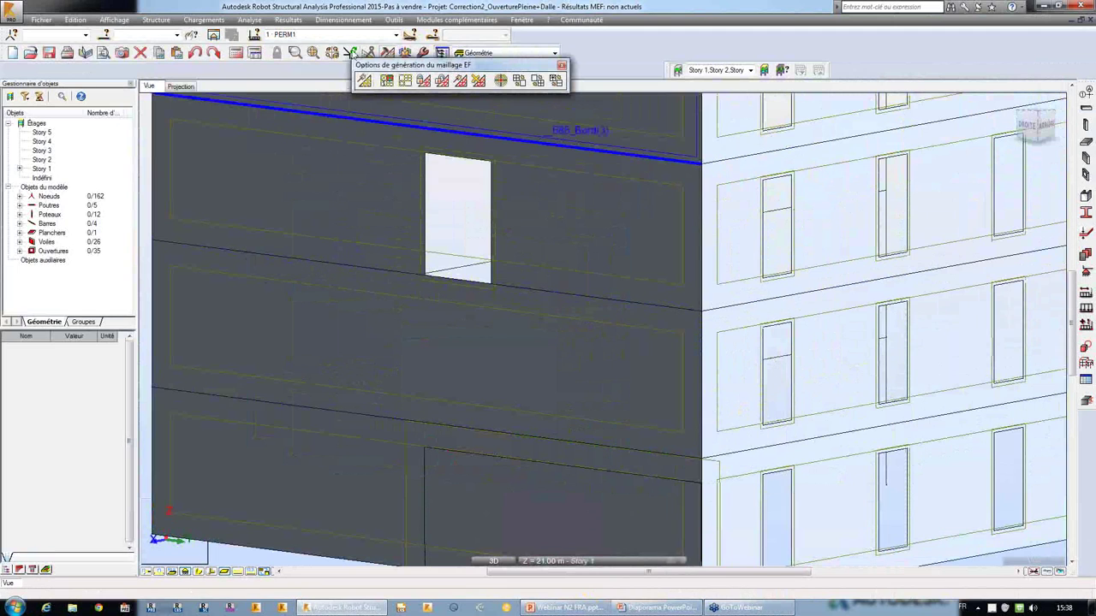
middle_click_drag(445, 175, 560, 326)
scroll(632, 501, "up", 5)
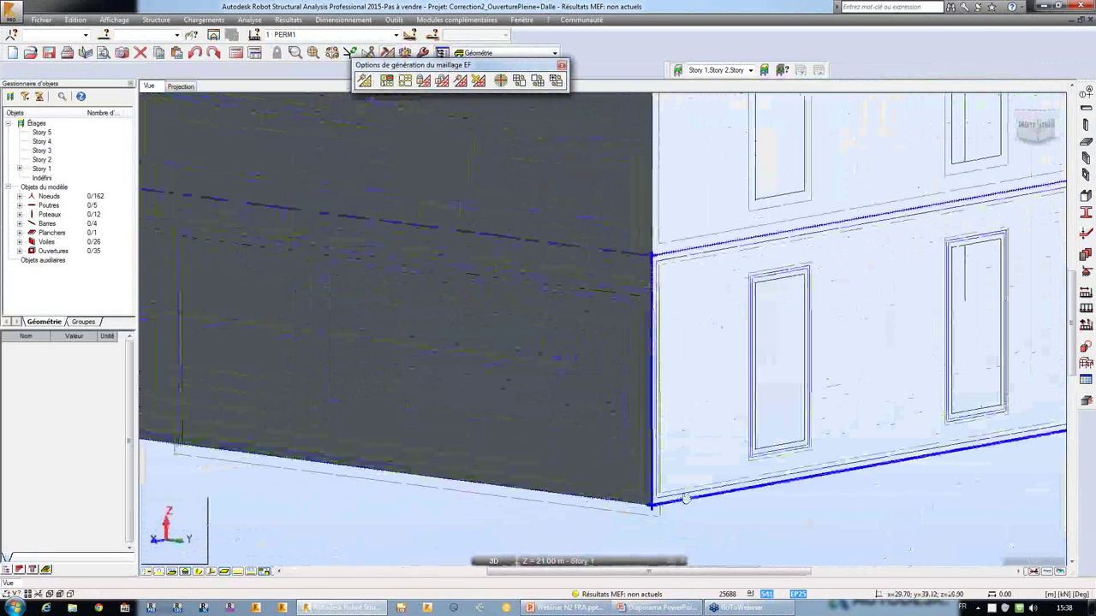
middle_click_drag(632, 501, 602, 209)
scroll(568, 445, "down", 3)
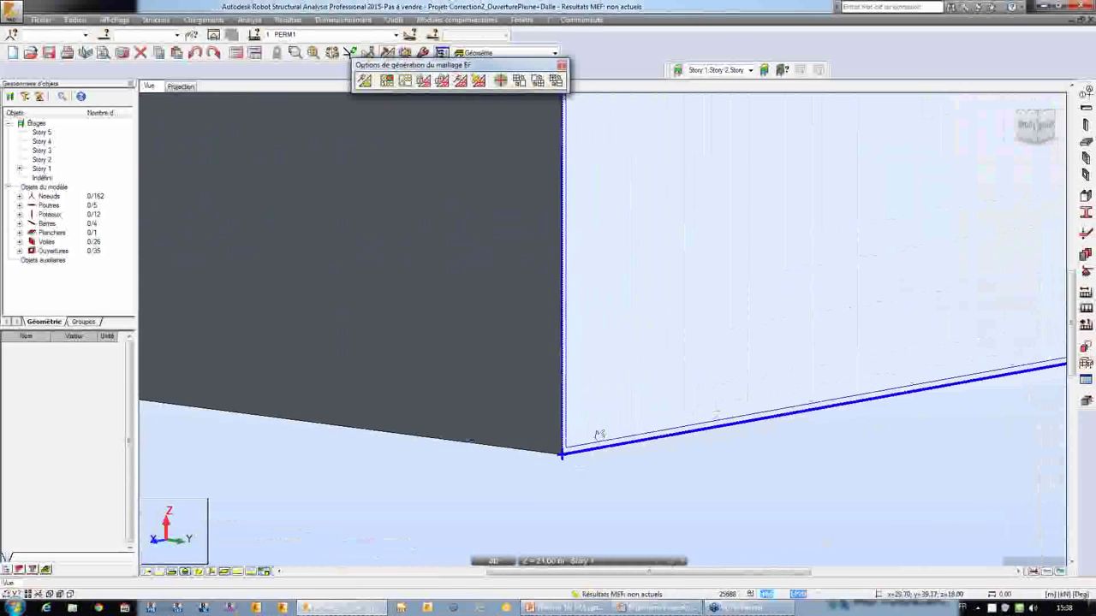
scroll(631, 454, "down", 5)
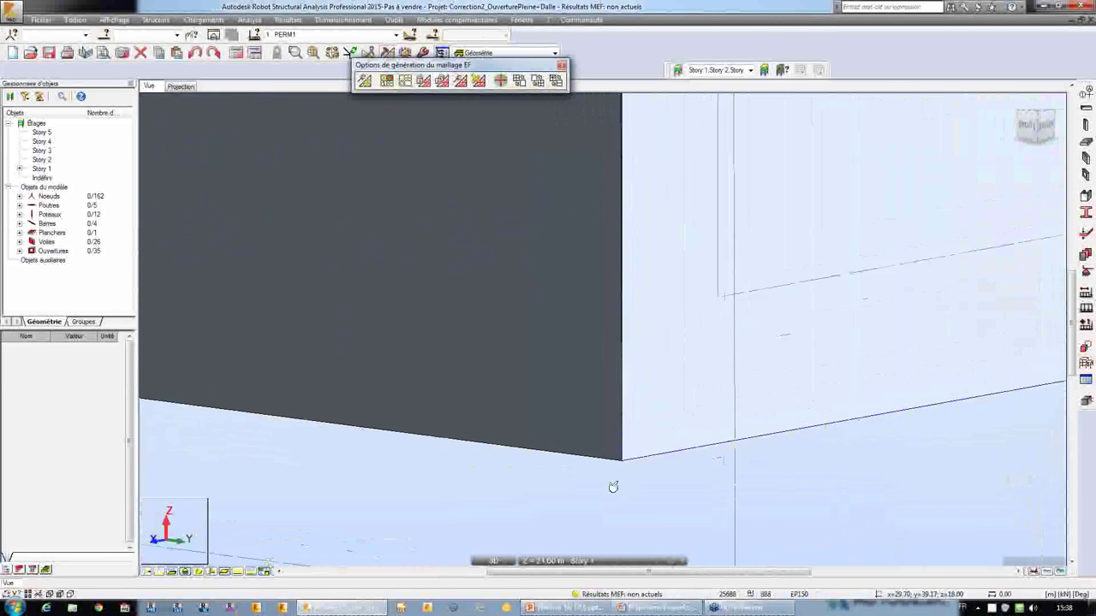
left_click(501, 353)
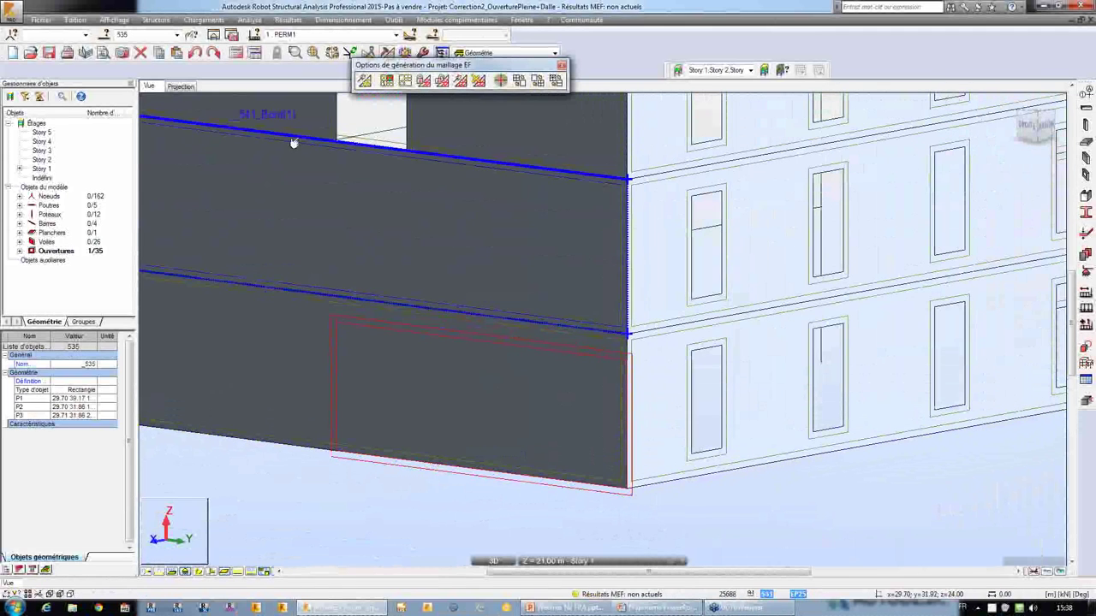
Set up a detailed structure correction that adjusts the current selection to a plane with a precision of 0.02 m
left_click(76, 20)
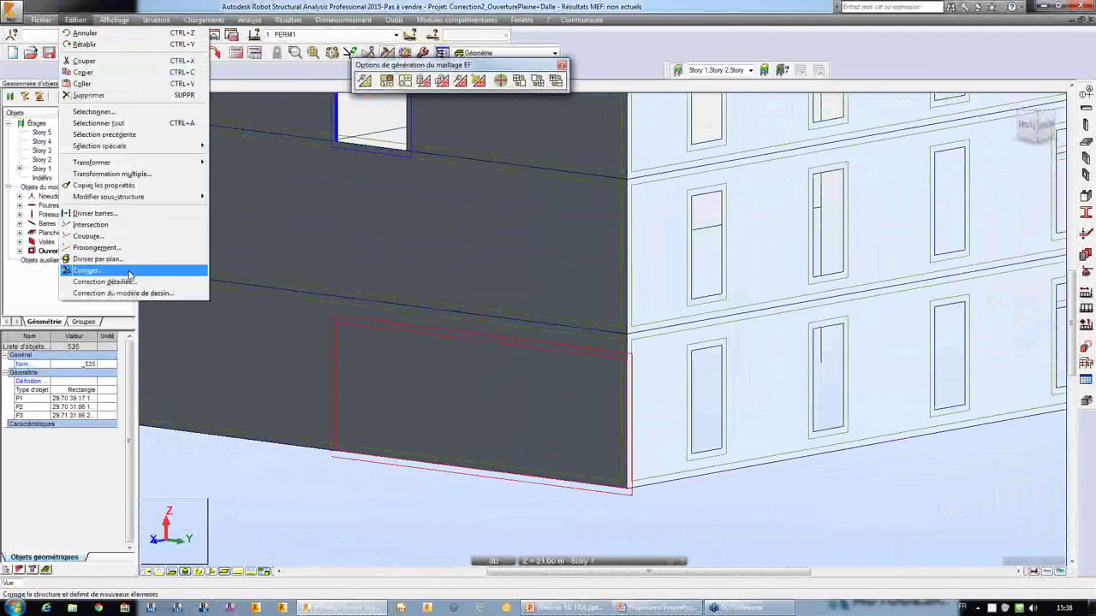
left_click(139, 284)
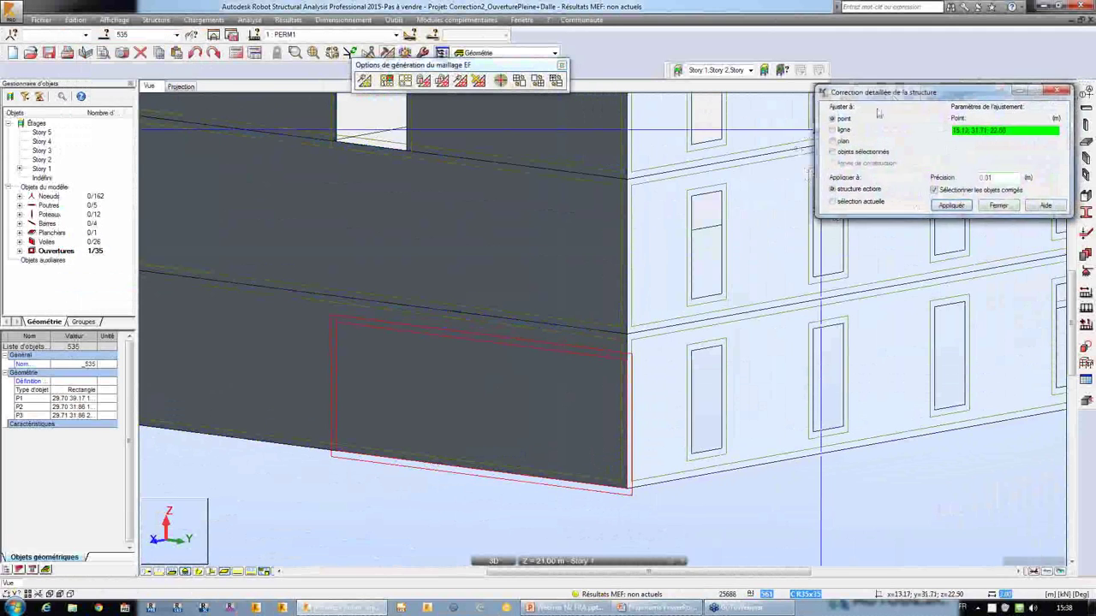
left_click(734, 301)
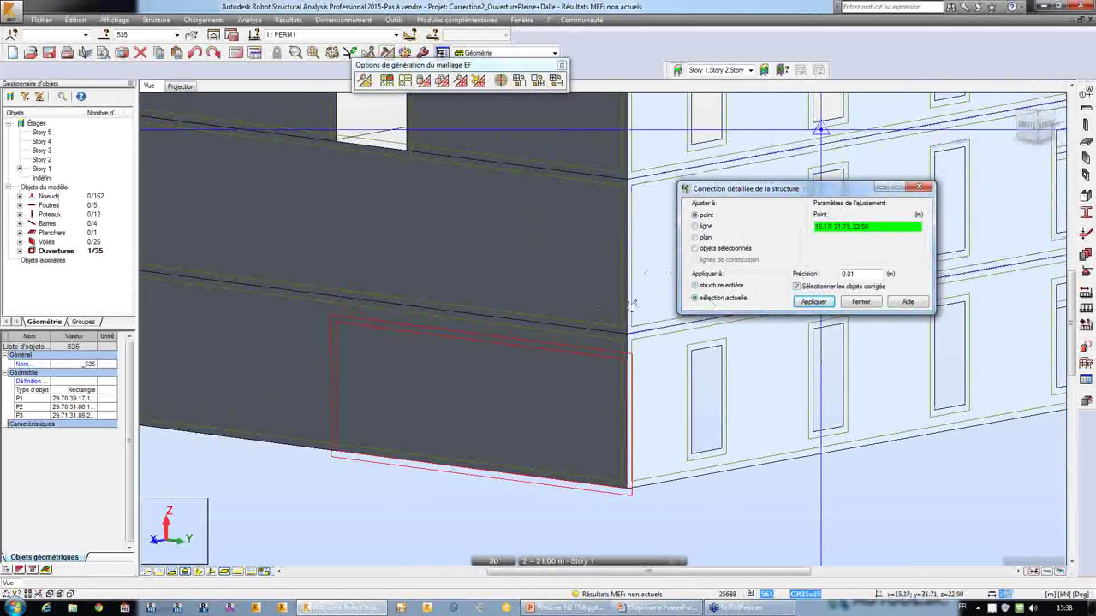
middle_click_drag(533, 277, 470, 281)
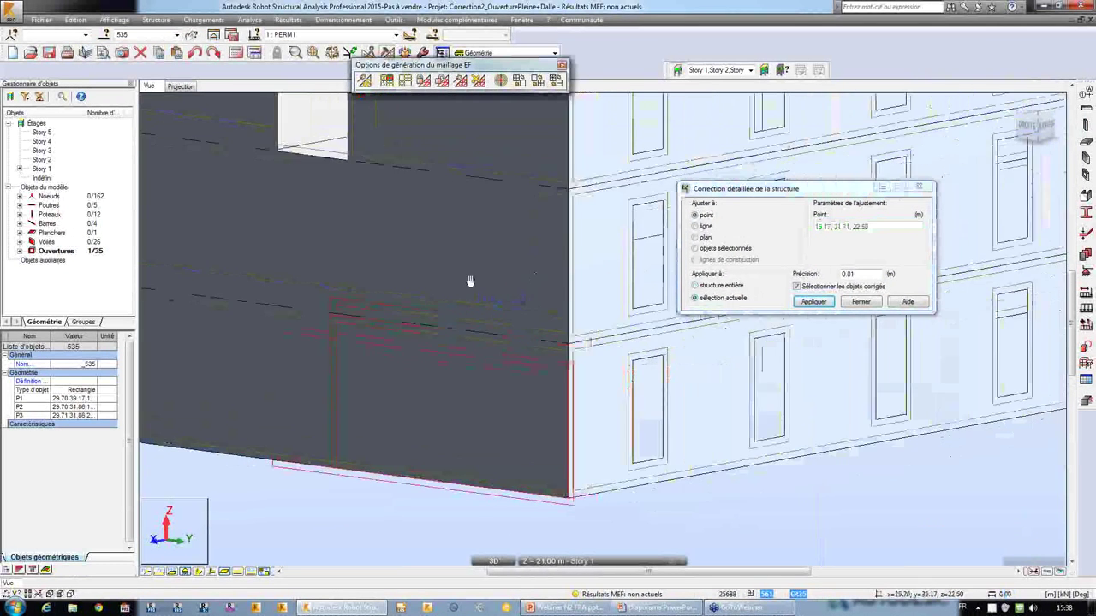
left_click(694, 237)
left_click_drag(805, 204, 827, 232)
left_click(887, 305)
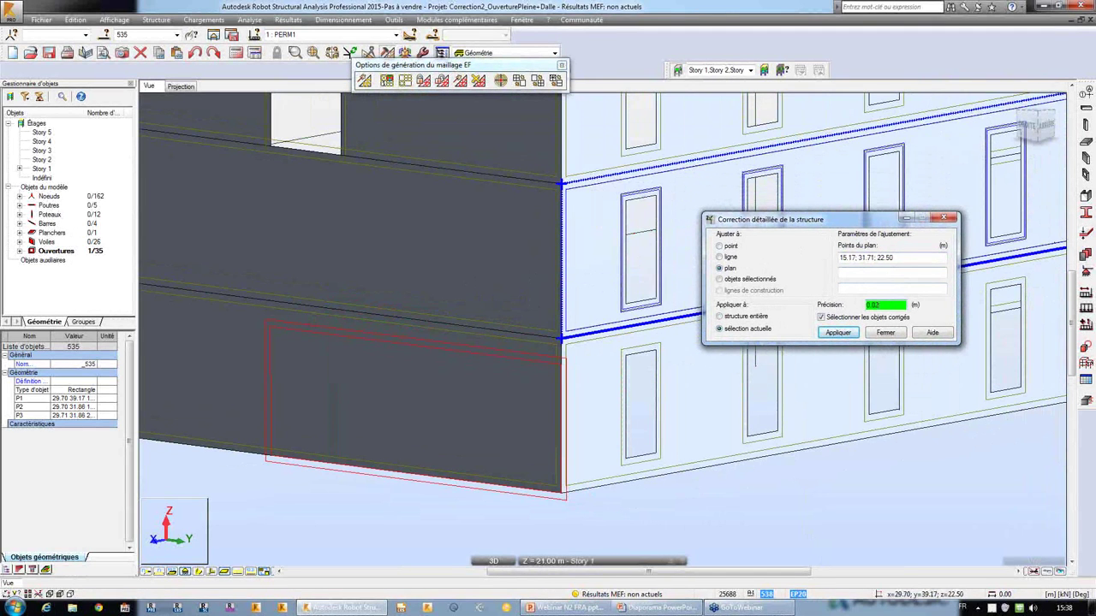
Define the first two plane points at the dark end wall's lower corners, 29.70; 39.17; 18.00 and 29.70; 24.66; 18.00
left_click(891, 257)
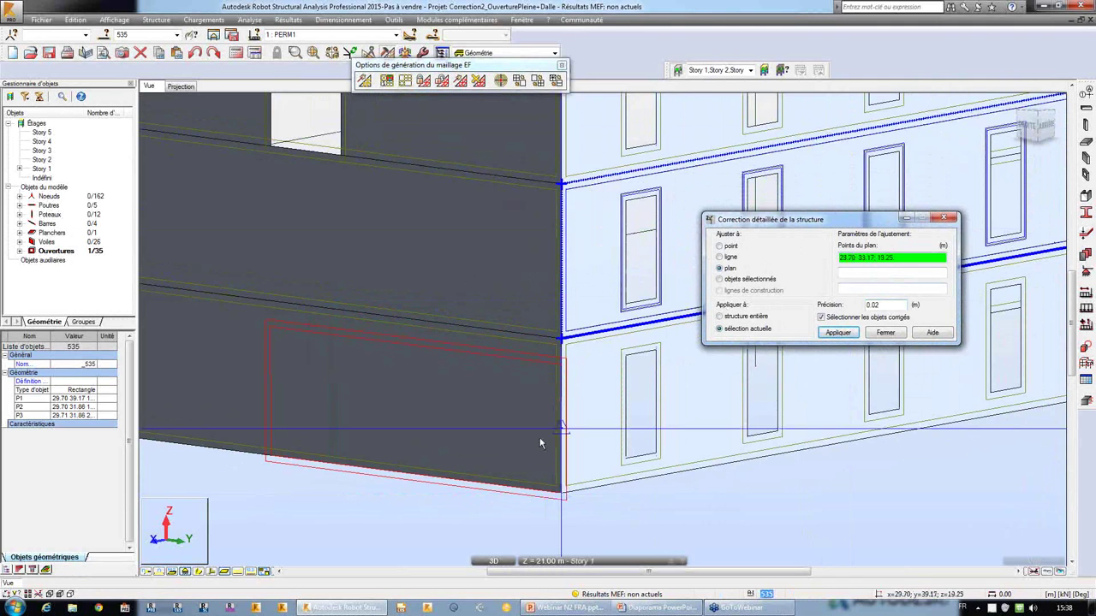
scroll(539, 432, "up", 5)
scroll(501, 392, "up", 5)
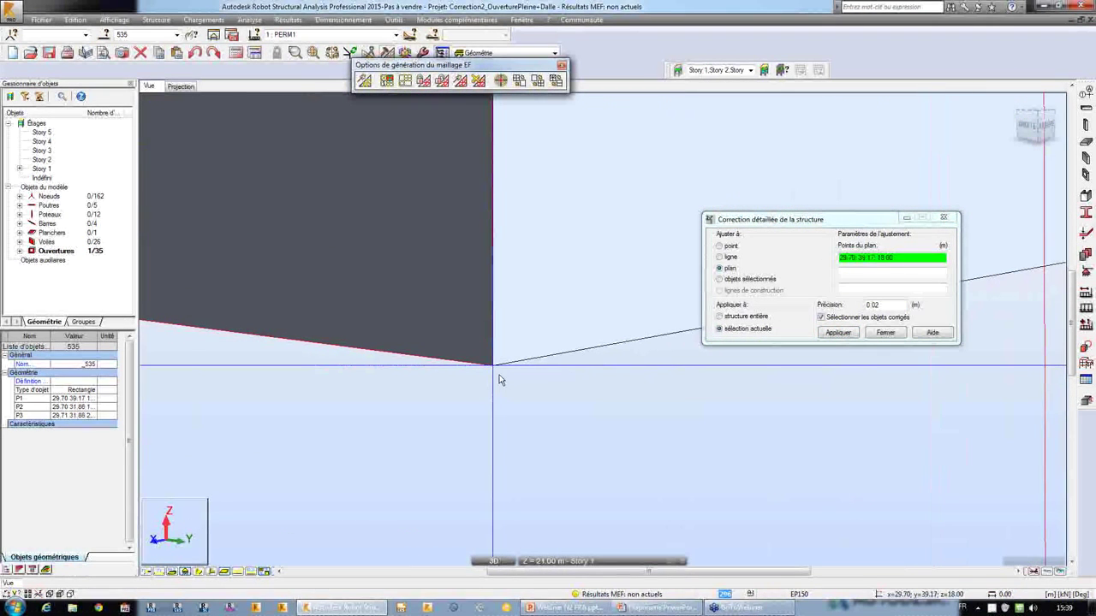
left_click(500, 379)
scroll(562, 411, "up", 3)
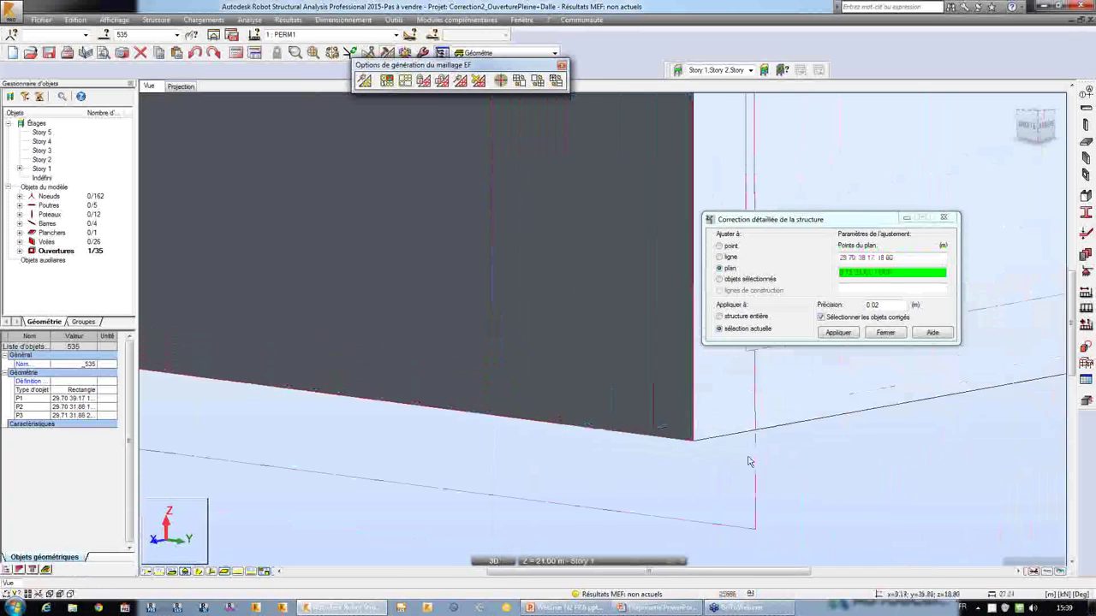
scroll(749, 463, "down", 5)
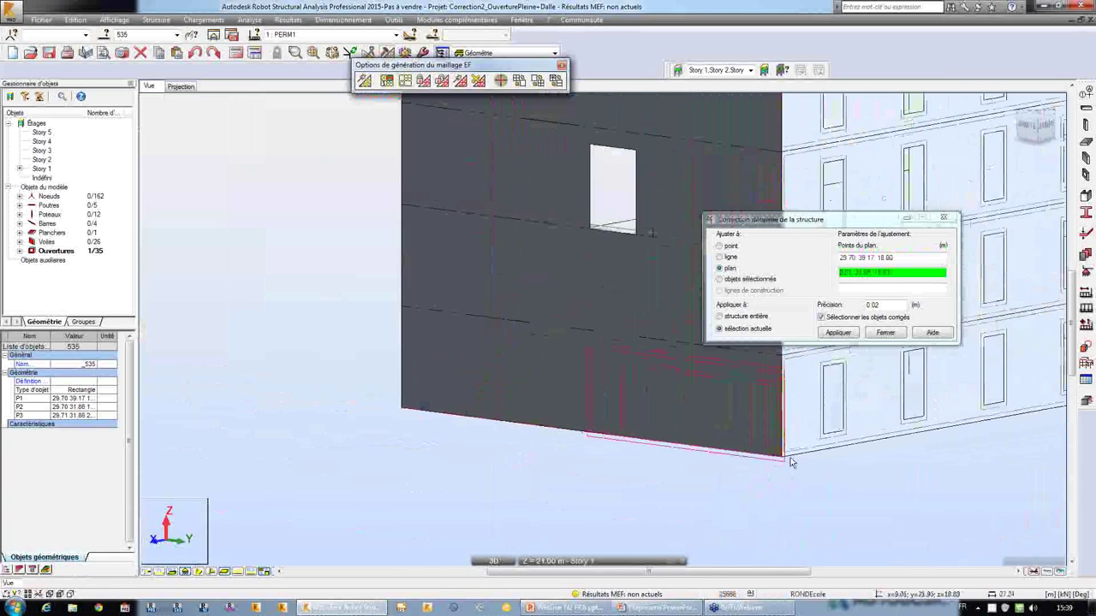
scroll(483, 413, "up", 5)
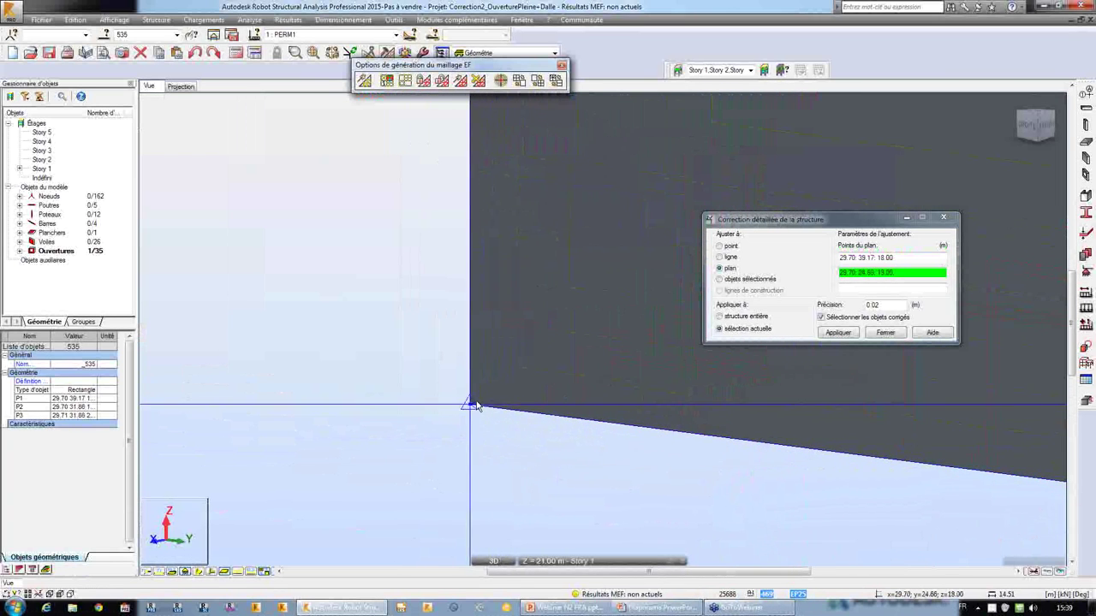
left_click(453, 408)
Define the third plane point at the dark end wall's upper far corner, 29.70; 24.66; 33.00
middle_click_drag(440, 409, 380, 470)
scroll(381, 471, "down", 6)
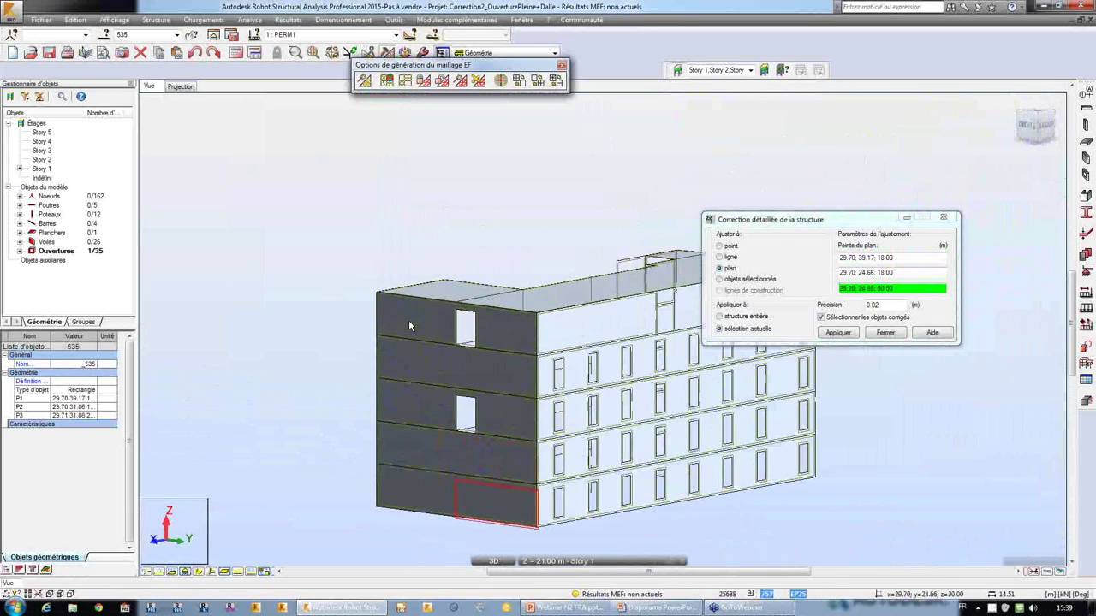
scroll(369, 275, "up", 6)
scroll(292, 248, "up", 3)
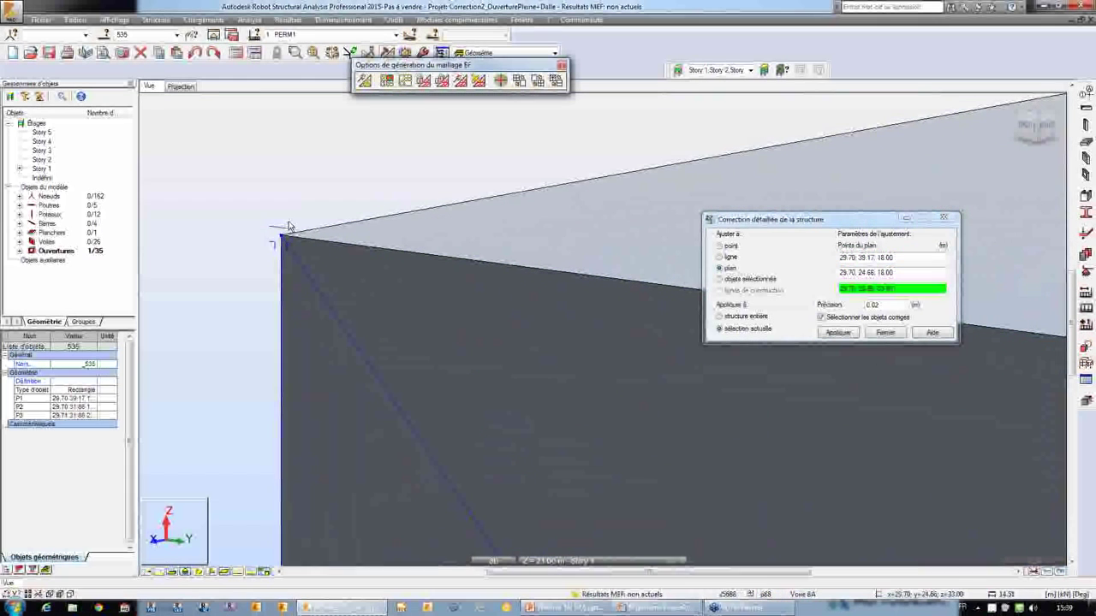
scroll(290, 233, "up", 3)
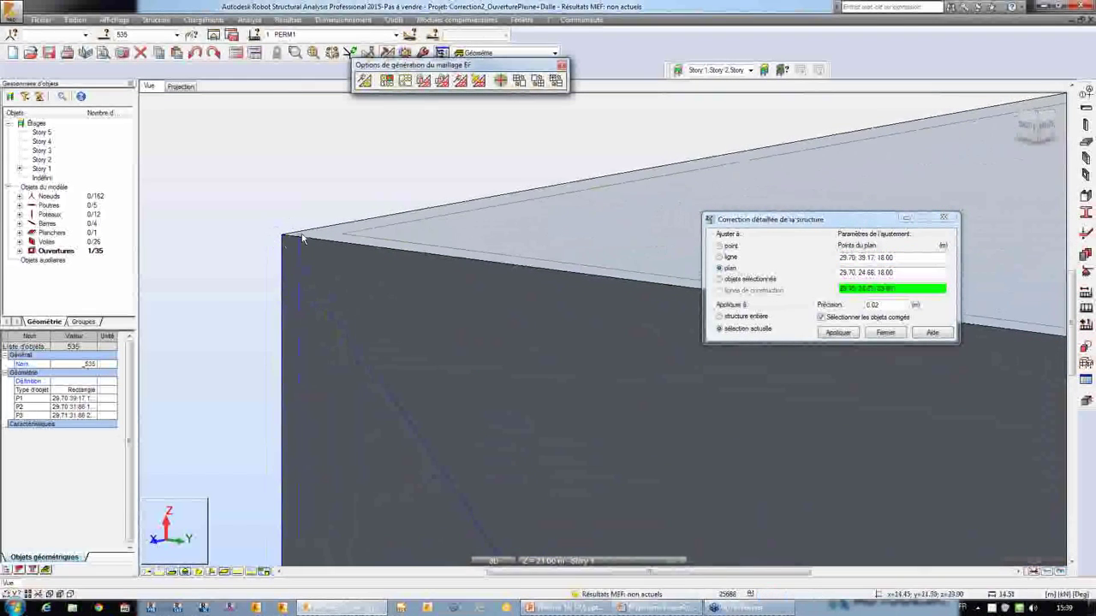
left_click(282, 235)
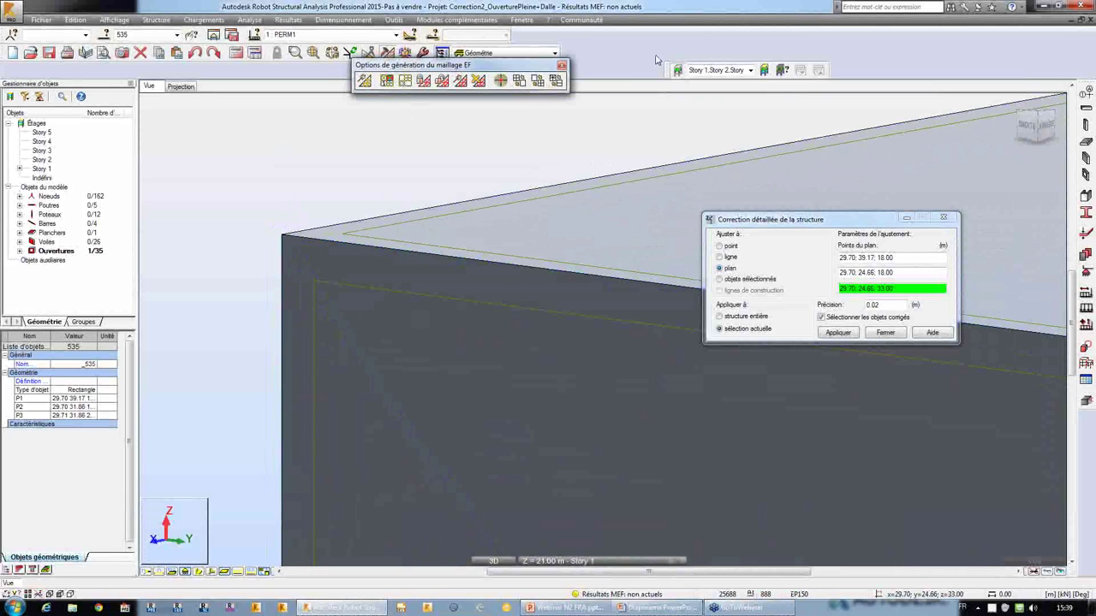
scroll(332, 226, "down", 1)
scroll(332, 227, "down", 6)
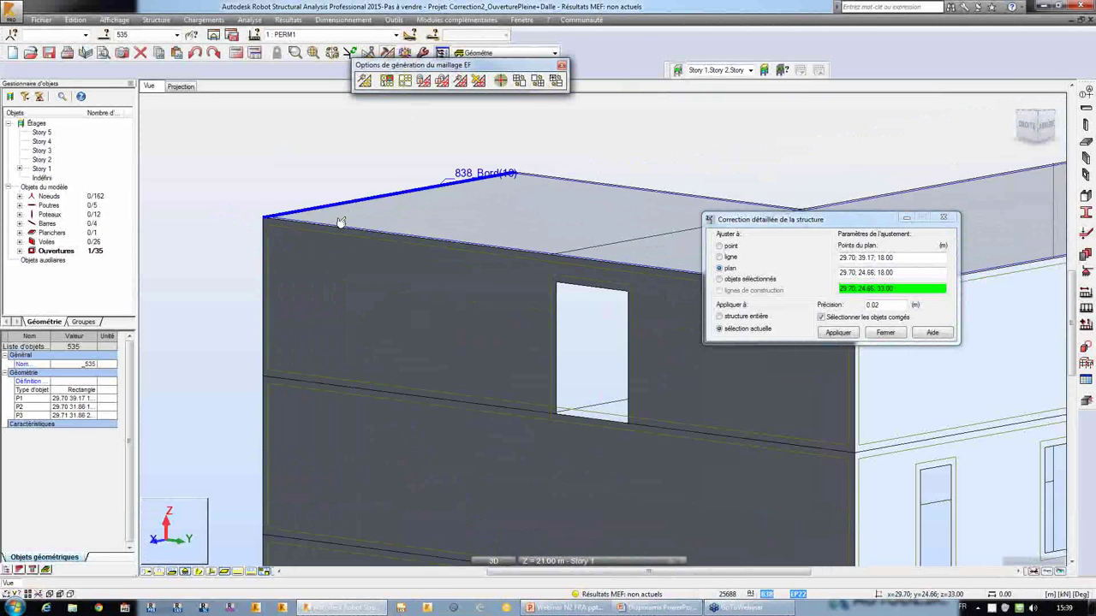
Apply the plane correction to the selected opening and examine the result on the lowest storey's end wall
left_click(838, 333)
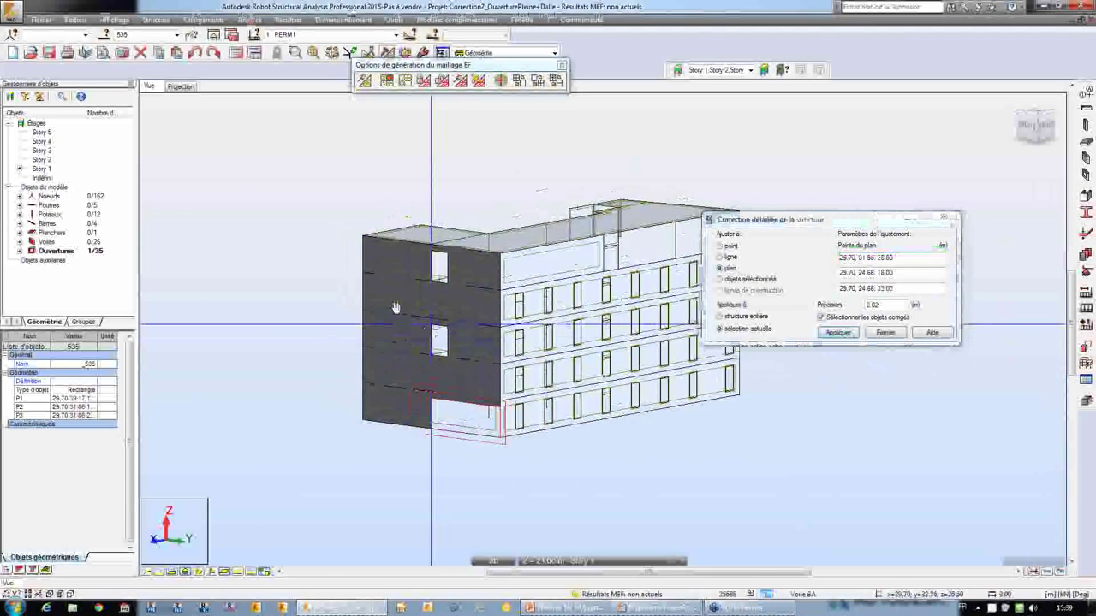
middle_click_drag(424, 332, 318, 264)
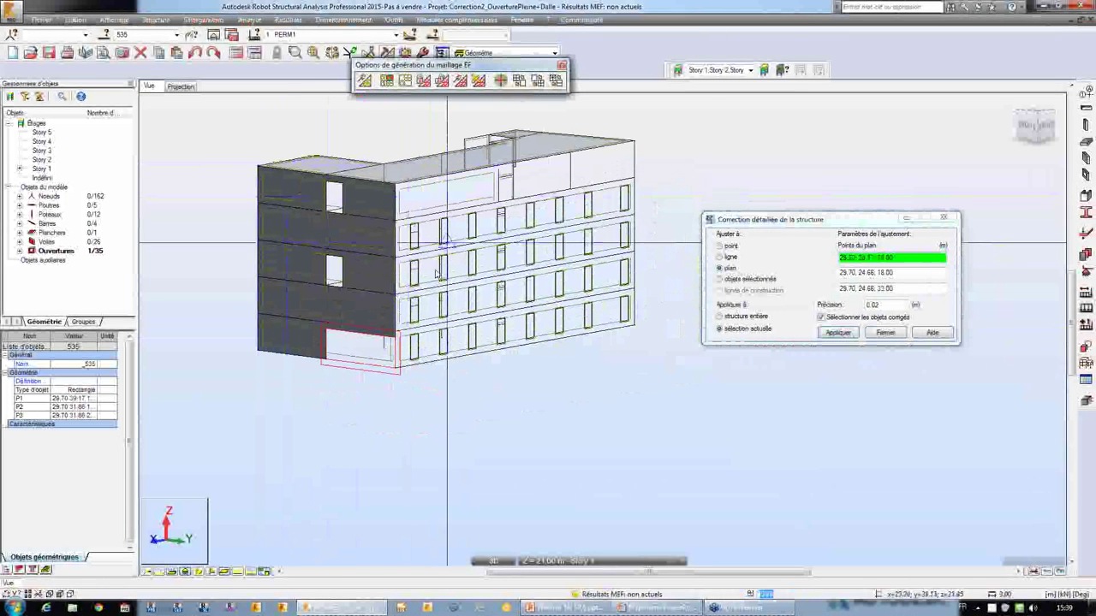
scroll(341, 297, "up", 2)
scroll(342, 297, "down", 2)
middle_click_drag(357, 255, 422, 359)
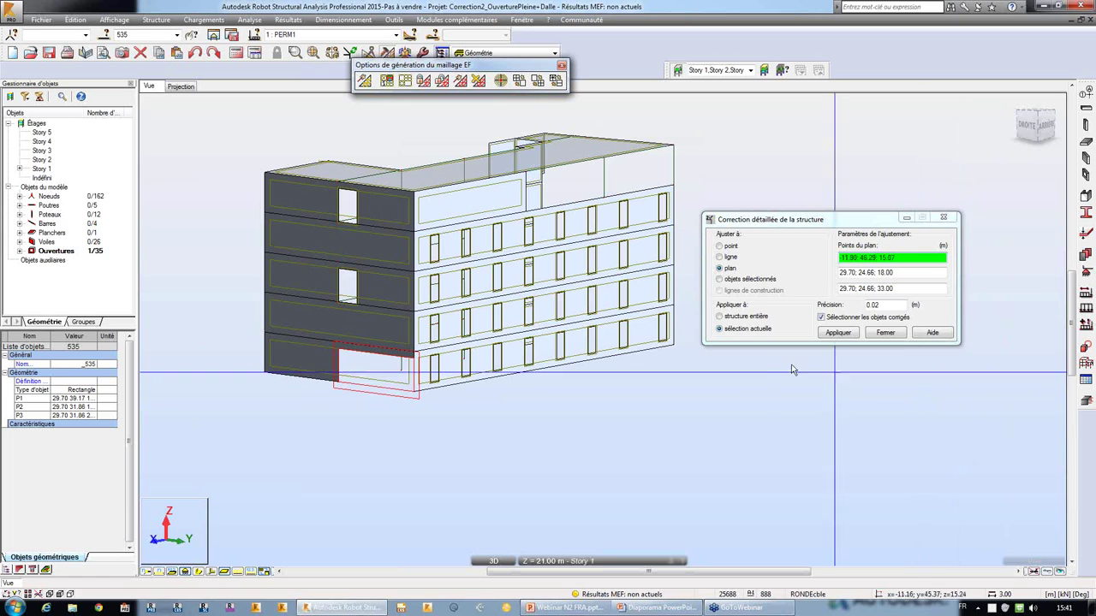
Review the panneau-rideau definition among the panel calculation models, and close it together with the detailed correction
left_click(387, 80)
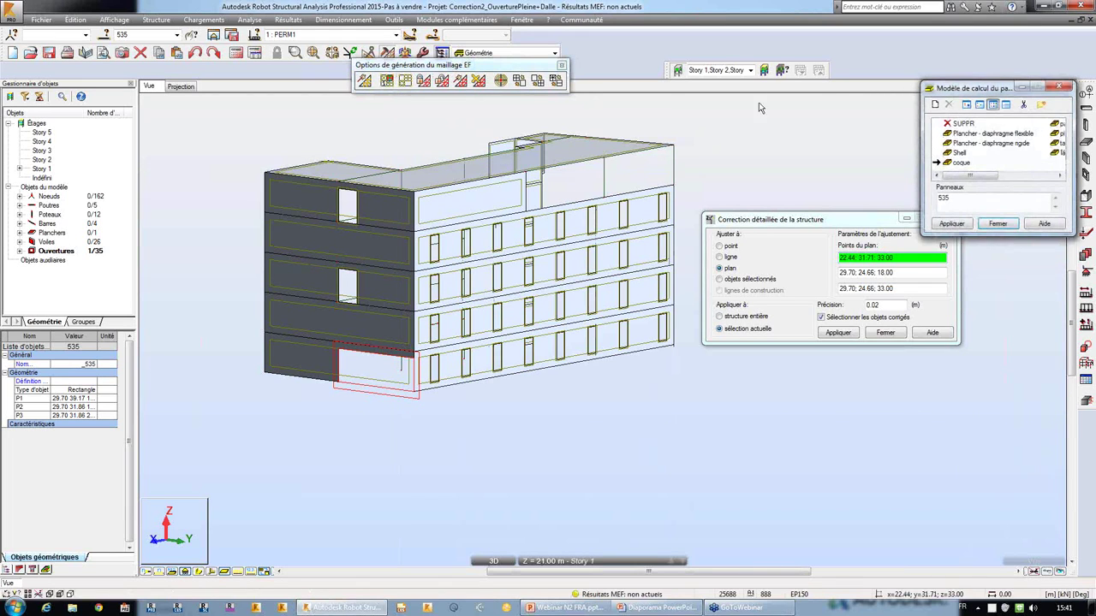
left_click_drag(952, 90, 445, 168)
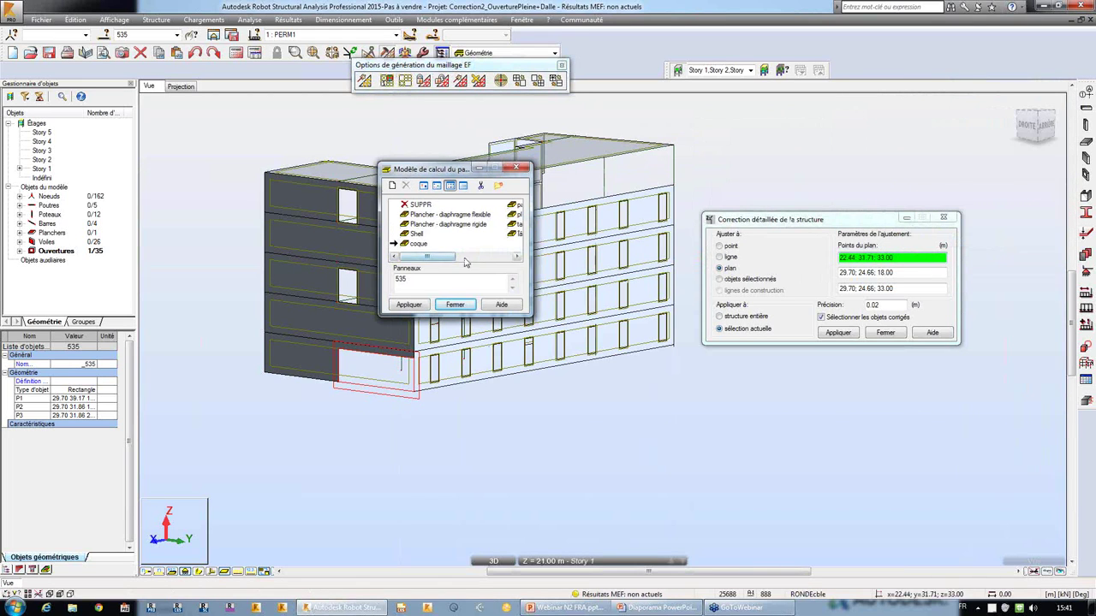
left_click_drag(428, 256, 480, 256)
double_click(432, 206)
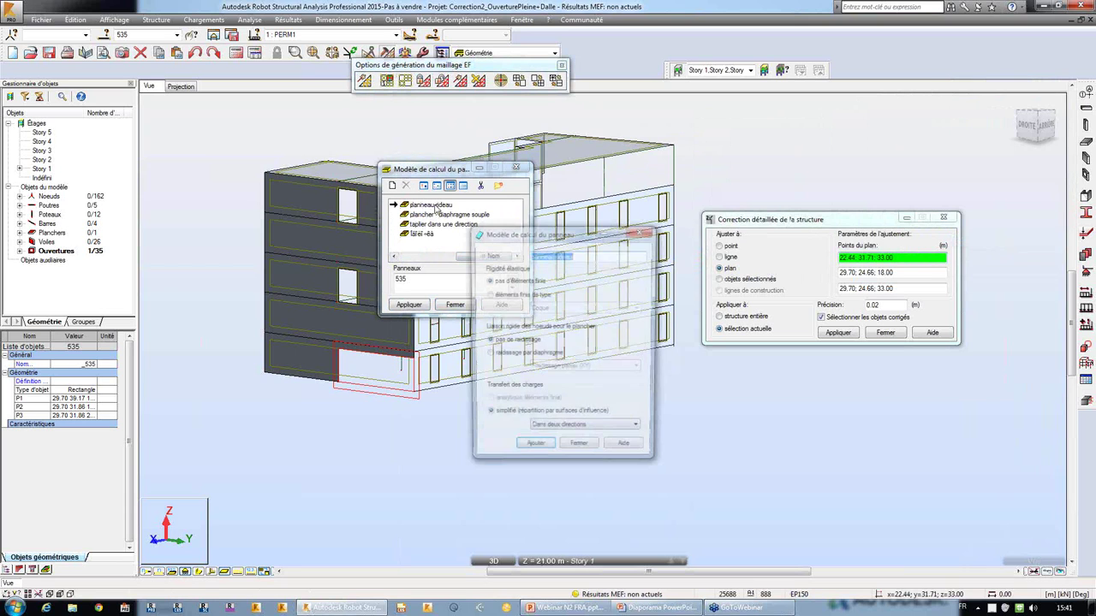
left_click_drag(595, 232, 642, 208)
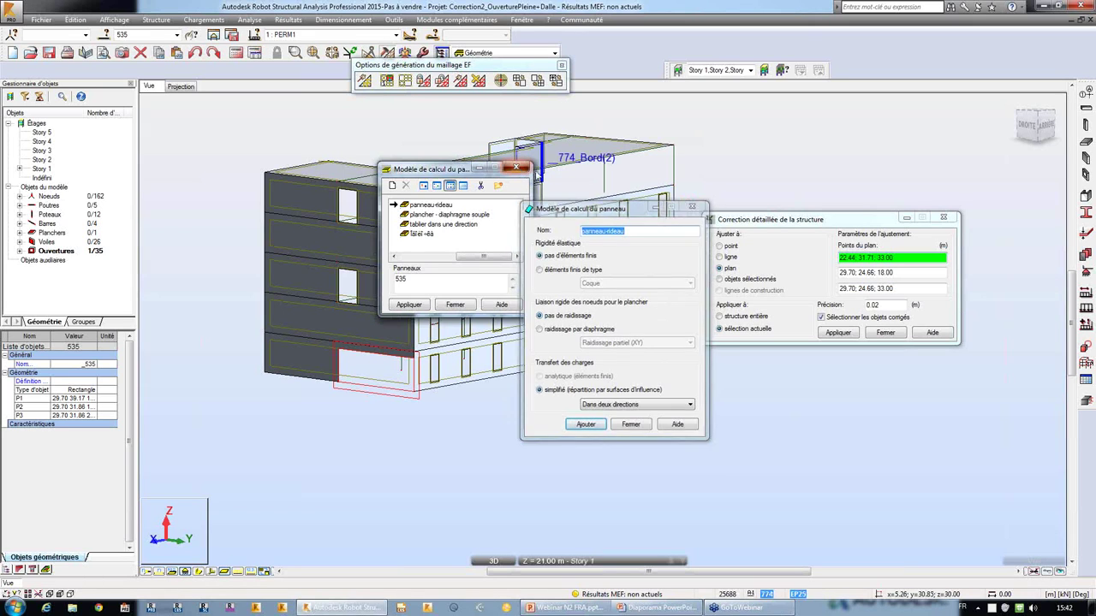
key("Escape")
key("Escape")
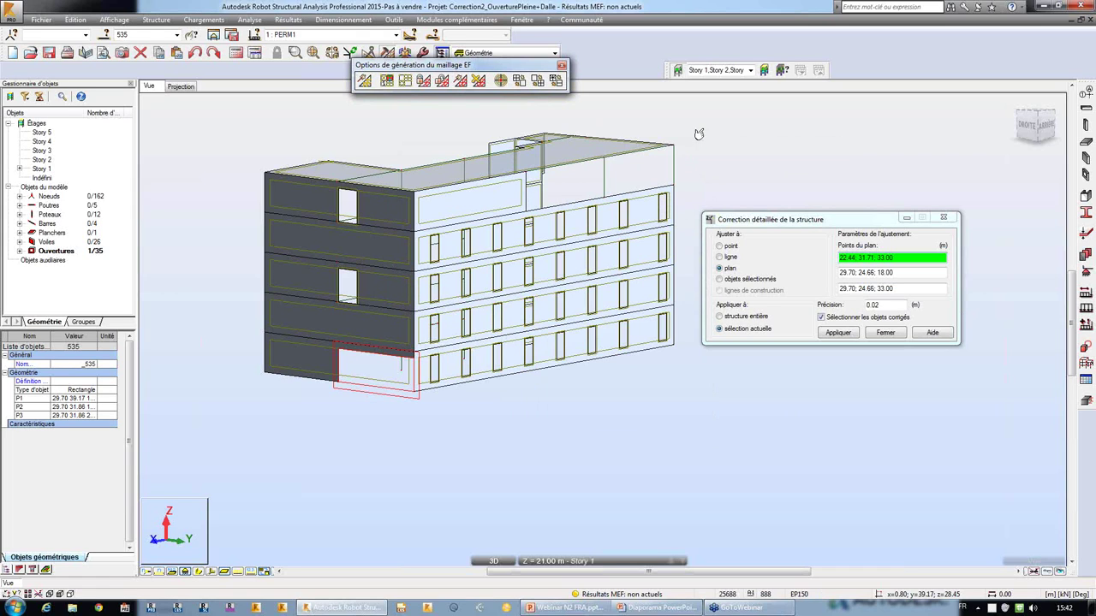
left_click(941, 219)
middle_click_drag(697, 205, 700, 275)
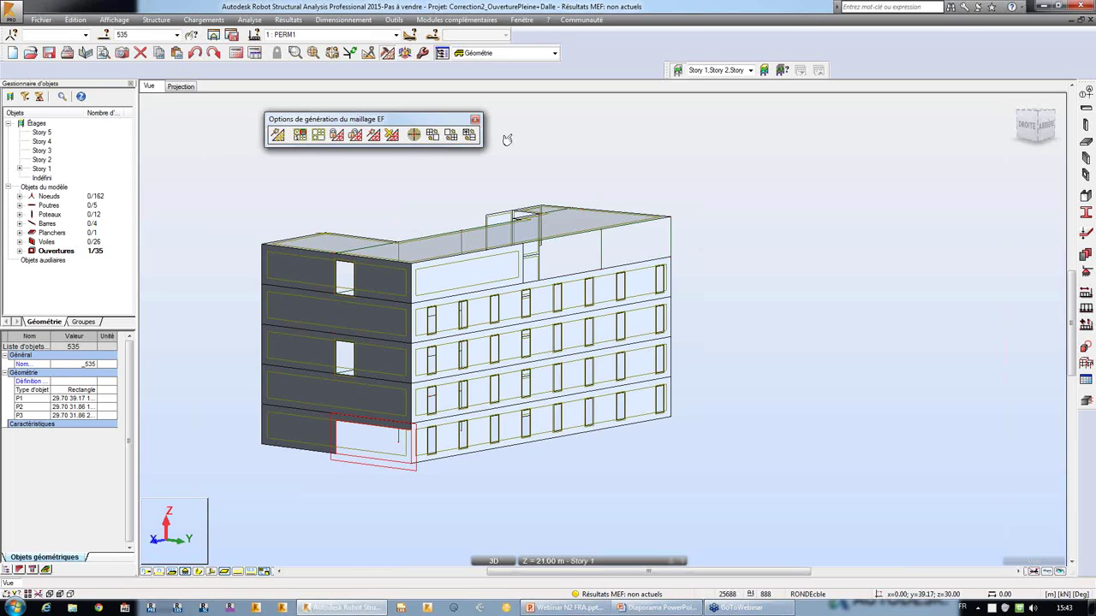
Reopen the detailed structure correction, review its adjustment and precision settings, and close it without applying
left_click(80, 24)
mouse_move(171, 186)
left_click(197, 286)
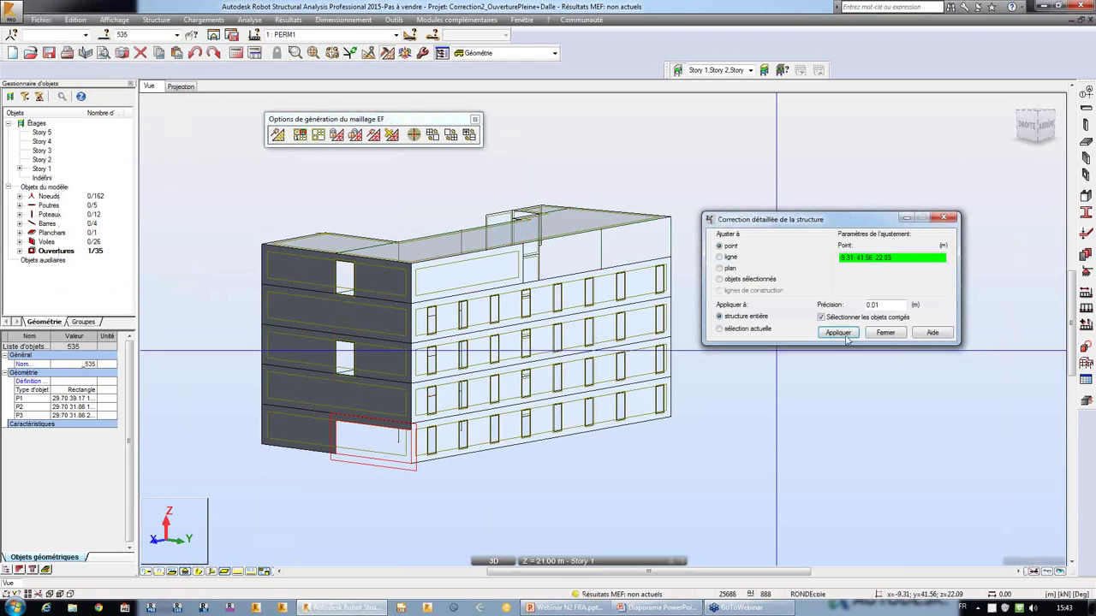
left_click_drag(848, 220, 846, 232)
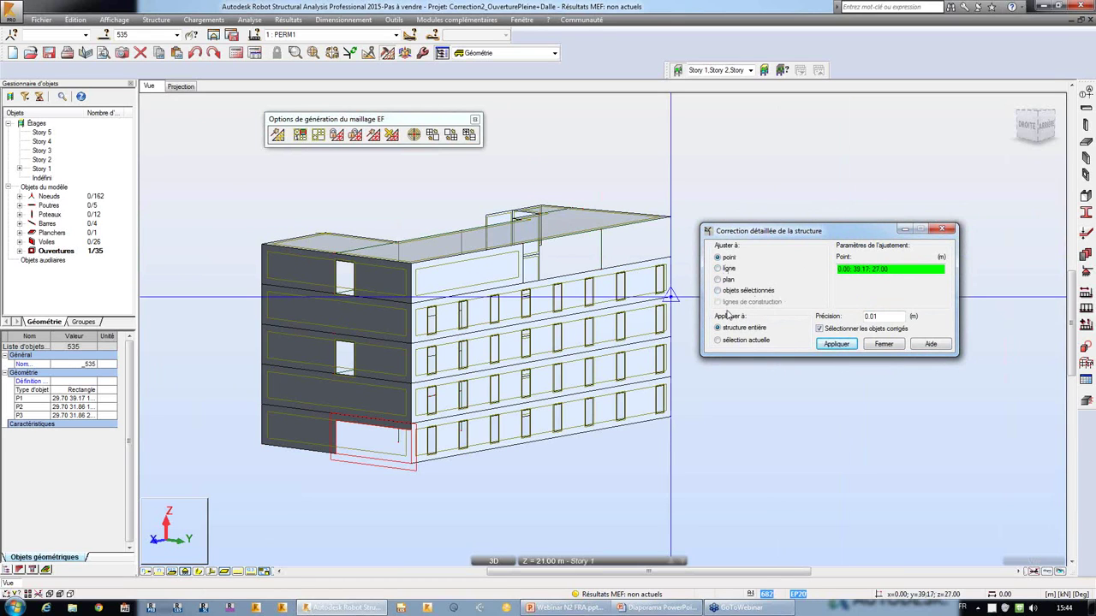
left_click_drag(802, 231, 800, 247)
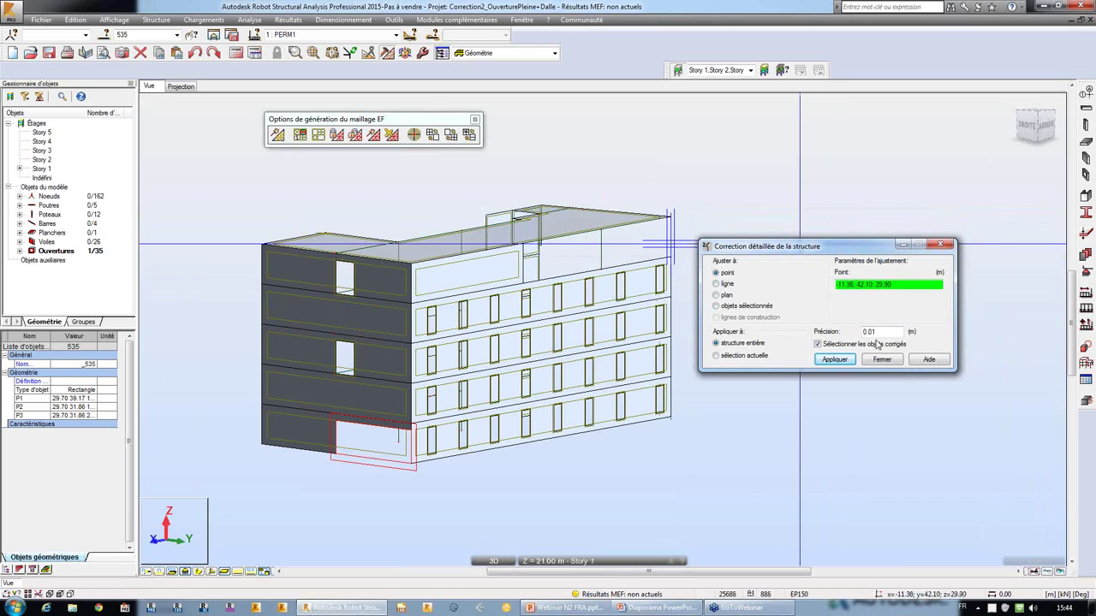
double_click(872, 331)
left_click(875, 331)
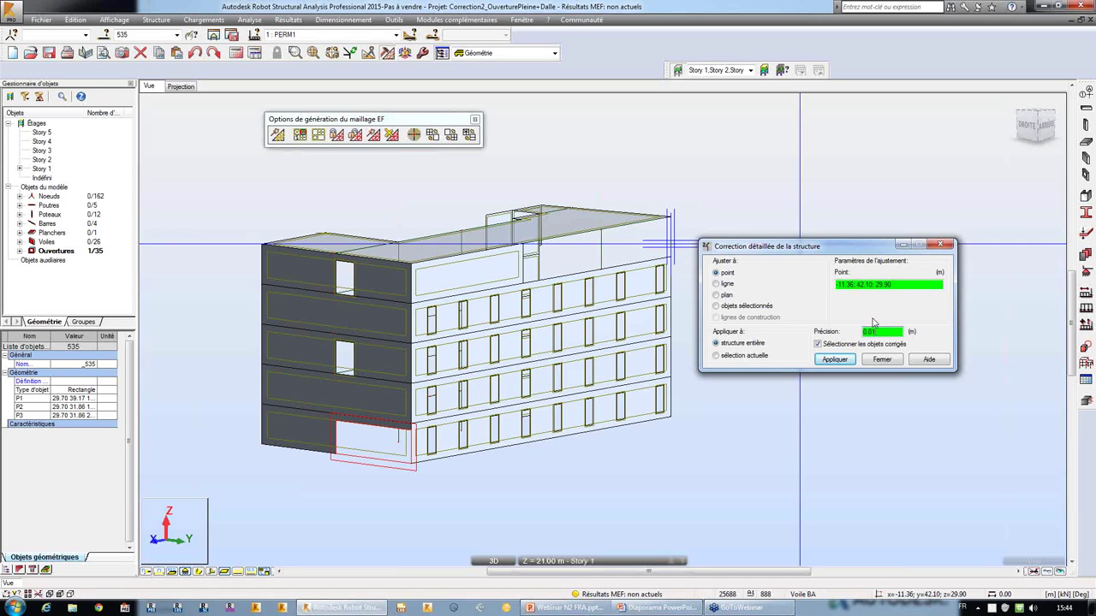
left_click_drag(865, 250, 869, 257)
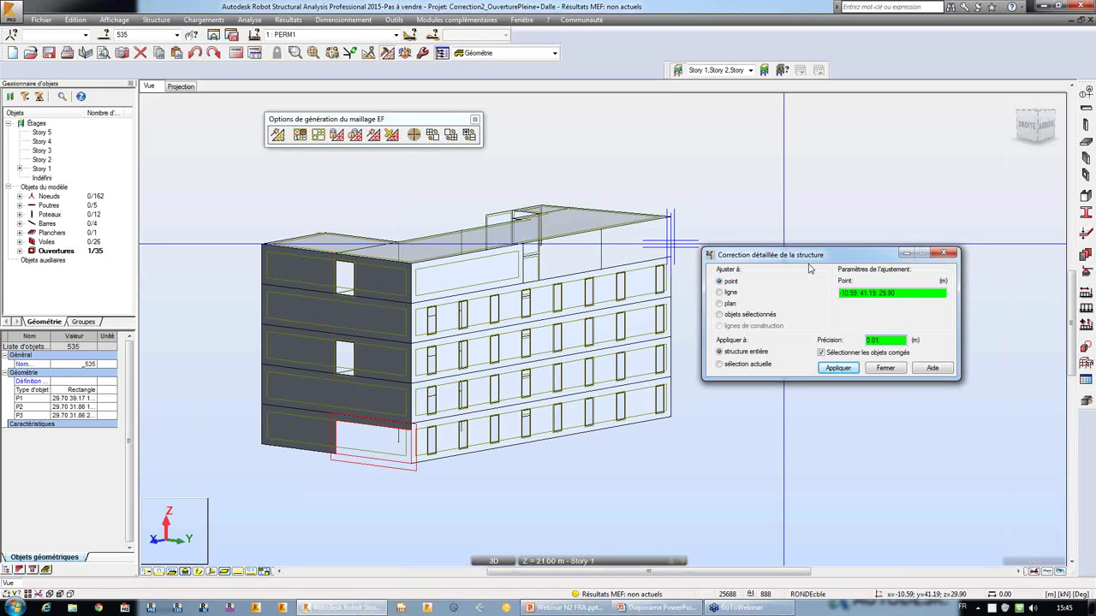
left_click(946, 255)
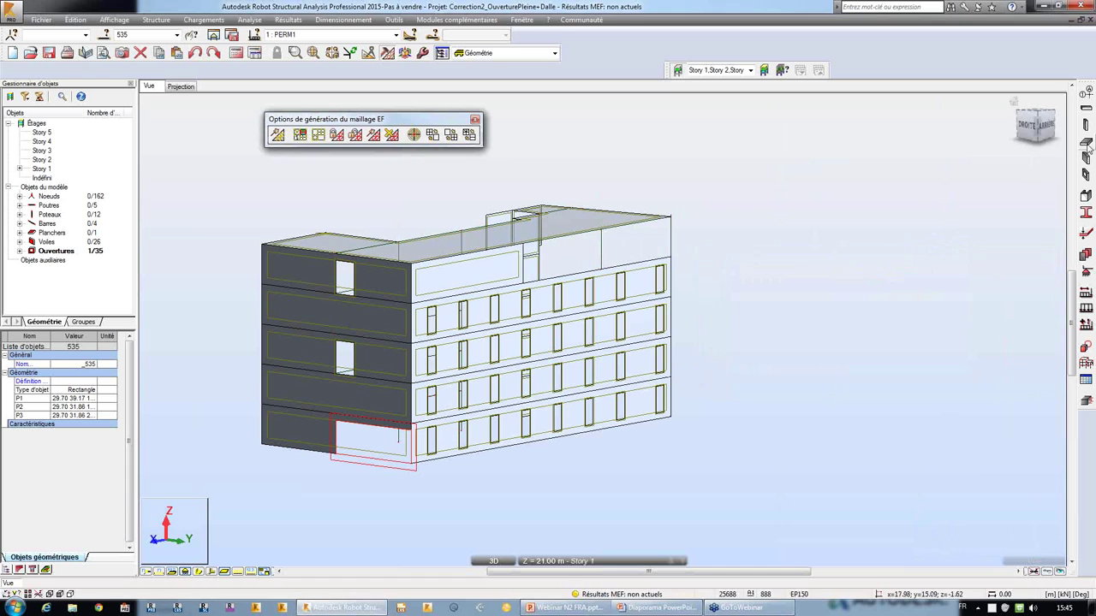
Review the thickness and geometry settings for creating a wall, and close them without adding one
left_click(476, 299)
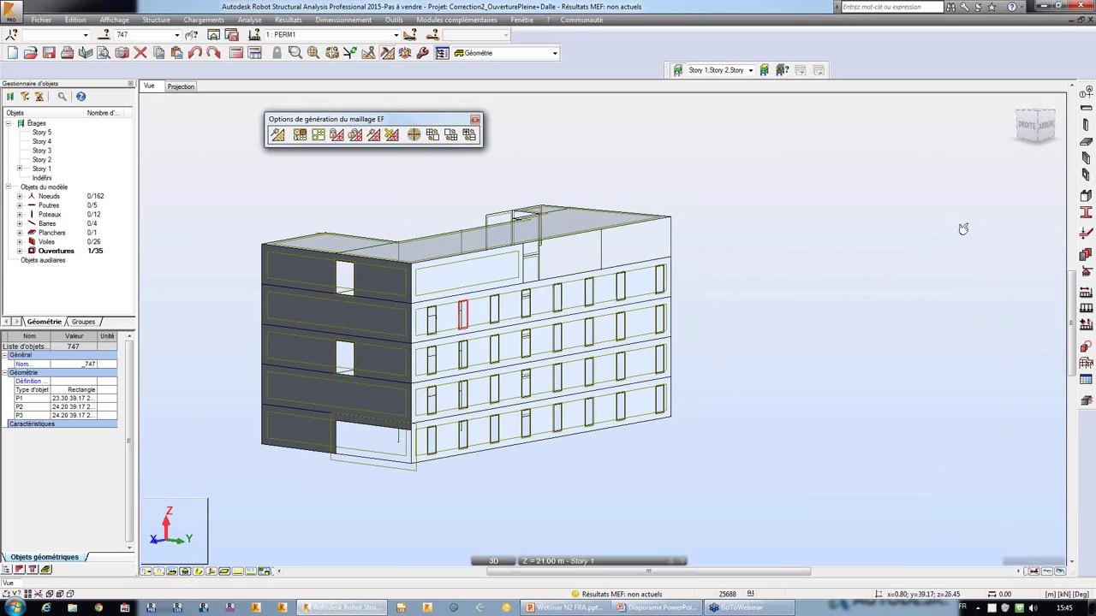
left_click(1086, 160)
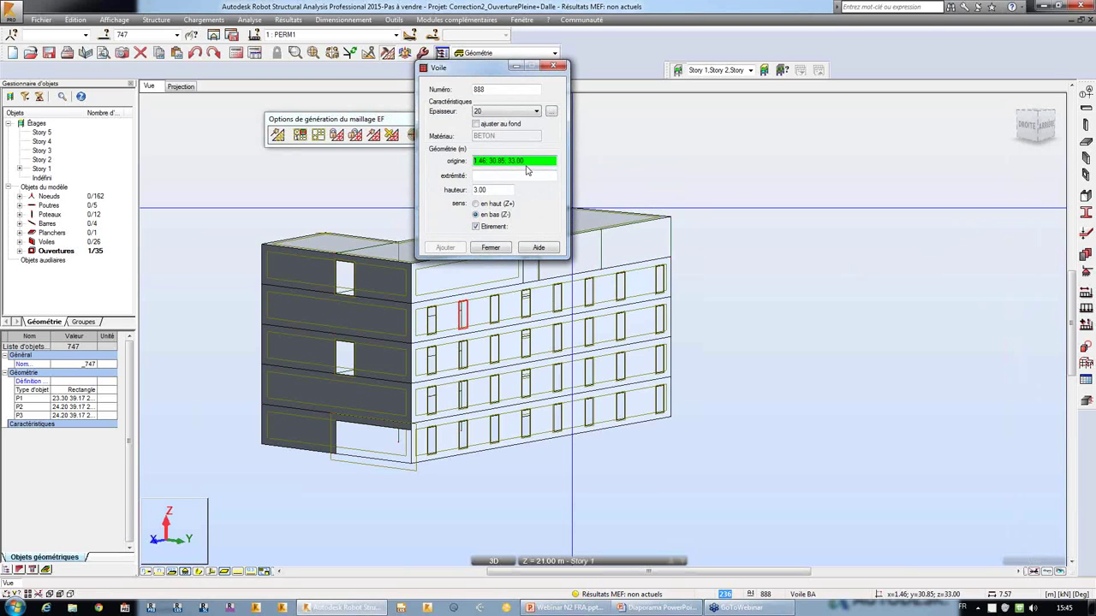
left_click(554, 66)
Select the second-lowest wall on the dark end facade and view its available reinforcement types, keeping Voile BA
left_click(308, 377)
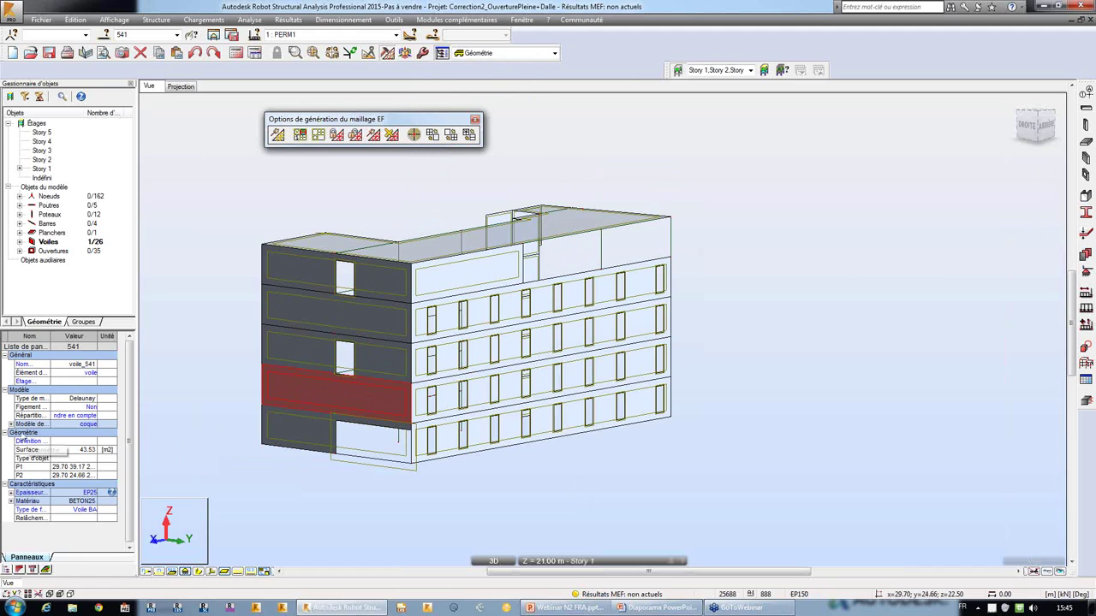
left_click(97, 512)
left_click(97, 511)
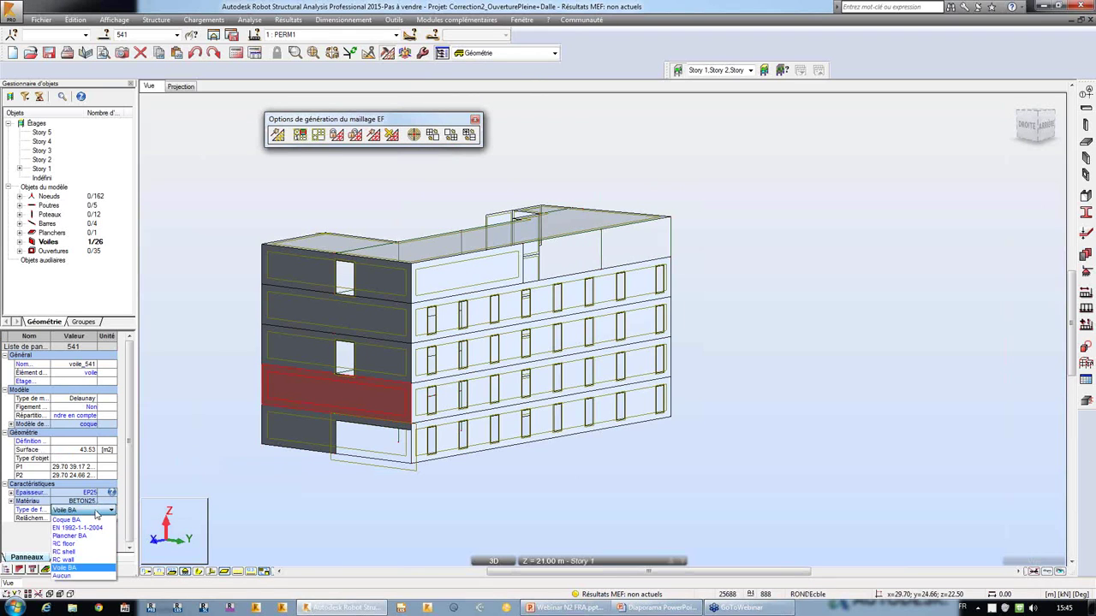
left_click(188, 474)
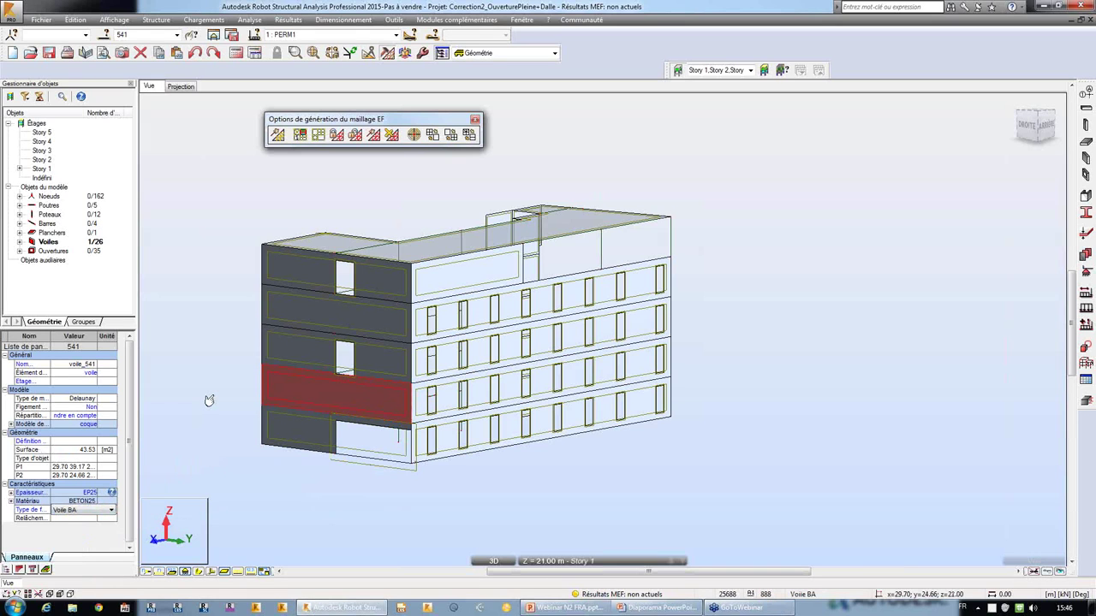
Review the selected wall's object properties, including thickness EP25 and geometry, cancel its meshing options, and close without adding anything
right_click(268, 379)
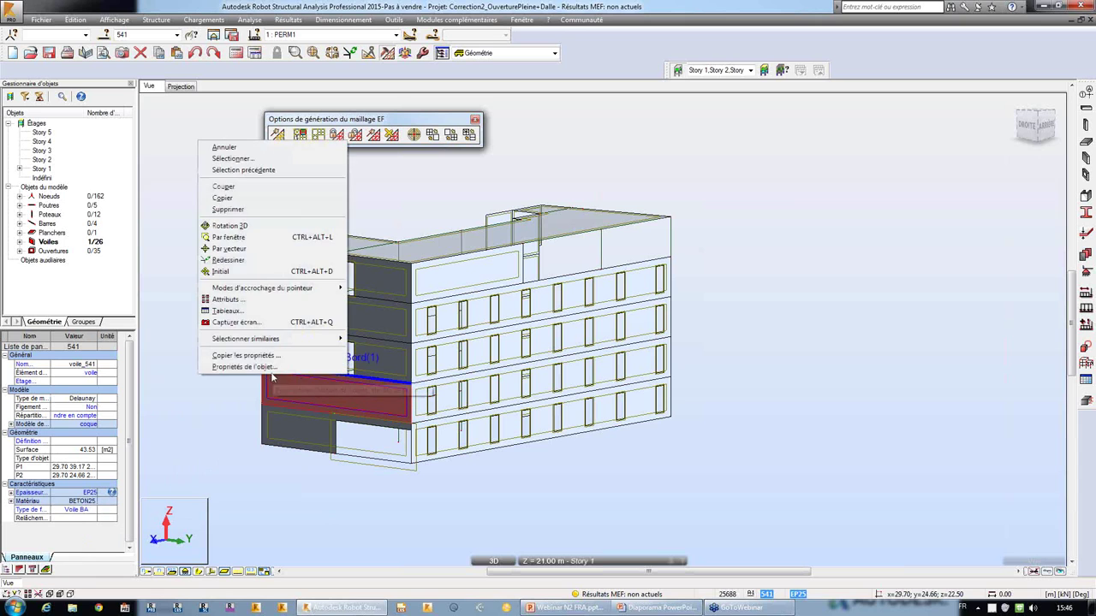
left_click(287, 433)
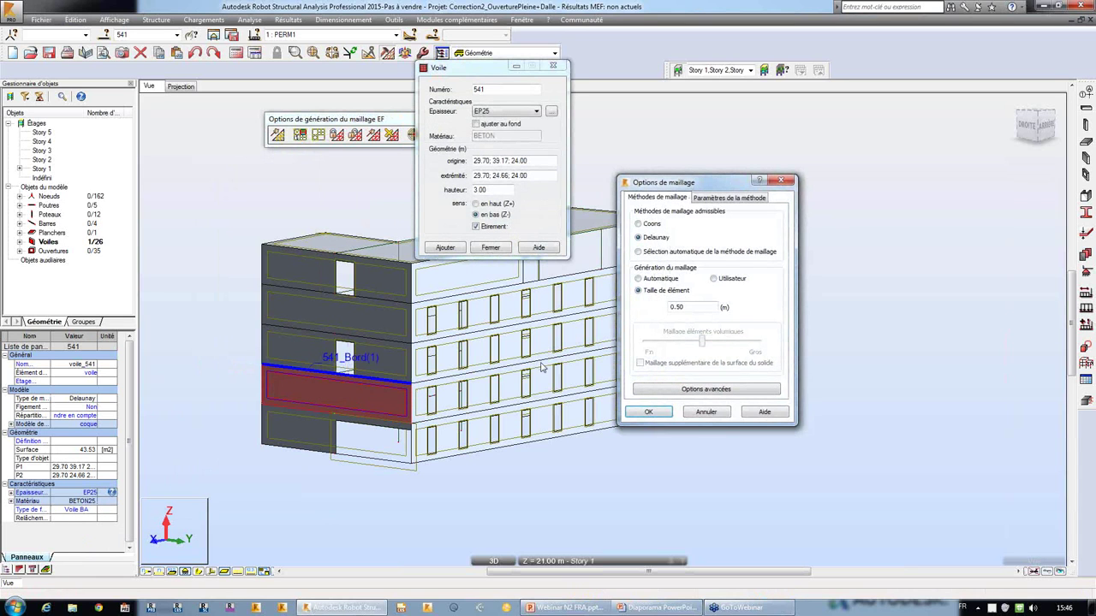
left_click(724, 413)
left_click_drag(488, 68, 532, 120)
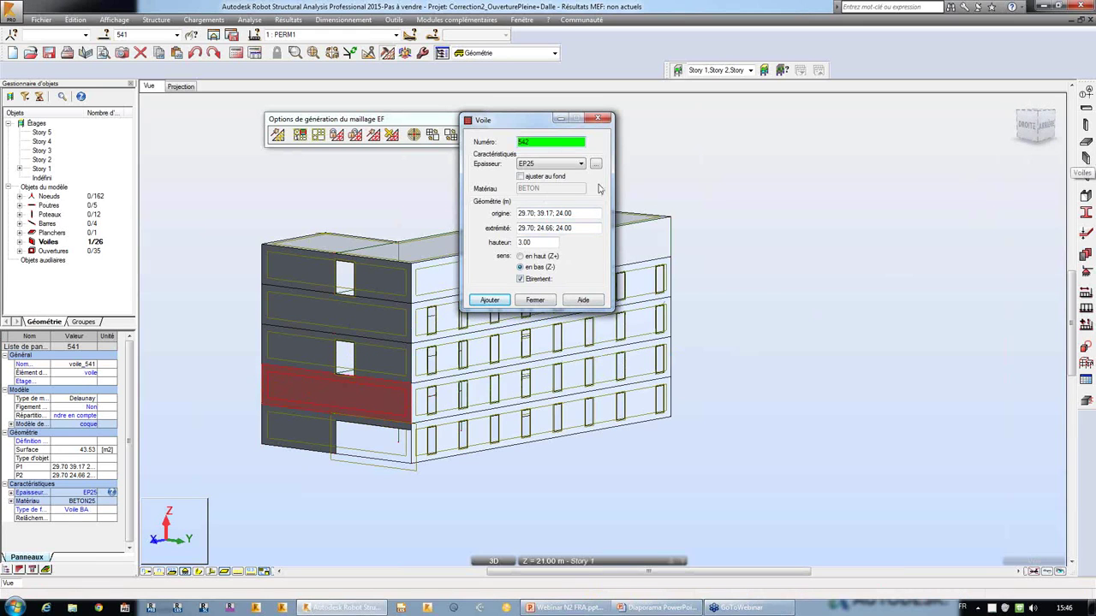
left_click(537, 301)
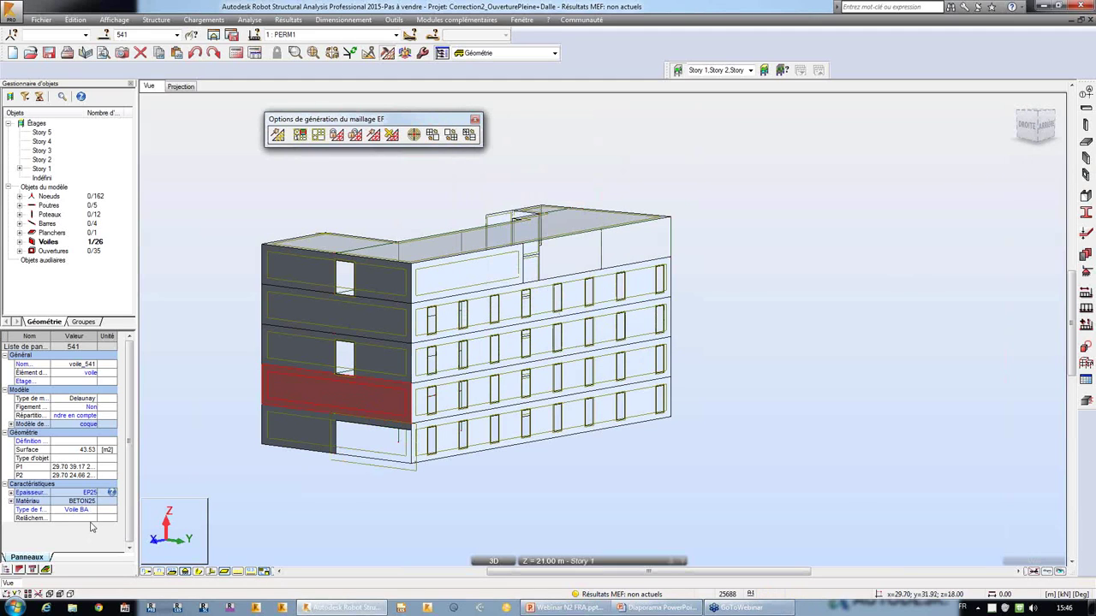
Change the selected wall's structural element type to Panneau, review its contour properties, and close them without applying
left_click(98, 377)
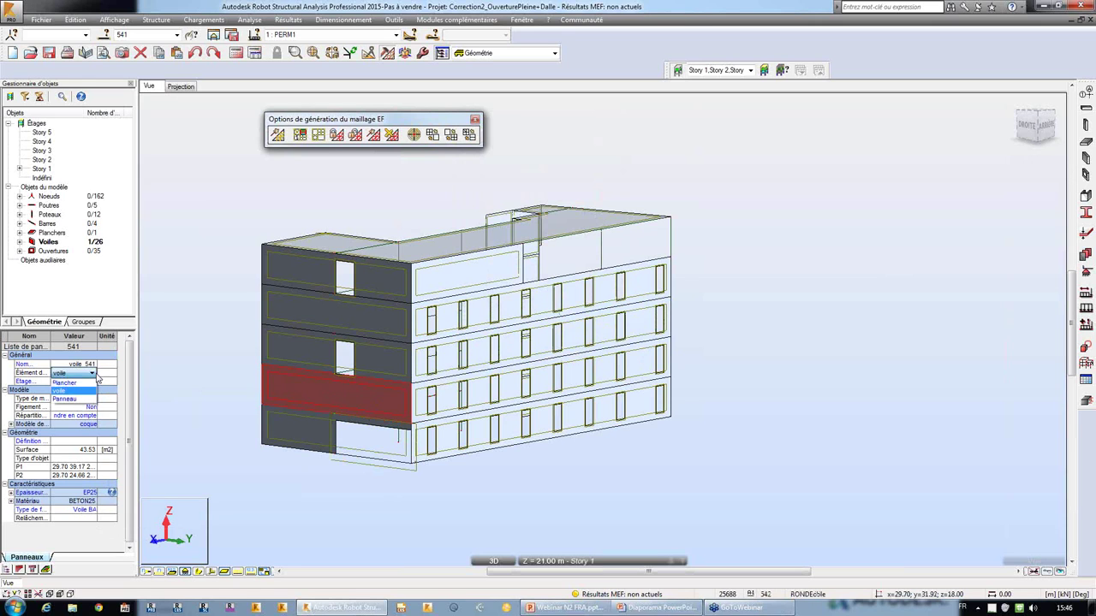
left_click(65, 399)
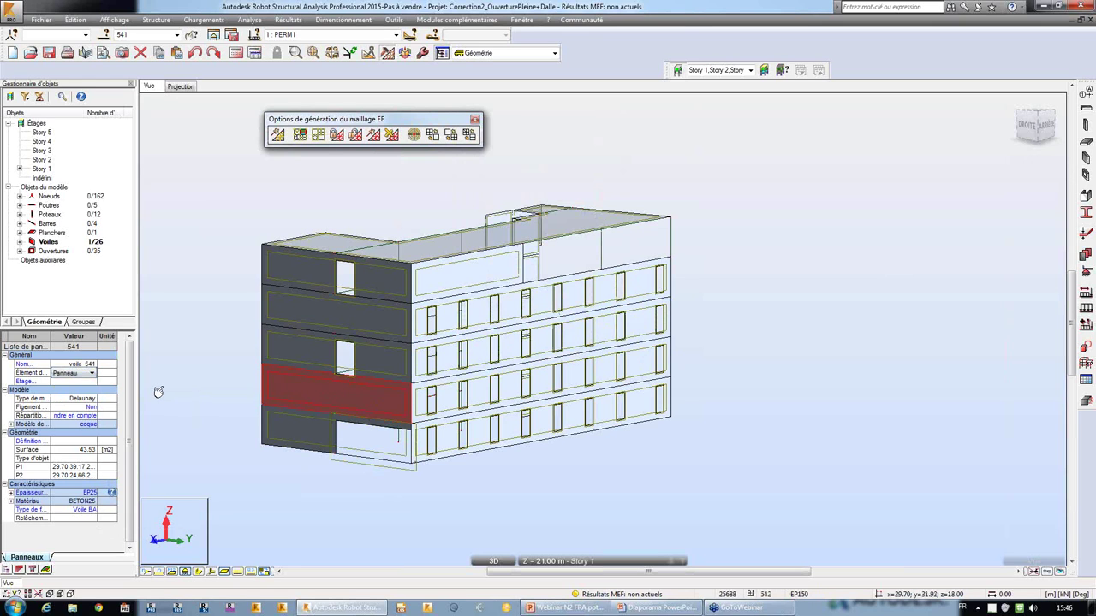
right_click(283, 372)
left_click(285, 366)
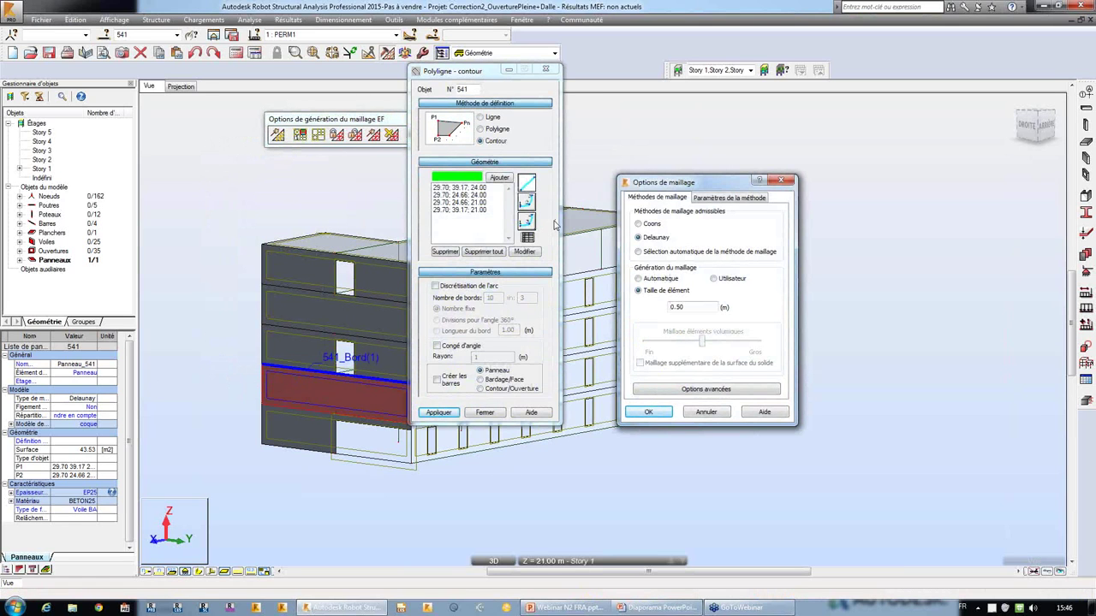
left_click(708, 413)
left_click_drag(481, 71, 808, 135)
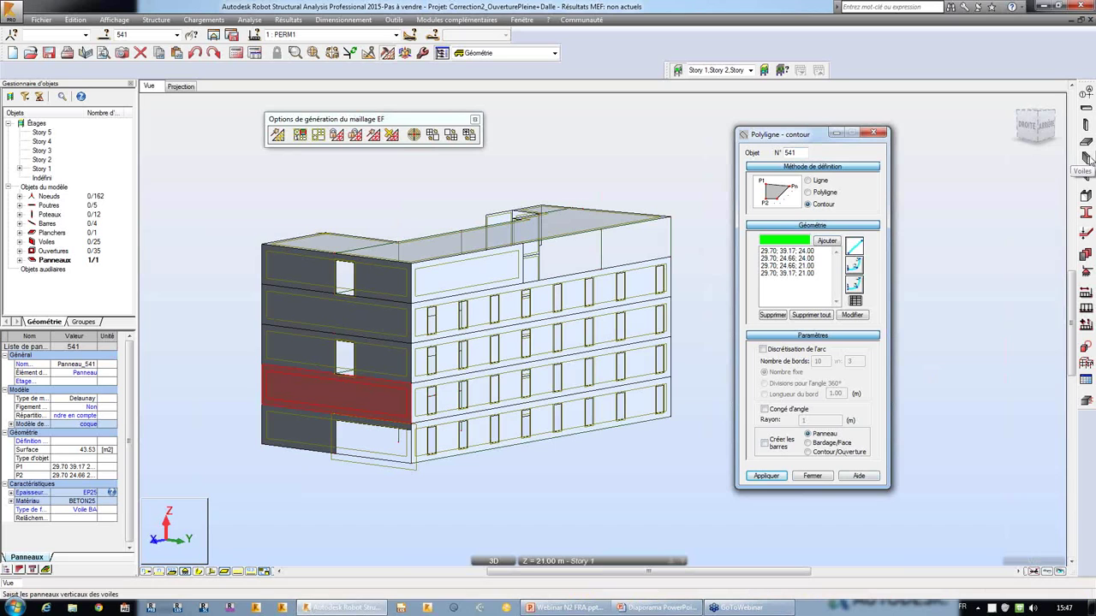
left_click_drag(810, 137, 789, 126)
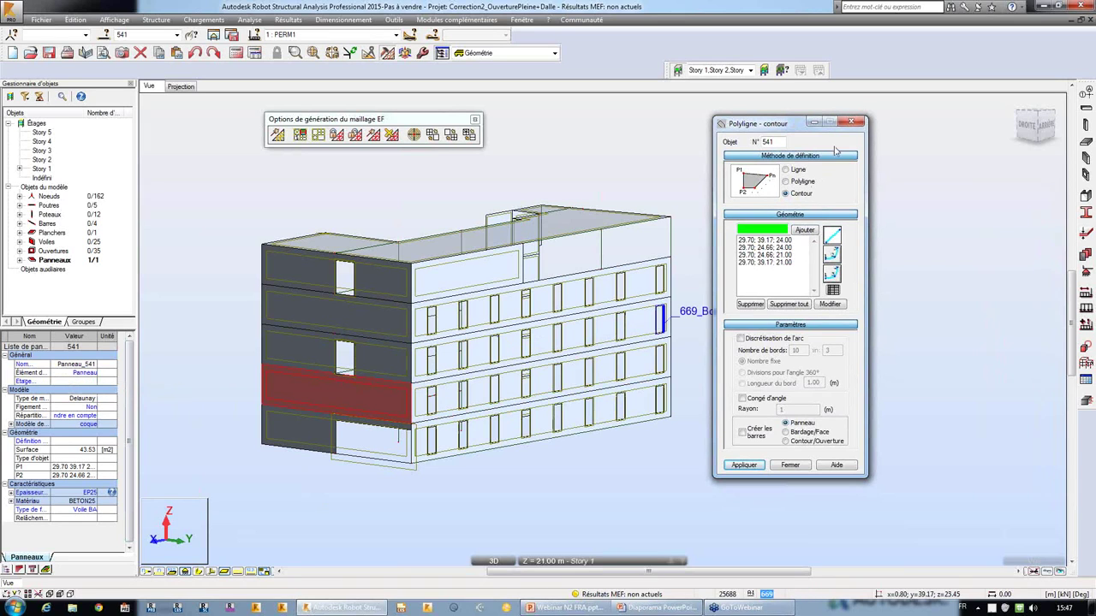
left_click(848, 123)
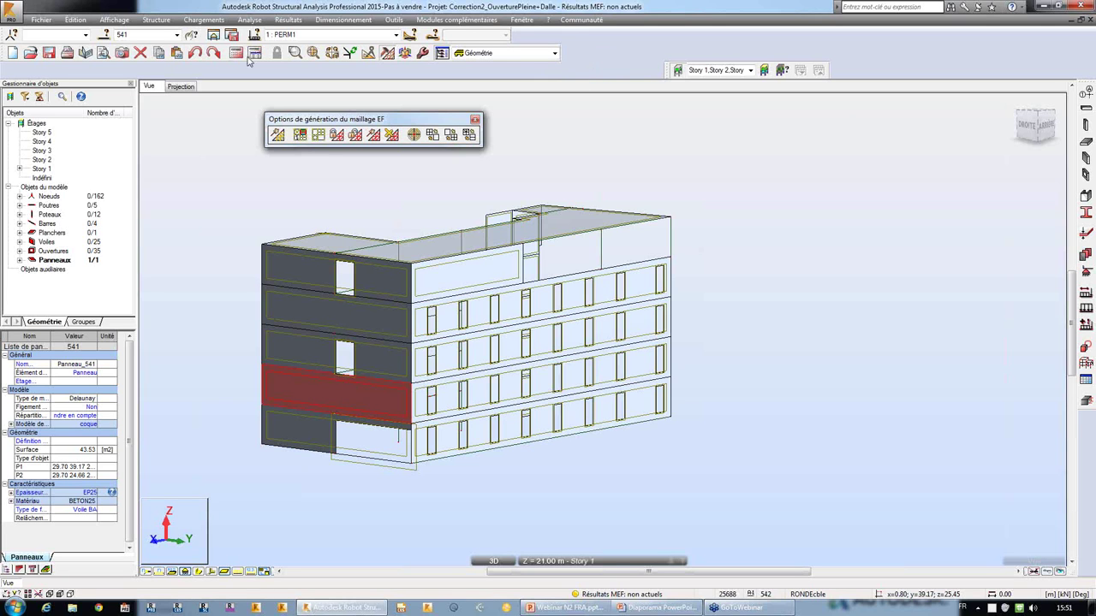
Open the project Identification1_BordsTraits+Remplissage.rtd, discarding the changes to the current model
left_click(30, 53)
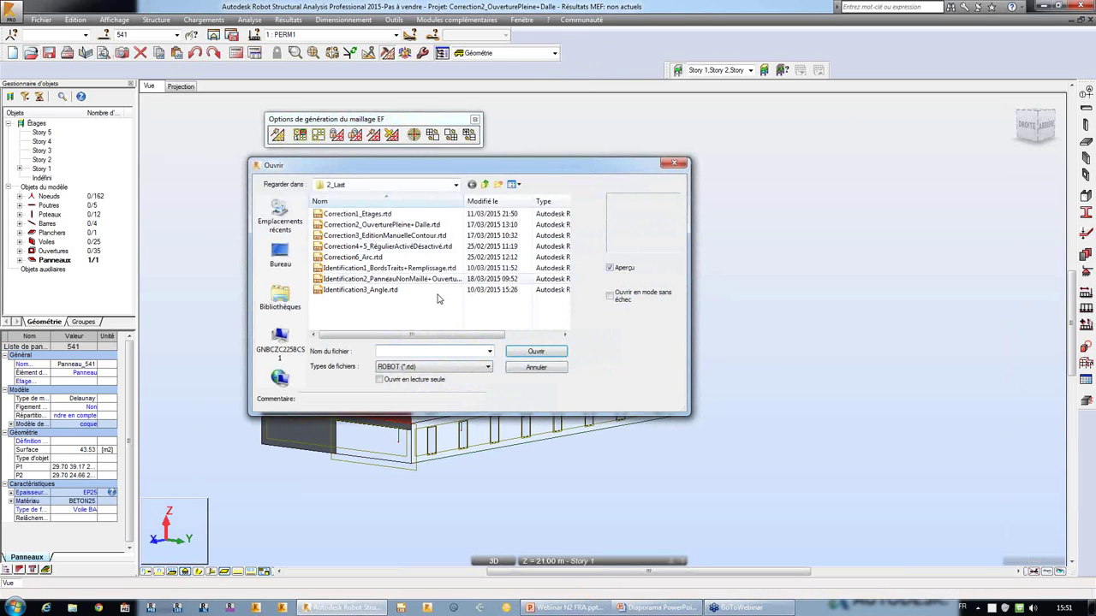
left_click(425, 271)
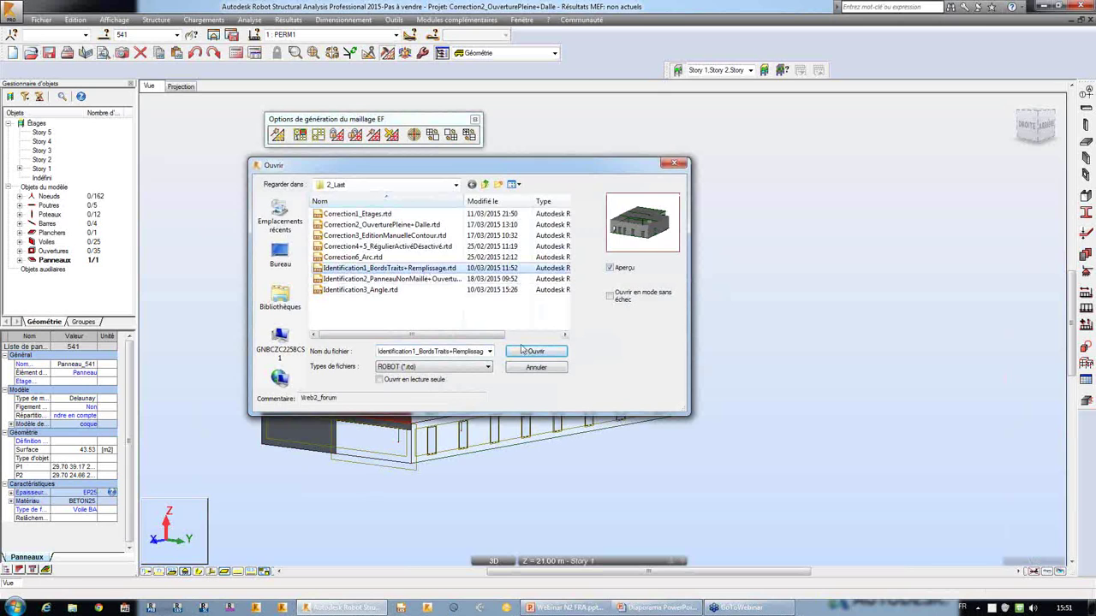
left_click(536, 351)
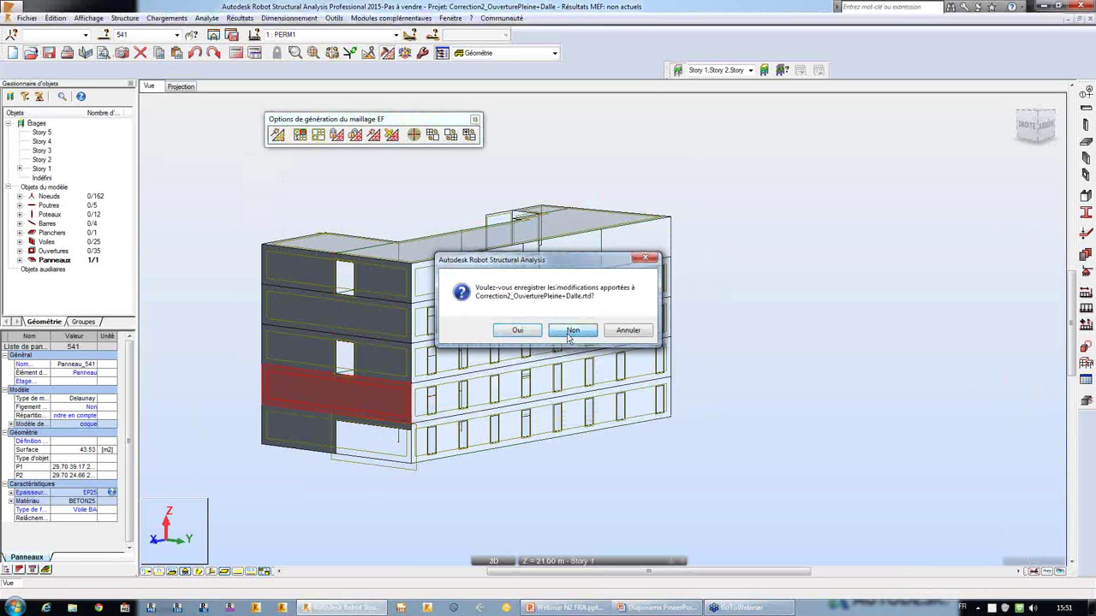
left_click(571, 330)
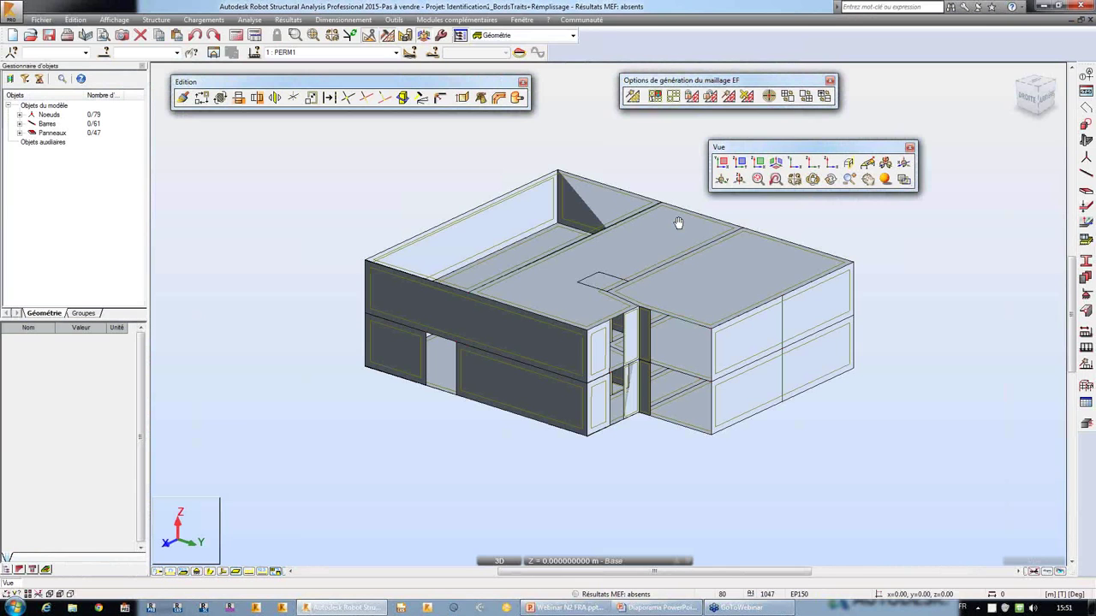
Clear the floating Vue, Options de génération du maillage EF and Edition palettes from the workspace
left_click(911, 149)
left_click(830, 81)
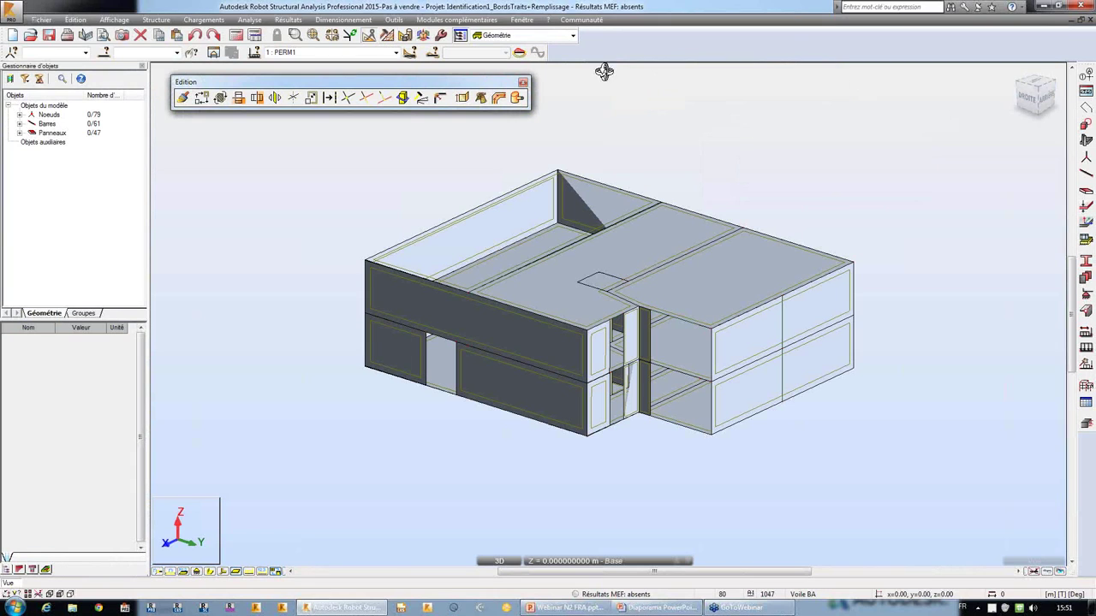
left_click(524, 82)
Begin defining Cartesian construction lines and add an X line at 11.08909 m through the building's rear upper corner
left_click(1086, 78)
left_click_drag(470, 70, 934, 128)
middle_click_drag(524, 204, 401, 197)
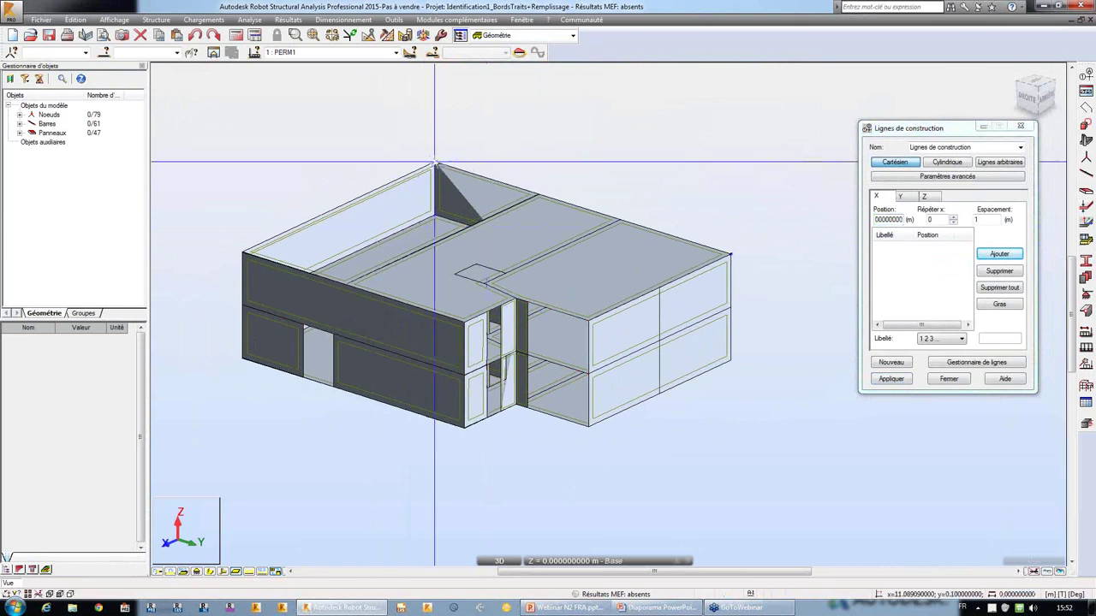
scroll(433, 162, "up", 2)
scroll(433, 162, "up", 4)
left_click(460, 177)
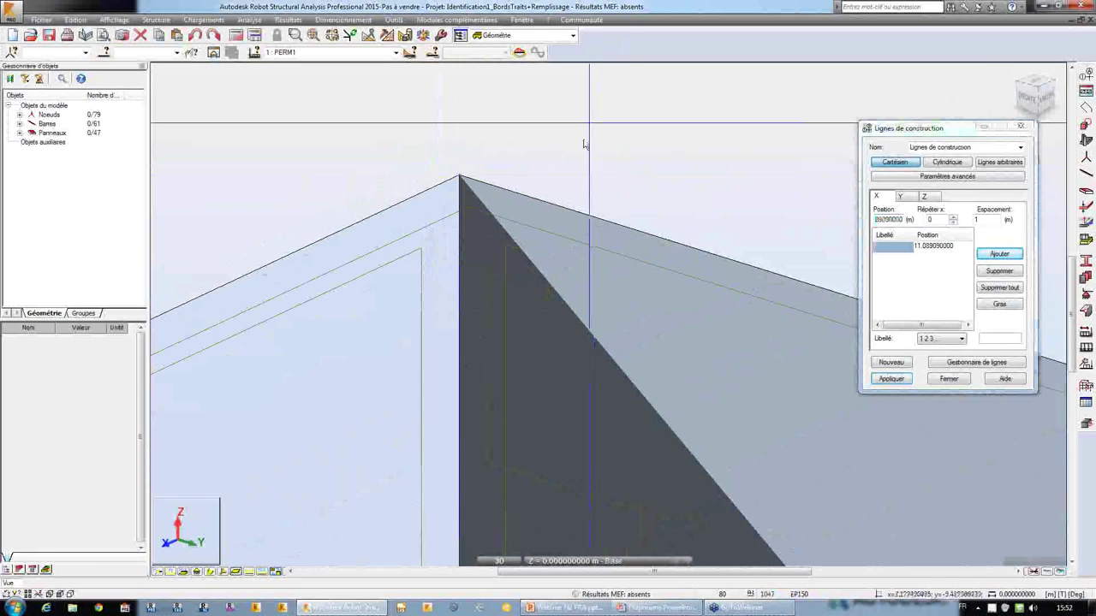
Add X construction lines at 26.97987 m on the dark facade's outer upper corner and 22.84909 m on the recessed wall corner
scroll(585, 146, "down", 3)
scroll(571, 141, "down", 4)
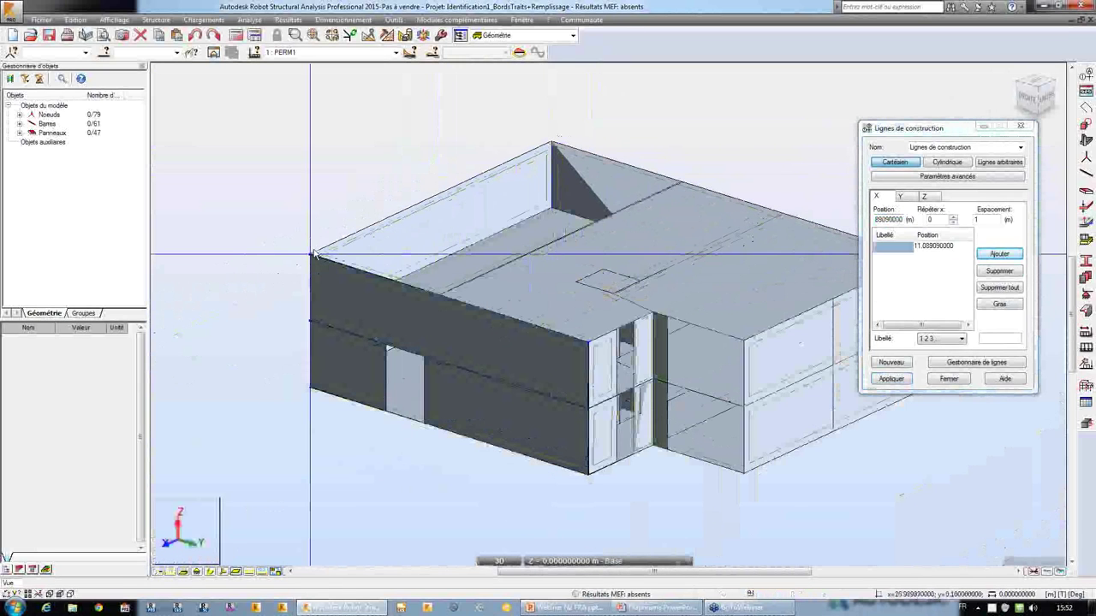
scroll(314, 256, "up", 4)
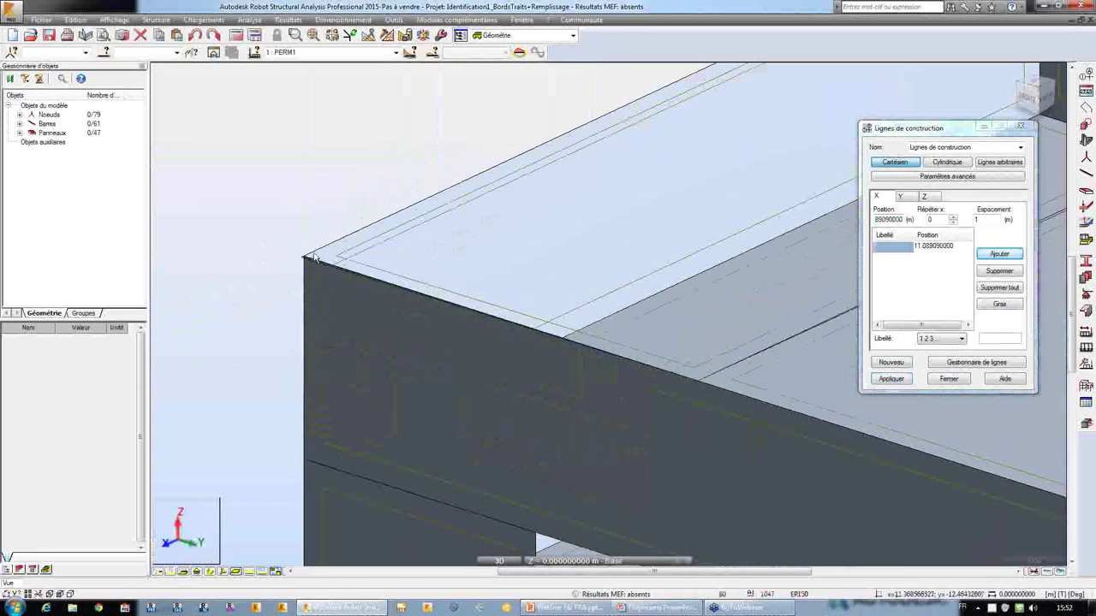
left_click(288, 267)
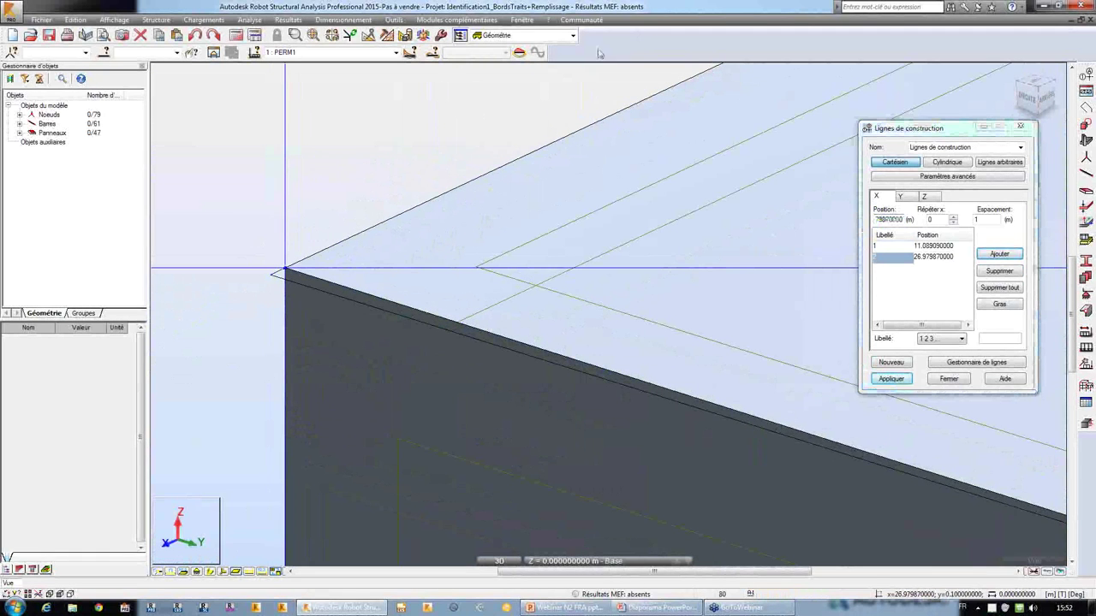
scroll(274, 223, "up", 3)
scroll(241, 199, "down", 5)
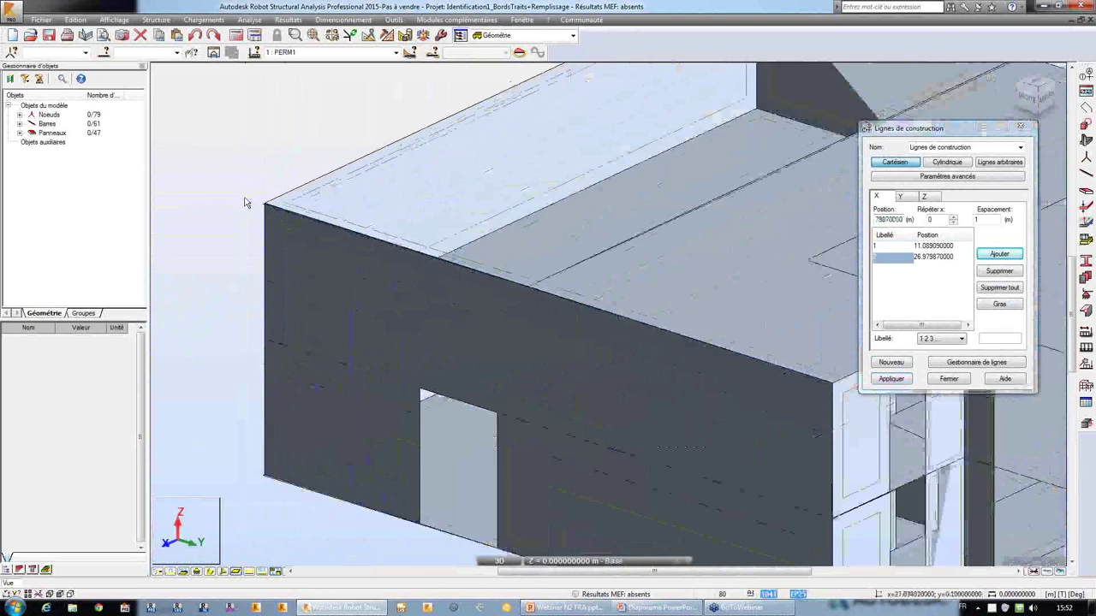
scroll(649, 291, "up", 5)
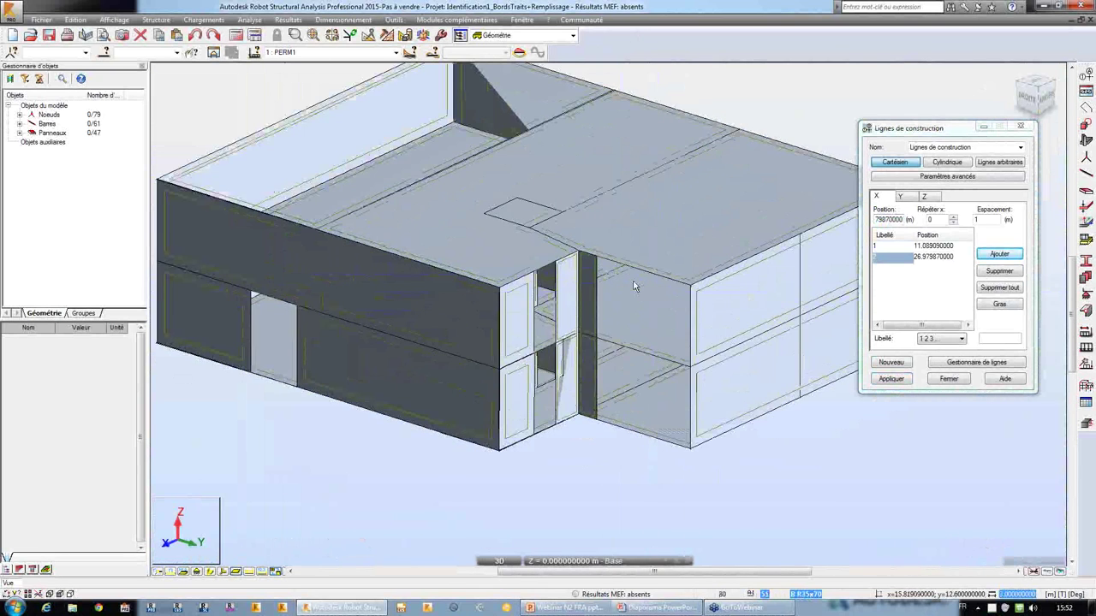
left_click(525, 180)
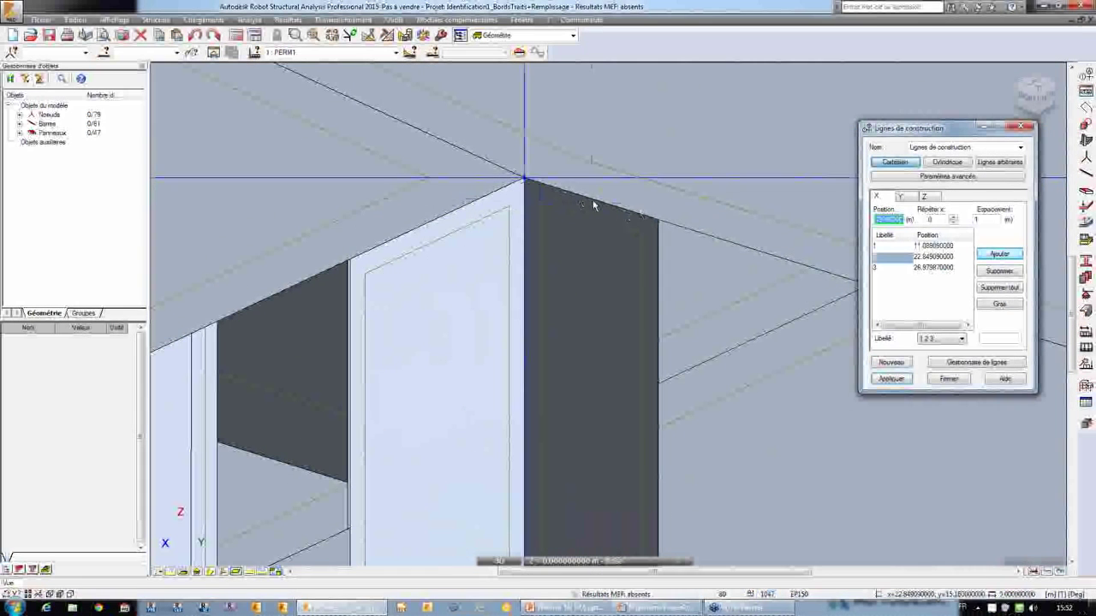
Add a Y construction line at 0.1 m through the building's rear upper corner
left_click(900, 196)
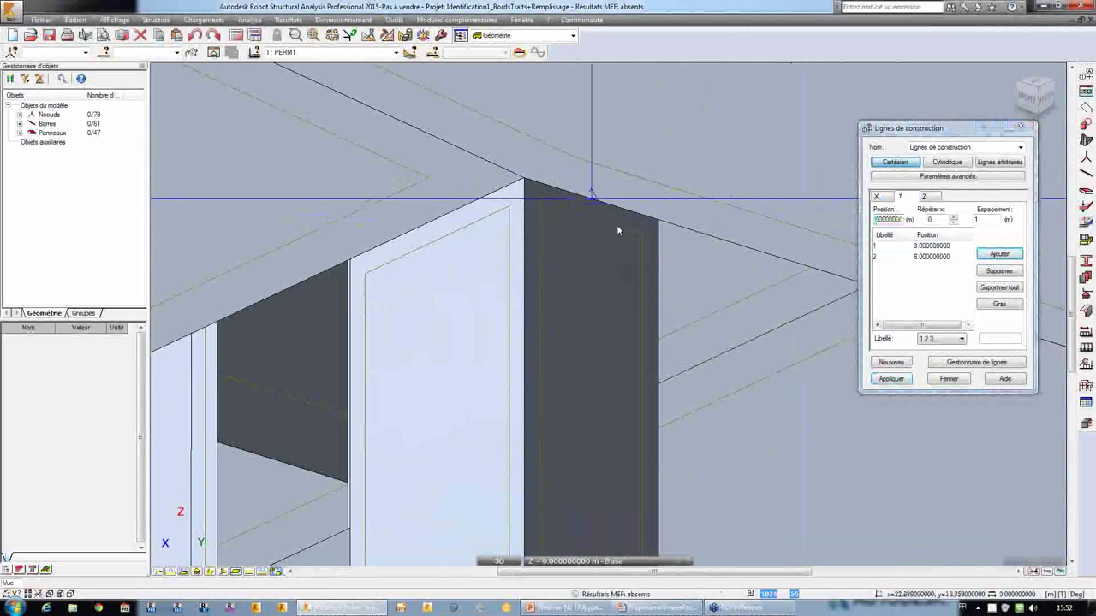
scroll(614, 237, "down", 4)
scroll(614, 237, "down", 5)
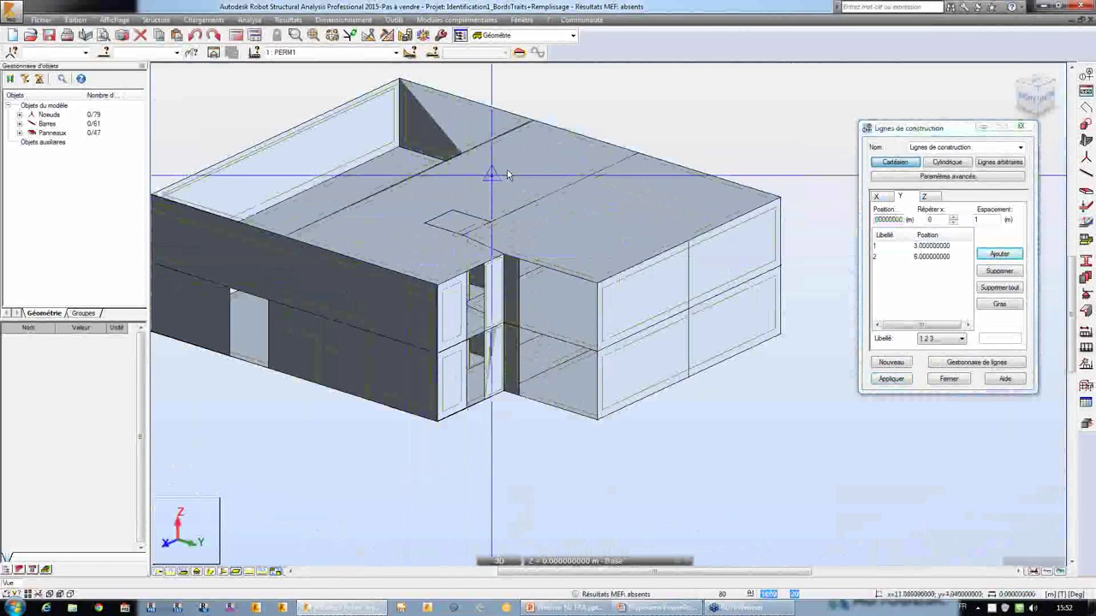
scroll(474, 185, "down", 4)
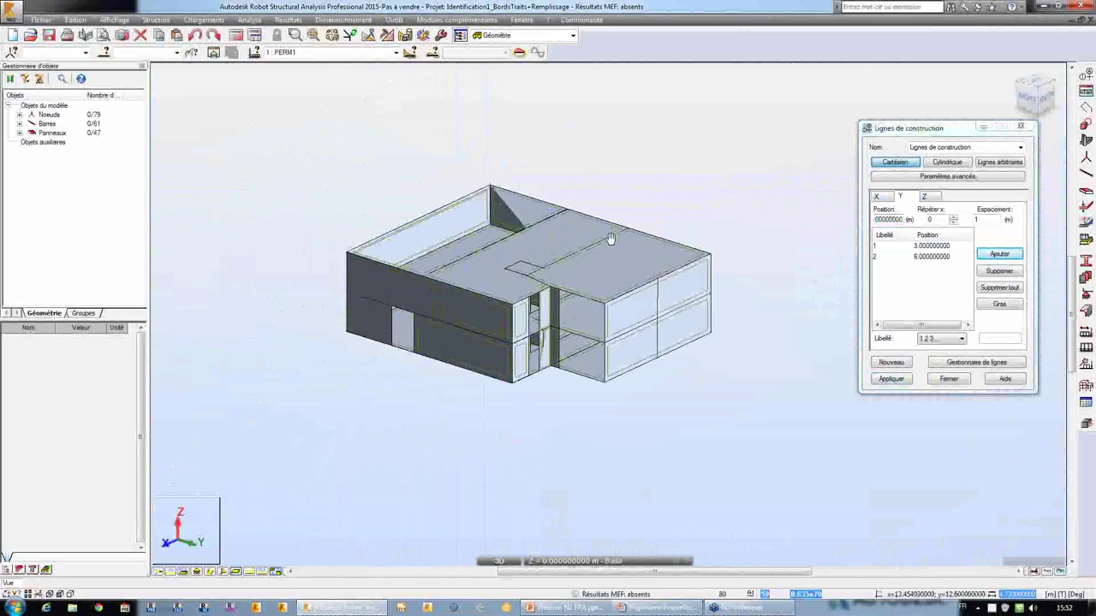
scroll(506, 173, "up", 8)
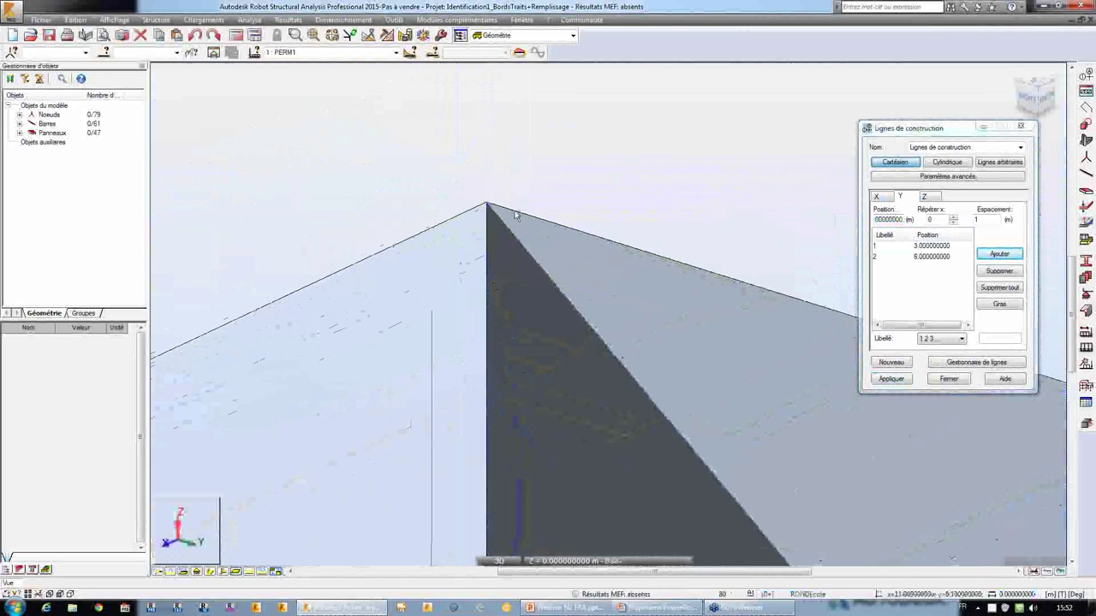
left_click(441, 183)
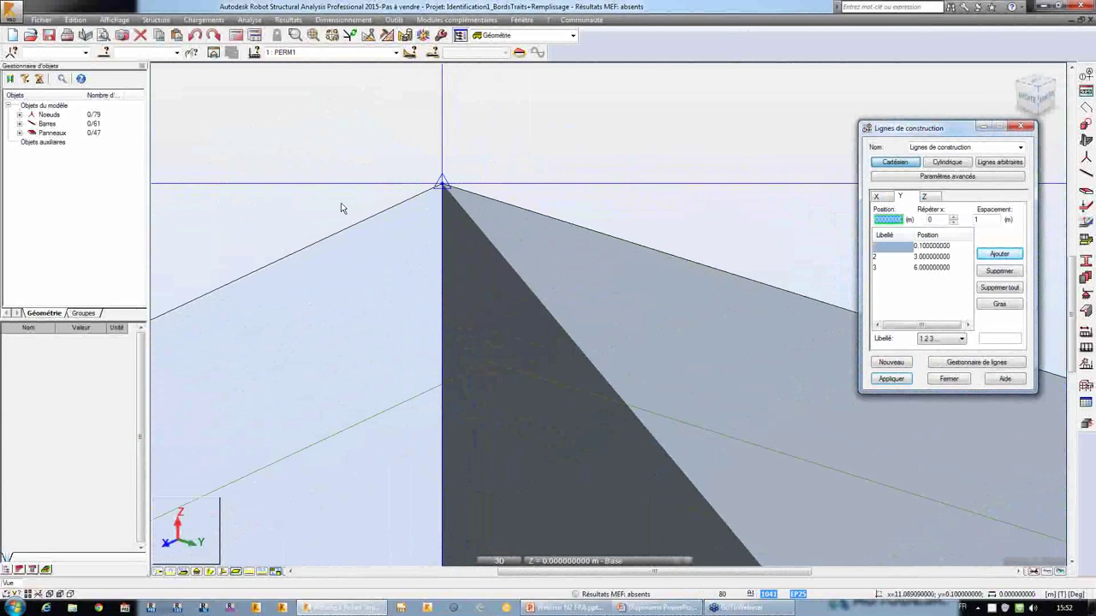
Add Y construction lines at 20.045 m on the far roof corner and at 12.6 m and 7.085 m on the roof slab joints
scroll(343, 231, "down", 1)
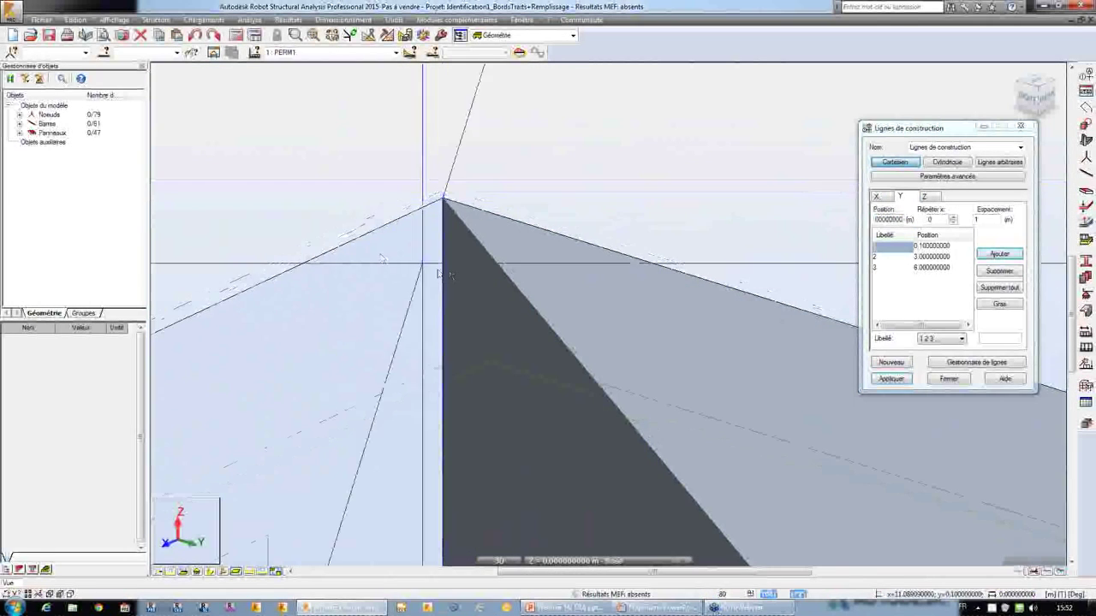
scroll(338, 231, "down", 5)
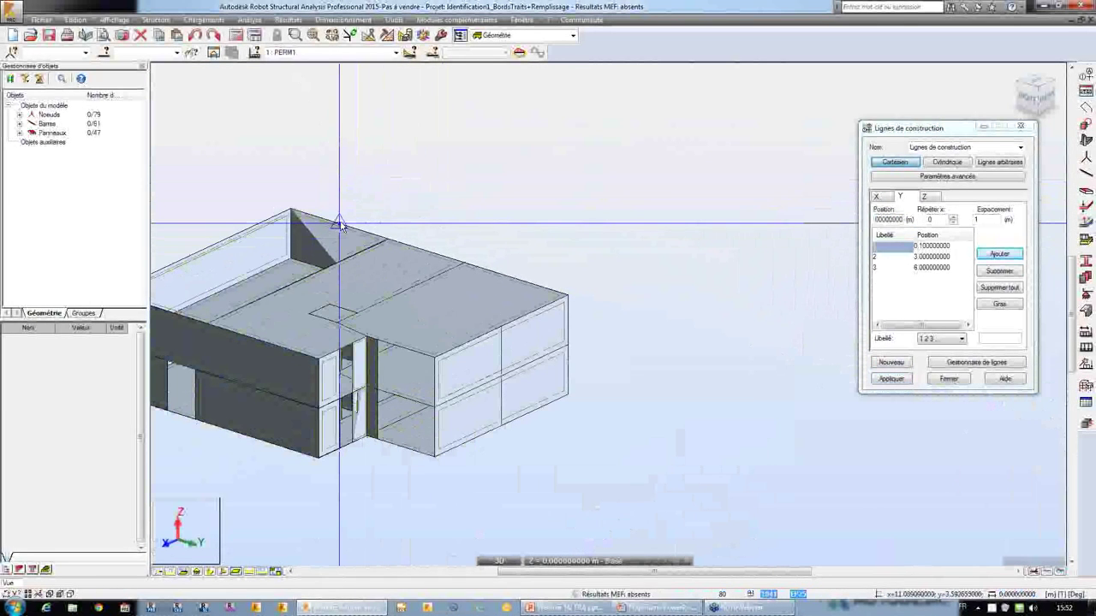
left_click(579, 300)
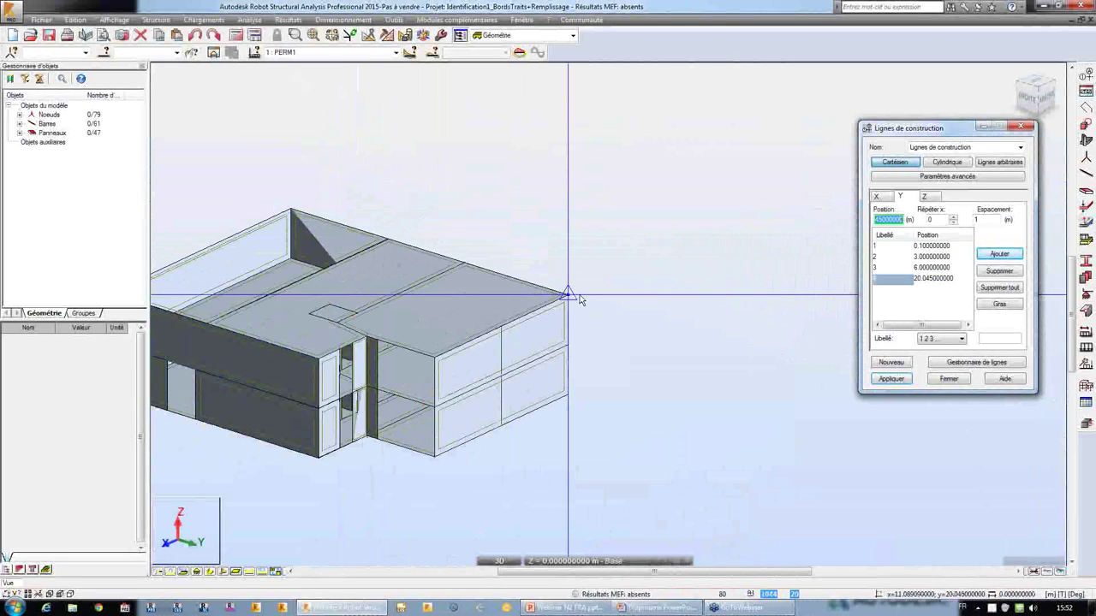
left_click(465, 266)
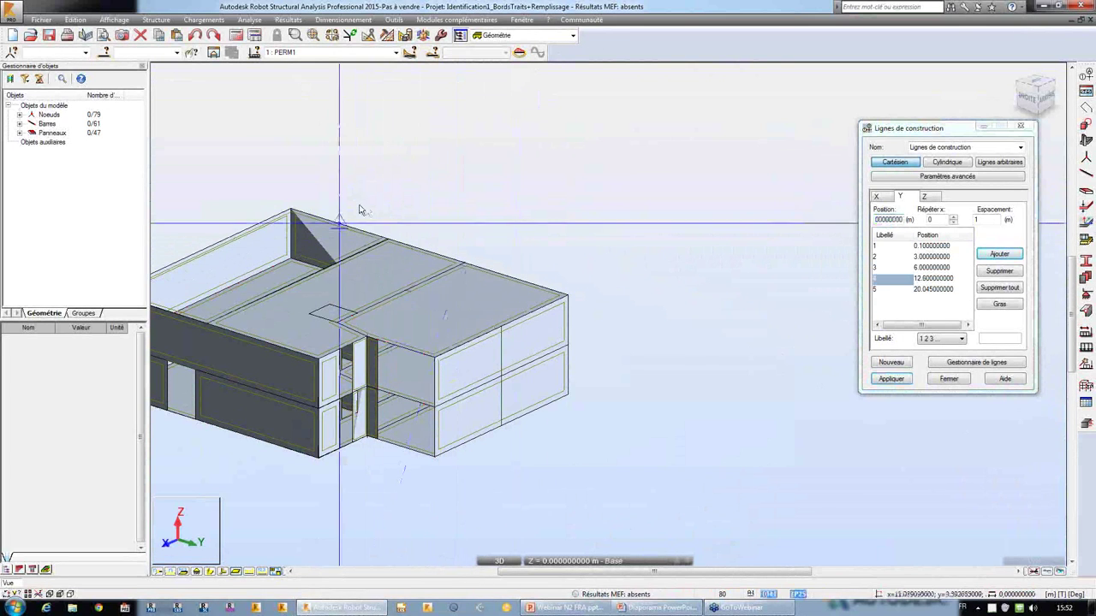
scroll(482, 232, "down", 2)
scroll(494, 254, "up", 2)
scroll(494, 253, "up", 5)
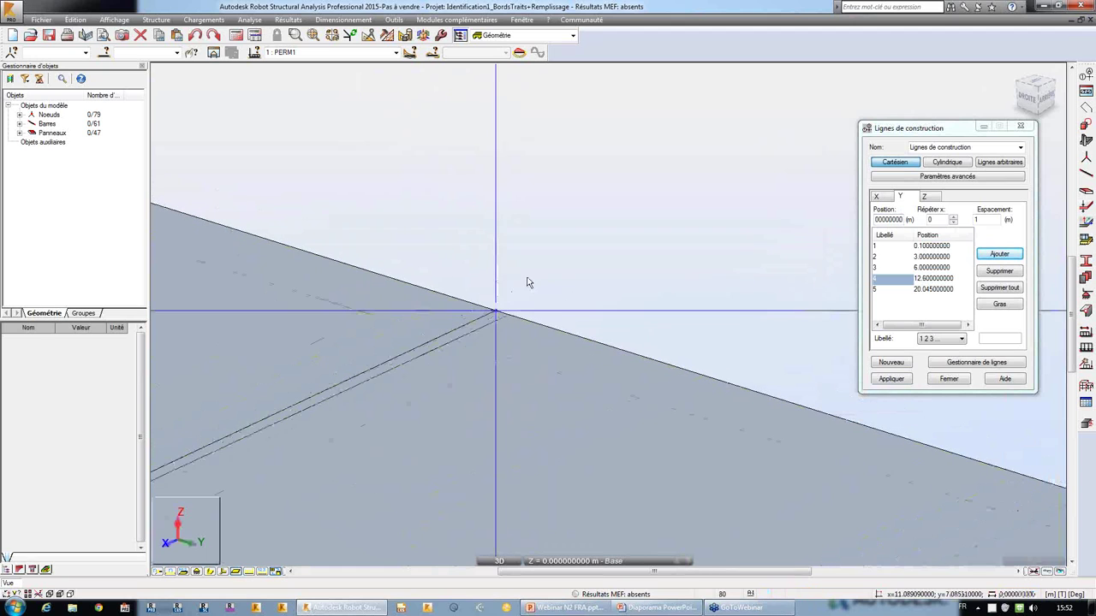
left_click(494, 313)
scroll(399, 299, "down", 2)
scroll(426, 221, "down", 5)
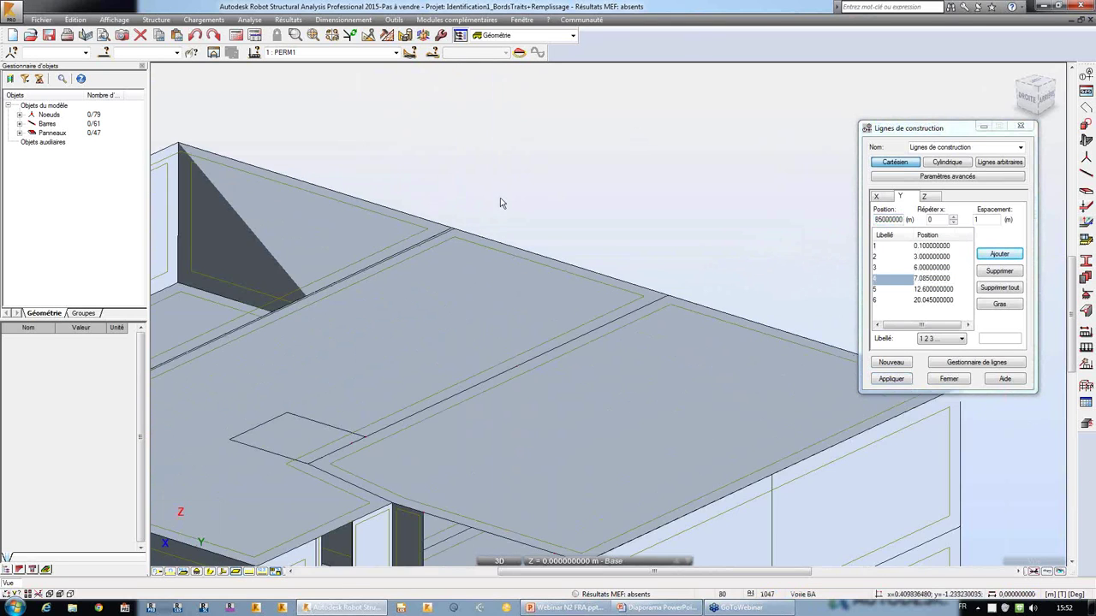
Add Z construction lines at 0 m on the end facade's base and at 2.999974016 m on its intermediate floor joint
left_click(924, 196)
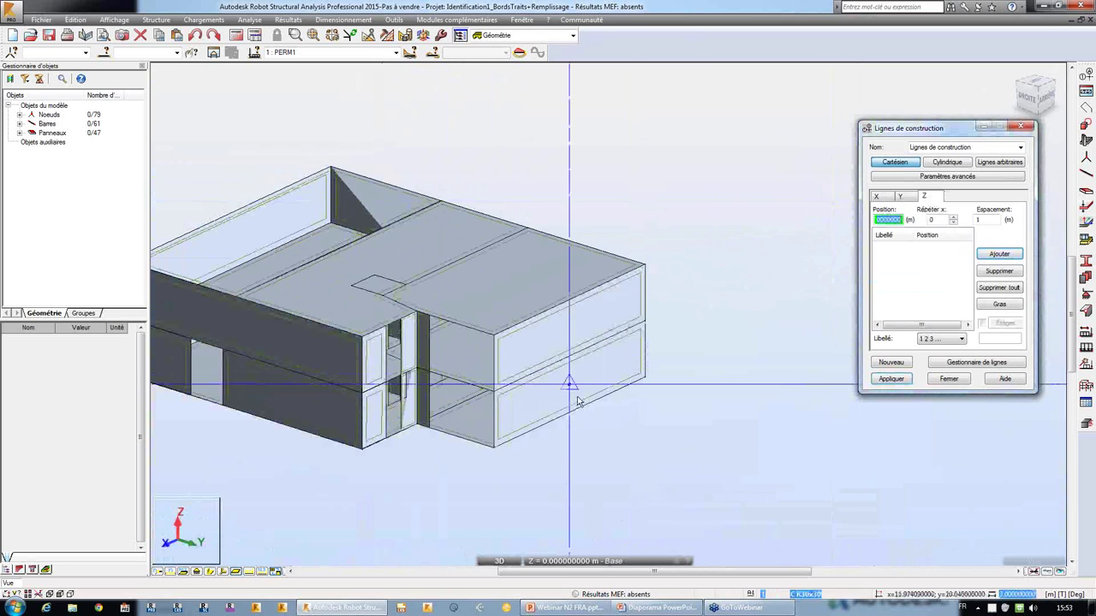
left_click(575, 426)
left_click(572, 334)
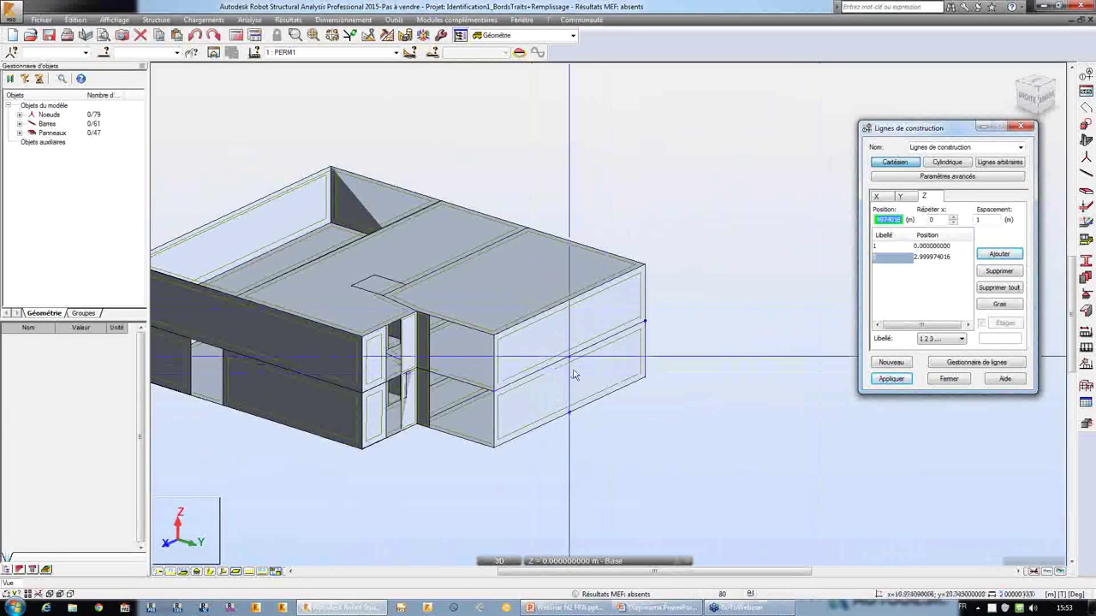
middle_click_drag(571, 360, 586, 394)
scroll(586, 393, "up", 6)
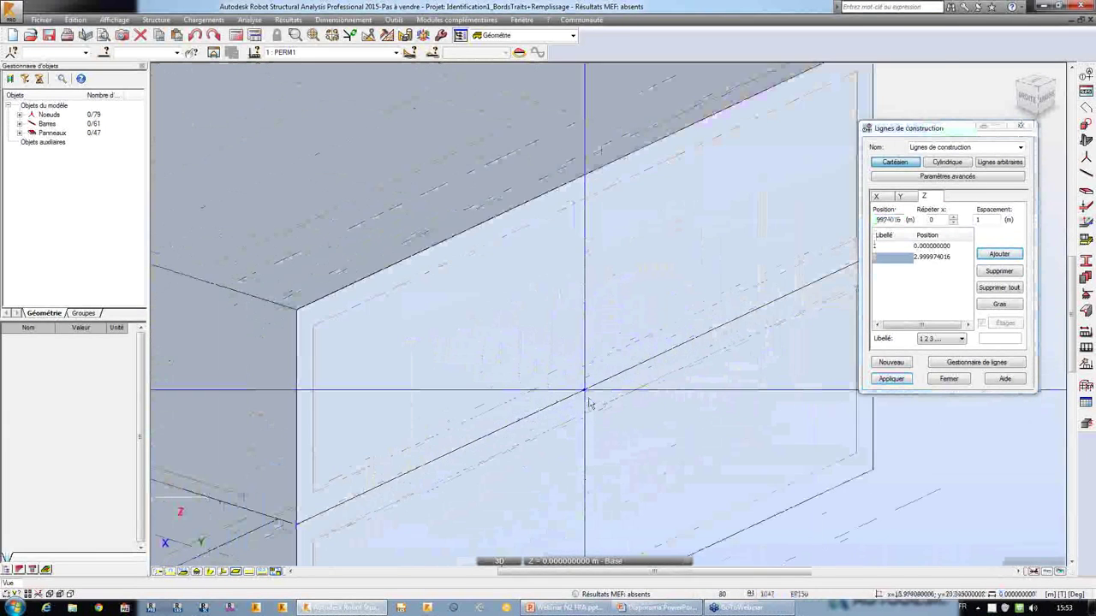
Add a Z construction line at exactly 3 m and delete the imprecise one at 2.999974016 m
left_click(886, 257)
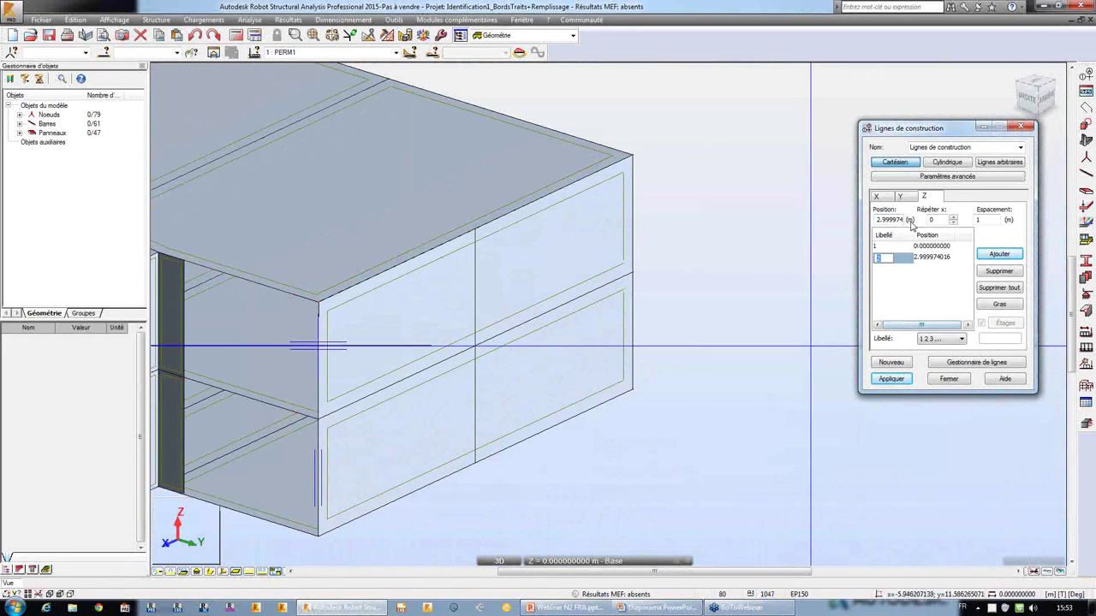
left_click_drag(875, 219, 933, 222)
type("3")
left_click(1000, 255)
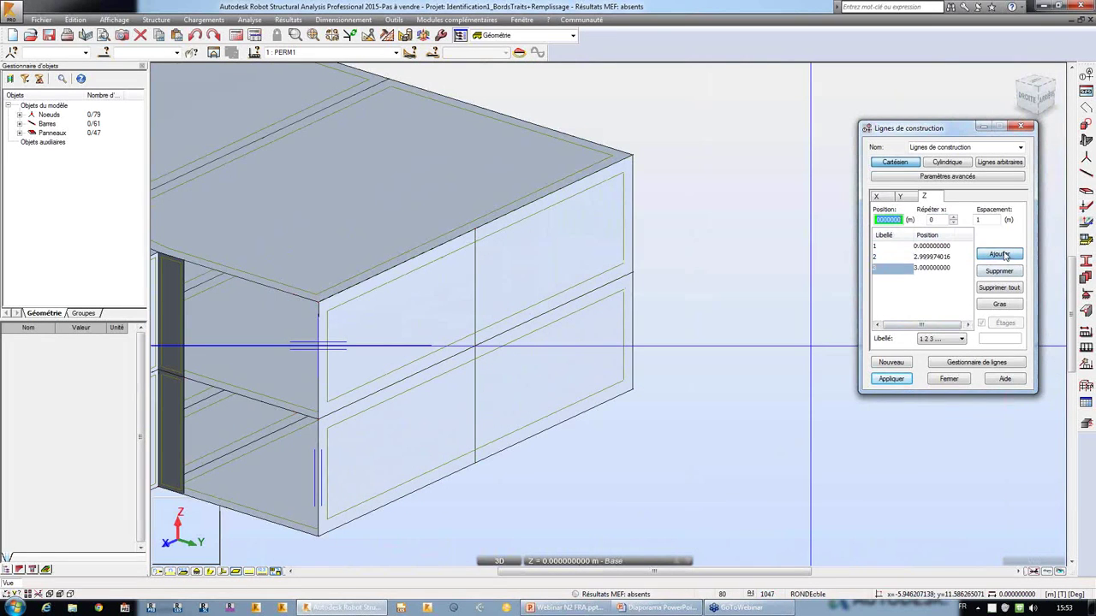
left_click(880, 257)
left_click(993, 272)
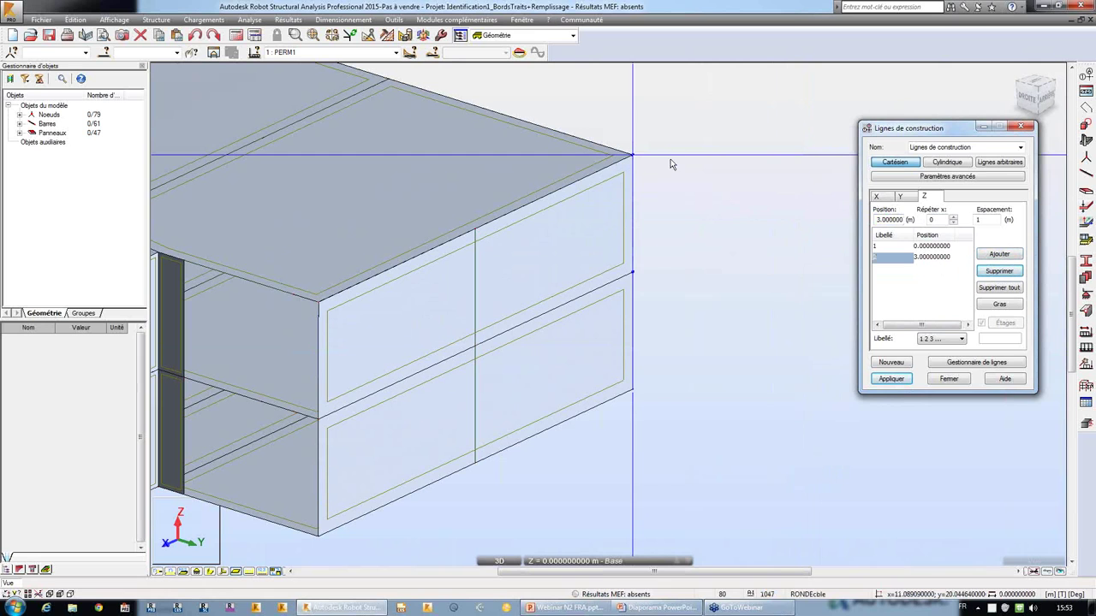
Add a Z construction line at 6 m through the far roof corner and apply the construction lines to the model
left_click(629, 160)
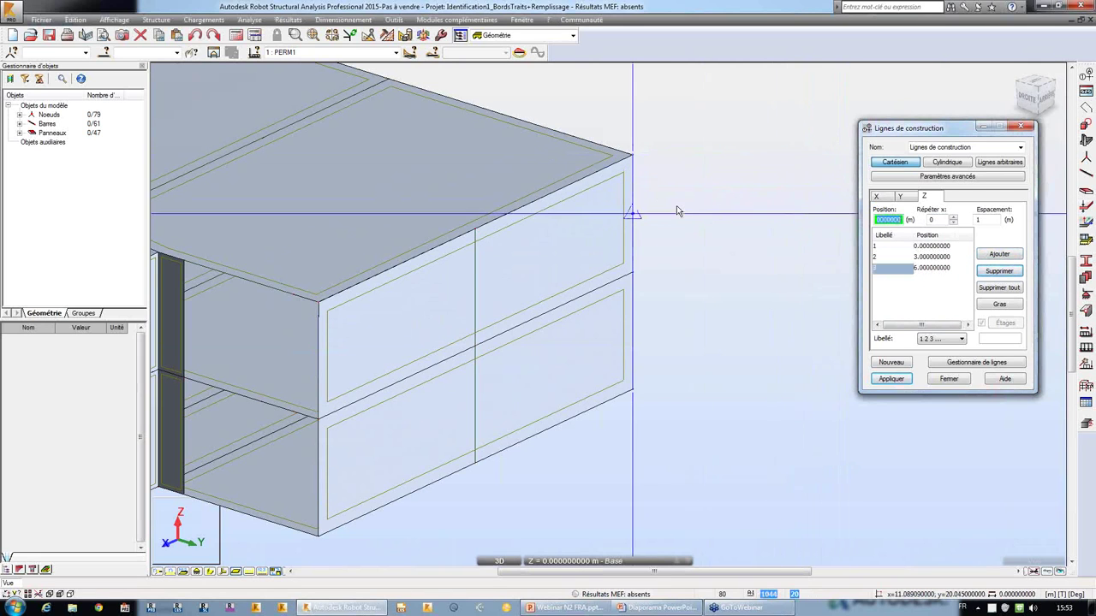
middle_click_drag(673, 237, 790, 275)
scroll(790, 276, "down", 6)
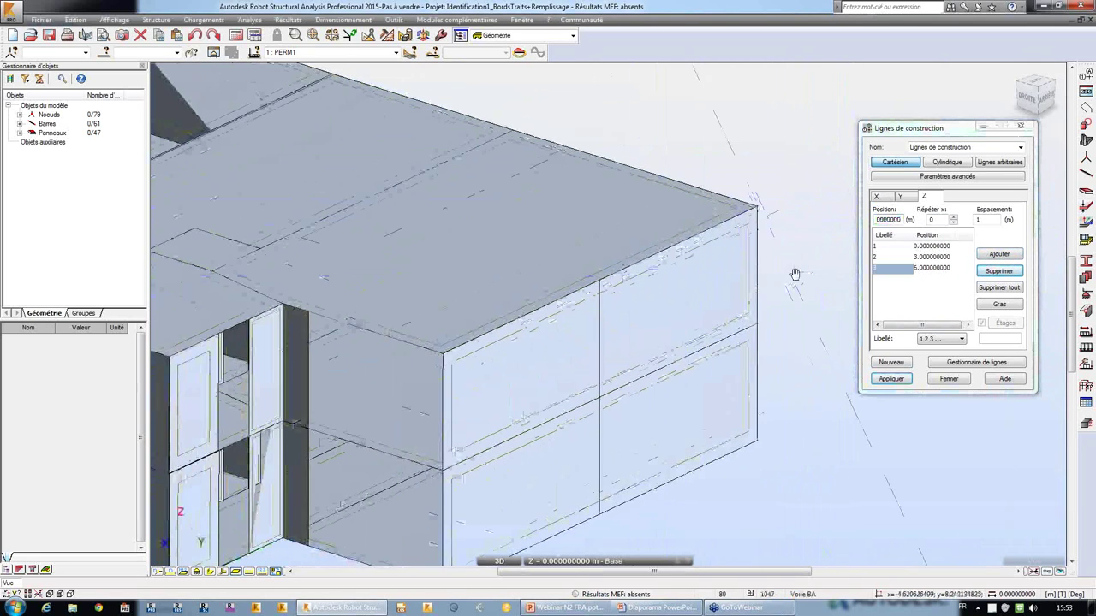
left_click(890, 378)
Examine the labelled construction lines around the building and close the construction line definition
middle_click_drag(762, 129, 613, 145)
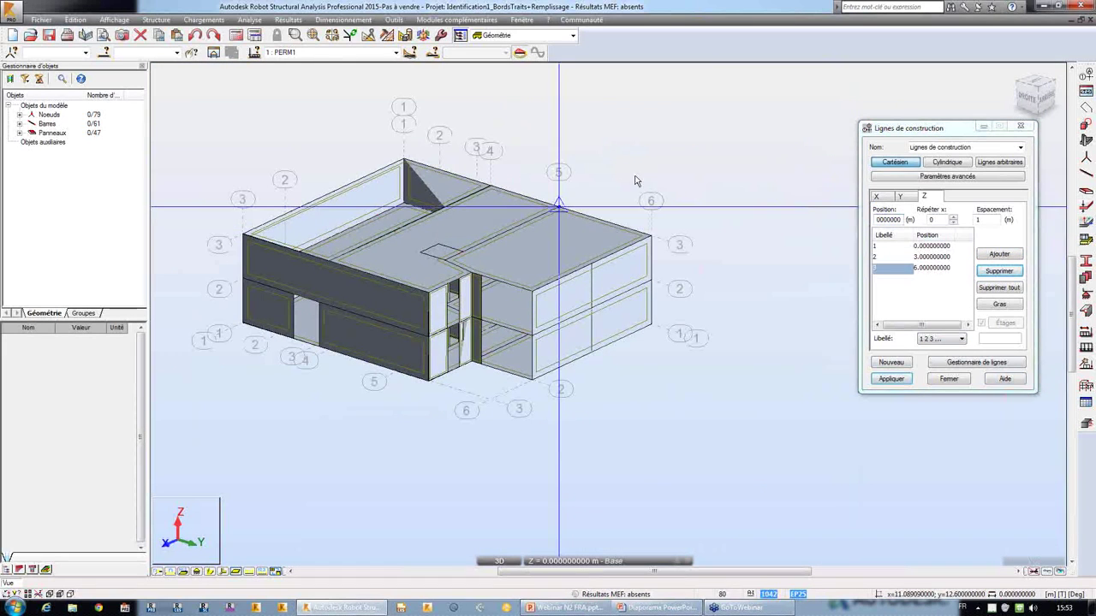
middle_click_drag(653, 237, 745, 263)
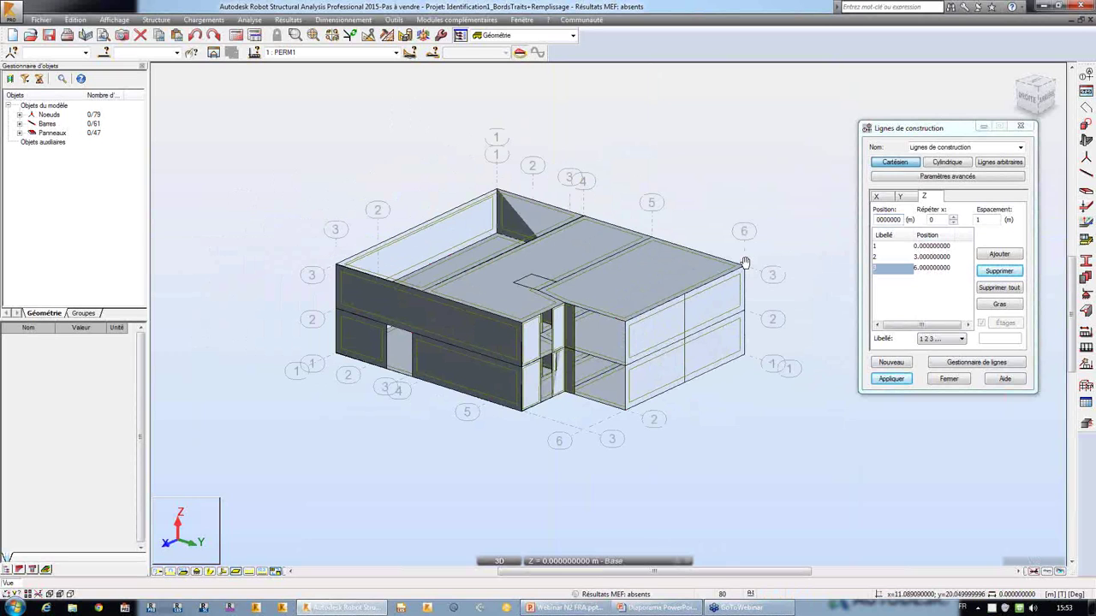
middle_click_drag(745, 263, 687, 248)
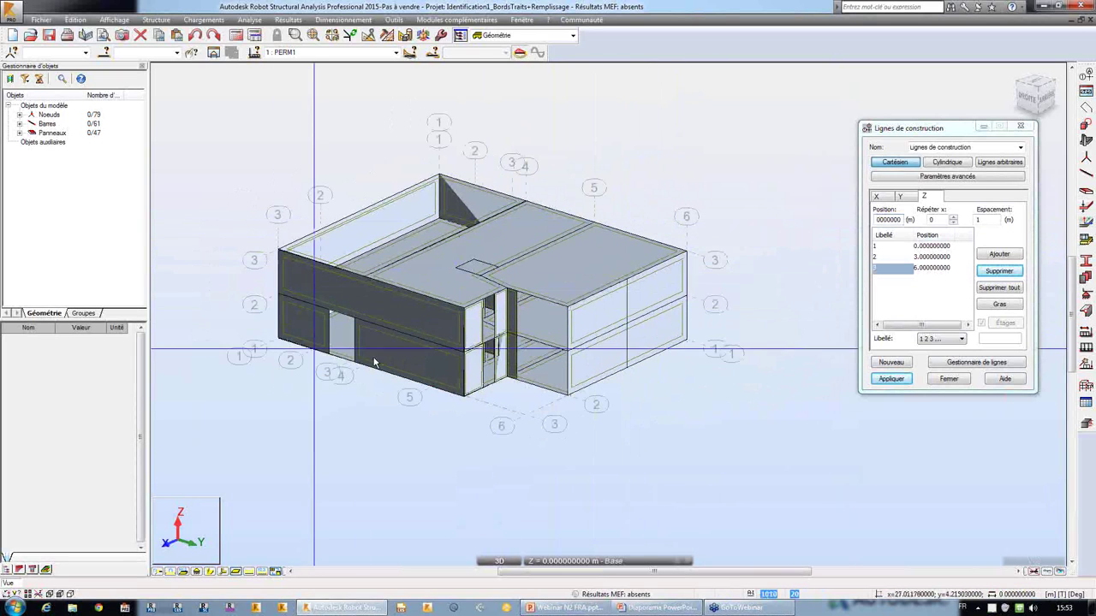
middle_click_drag(562, 285, 596, 251)
left_click_drag(1024, 128, 966, 146)
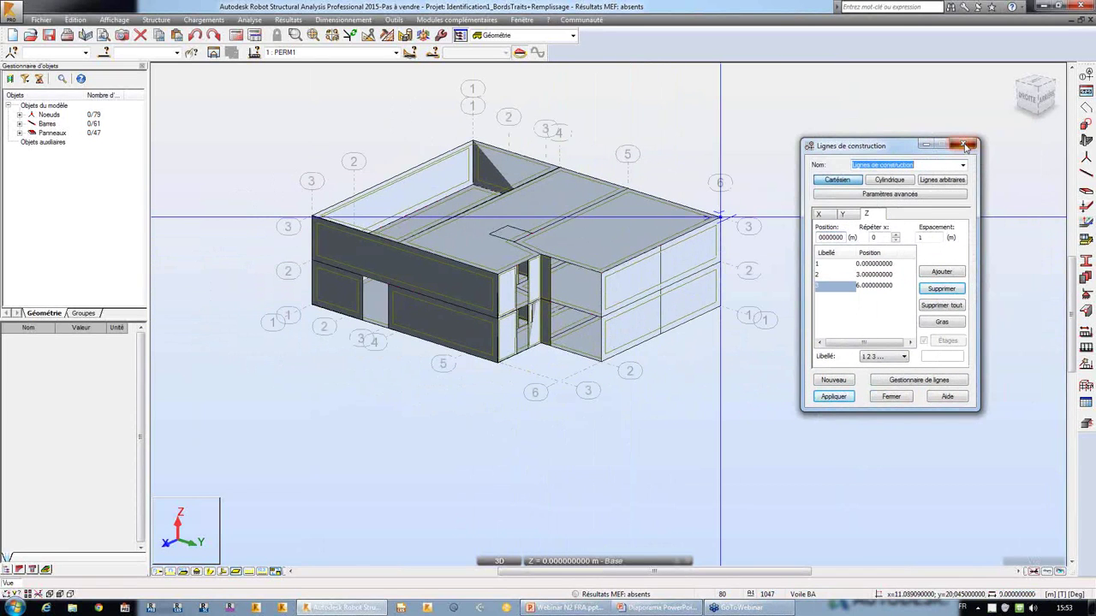
left_click(965, 145)
middle_click_drag(526, 295, 414, 378)
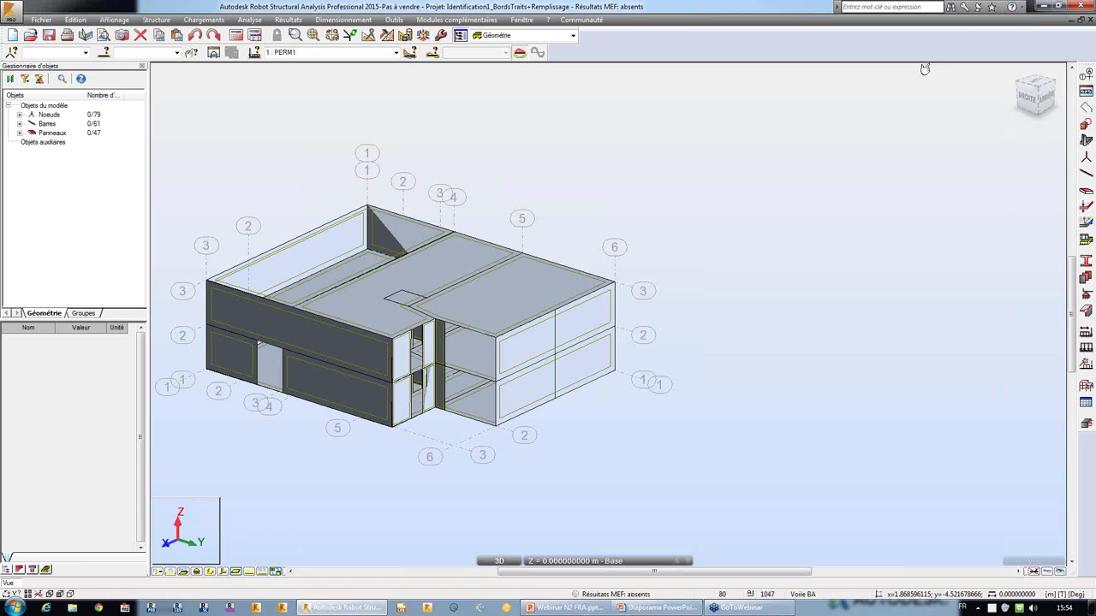
Review the arbitrary construction line options, including straight lines by points and creation from selected bars, and close the definition
left_click(1086, 90)
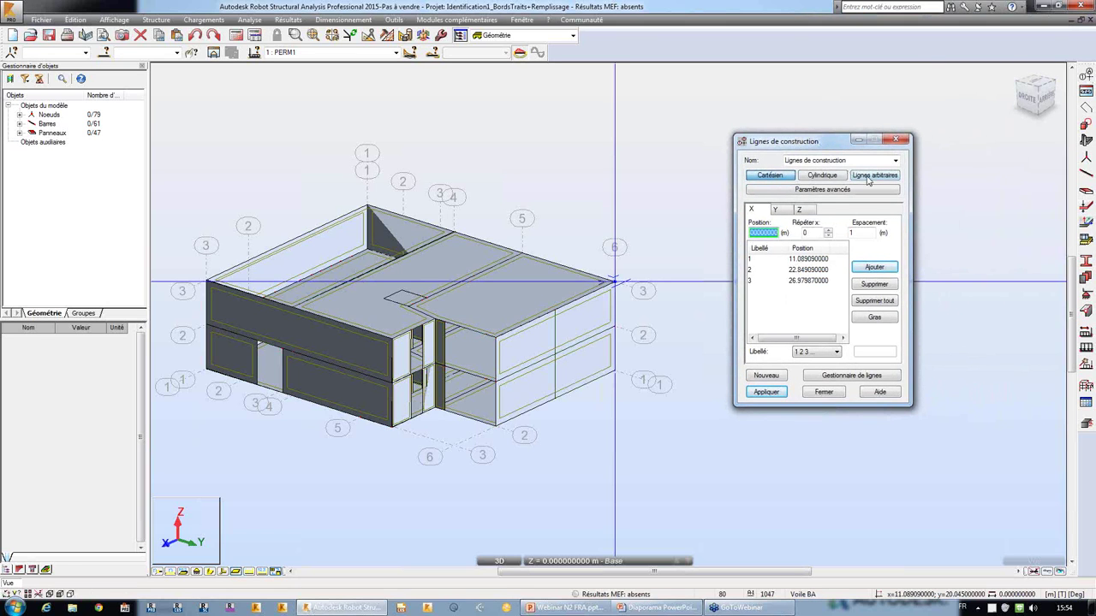
left_click(853, 174)
left_click(774, 235)
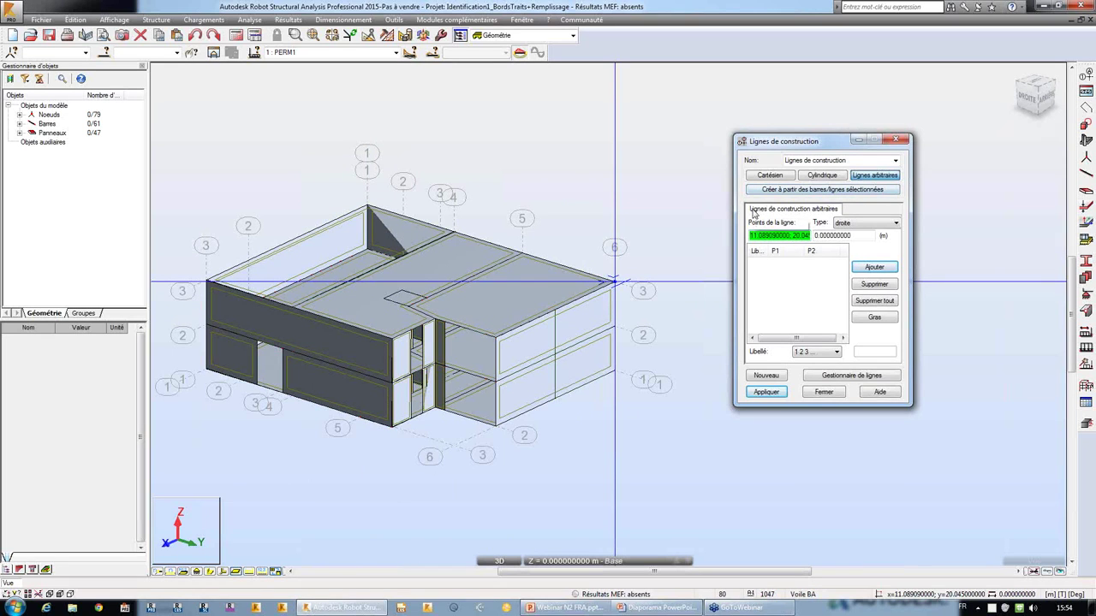
left_click_drag(822, 143, 811, 116)
left_click(758, 149)
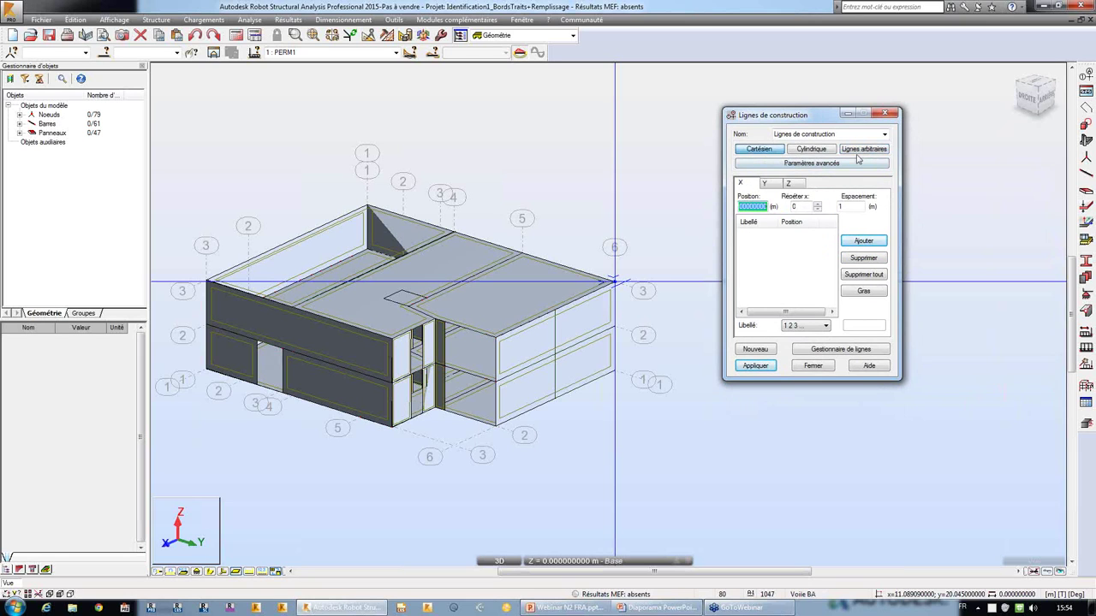
left_click(864, 149)
left_click_drag(791, 121, 731, 137)
left_click(707, 224)
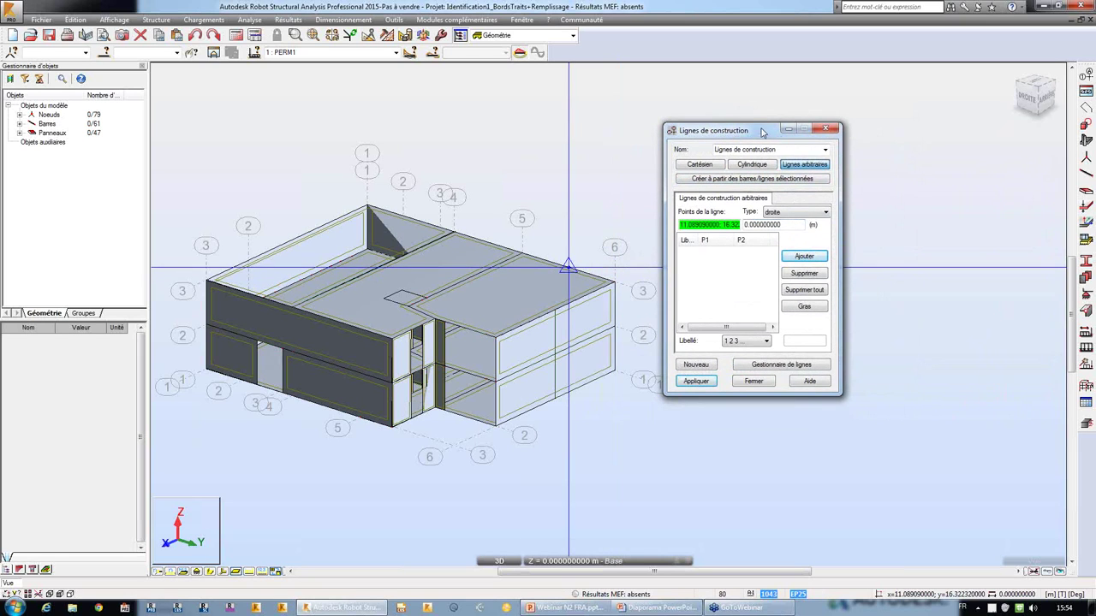
left_click_drag(764, 132, 861, 171)
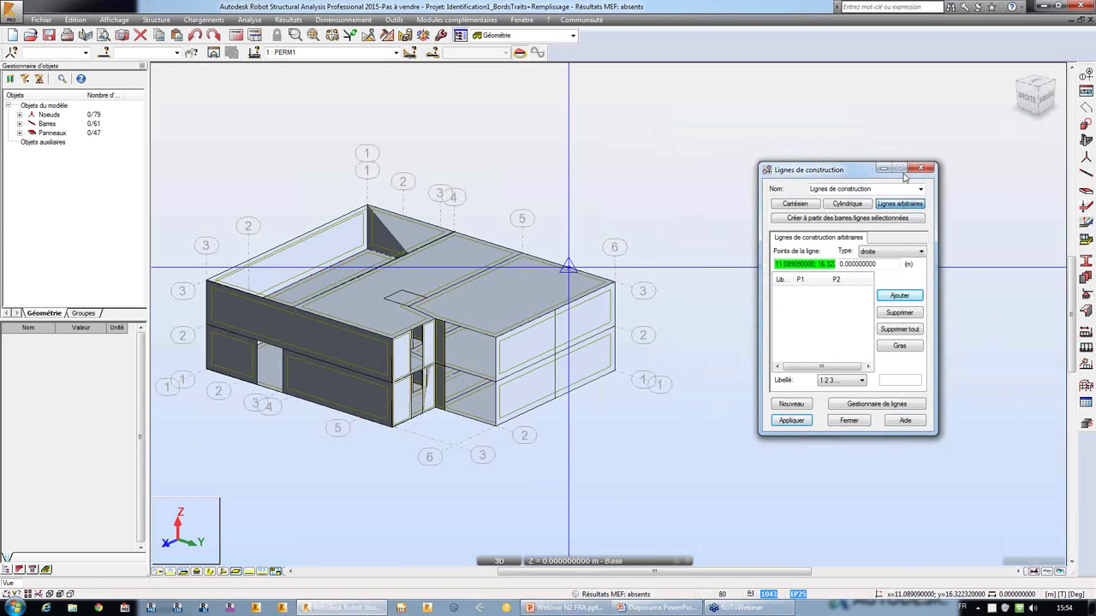
left_click(920, 169)
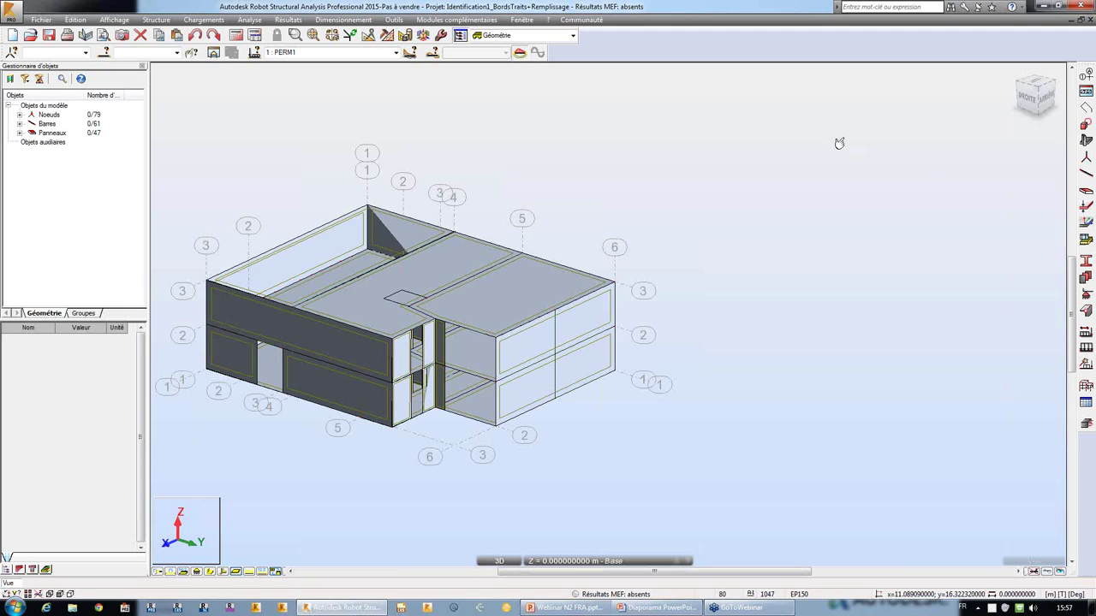
Start a new shell structure project without saving the changes to the building model
left_click(11, 35)
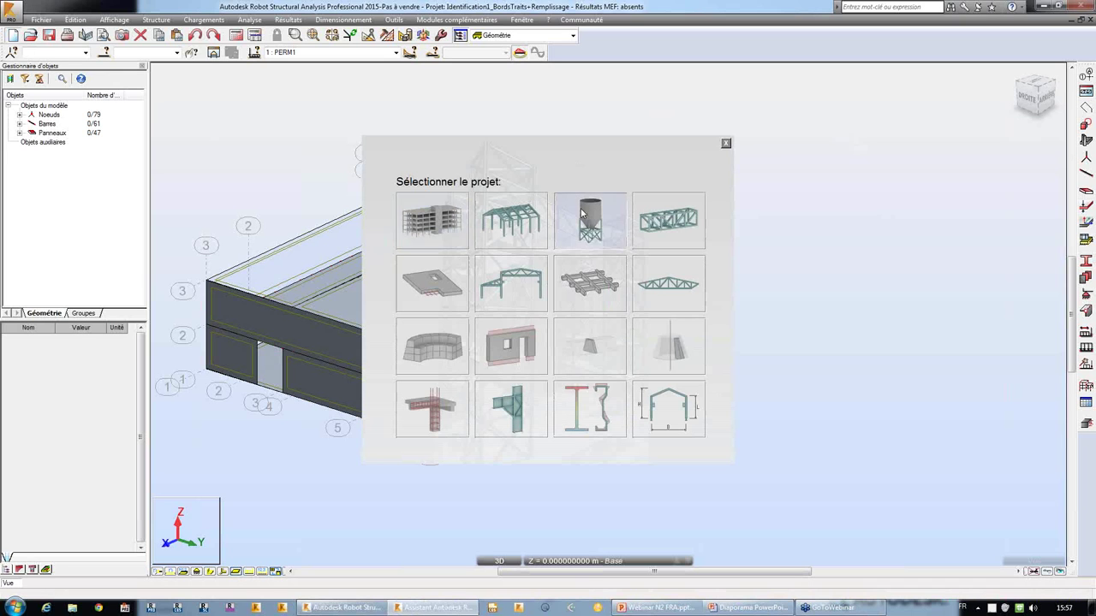
left_click(582, 201)
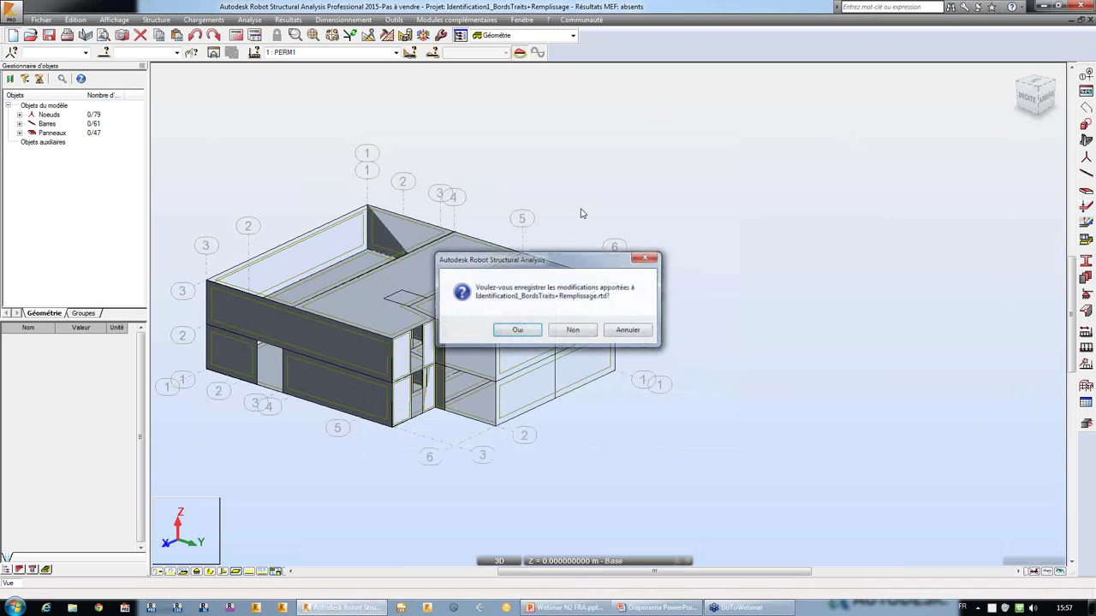
left_click(573, 331)
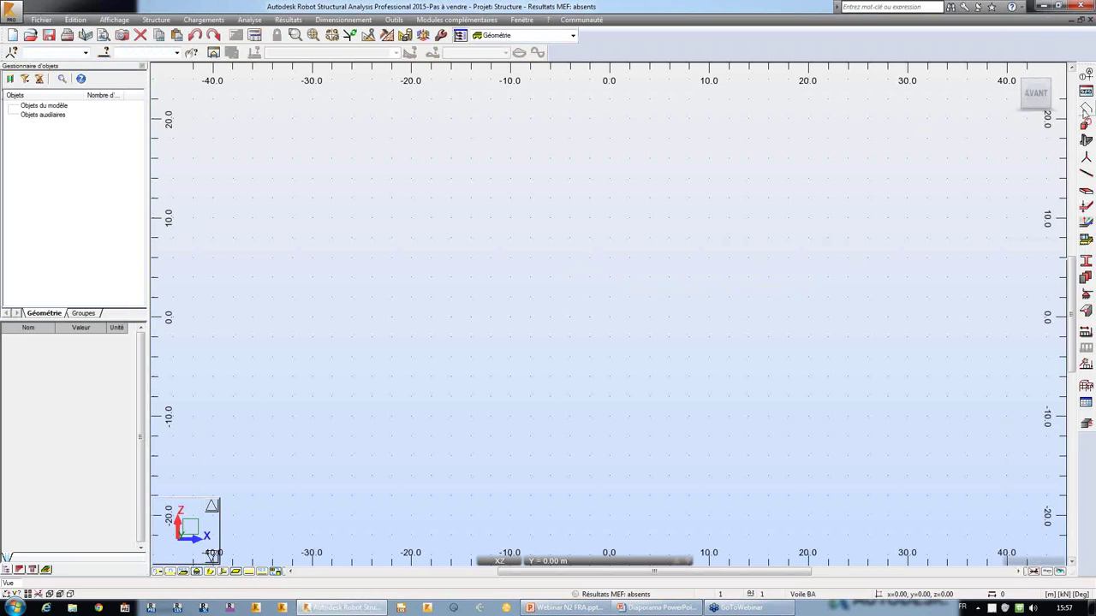
Draw a rectangular panel contour 28 m wide and 20 m high in the XZ plane, starting at X 0, Z 8 m
left_click(1085, 108)
left_click(609, 238)
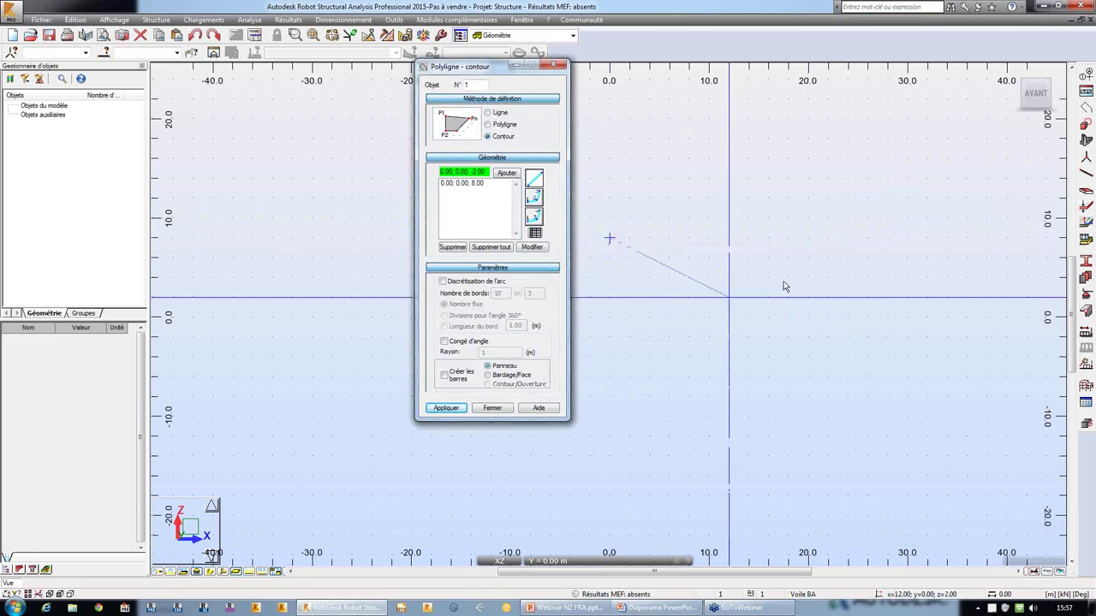
left_click(891, 249)
left_click(613, 440)
left_click(609, 242)
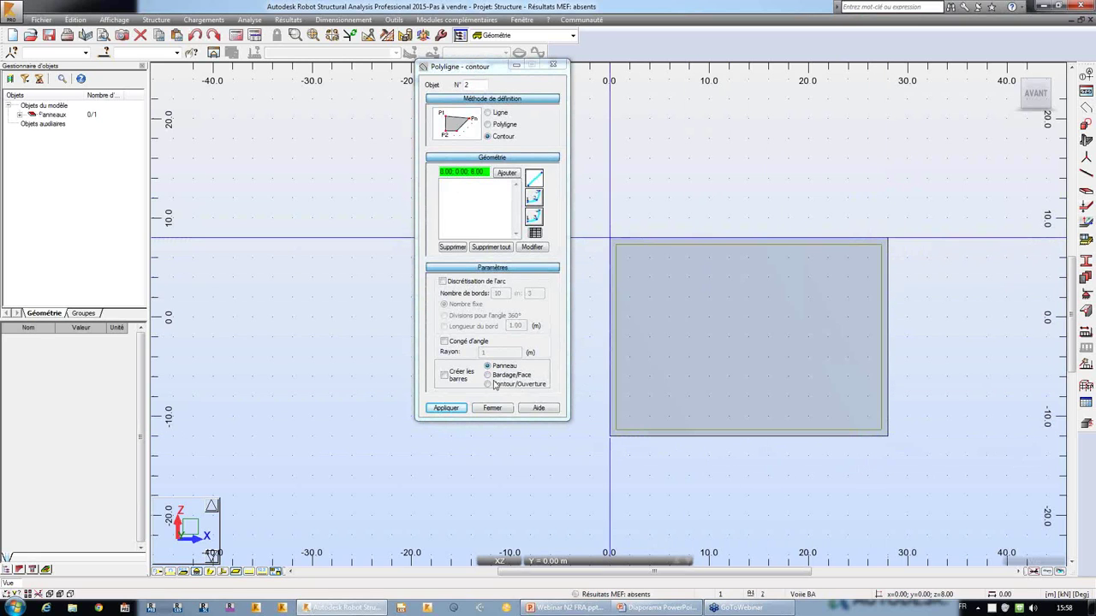
left_click(492, 407)
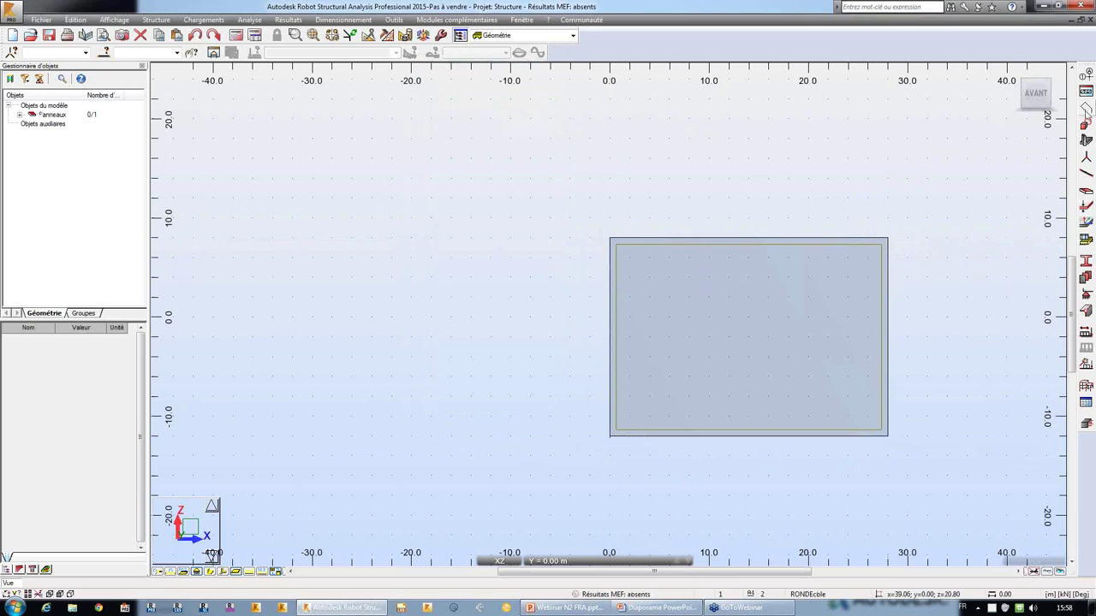
Cut a 10 by 8 m rectangular opening in the panel with a Contour/Ouverture contour from X 6, Z 2 to X 16, Z -6 m
left_click(1086, 107)
left_click_drag(493, 74, 425, 96)
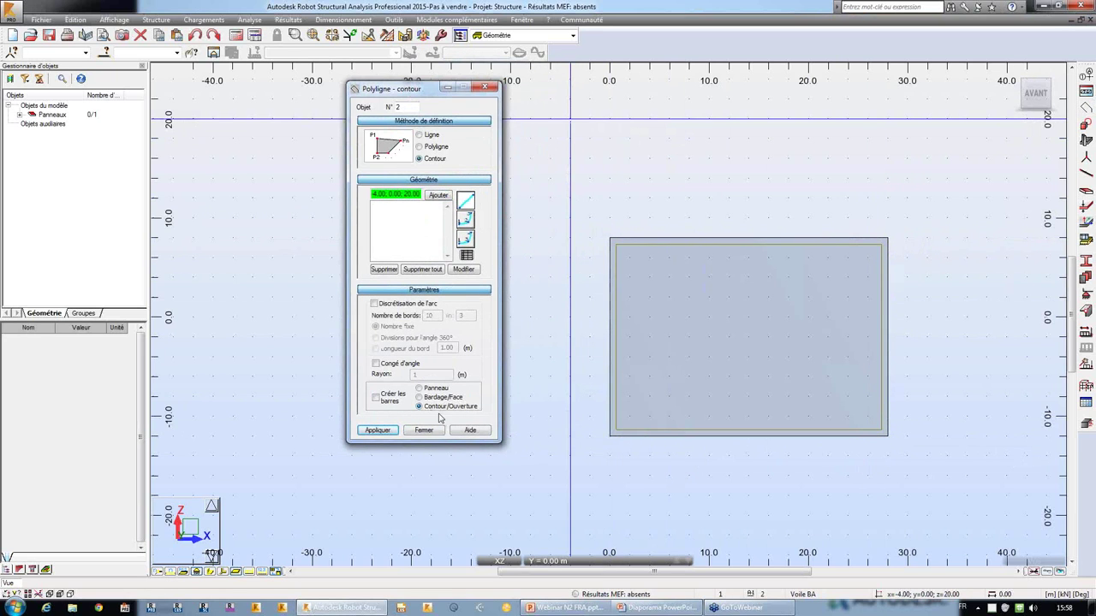
left_click(673, 292)
left_click(769, 297)
left_click(769, 377)
left_click(669, 377)
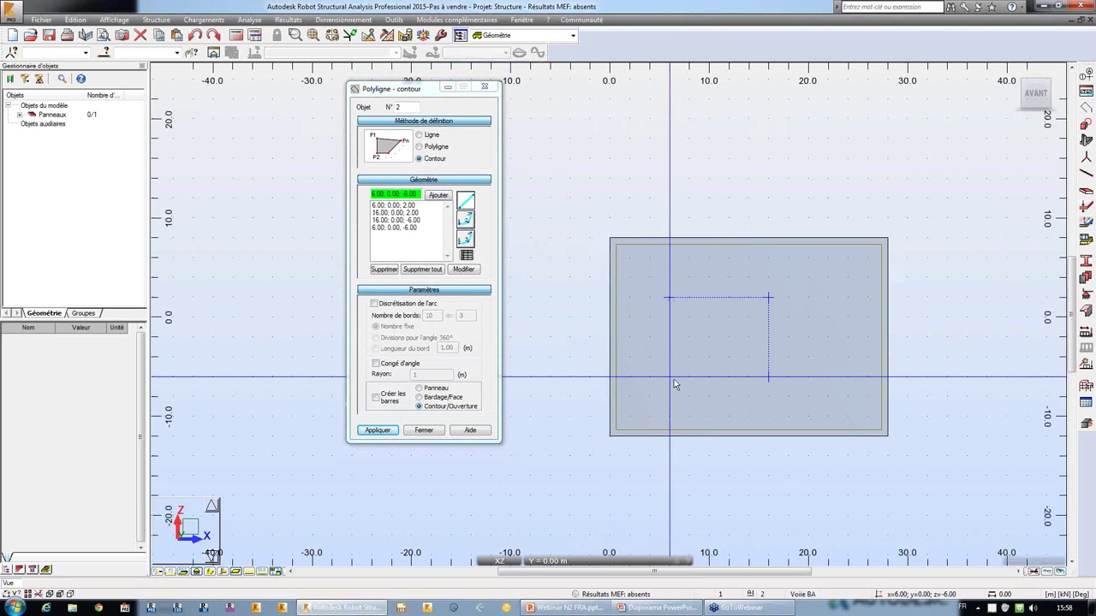
left_click(670, 298)
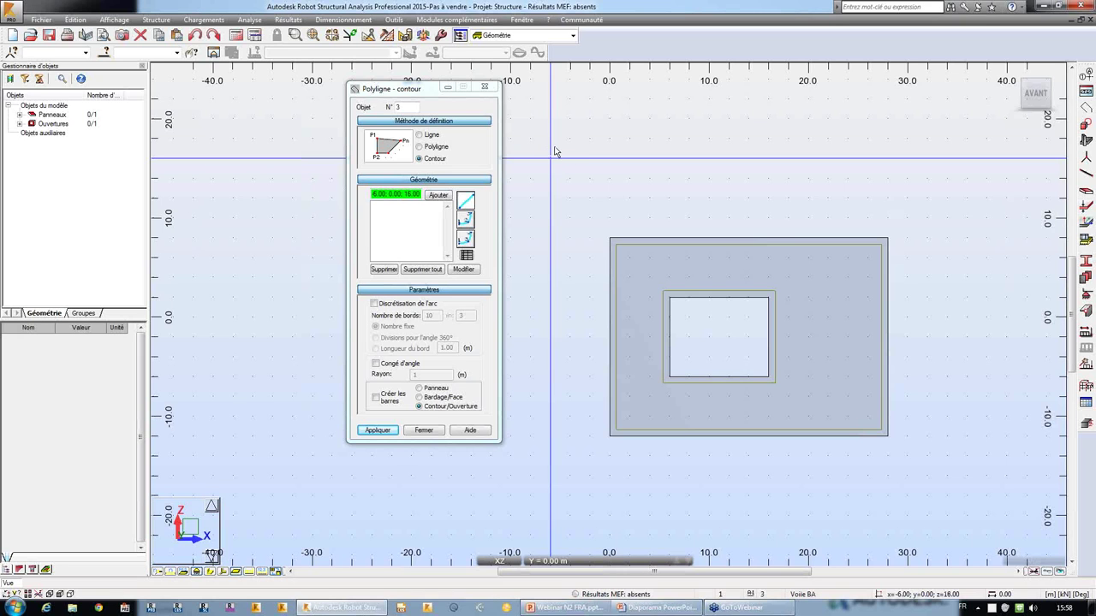
middle_click_drag(600, 213, 557, 201)
left_click_drag(403, 88, 315, 101)
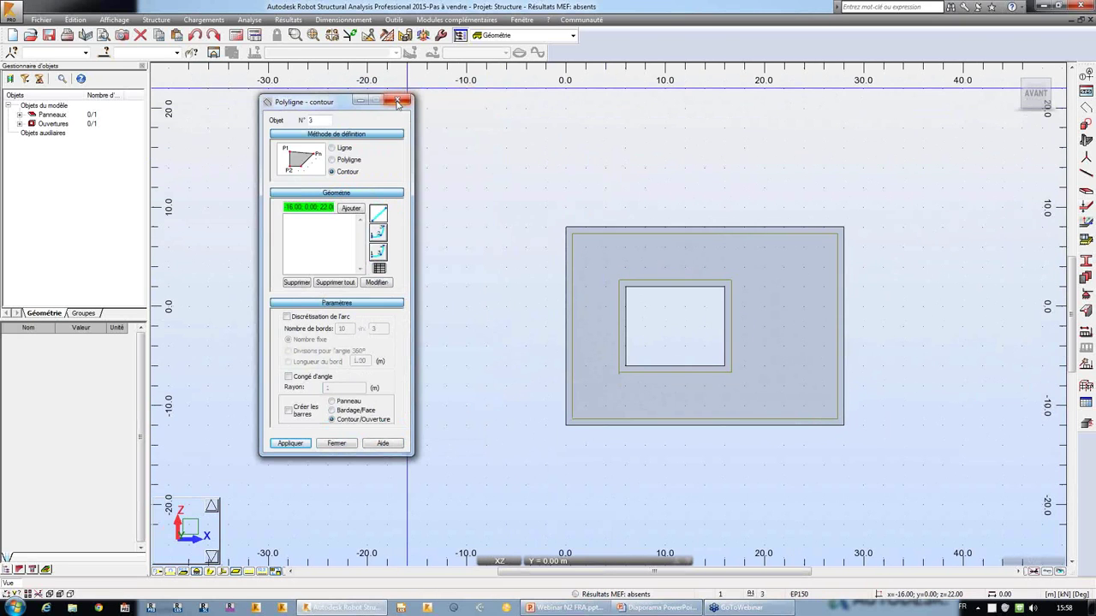